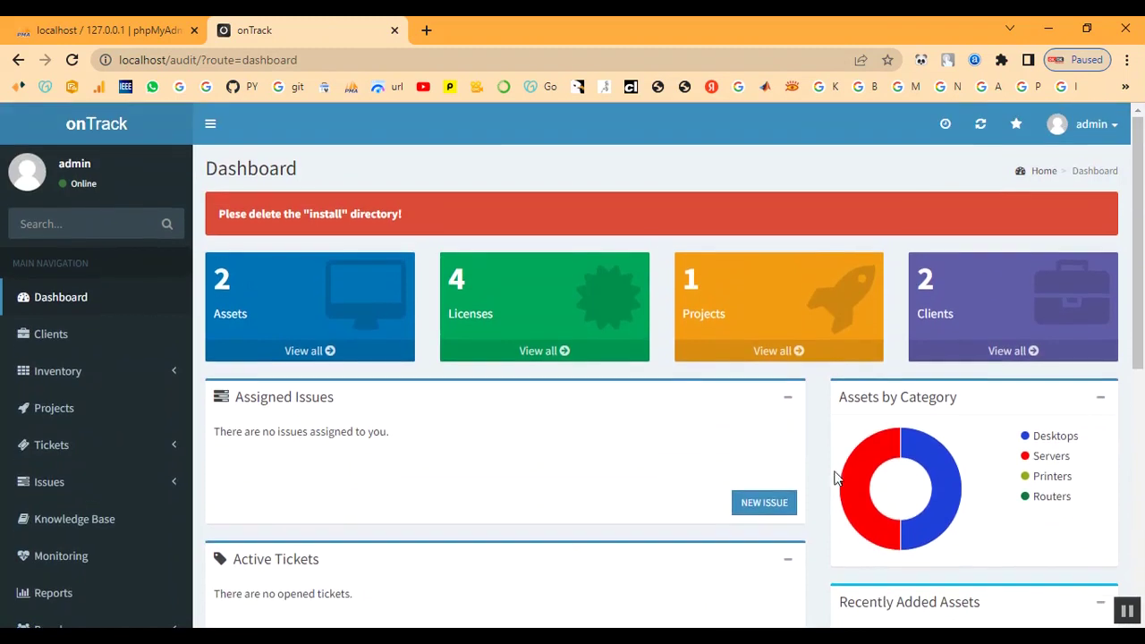
# - From the dashboard, go to the Clients list and start a new client
pyautogui.scroll(-2, 370, 427)
pyautogui.scroll(-3, 371, 429)
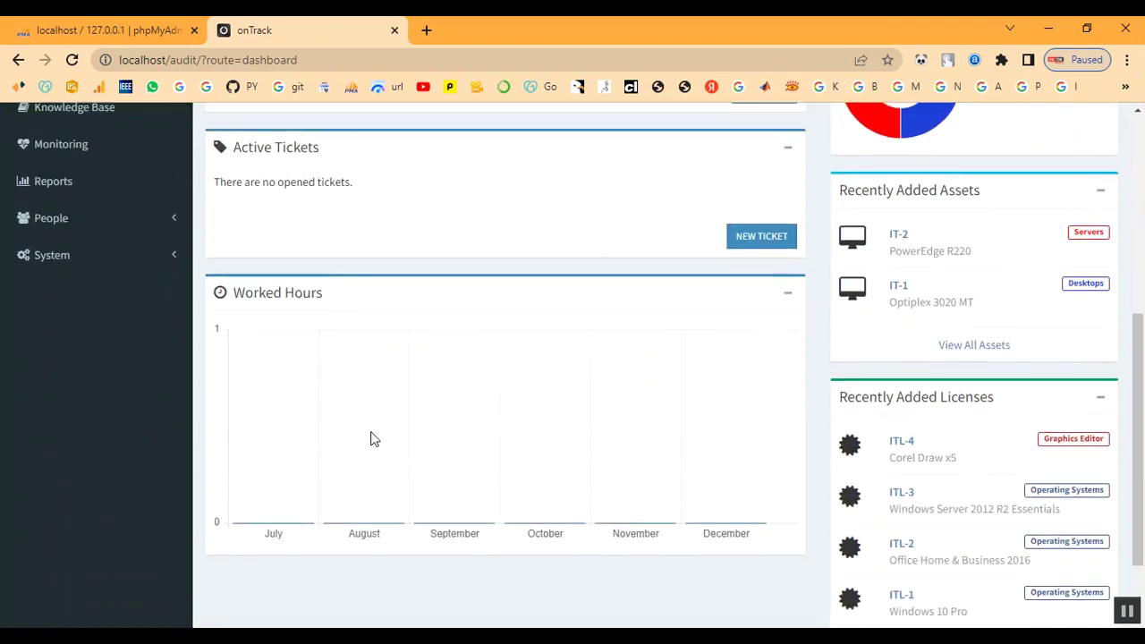
pyautogui.scroll(-1, 965, 569)
pyautogui.scroll(1, 969, 571)
pyautogui.scroll(5, 971, 571)
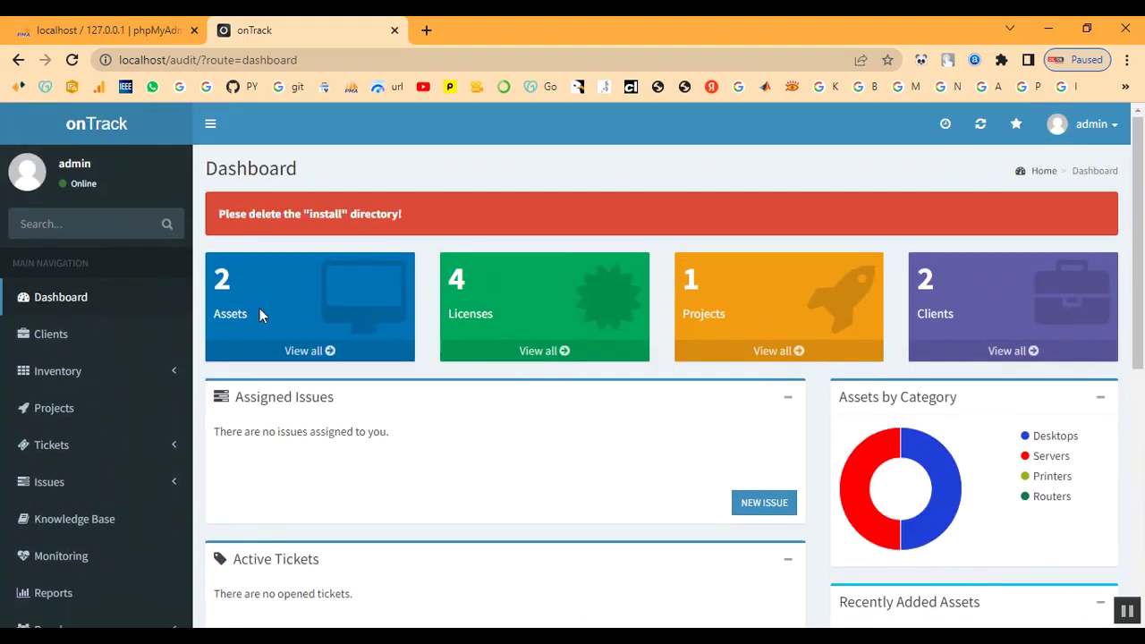
pyautogui.click(54, 339)
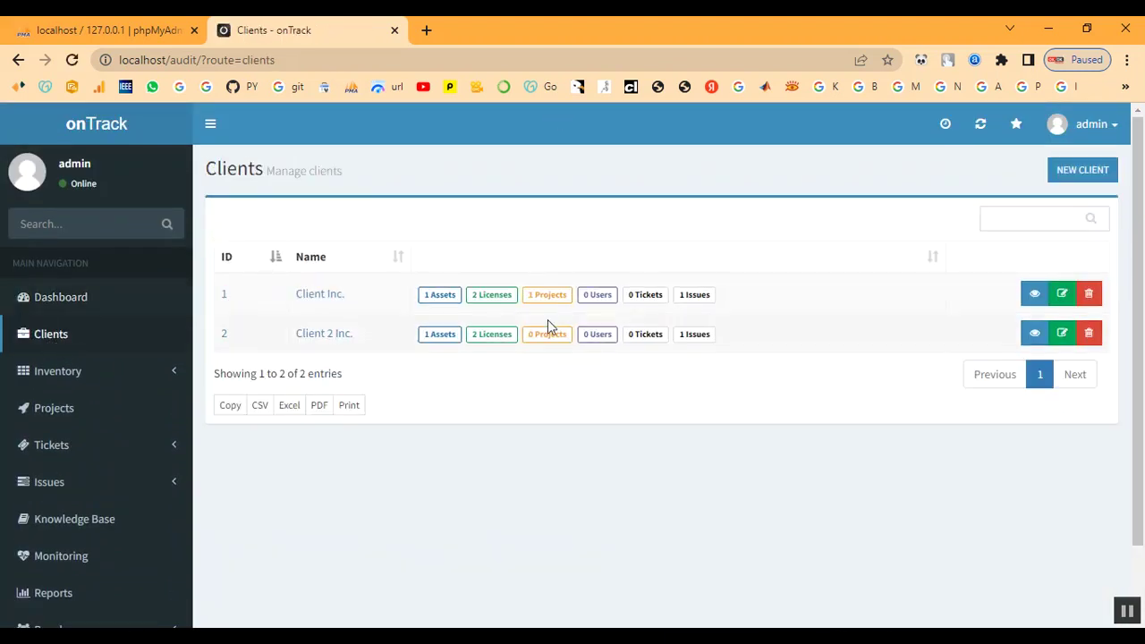
pyautogui.click(1081, 179)
# - Create client 'Client' with asset tag prefix IT-TN33 and licence tag prefix ITL-33
pyautogui.click(347, 224)
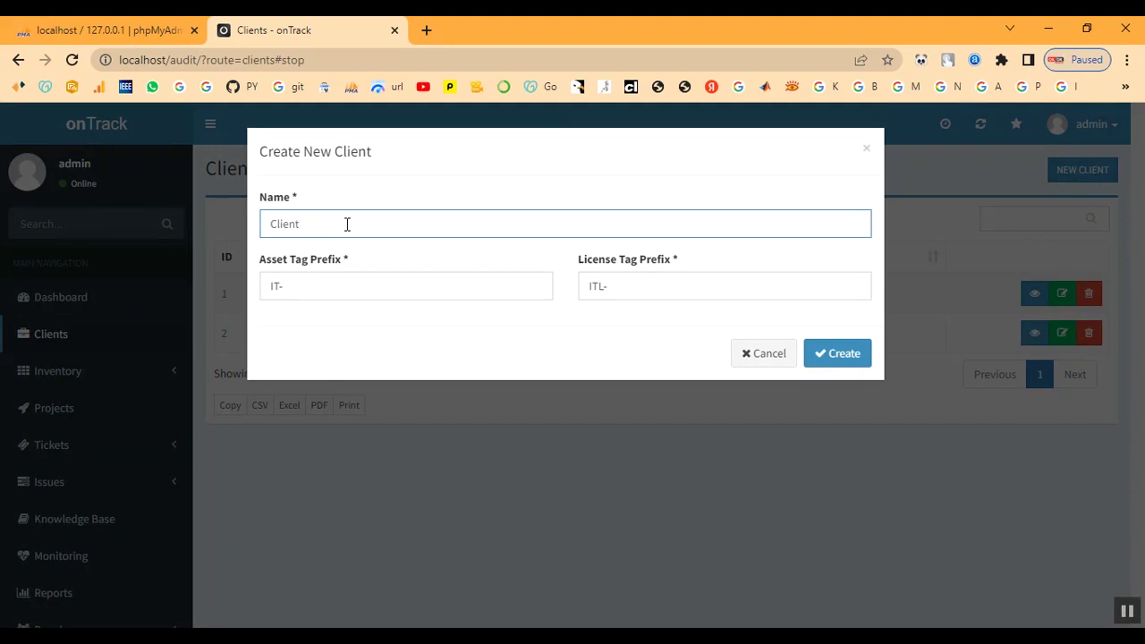
pyautogui.click(343, 292)
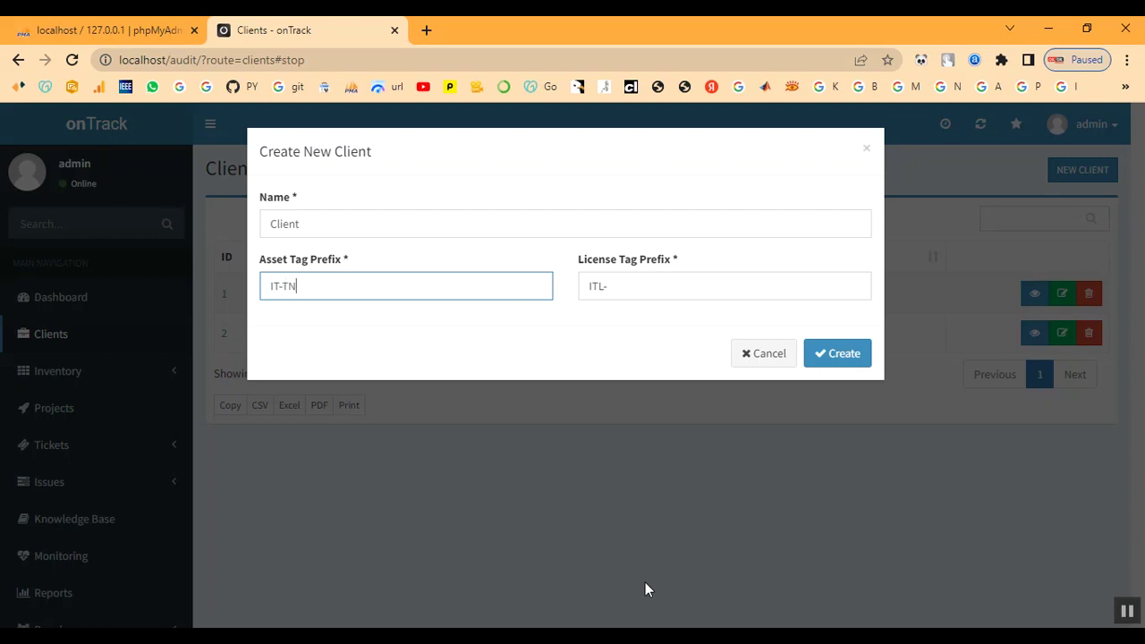
pyautogui.write('33')
pyautogui.click(616, 286)
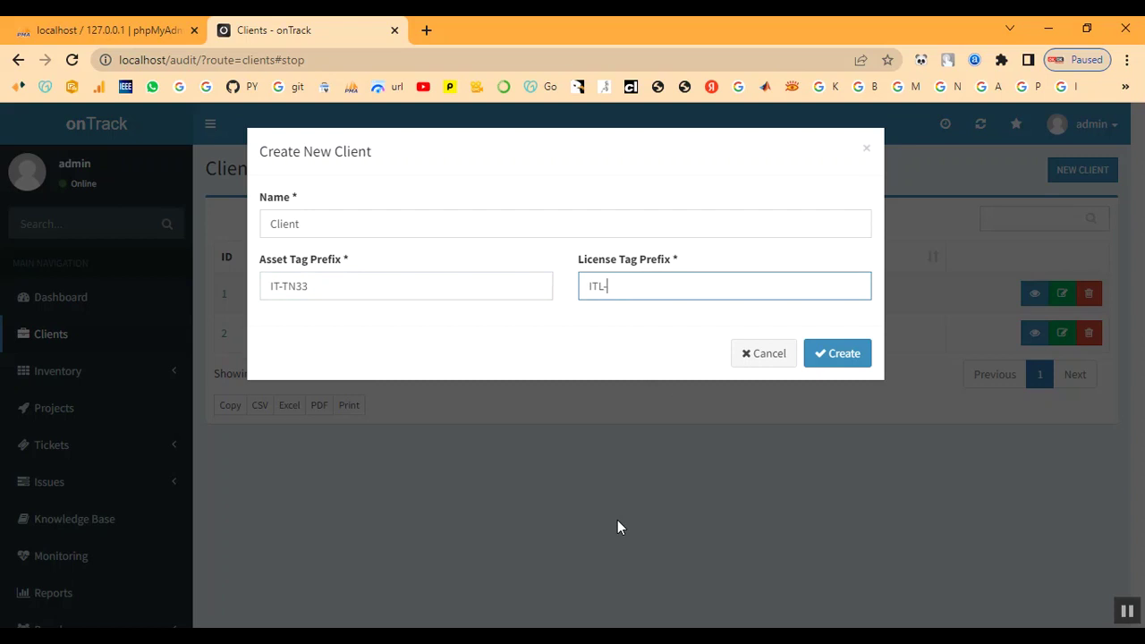
pyautogui.write('33')
pyautogui.click(822, 355)
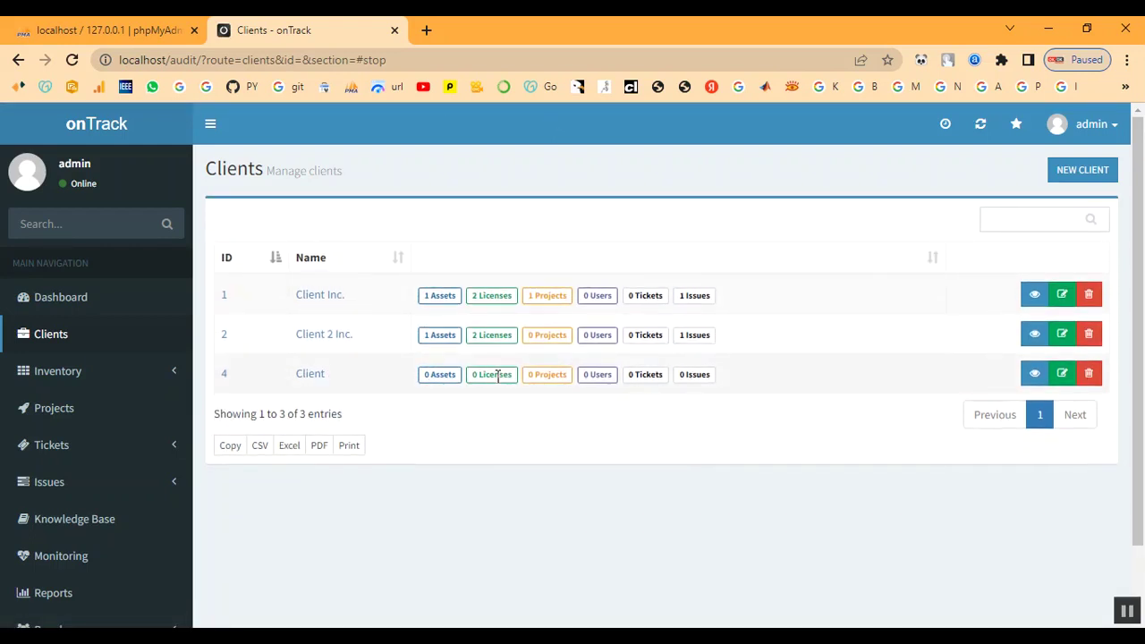
# - Open the new client 'Client' and look over its summary
pyautogui.click(313, 375)
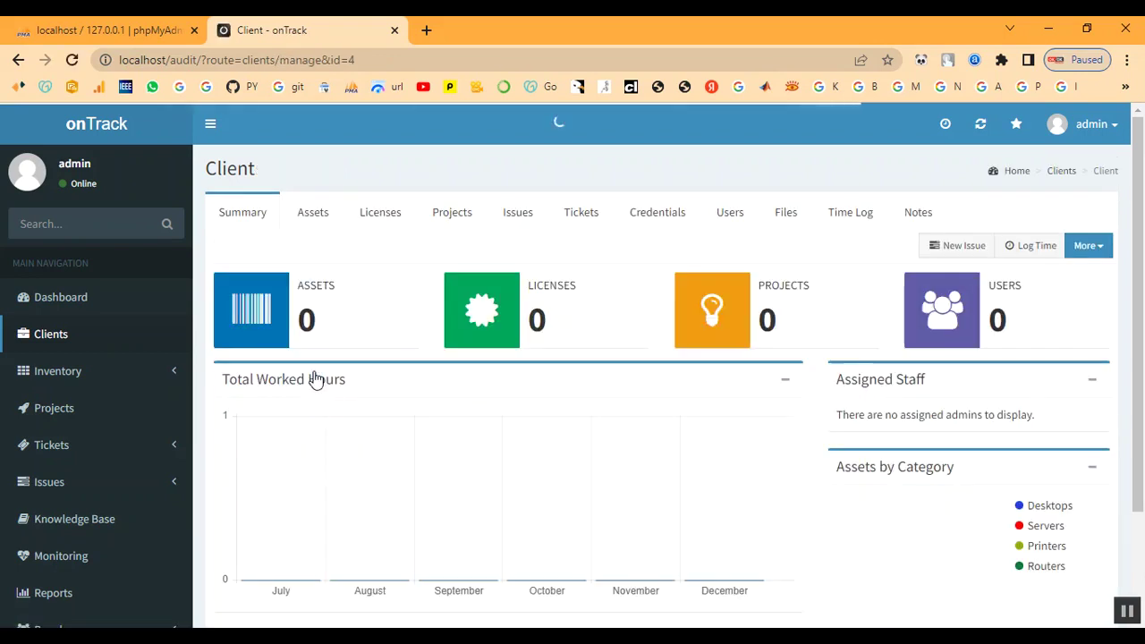
pyautogui.scroll(-3, 745, 397)
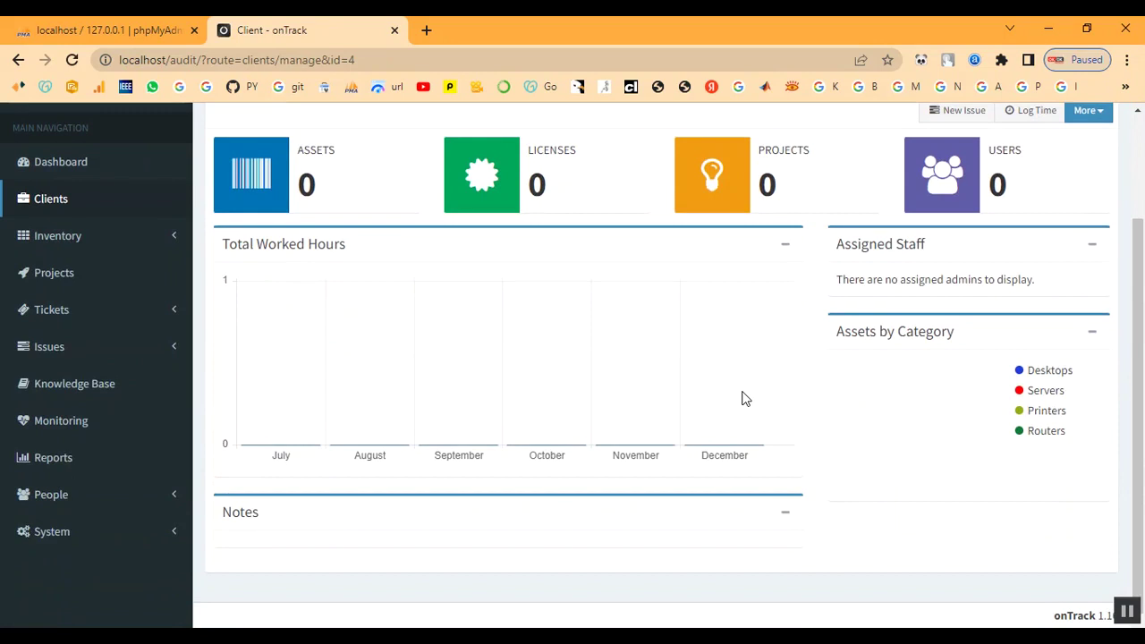
pyautogui.scroll(3, 744, 396)
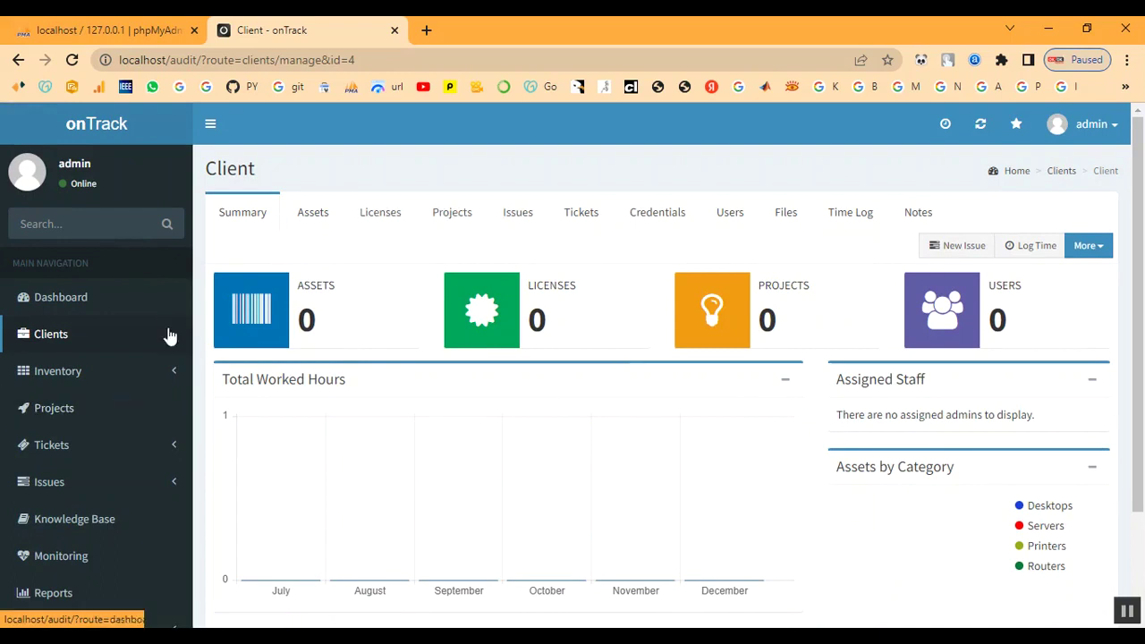
# - Go to Inventory > Attributes > Asset Categories
pyautogui.click(54, 374)
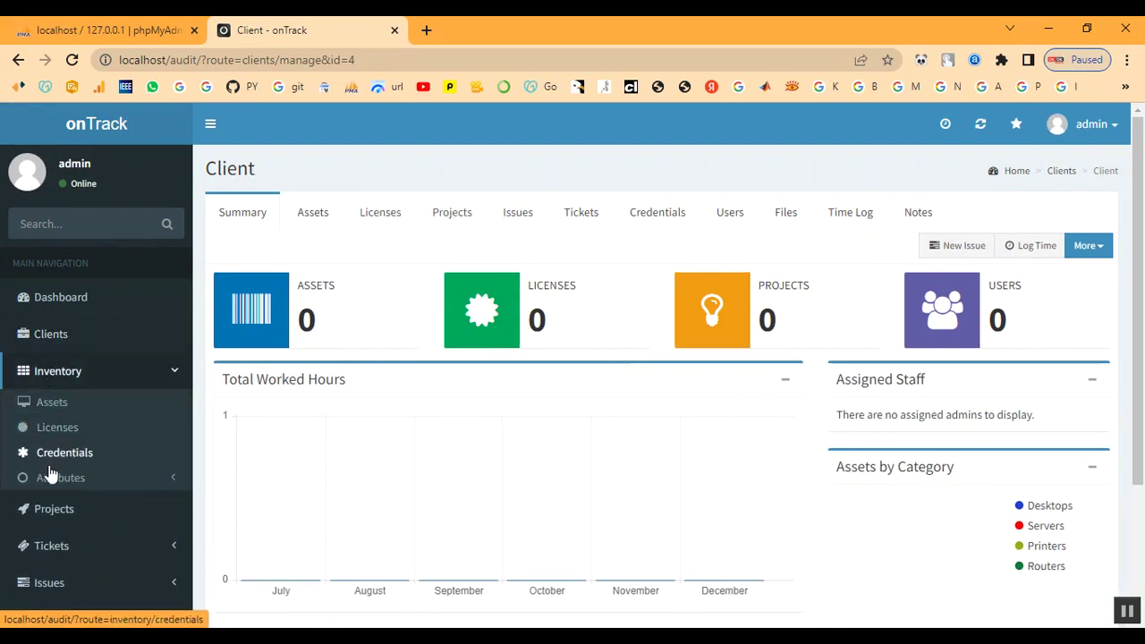
pyautogui.click(50, 478)
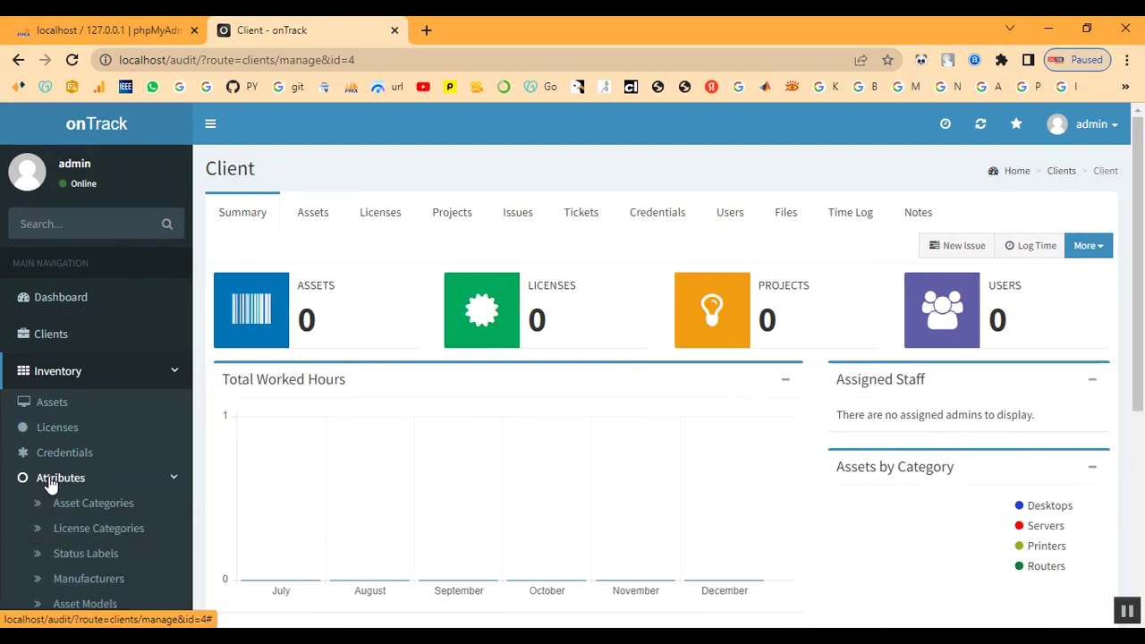
pyautogui.scroll(-3, 77, 491)
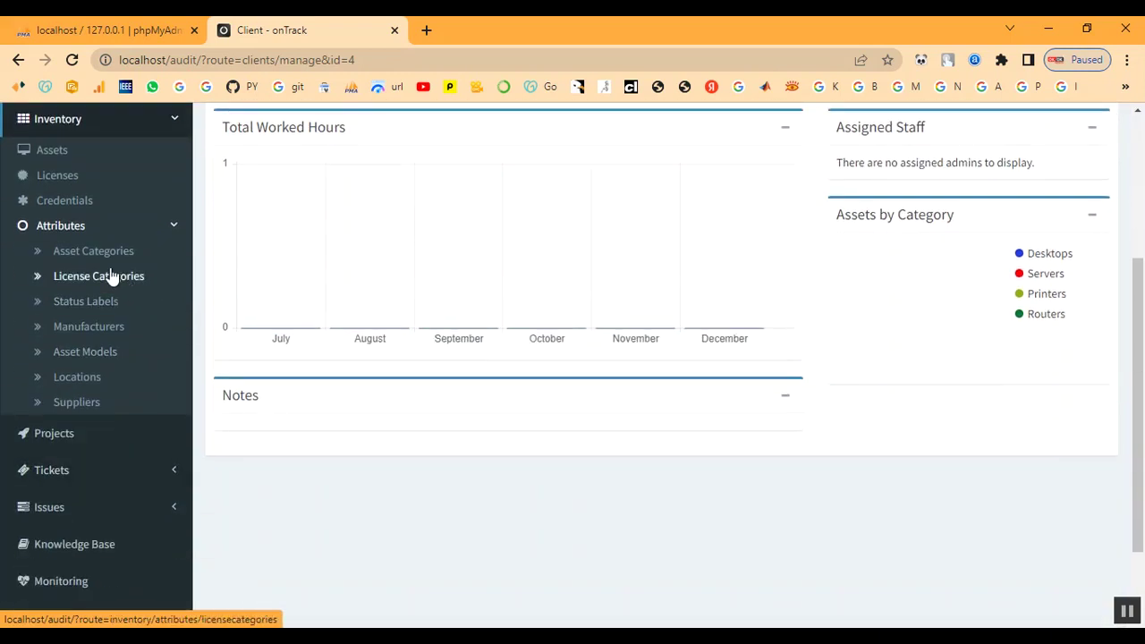
pyautogui.click(99, 254)
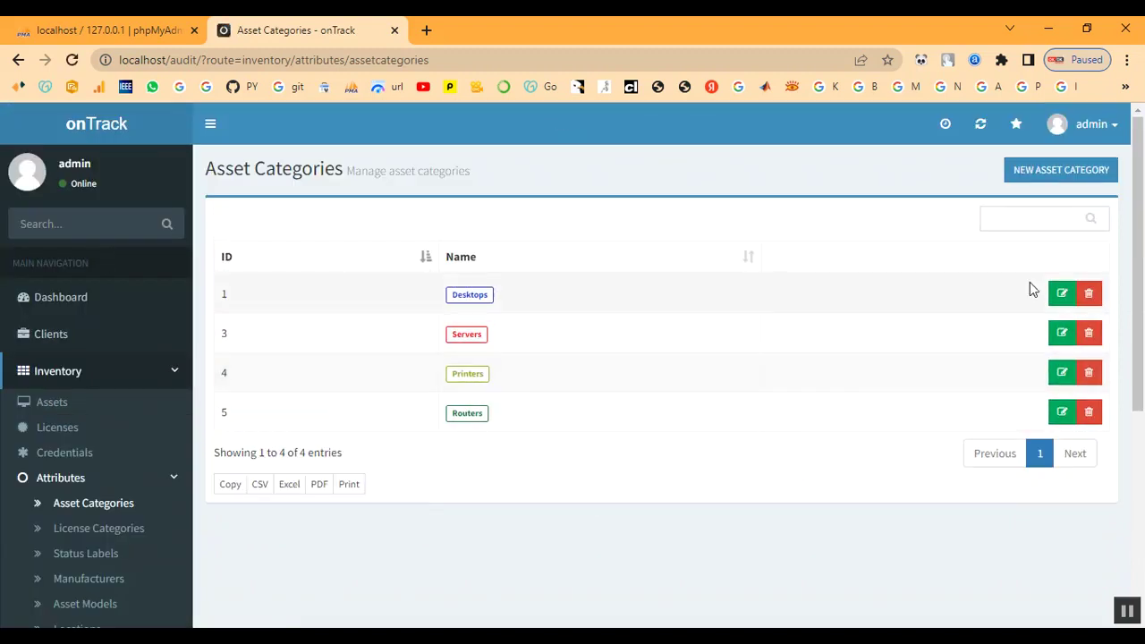
# - Create a 'Laptop' asset category with pink badge colour #ff0472
pyautogui.click(1043, 176)
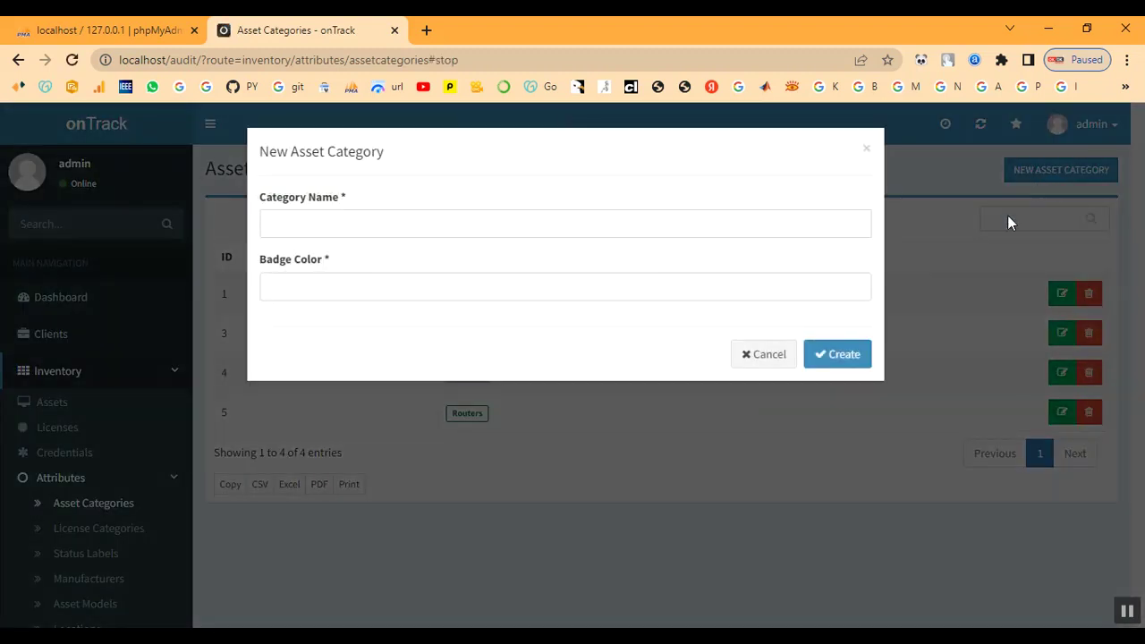
pyautogui.click(289, 229)
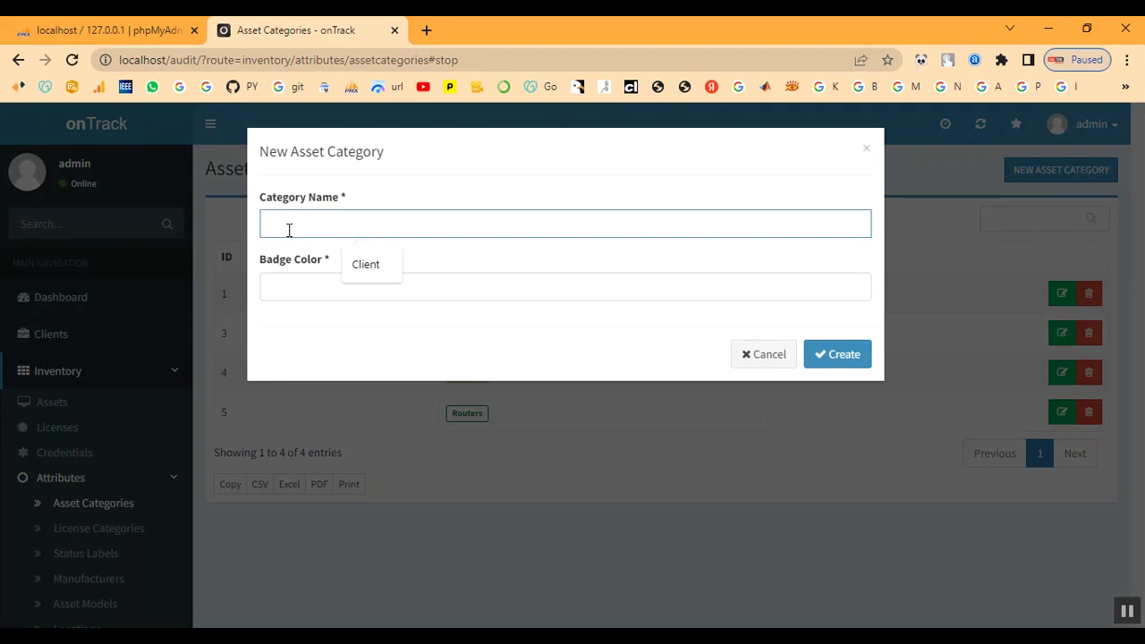
pyautogui.write('Laptop')
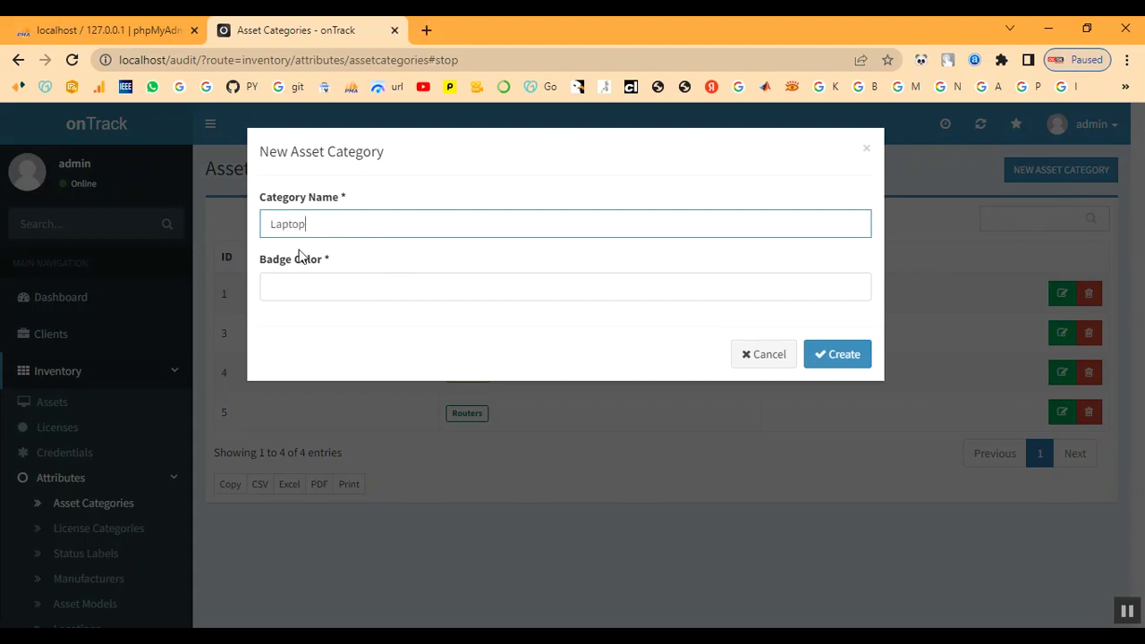
pyautogui.click(324, 283)
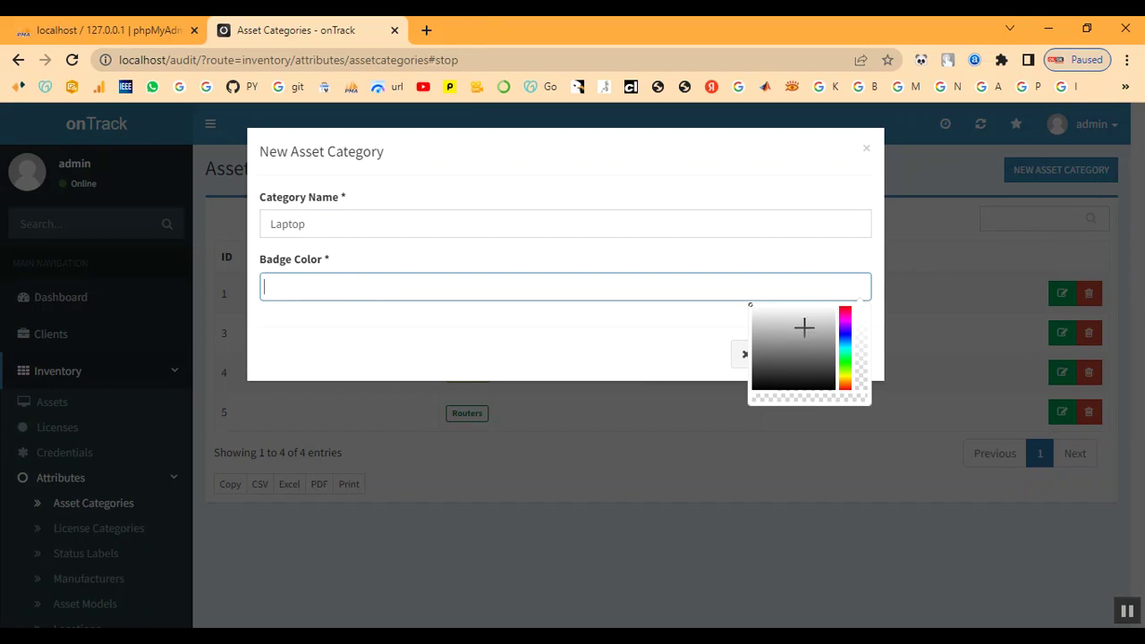
pyautogui.click(847, 306)
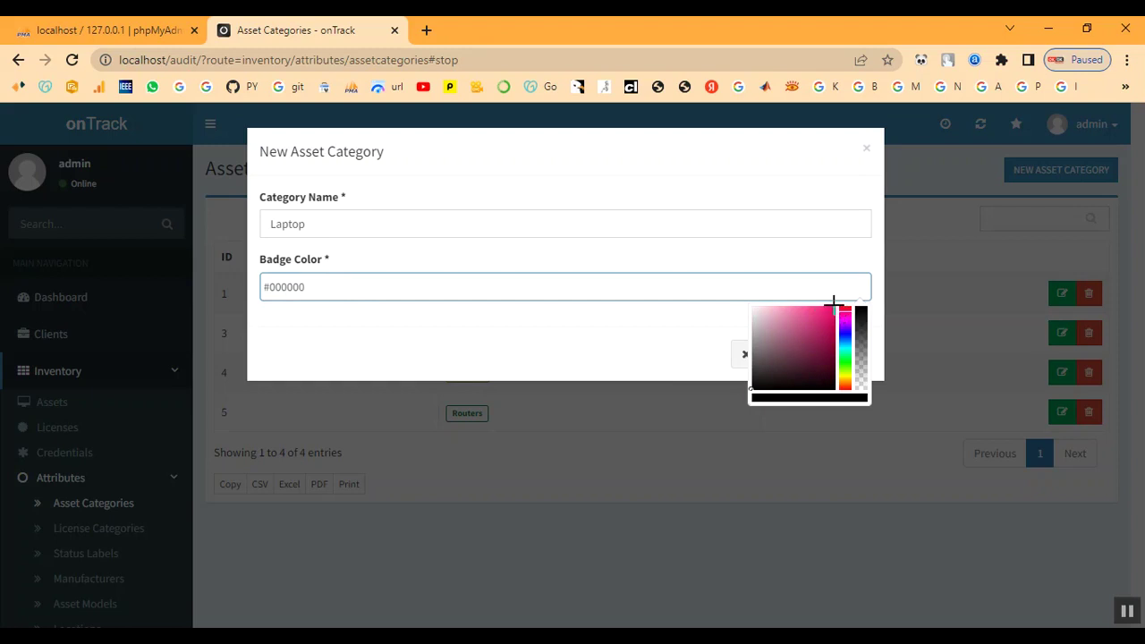
pyautogui.click(832, 306)
pyautogui.click(659, 342)
pyautogui.click(864, 358)
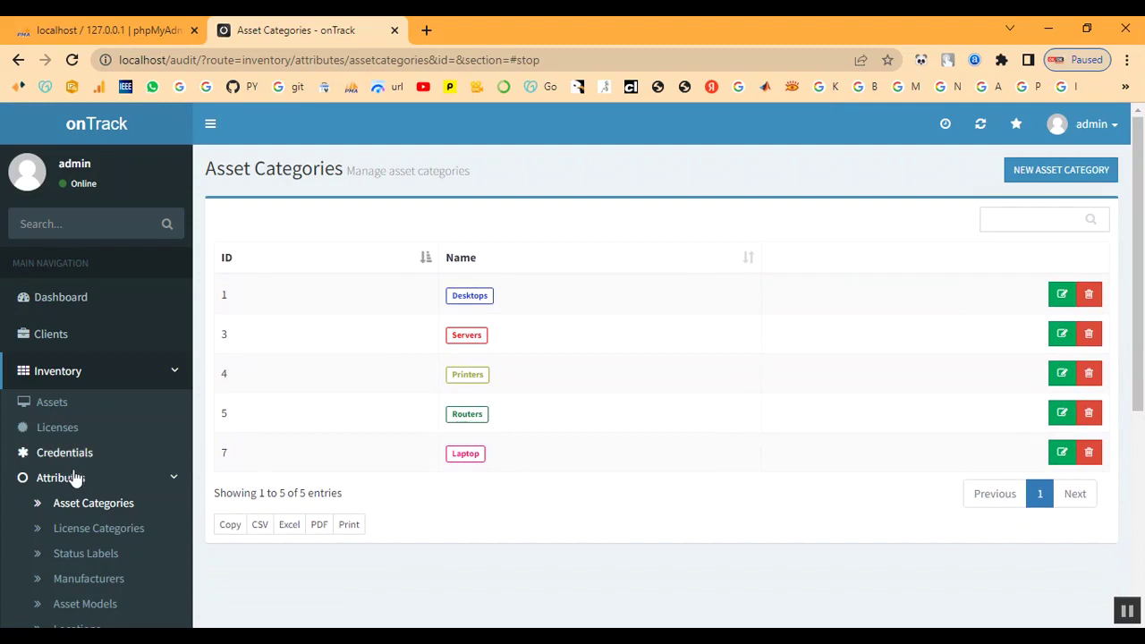
# - In License Categories, start a new category named Developer
pyautogui.click(85, 528)
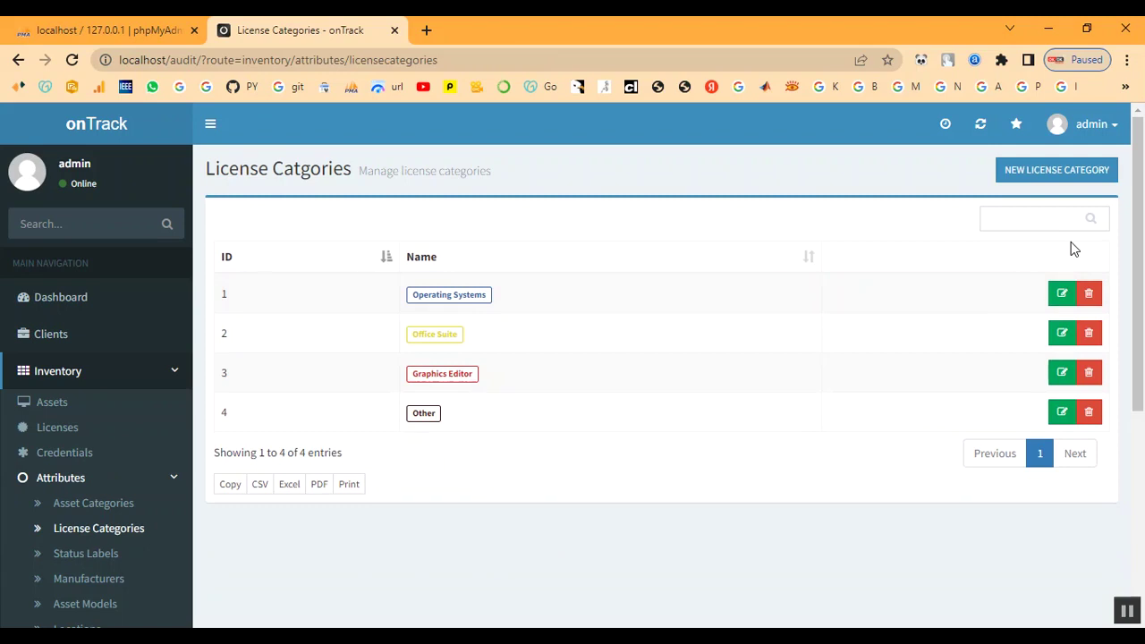
pyautogui.click(1045, 173)
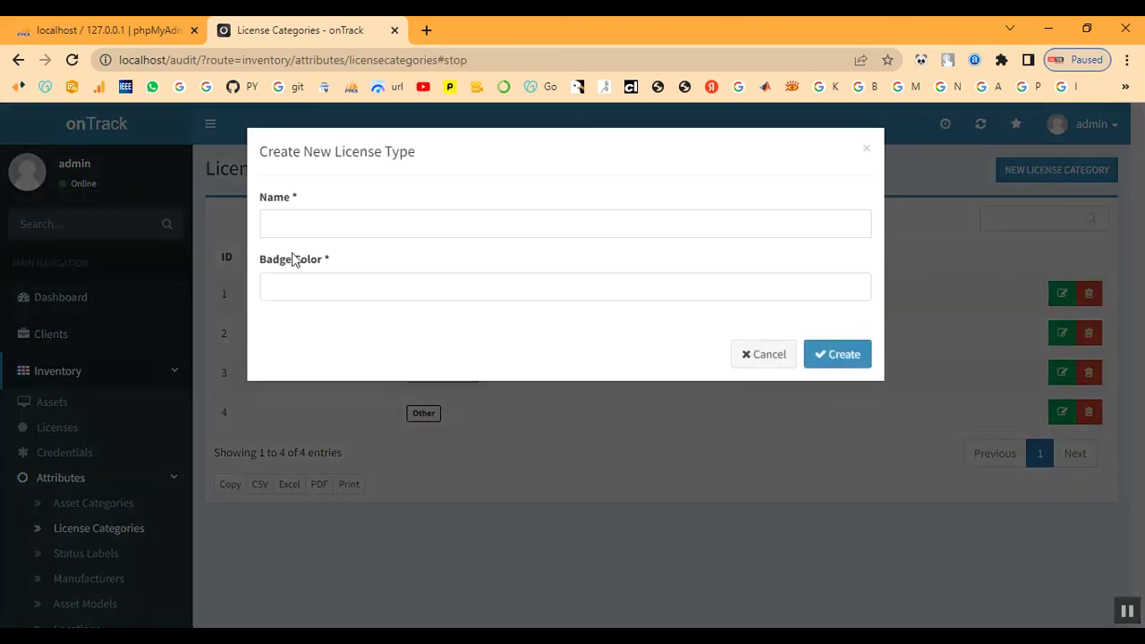
pyautogui.click(344, 223)
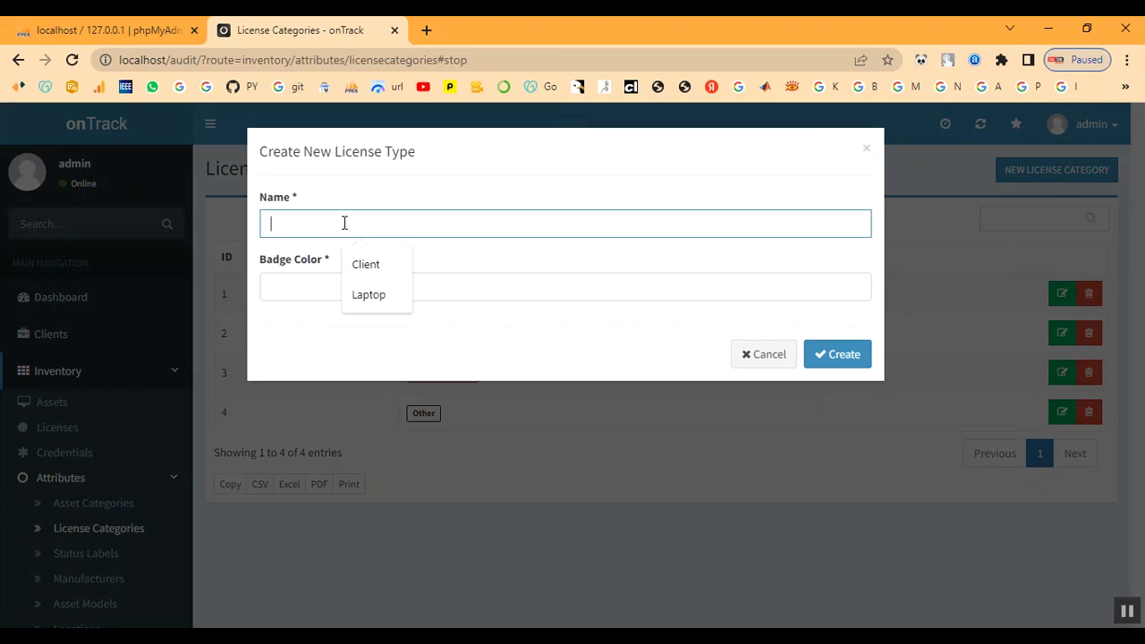
pyautogui.write('D')
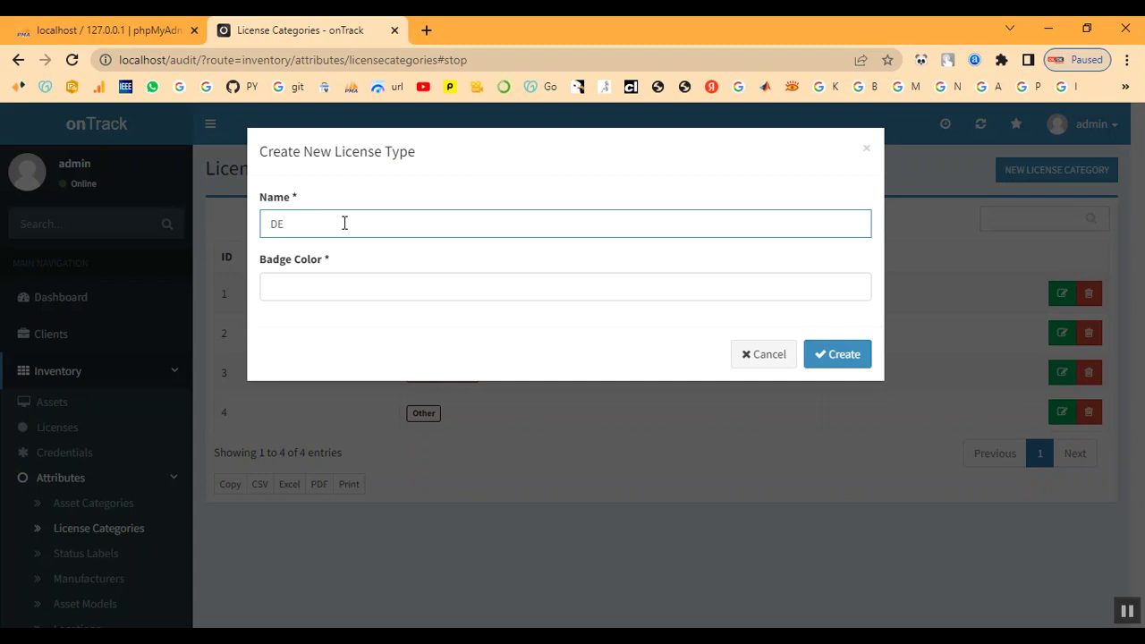
pyautogui.write('eve')
pyautogui.write('lopw')
# - Give the Developer category pink badge colour #fc0990 and create it
pyautogui.click(347, 286)
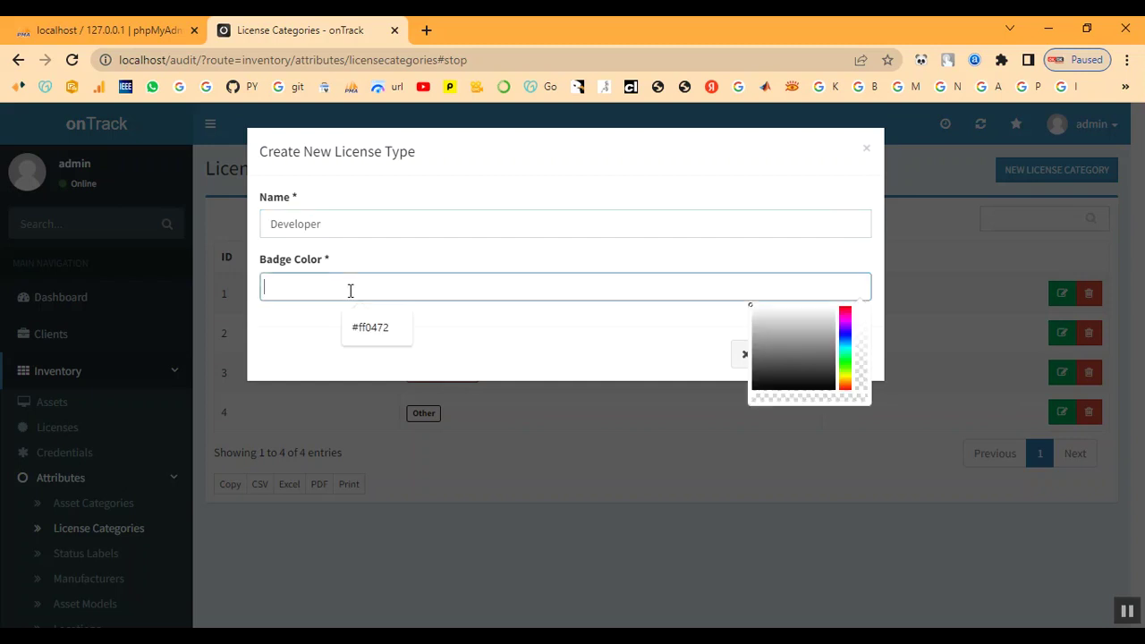
pyautogui.click(846, 305)
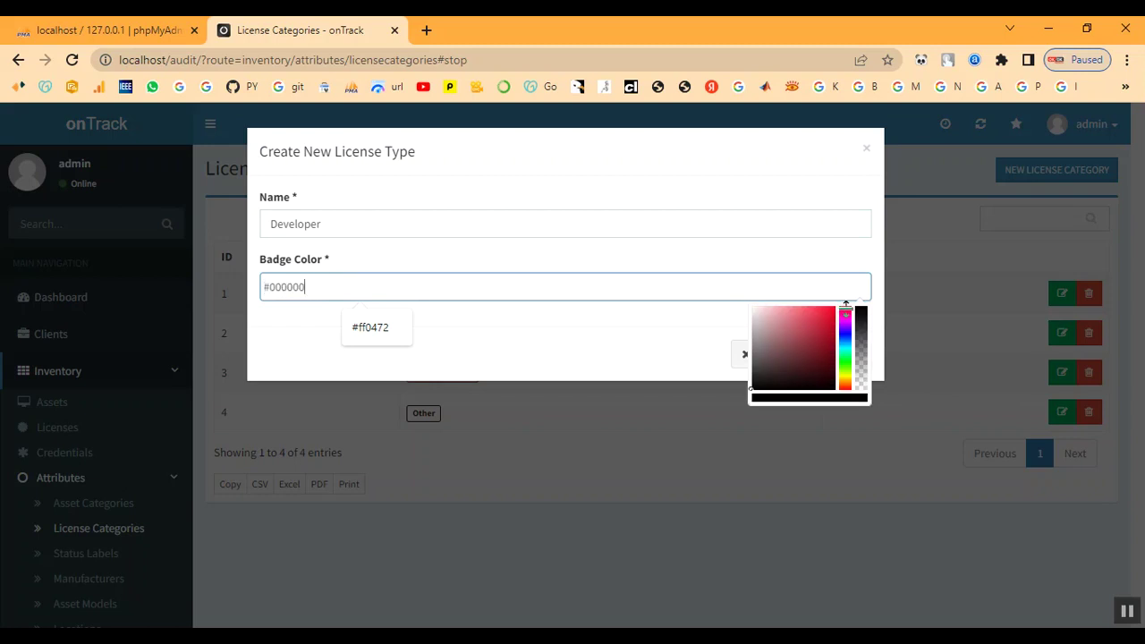
pyautogui.click(846, 307)
pyautogui.click(833, 307)
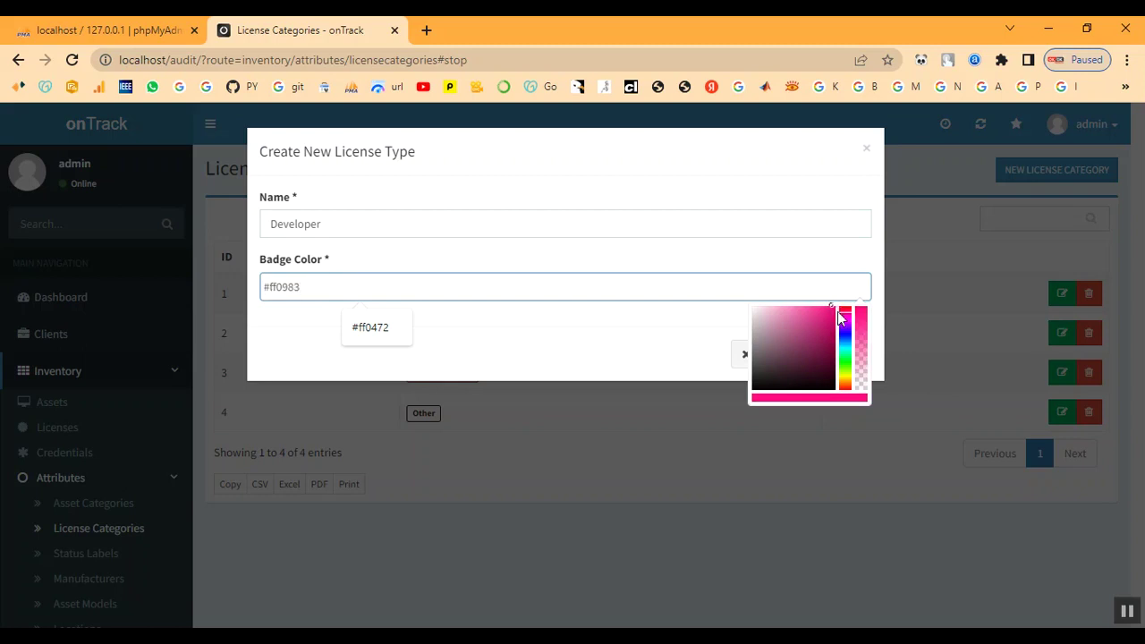
pyautogui.click(848, 307)
pyautogui.click(846, 312)
pyautogui.click(832, 304)
pyautogui.click(612, 351)
pyautogui.click(849, 362)
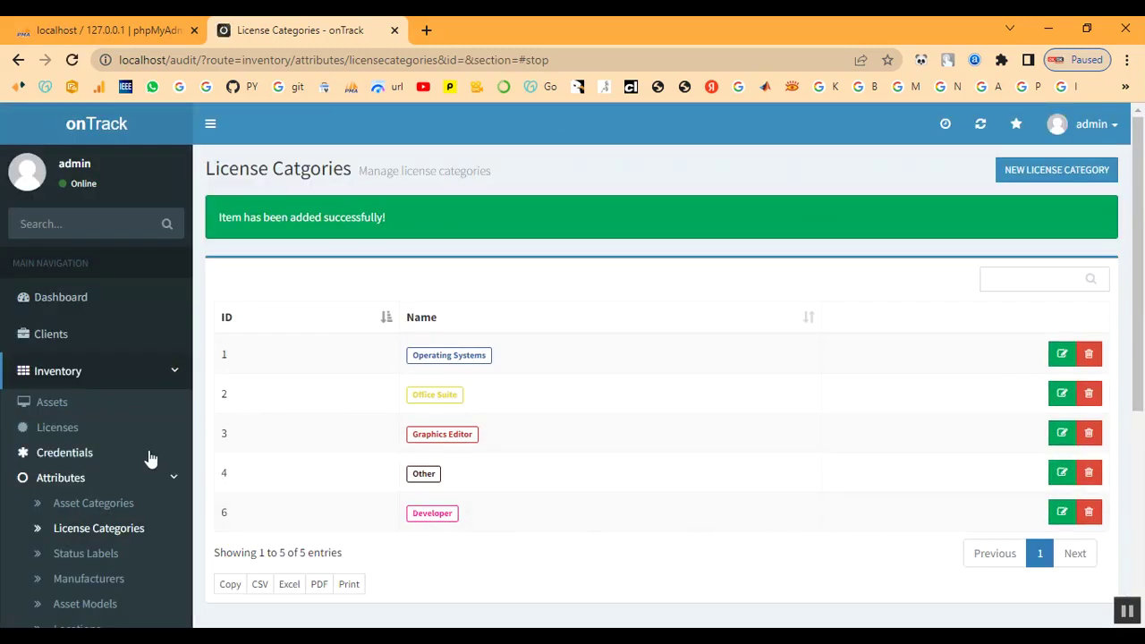
pyautogui.scroll(-2, 139, 475)
# - In Status Labels, start a new label named 'In Process'
pyautogui.click(90, 387)
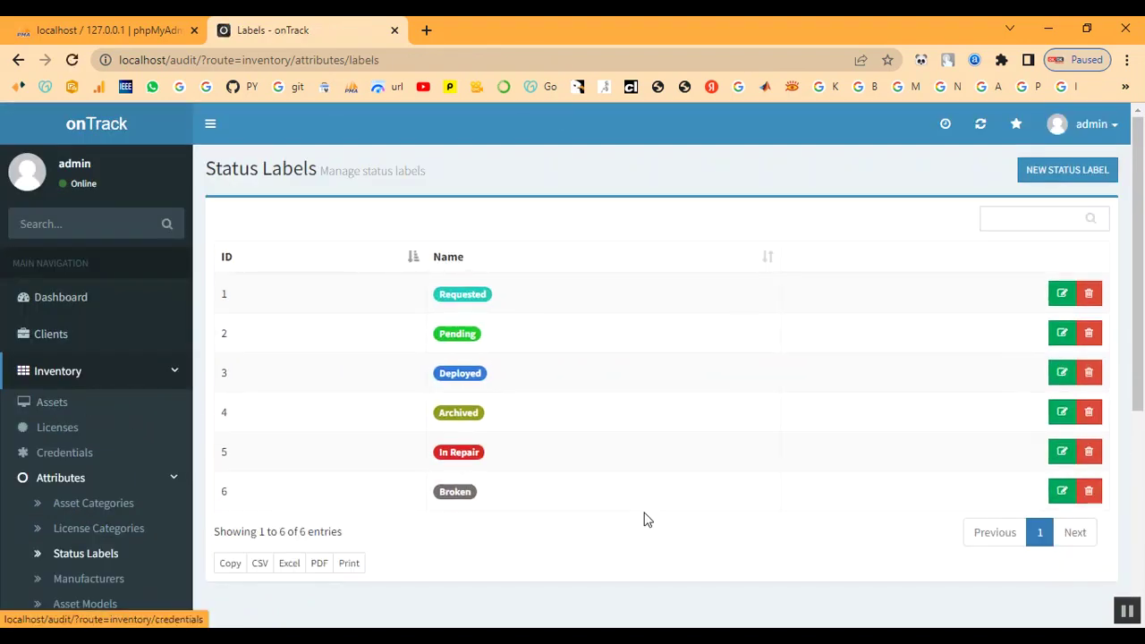
pyautogui.click(1039, 173)
pyautogui.click(348, 223)
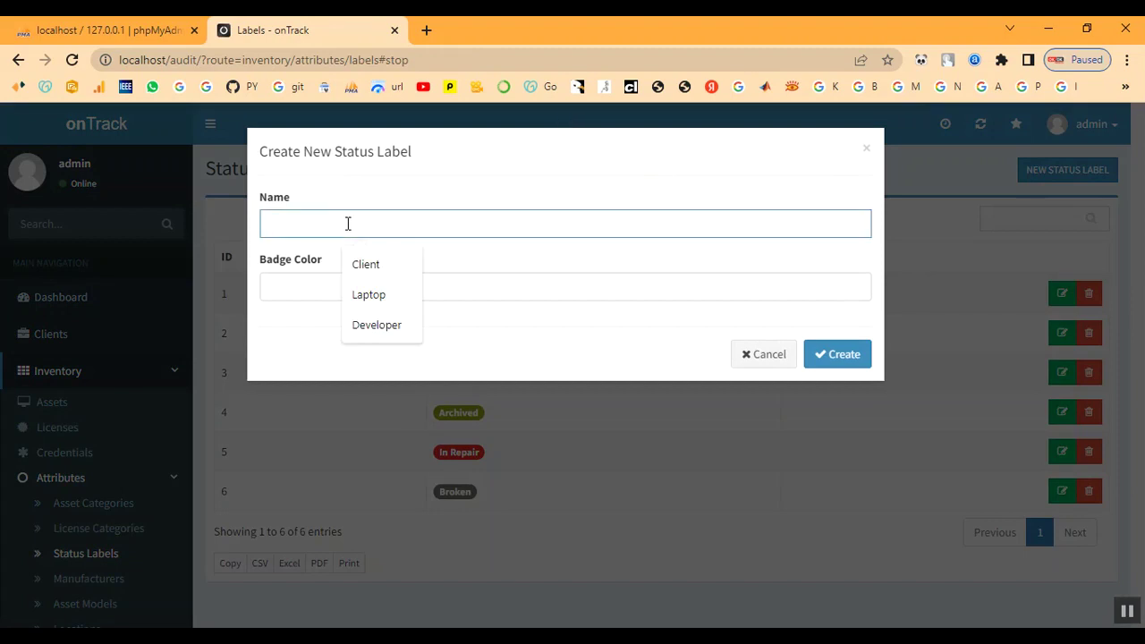
pyautogui.press('Escape')
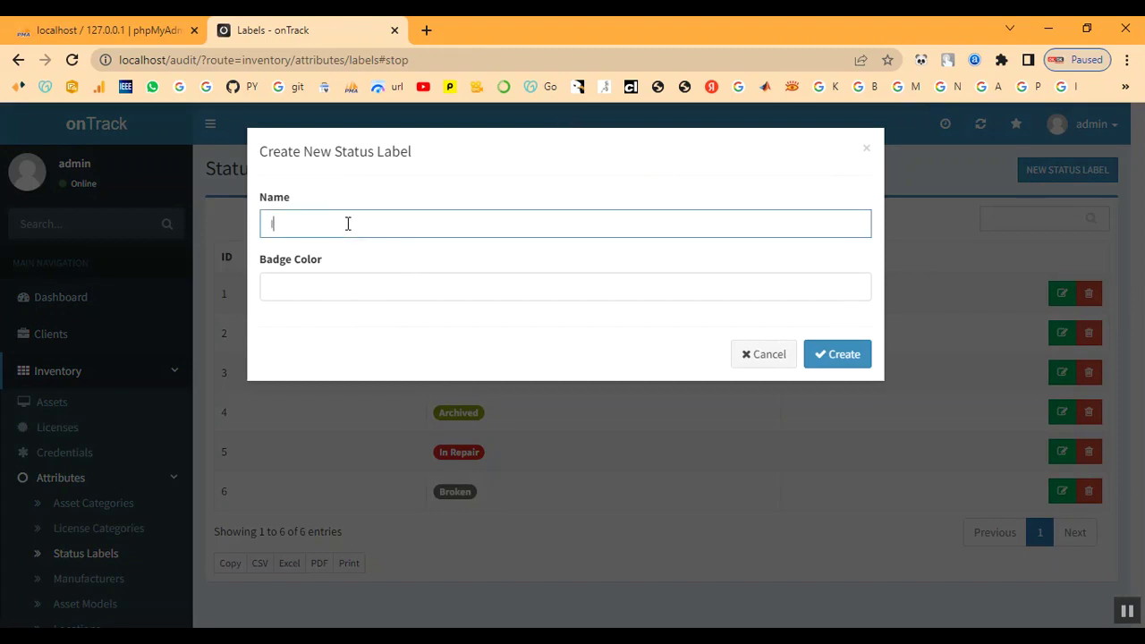
pyautogui.write('In Process')
# - Give the In Process label green badge colour #09f700 and create it
pyautogui.click(467, 291)
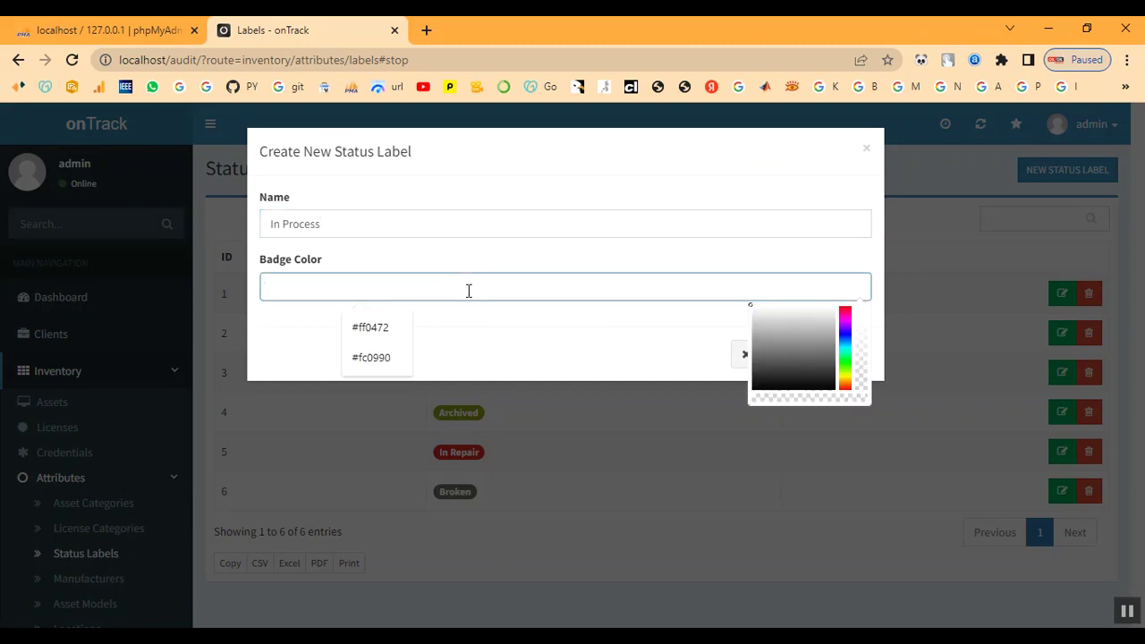
pyautogui.click(848, 308)
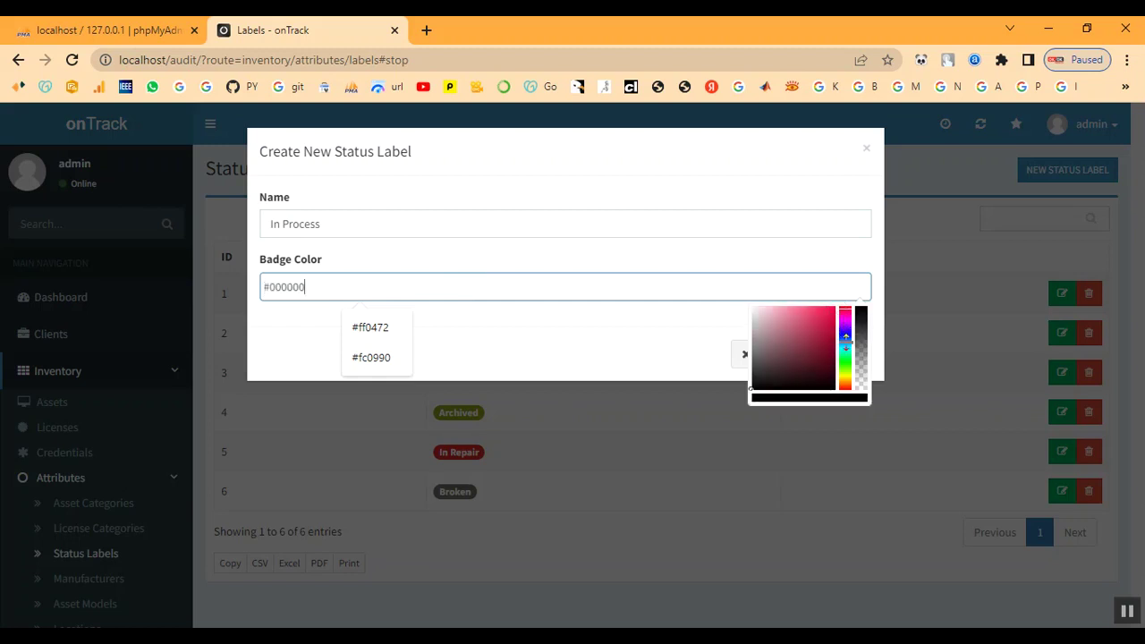
pyautogui.click(847, 356)
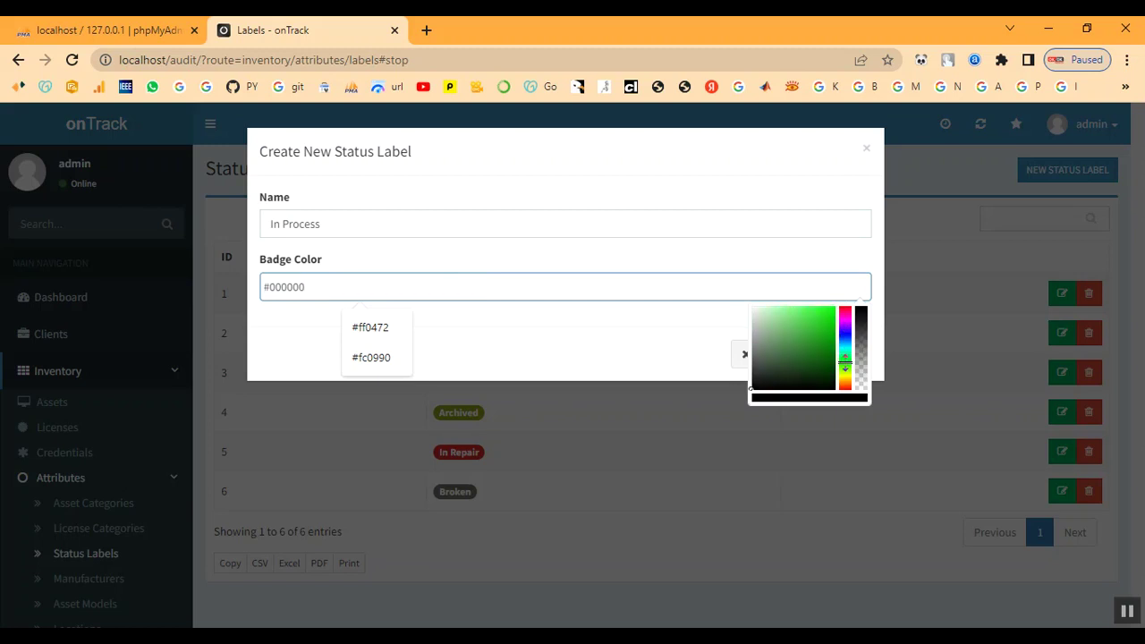
pyautogui.click(831, 311)
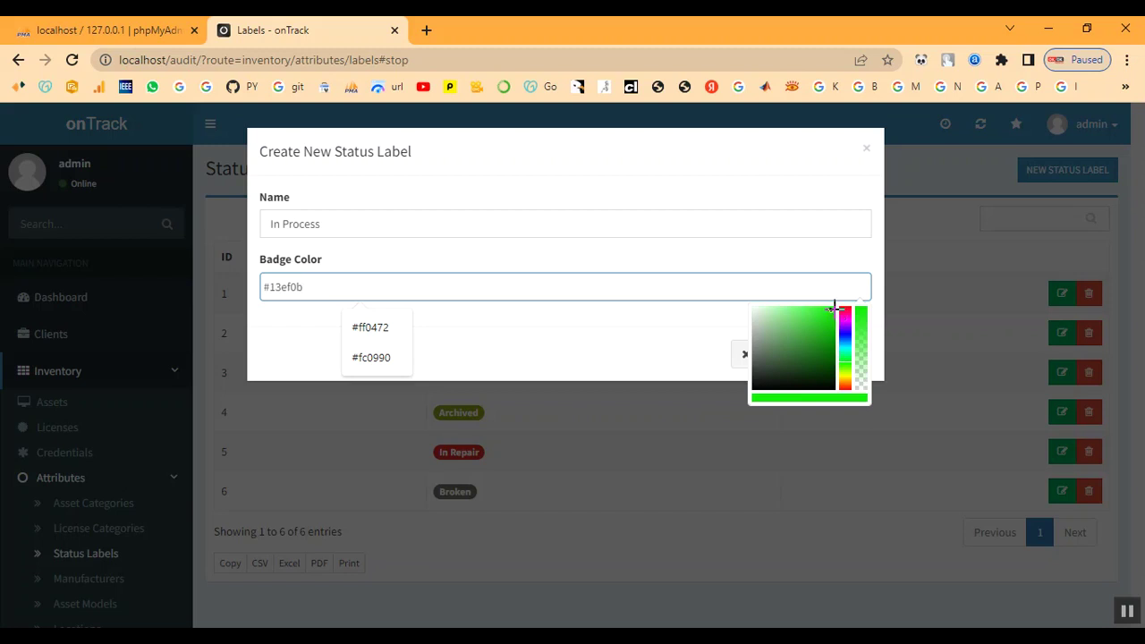
pyautogui.moveTo(832, 309); pyautogui.dragTo(835, 307)
pyautogui.click(573, 368)
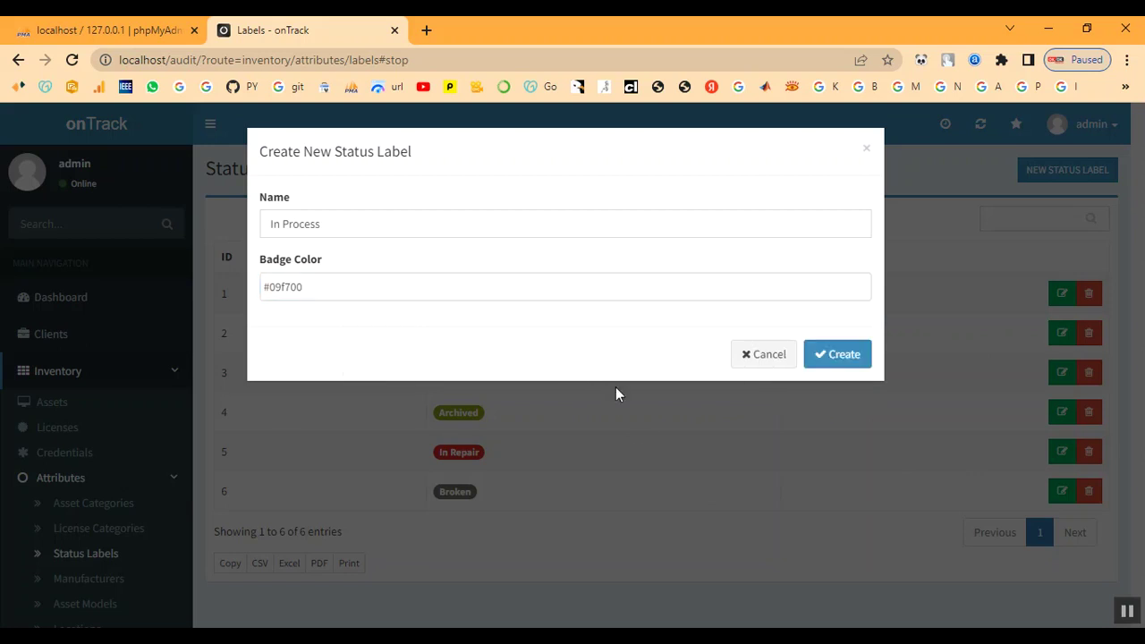
pyautogui.click(834, 361)
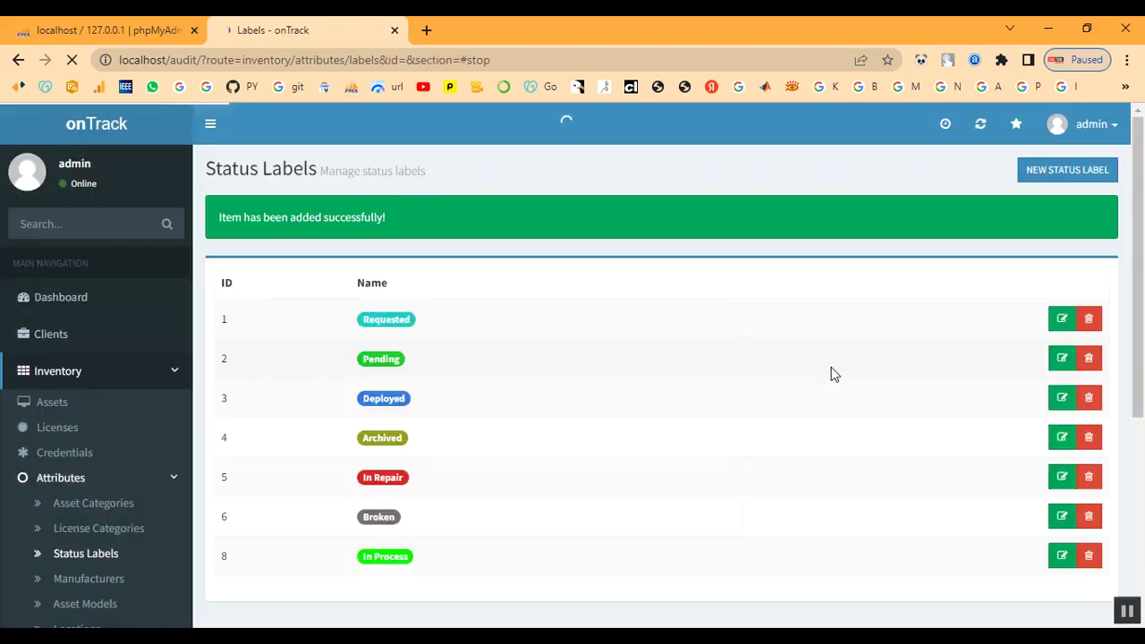
pyautogui.scroll(-1, 483, 537)
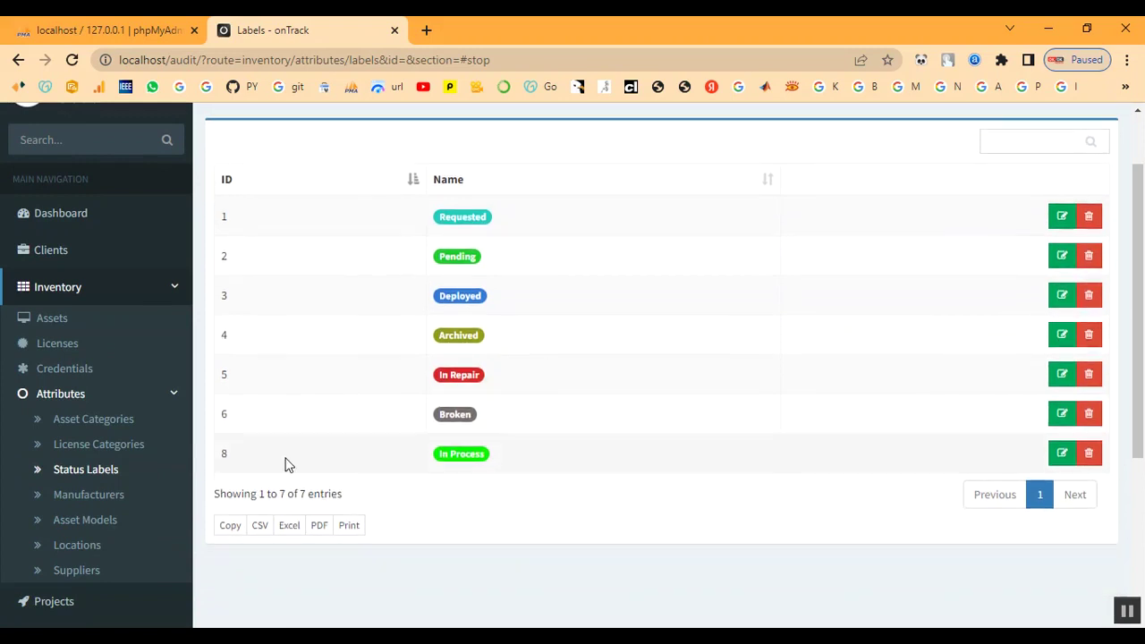
# - Create a new manufacturer named Dell in the Manufacturers list
pyautogui.click(97, 495)
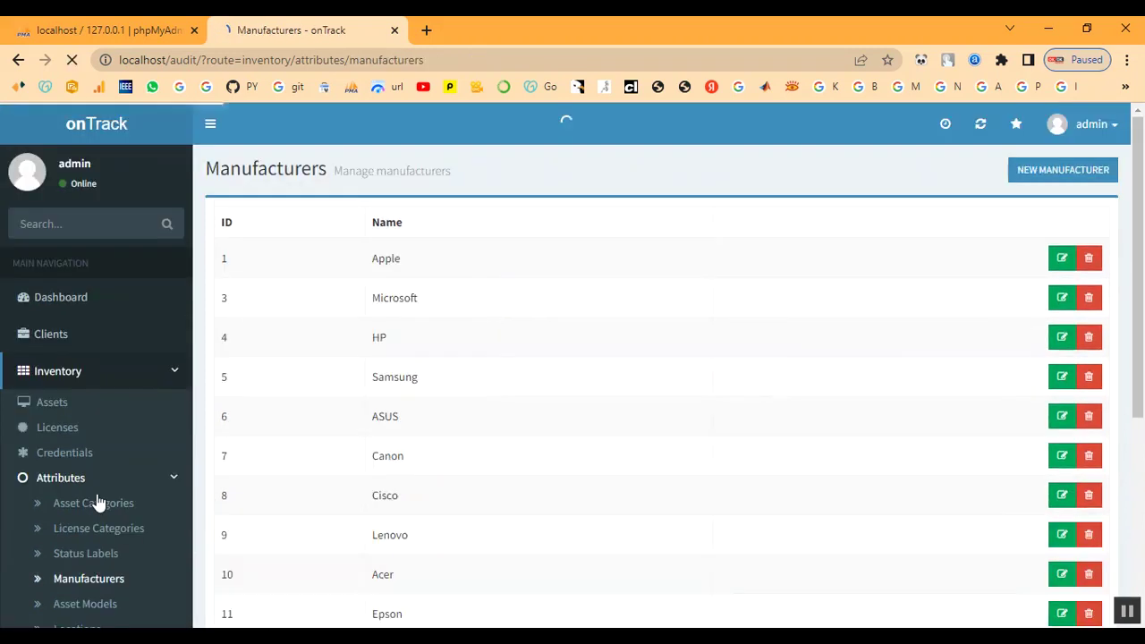
pyautogui.scroll(-3, 726, 506)
pyautogui.scroll(3, 729, 509)
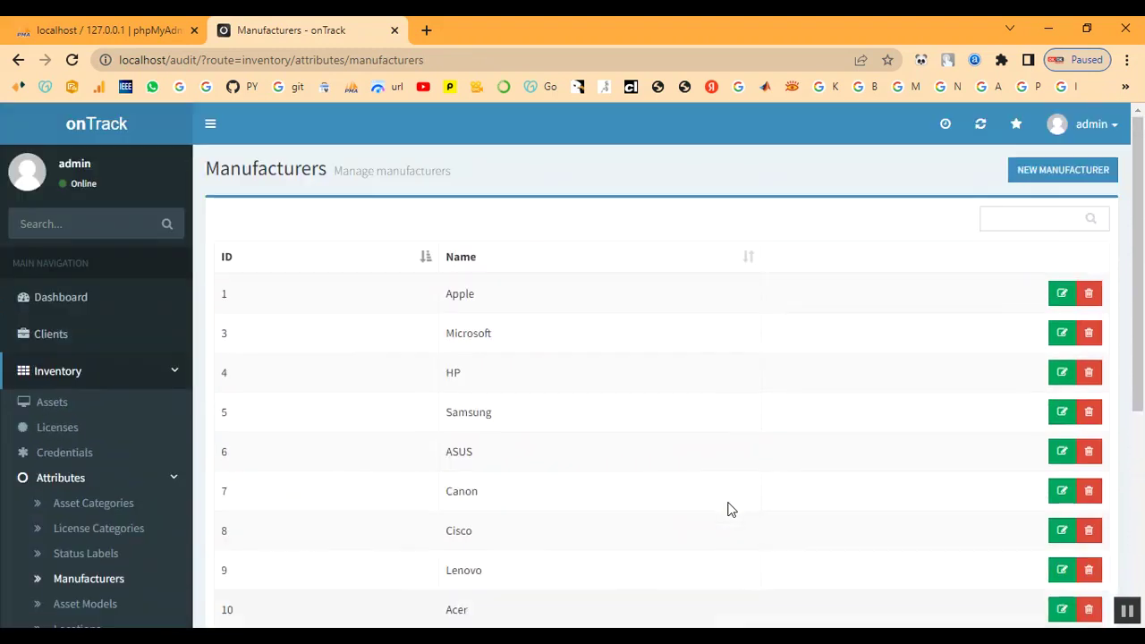
pyautogui.click(1042, 178)
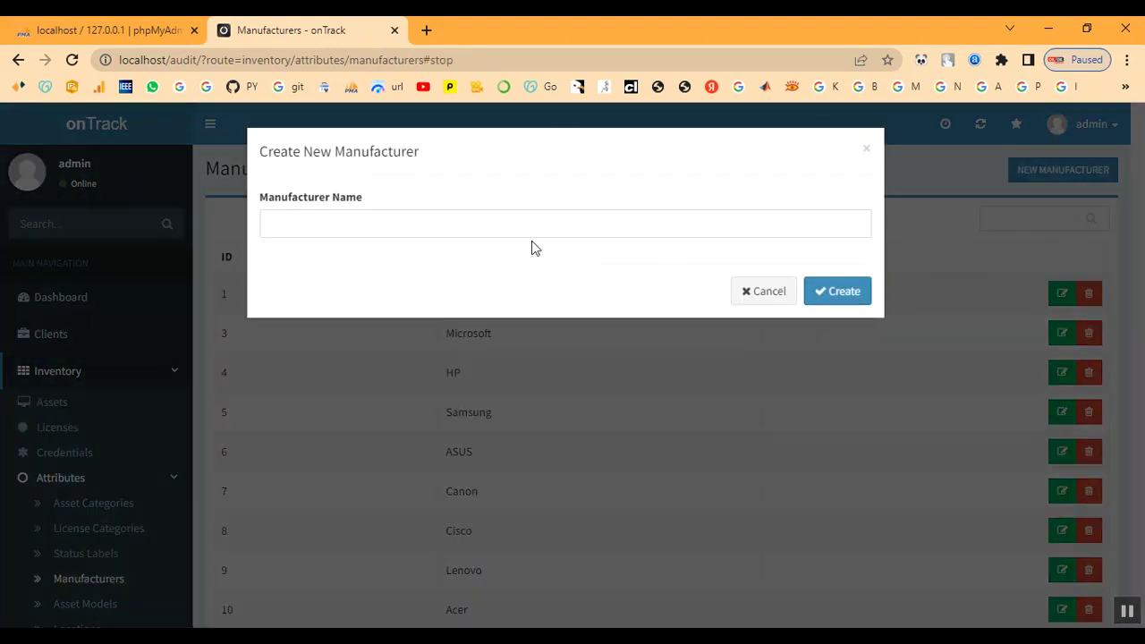
pyautogui.click(436, 218)
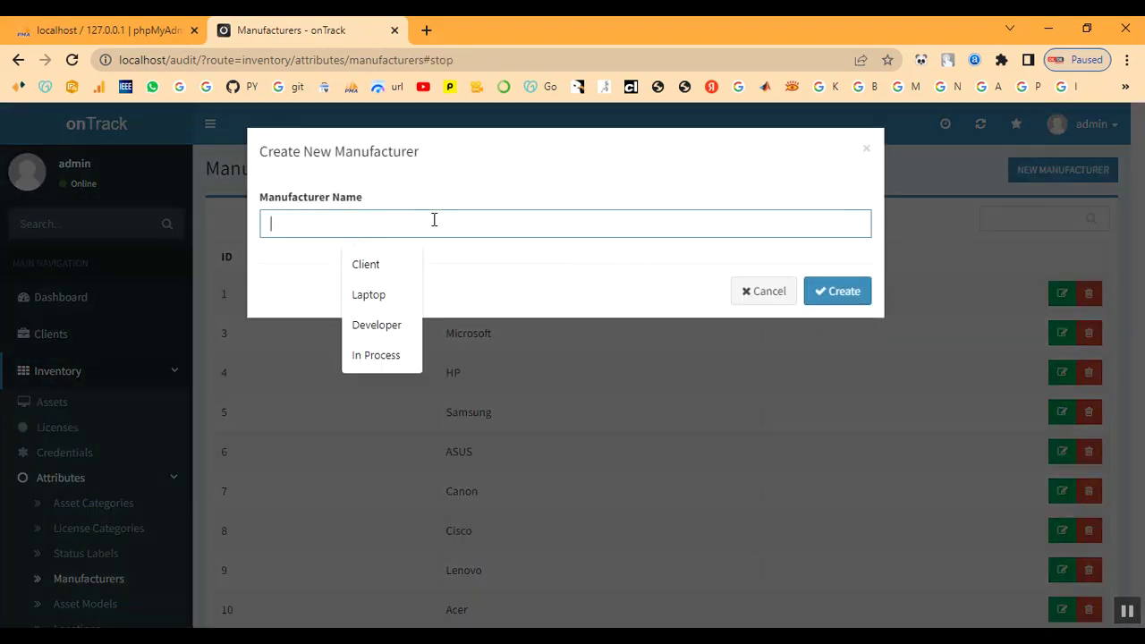
pyautogui.write('D')
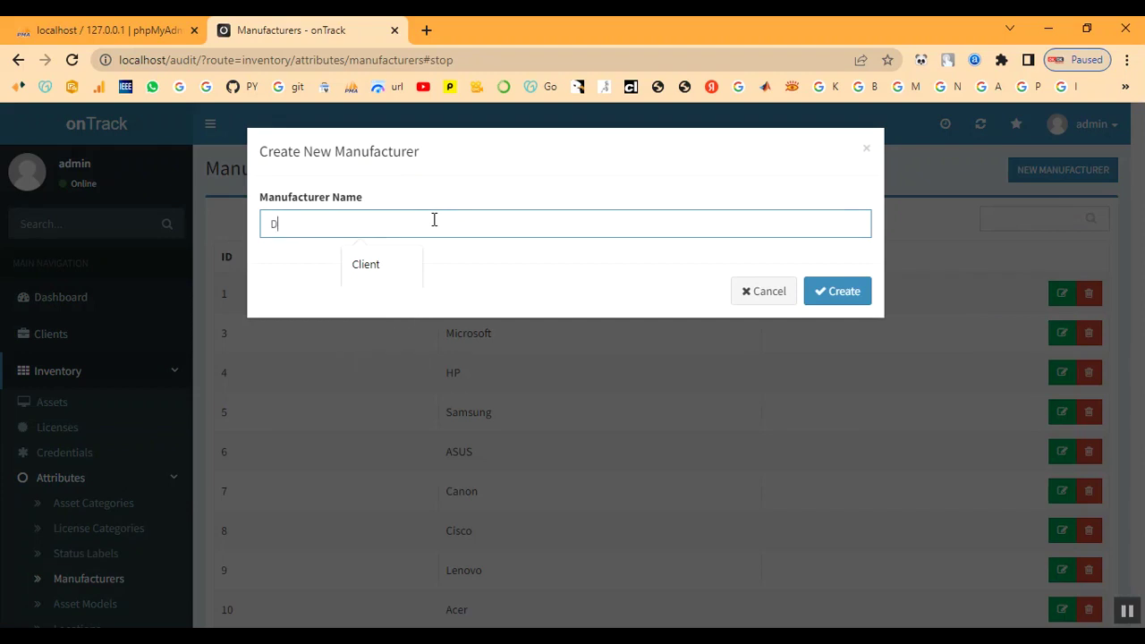
pyautogui.write('ell')
pyautogui.click(845, 296)
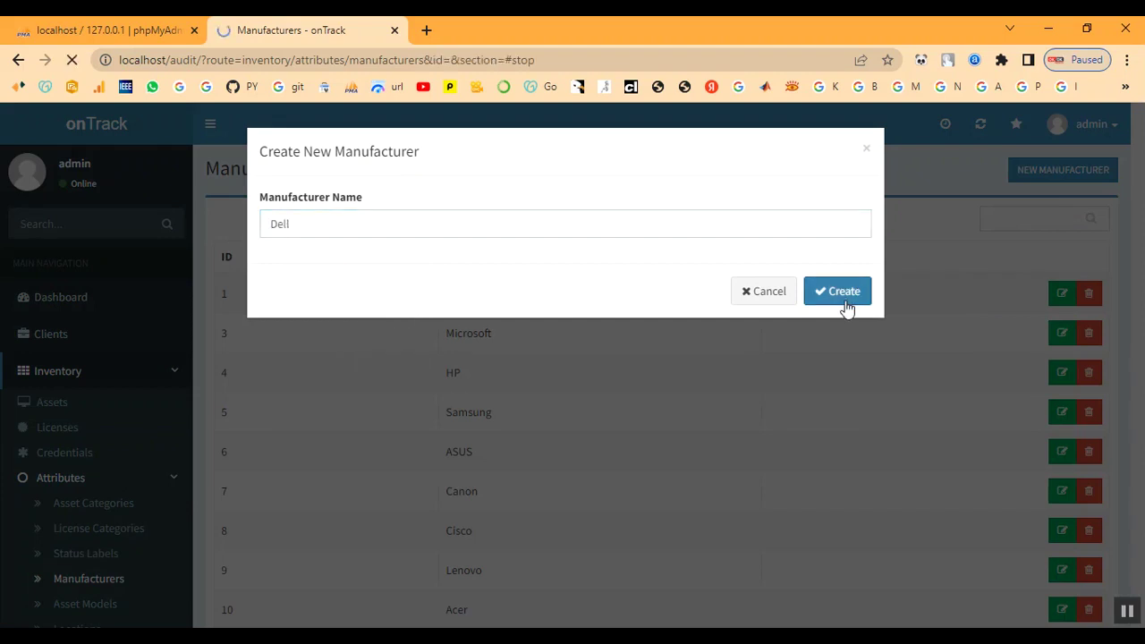
pyautogui.scroll(-2, 90, 477)
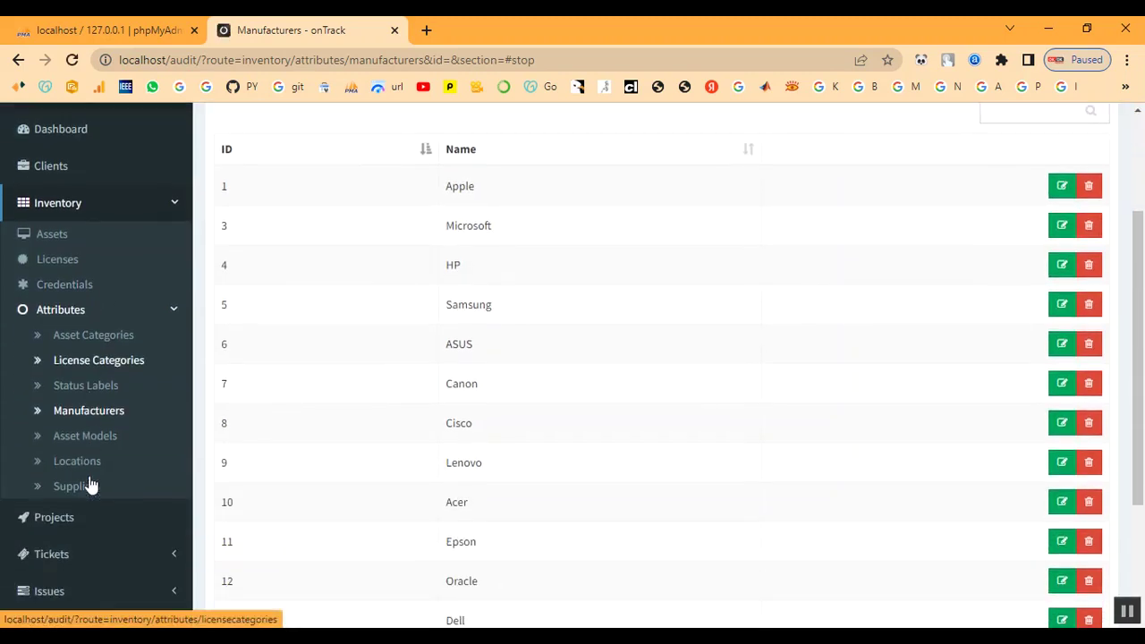
# - Create the asset model 'Power Edge' from the Asset Models list
pyautogui.click(87, 436)
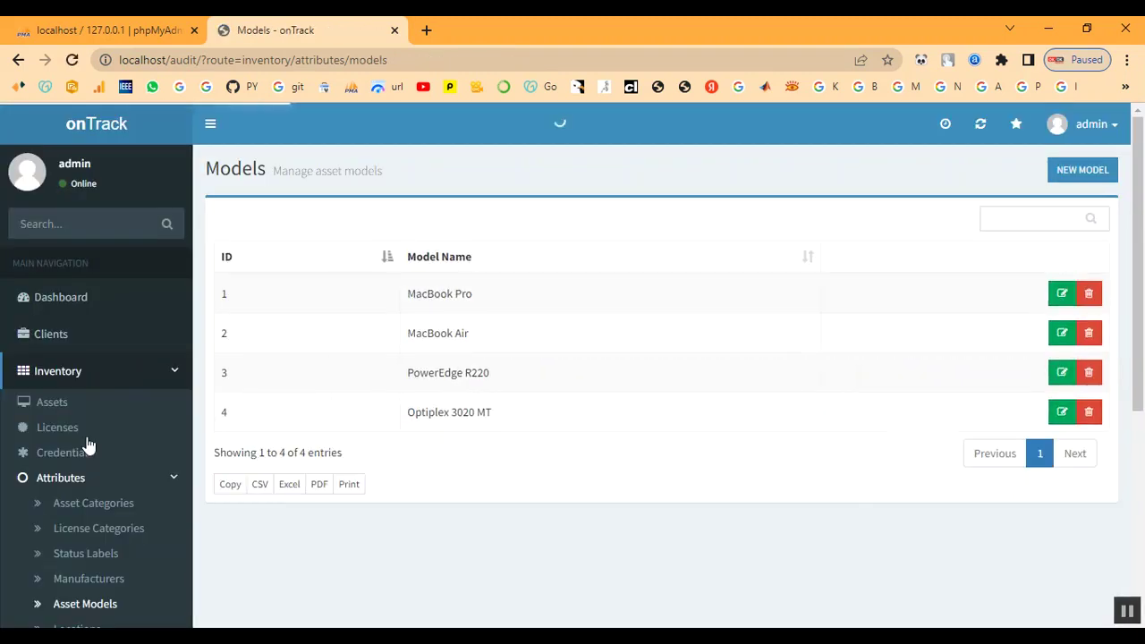
pyautogui.click(1081, 169)
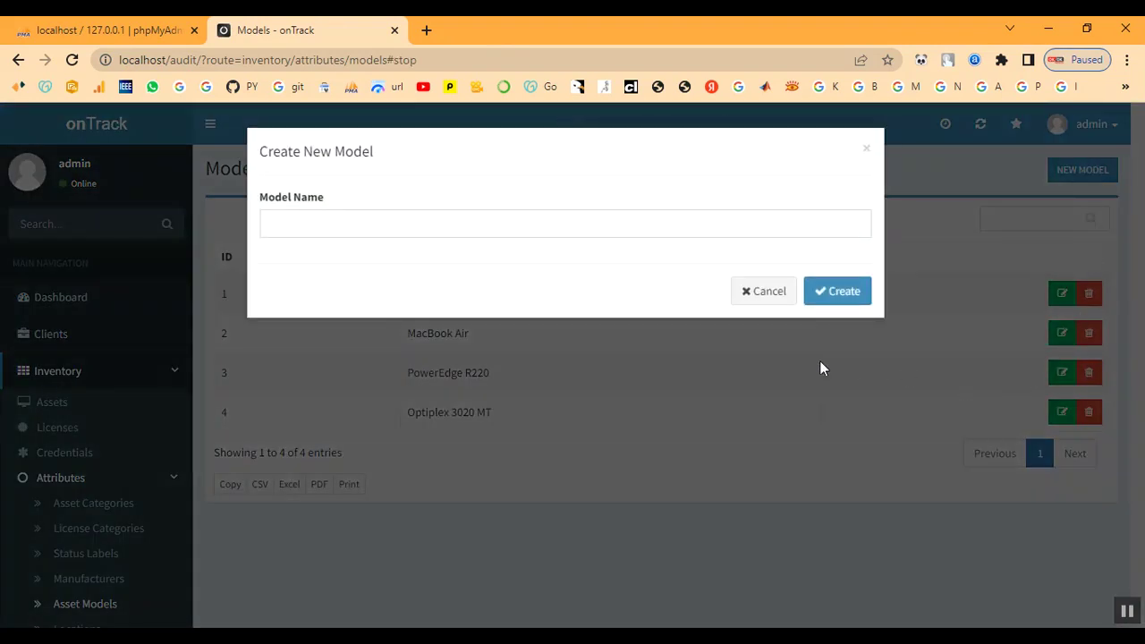
pyautogui.click(351, 227)
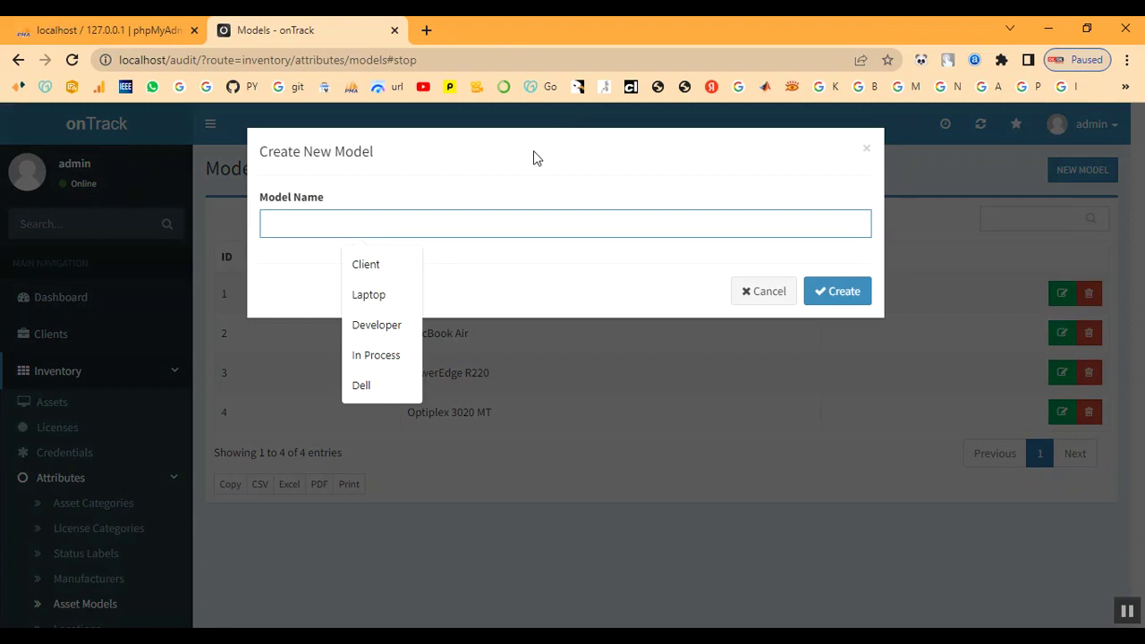
pyautogui.write('Power')
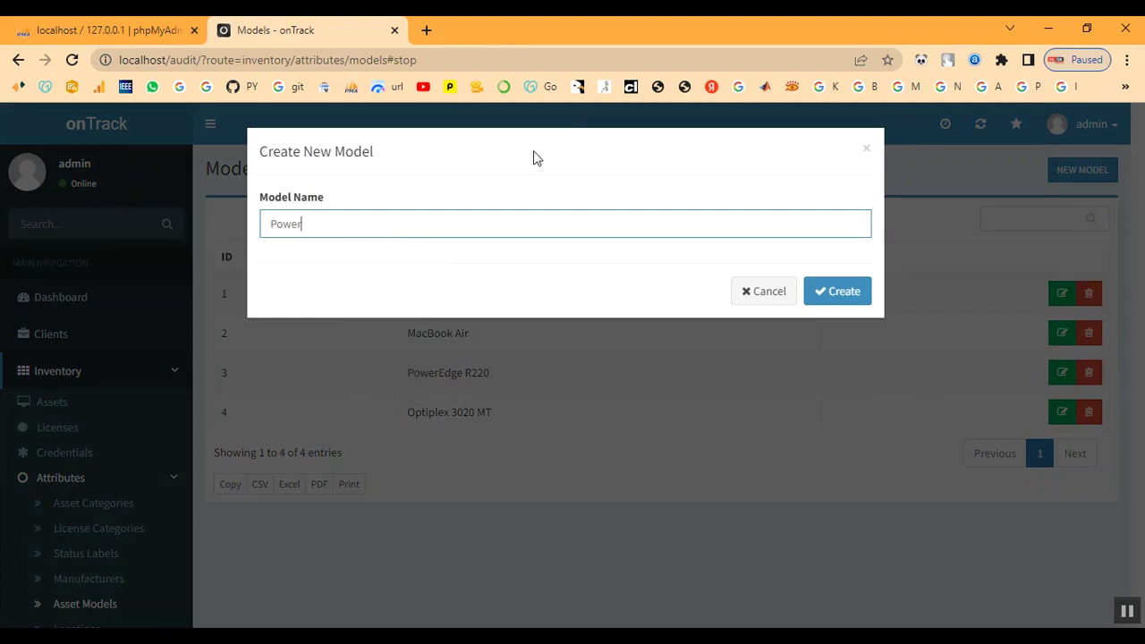
pyautogui.write(' Edge')
pyautogui.click(829, 304)
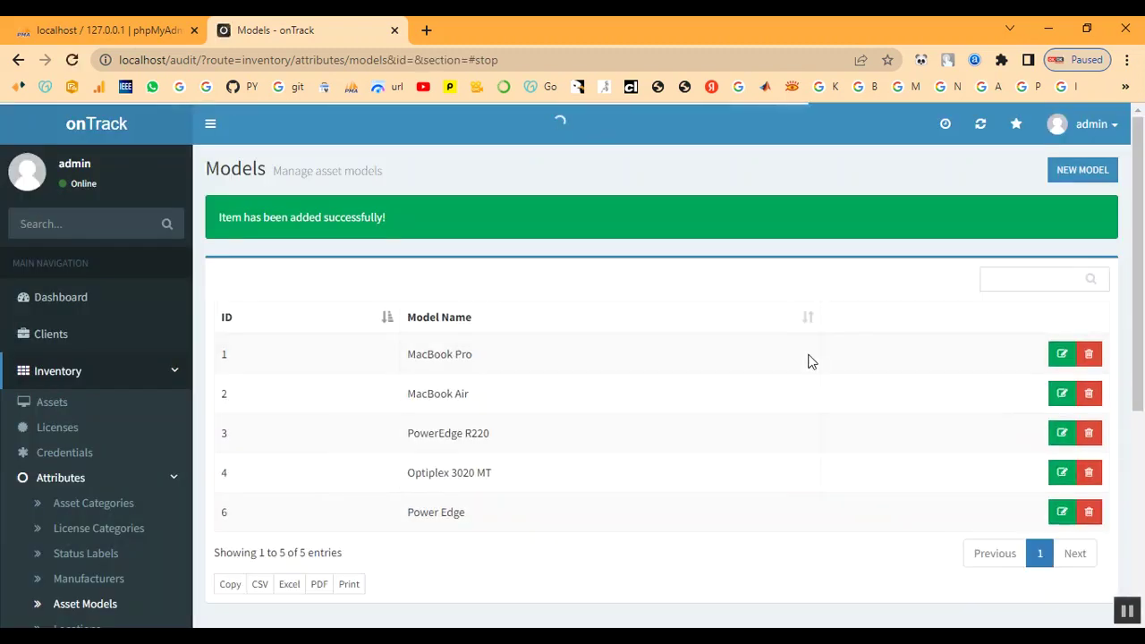
pyautogui.moveTo(409, 511); pyautogui.dragTo(496, 518)
pyautogui.click(509, 521)
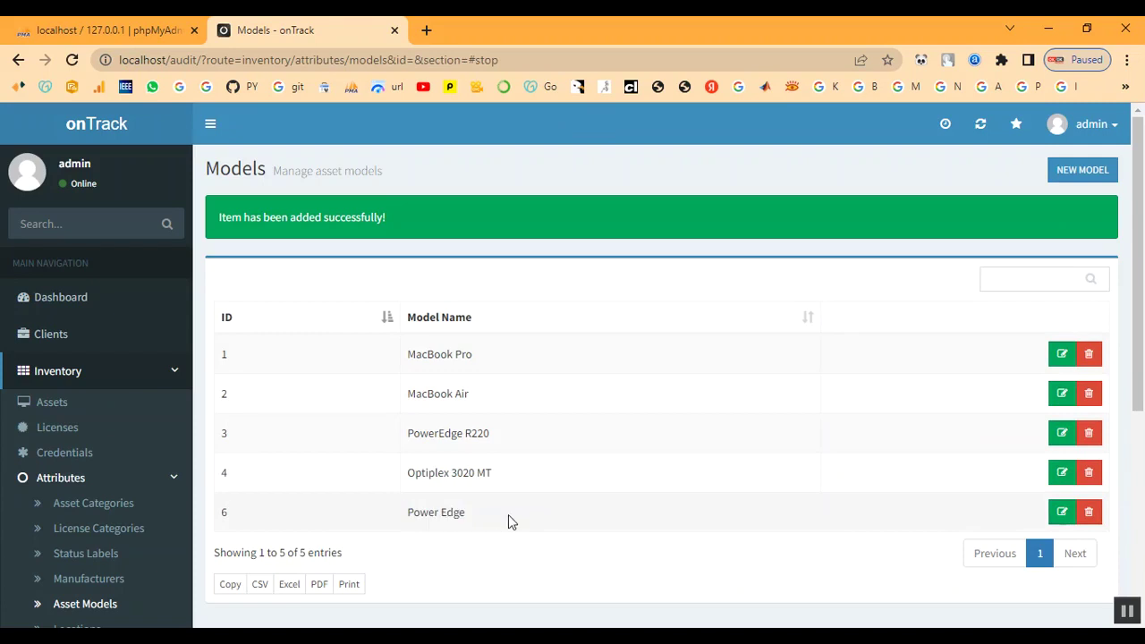
pyautogui.scroll(-3, 45, 510)
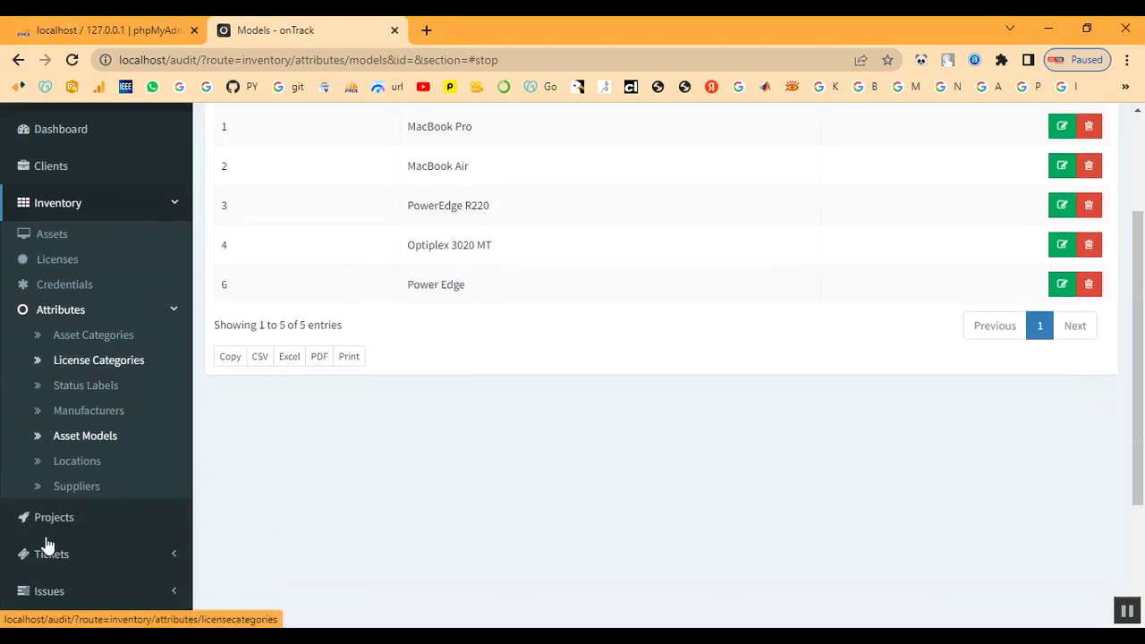
# - Create a Chennai location assigned to the client Client
pyautogui.click(63, 468)
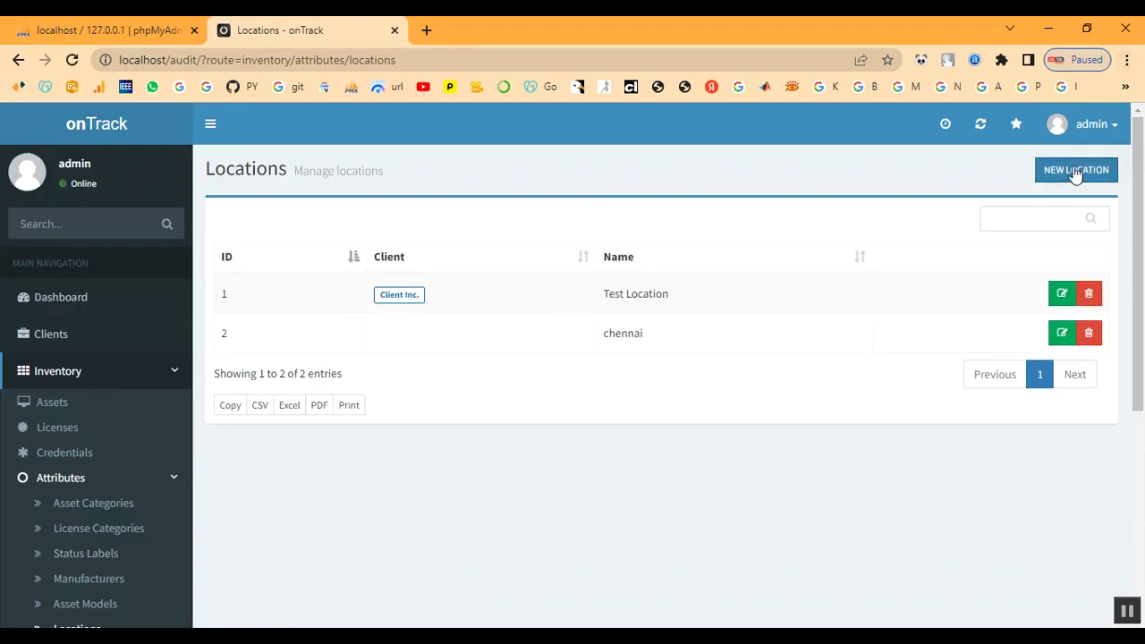
pyautogui.click(1071, 174)
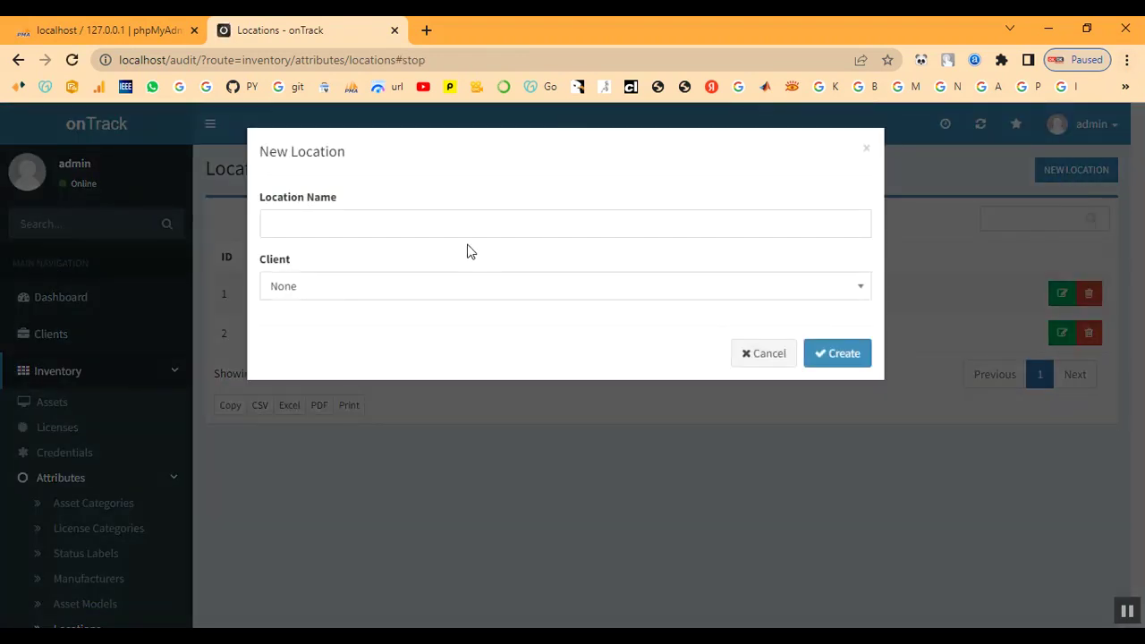
pyautogui.click(432, 223)
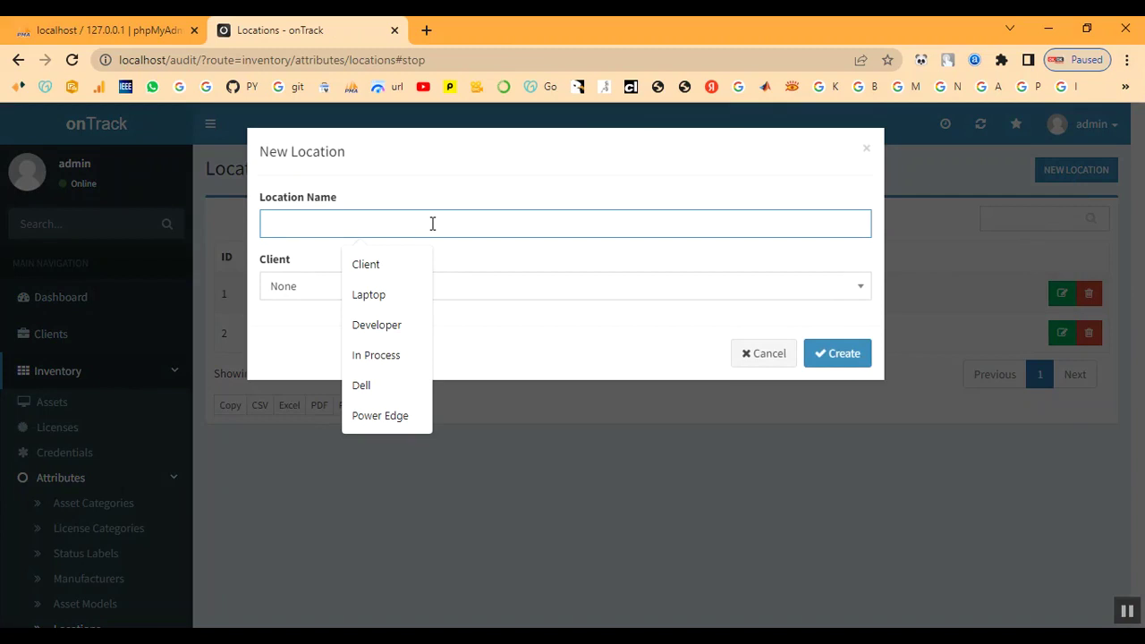
pyautogui.write('C')
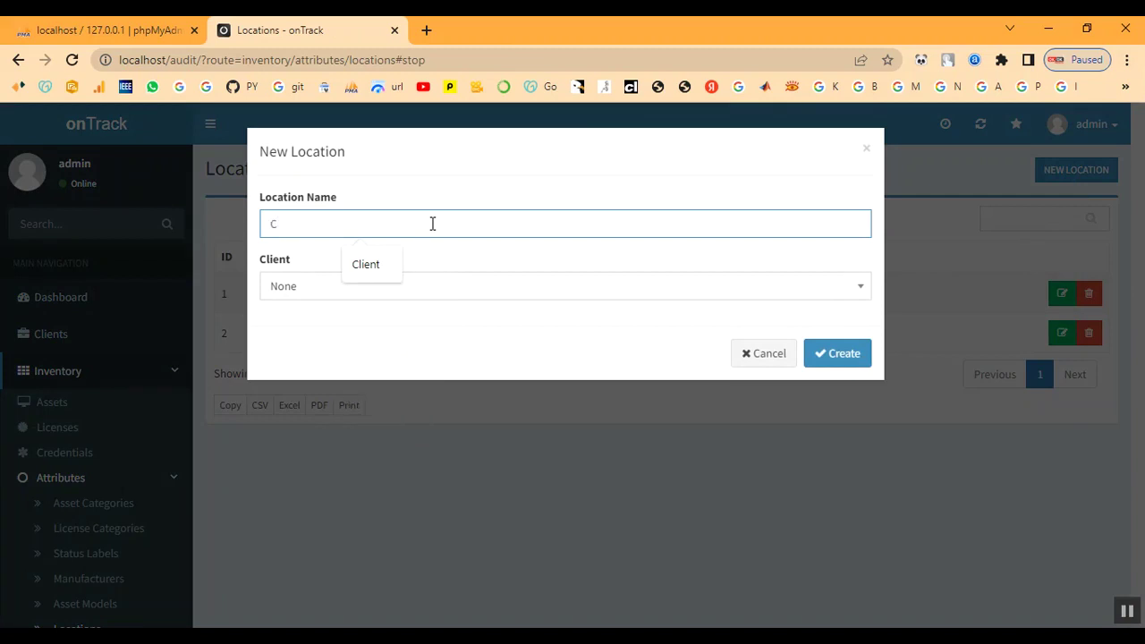
pyautogui.write('hennai')
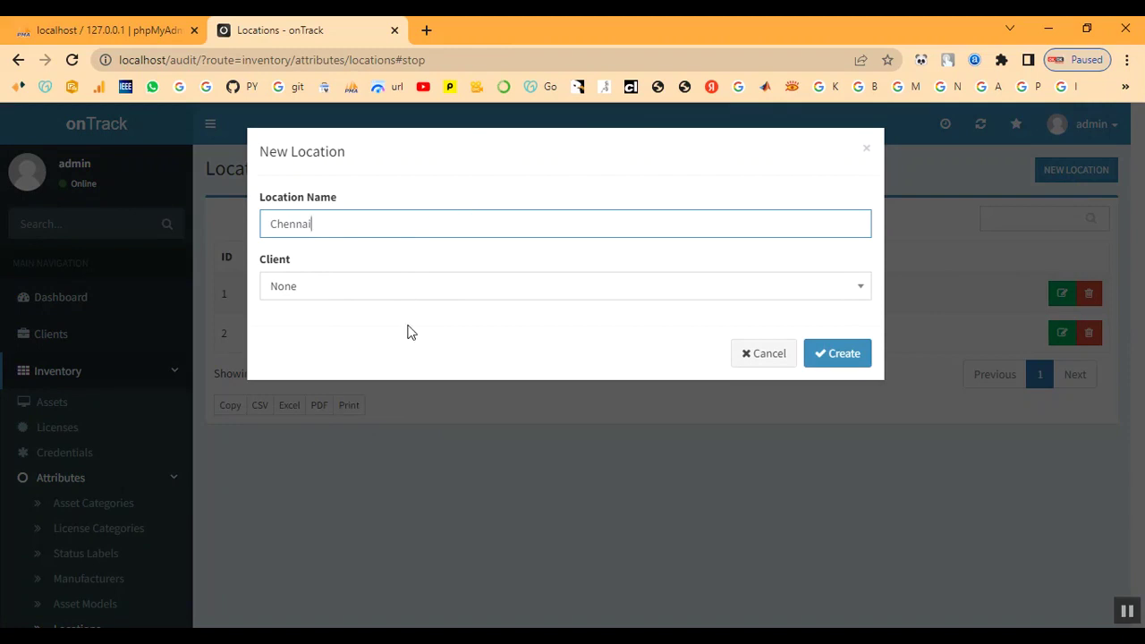
pyautogui.click(394, 294)
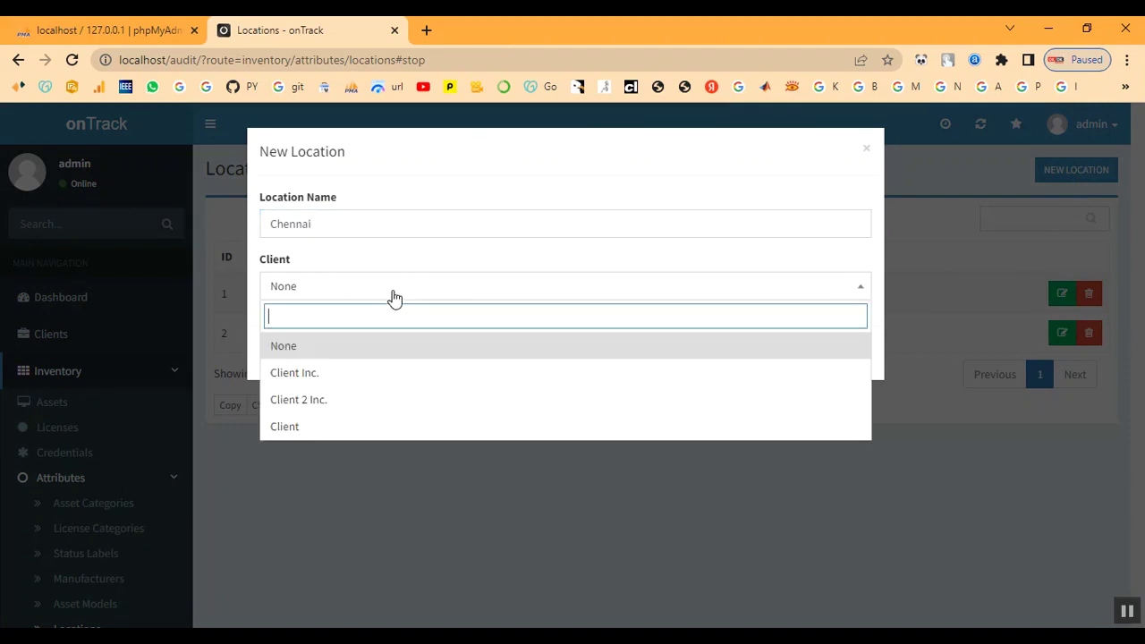
pyautogui.click(370, 428)
pyautogui.click(843, 356)
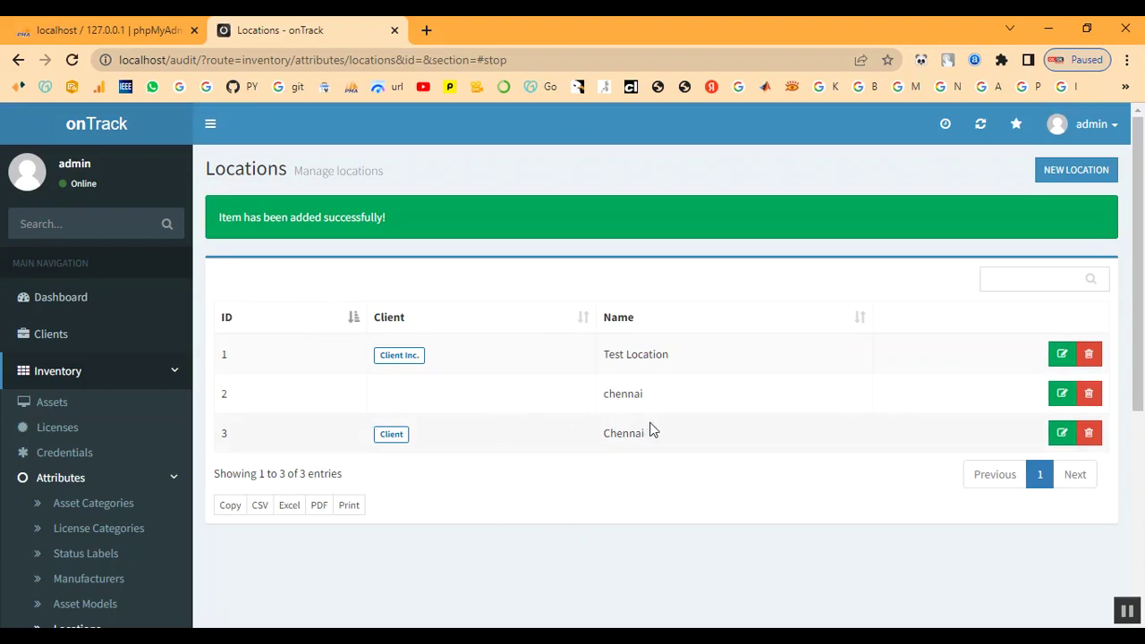
# - Delete the old lowercase chennai location and confirm
pyautogui.scroll(-2, 83, 501)
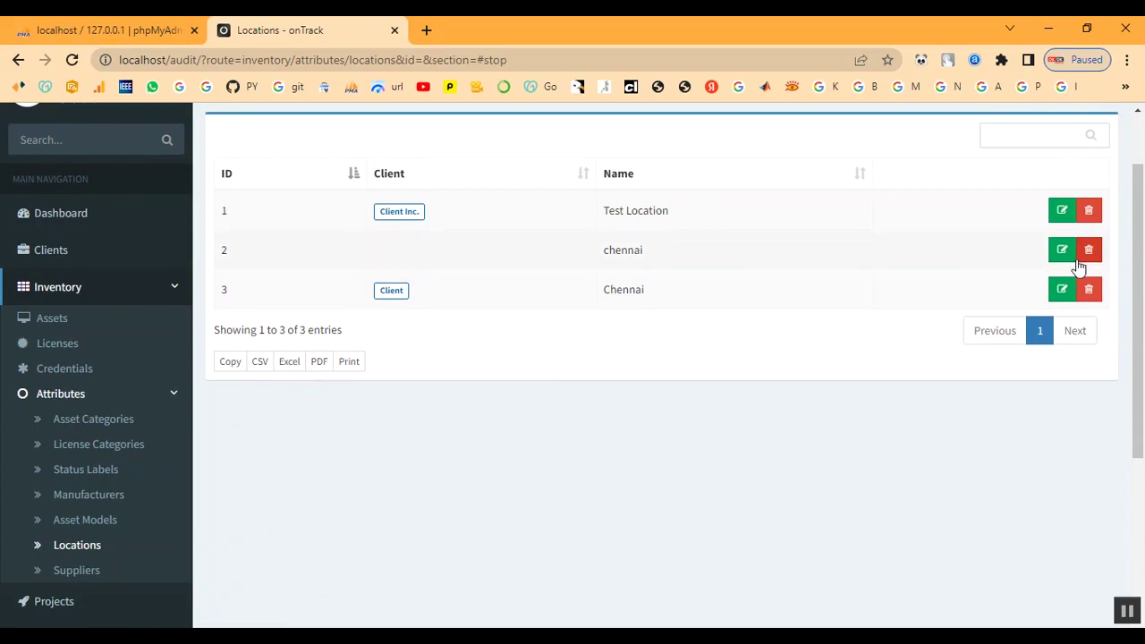
pyautogui.click(1088, 249)
pyautogui.click(861, 247)
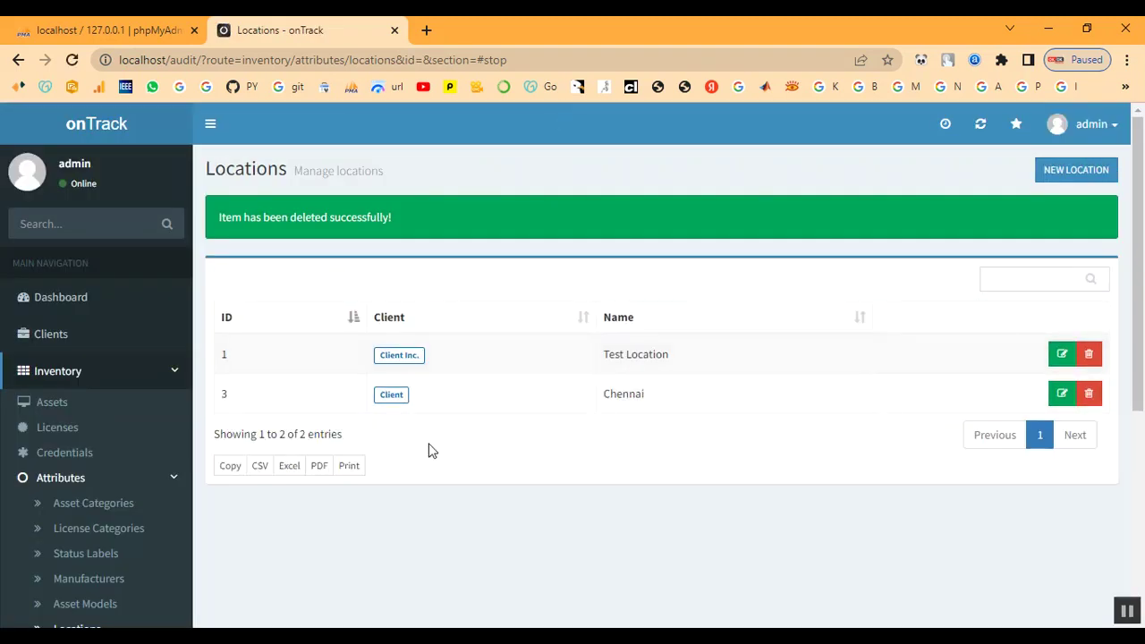
pyautogui.scroll(-4, 117, 461)
# - Start a new supplier named Shop with contact name Shop and the supplier's phone number
pyautogui.click(79, 486)
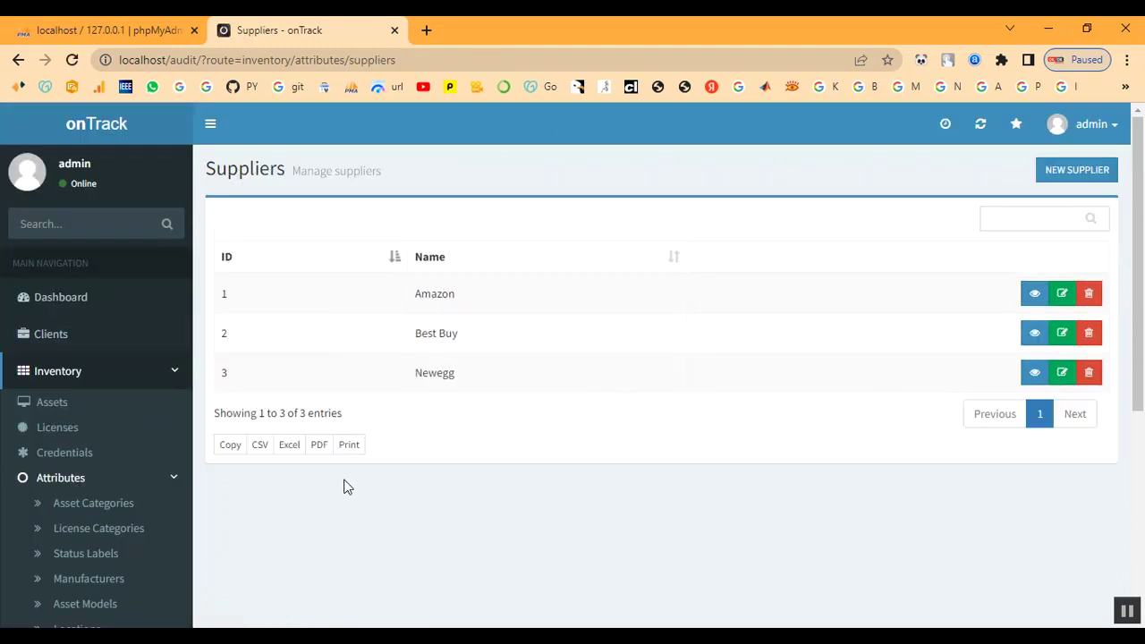
pyautogui.click(1079, 173)
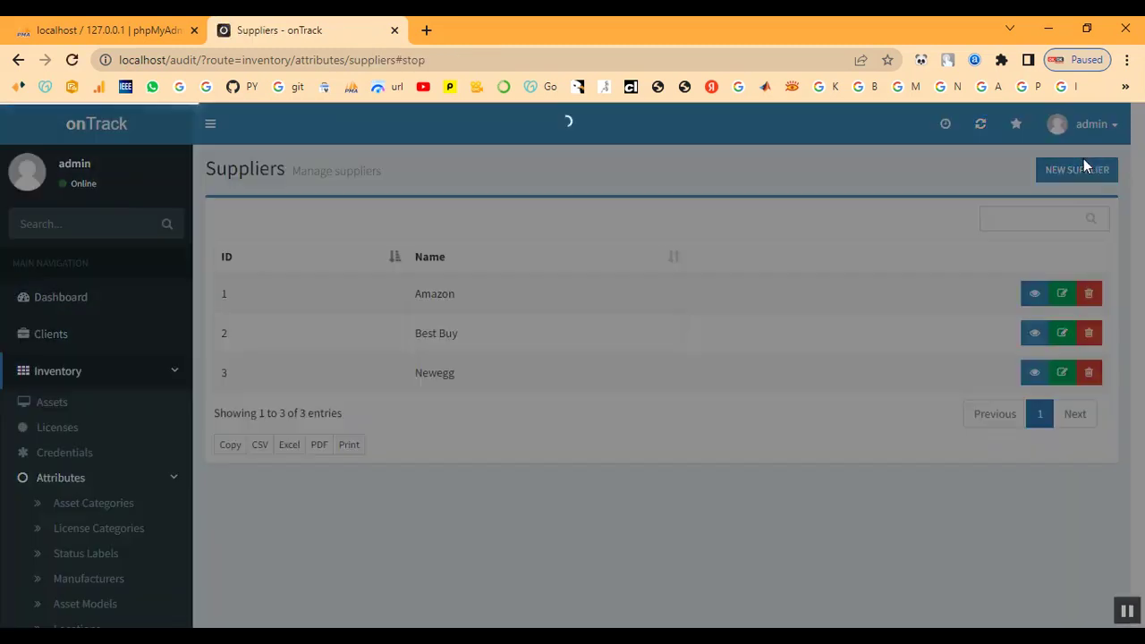
pyautogui.click(312, 229)
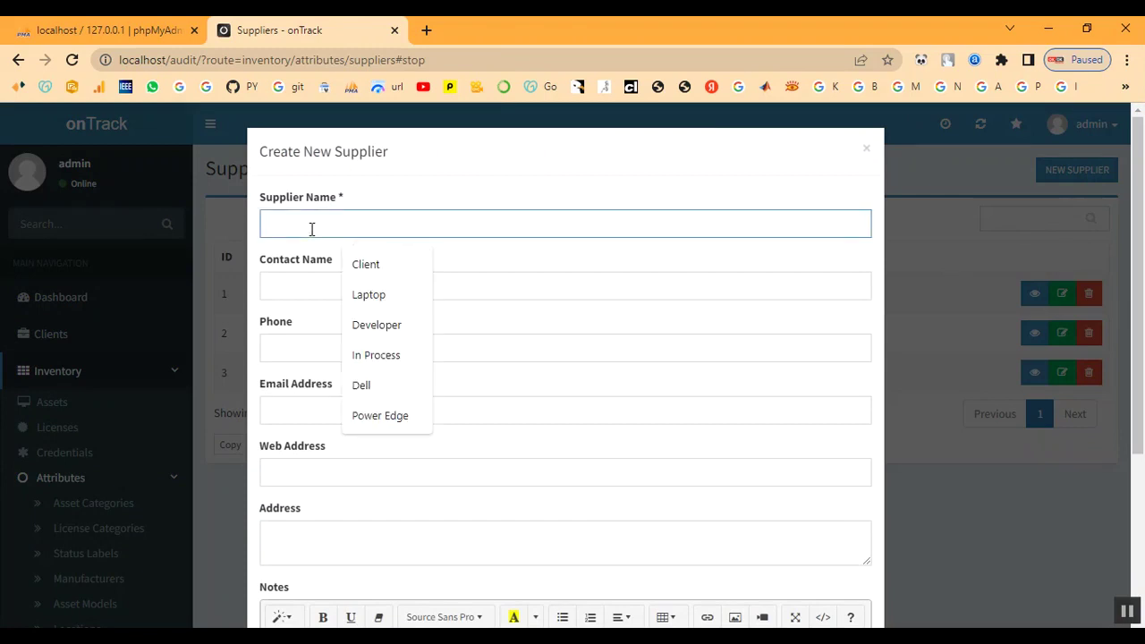
pyautogui.write('S')
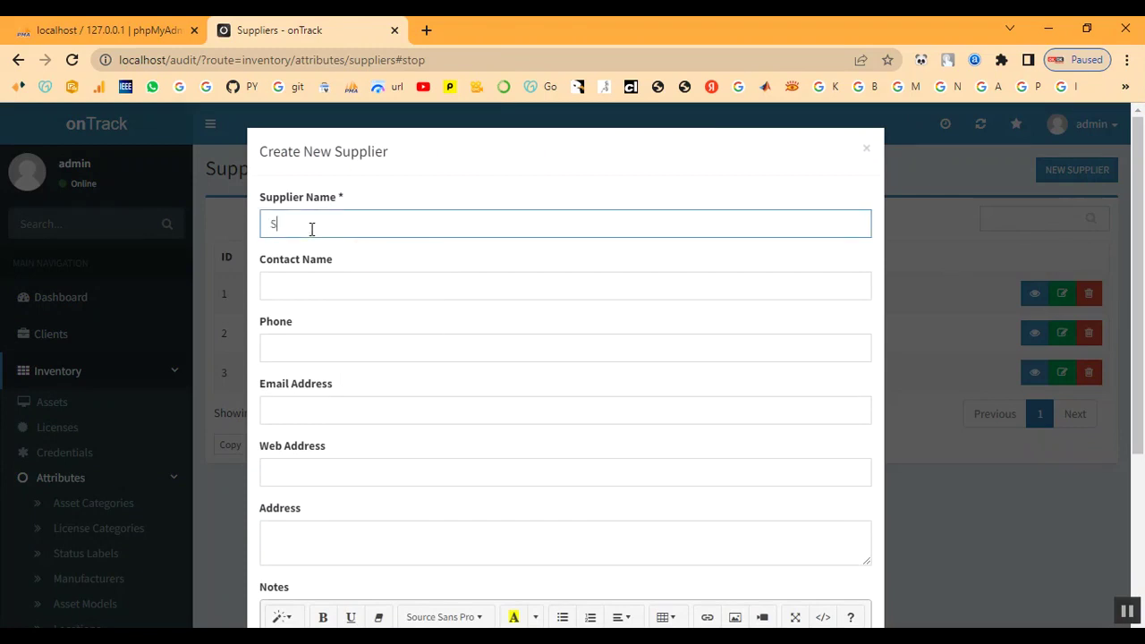
pyautogui.write('hop')
pyautogui.press('Tab')
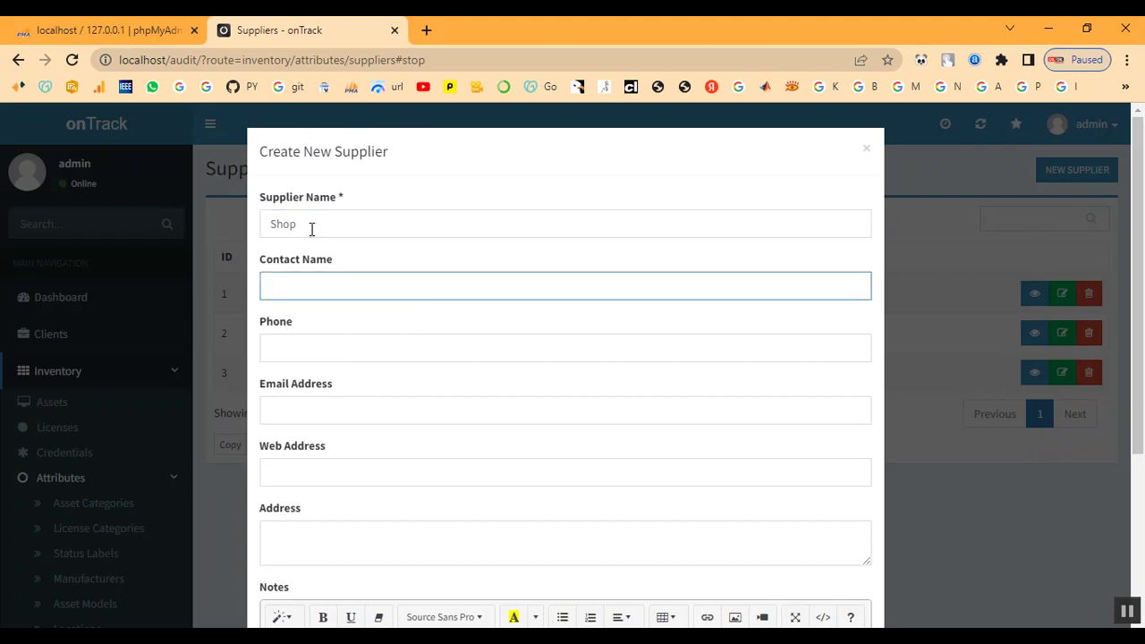
pyautogui.write('Shop')
pyautogui.press('Tab')
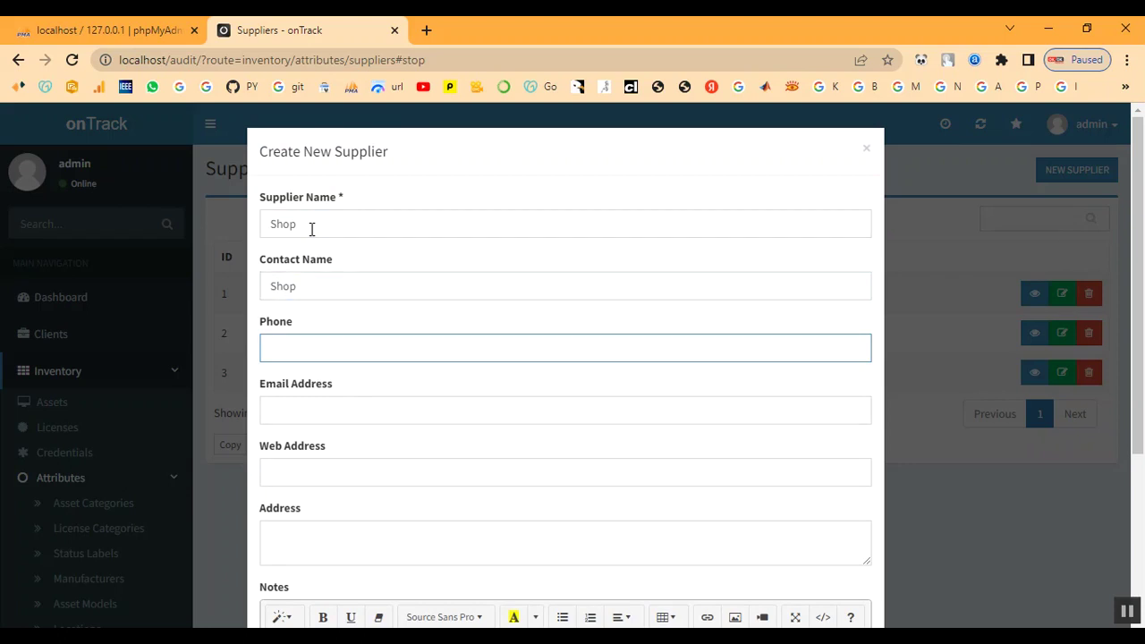
# - Add the supplier's e-mail, website shop.com, address 'chen' and notes 'SHOP', then create it
pyautogui.click(305, 397)
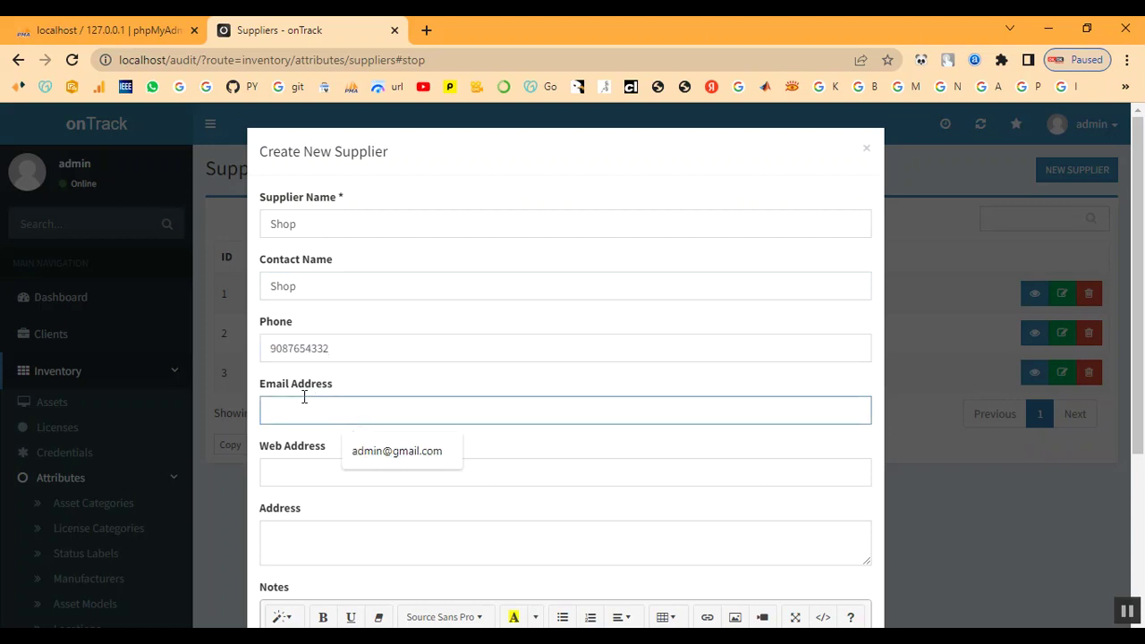
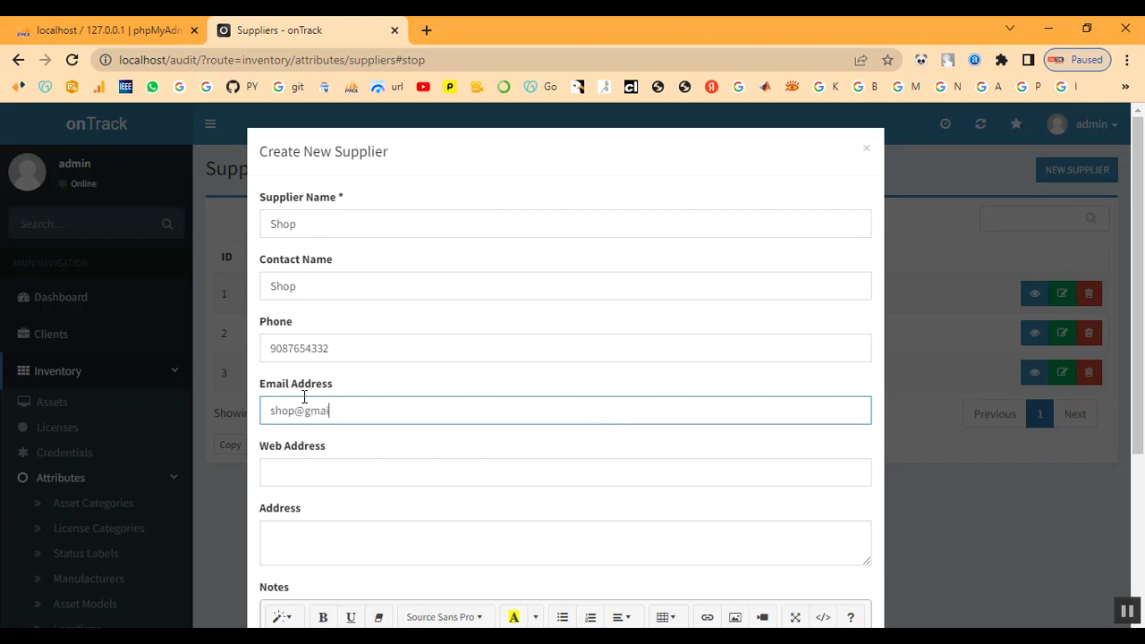
pyautogui.press('Tab')
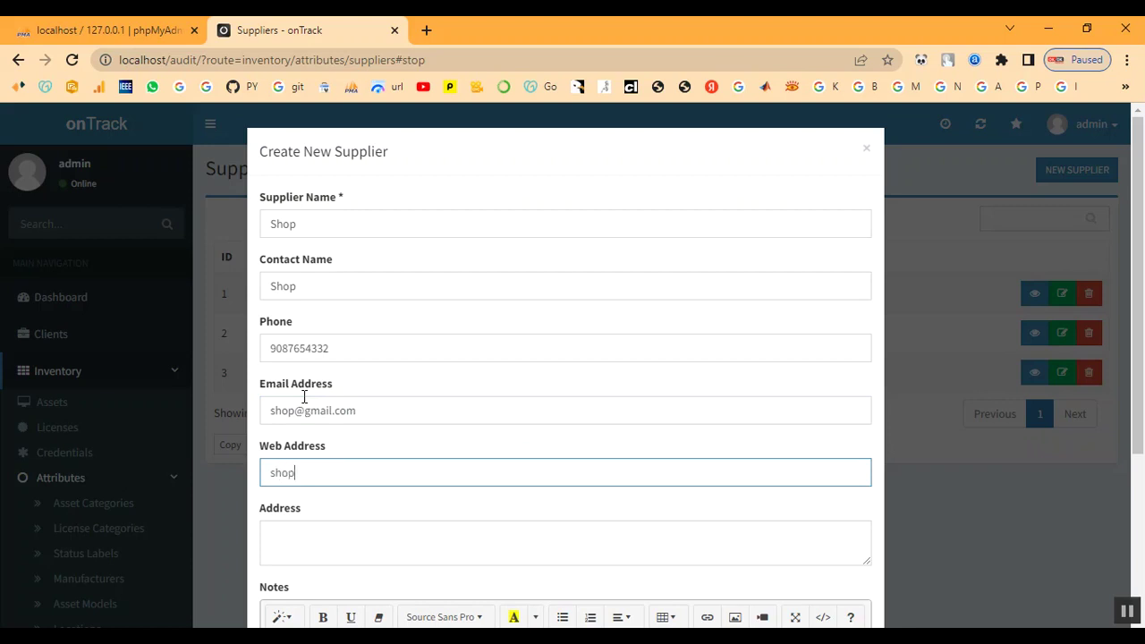
pyautogui.write('shop.com')
pyautogui.press('Tab')
pyautogui.write('chen')
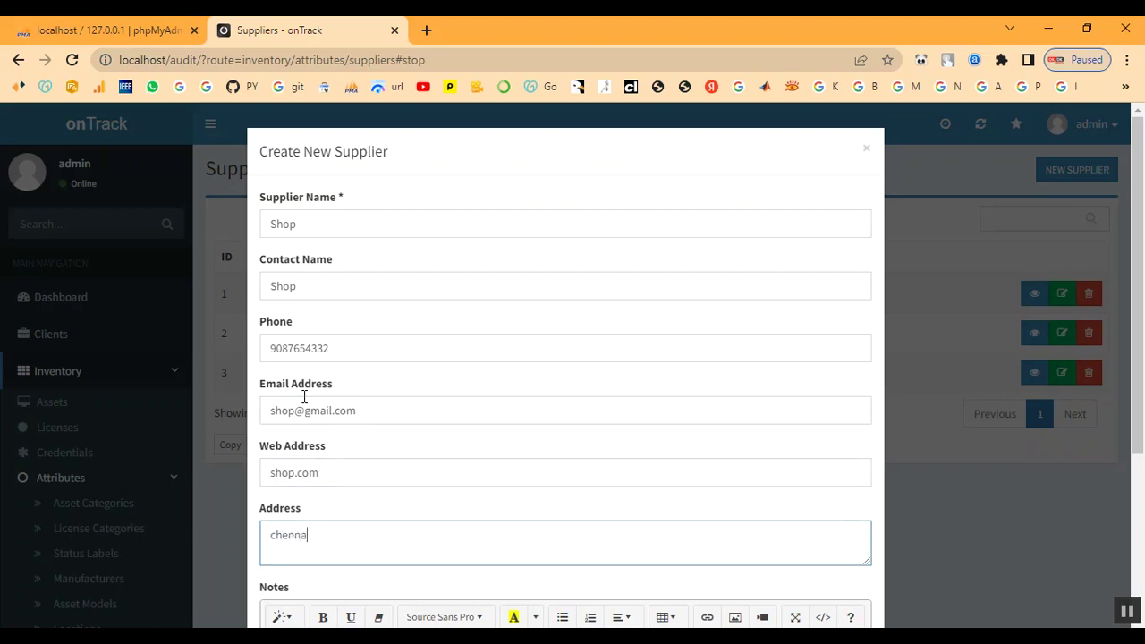
pyautogui.press('Tab')
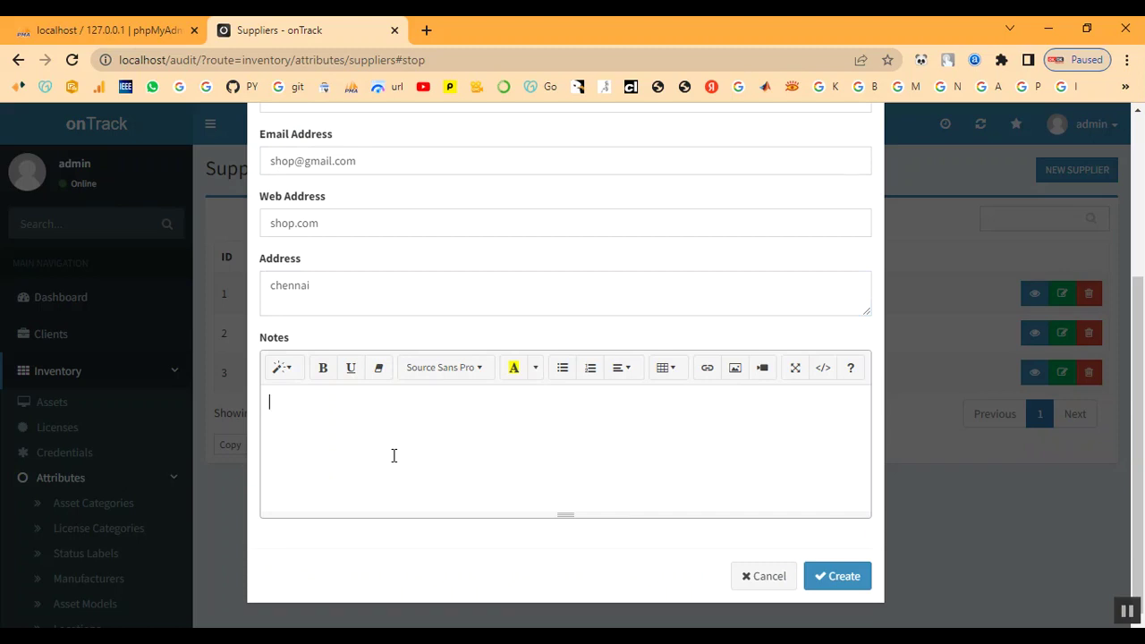
pyautogui.write('SHOP')
pyautogui.click(839, 579)
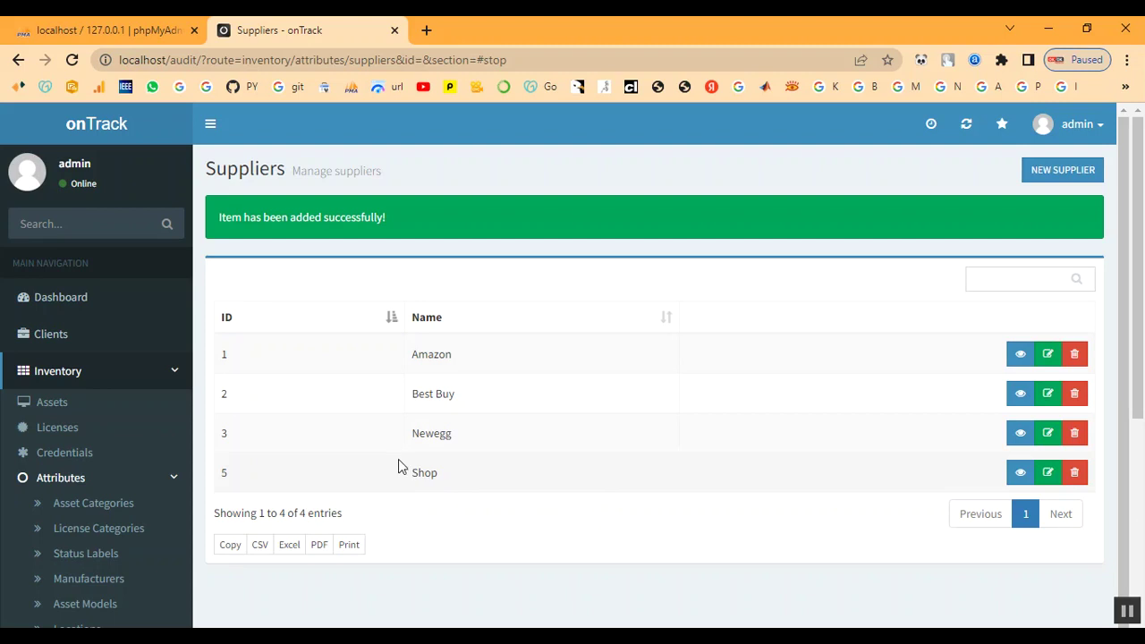
# - Check the new Shop entry and collapse the inventory attributes list
pyautogui.moveTo(409, 474); pyautogui.dragTo(474, 478)
pyautogui.click(422, 517)
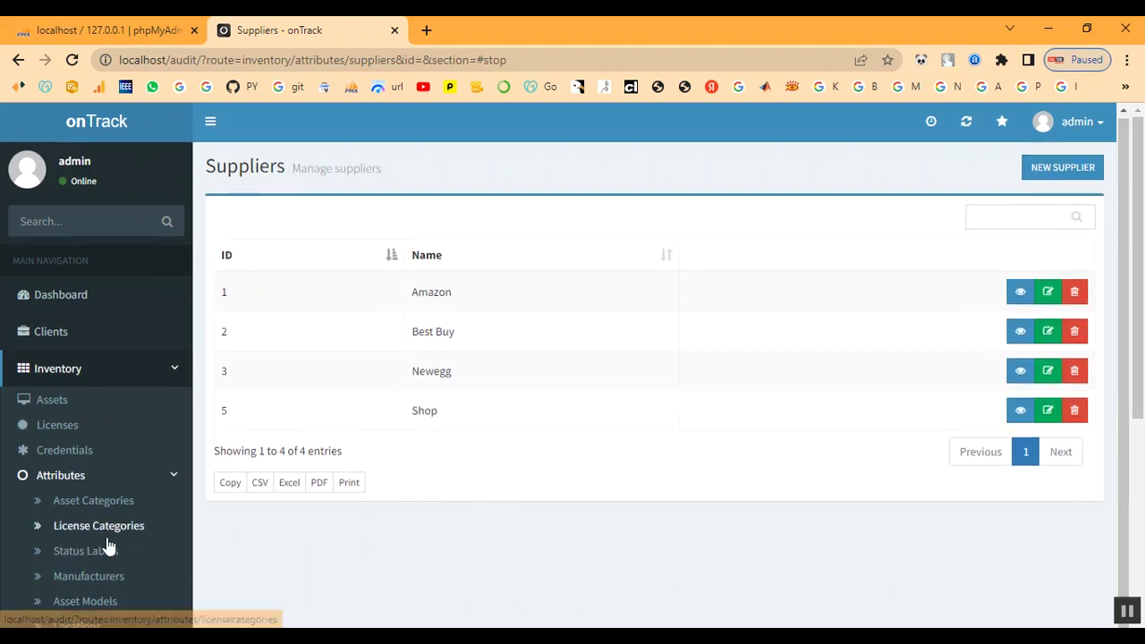
pyautogui.scroll(-3, 128, 459)
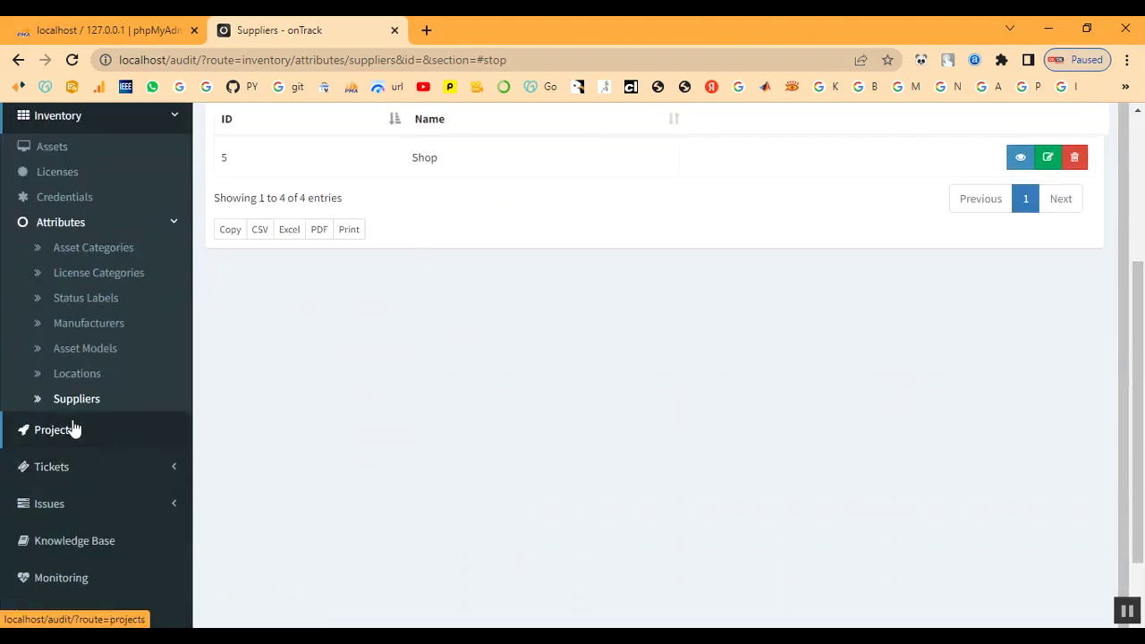
pyautogui.click(170, 227)
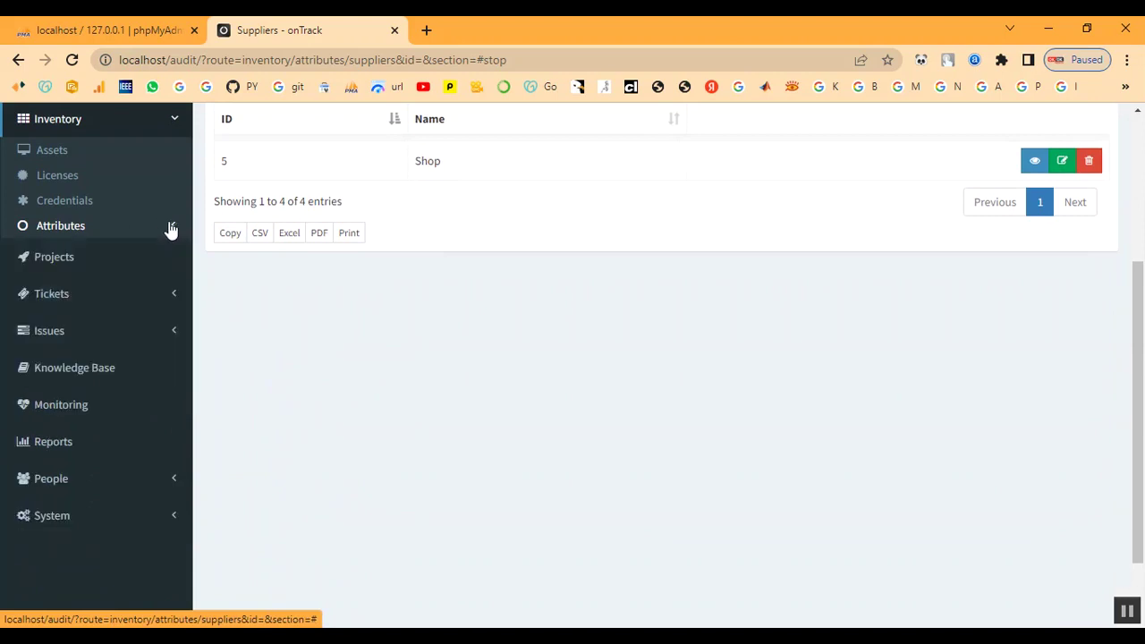
# - Start a new license for client Client, entering its serial key and 5 seats
pyautogui.click(70, 178)
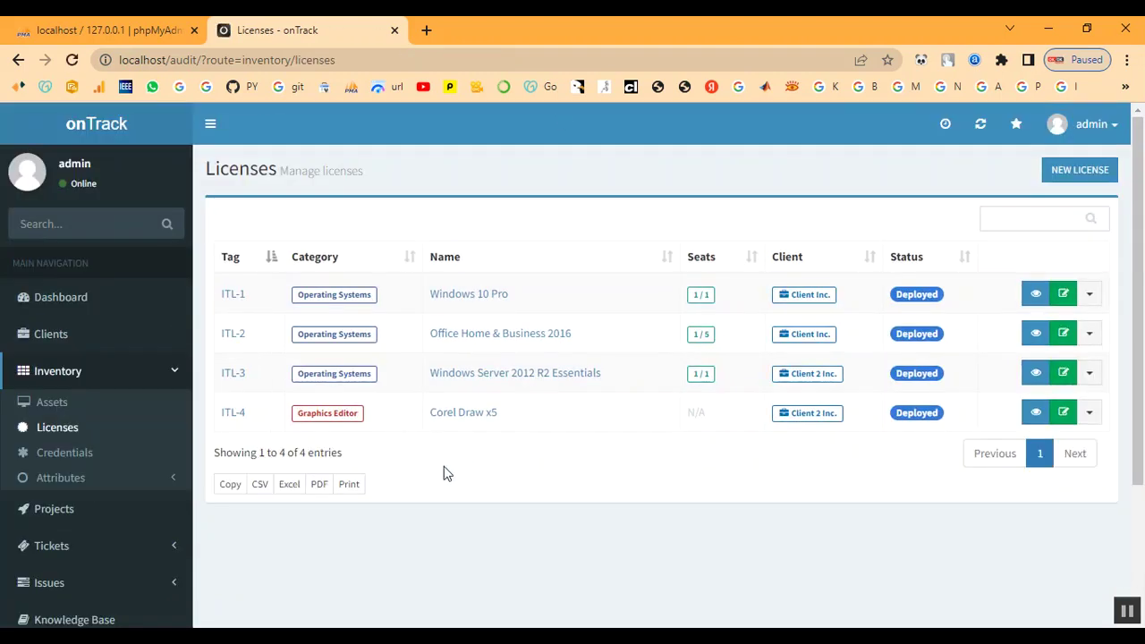
pyautogui.click(1070, 174)
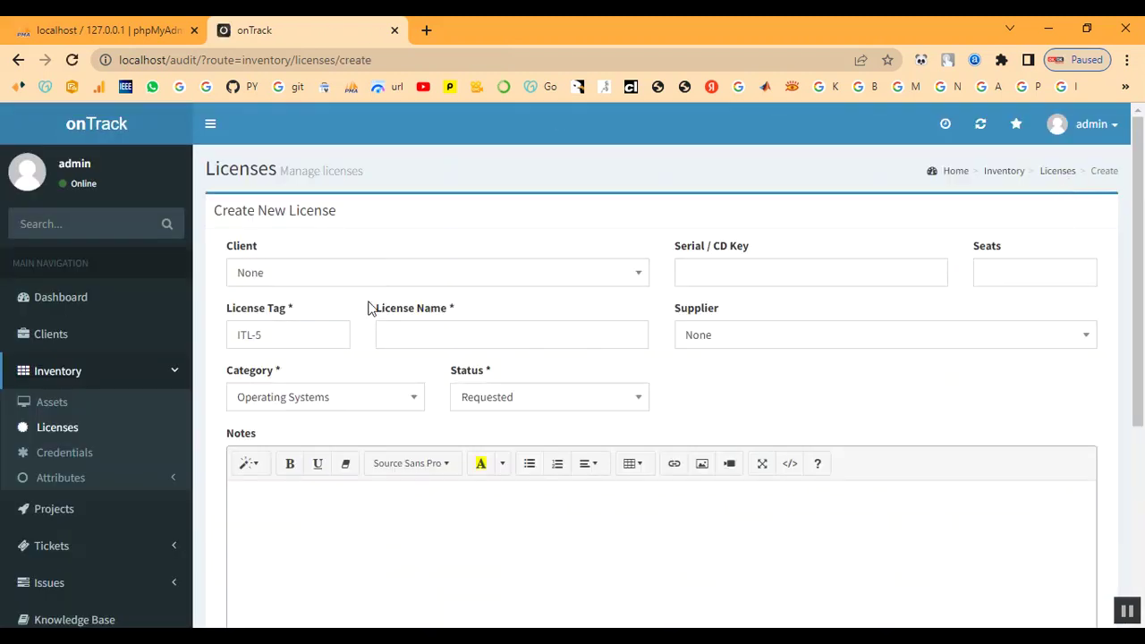
pyautogui.click(341, 281)
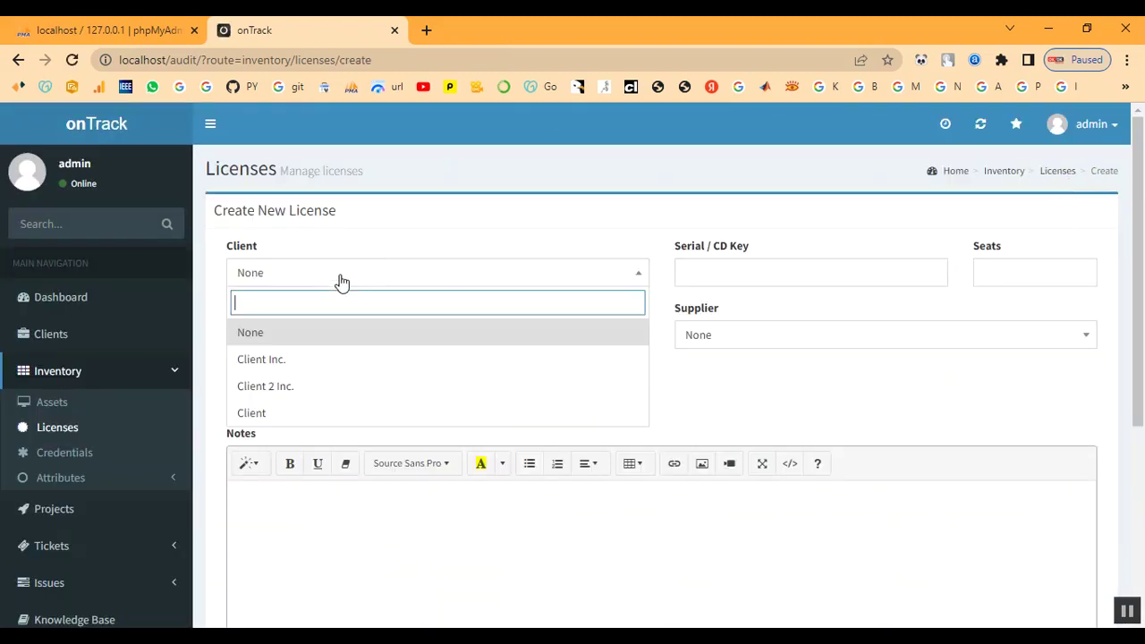
pyautogui.click(319, 414)
pyautogui.click(762, 280)
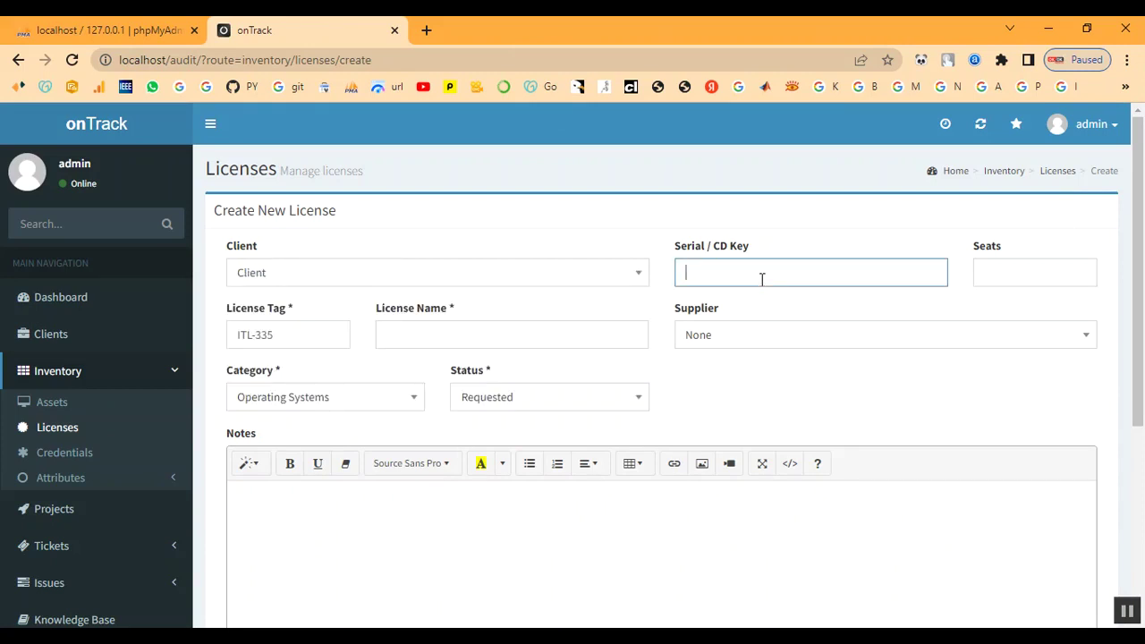
pyautogui.write('1234')
pyautogui.press('BackSpace')
pyautogui.press('BackSpace')
pyautogui.write('C12')
pyautogui.click(1020, 278)
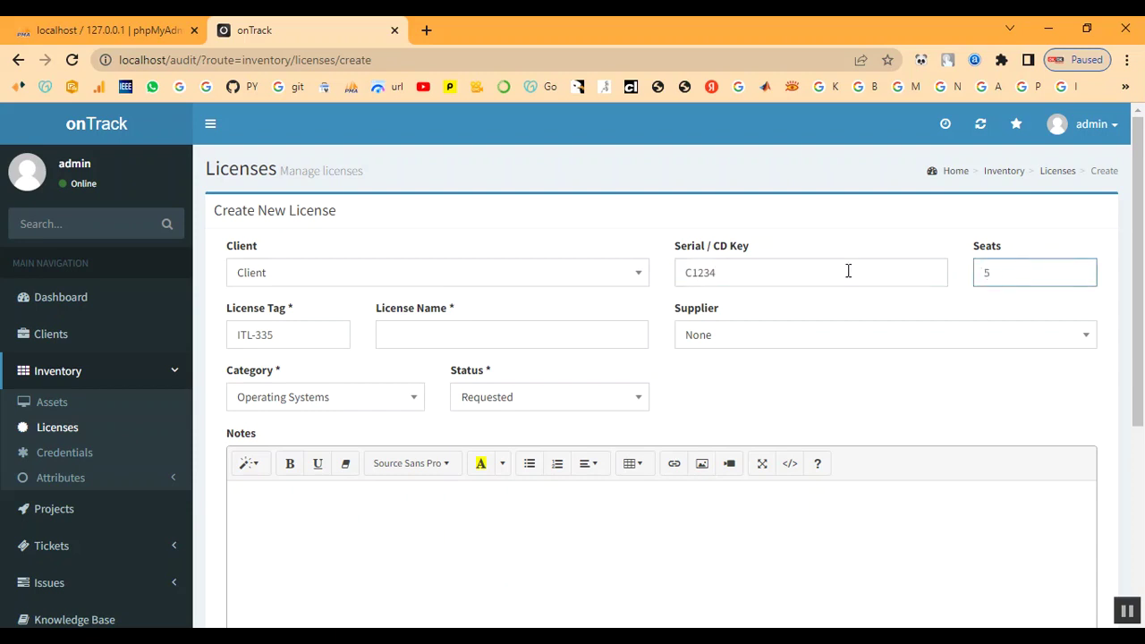
# - Name the license 'License' and set its supplier to Shop
pyautogui.click(286, 332)
pyautogui.click(423, 332)
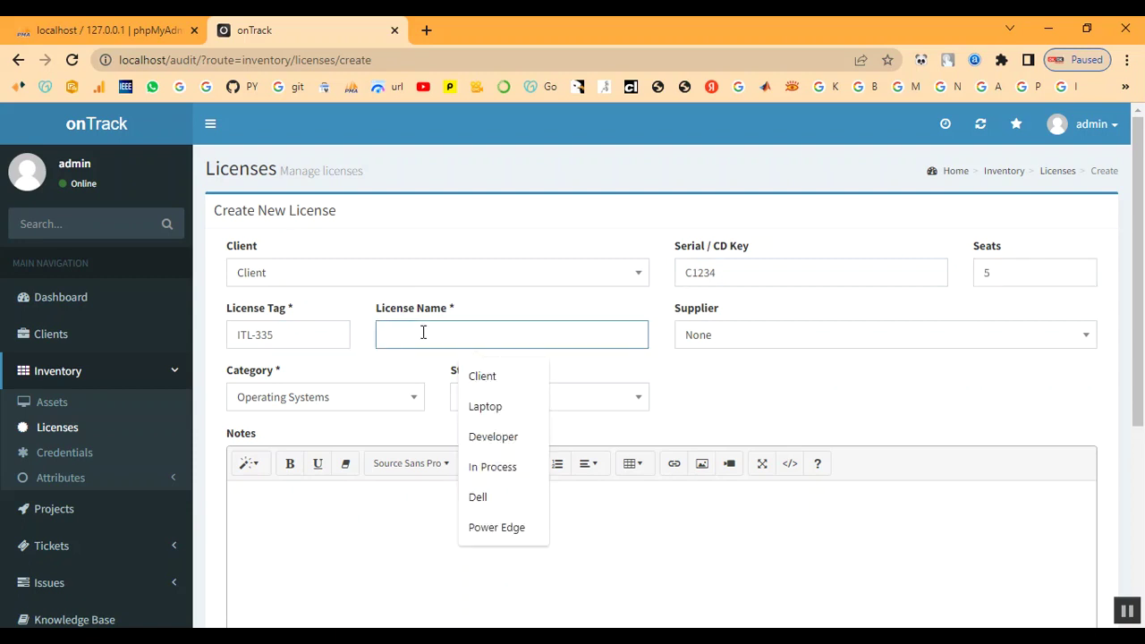
pyautogui.write('L')
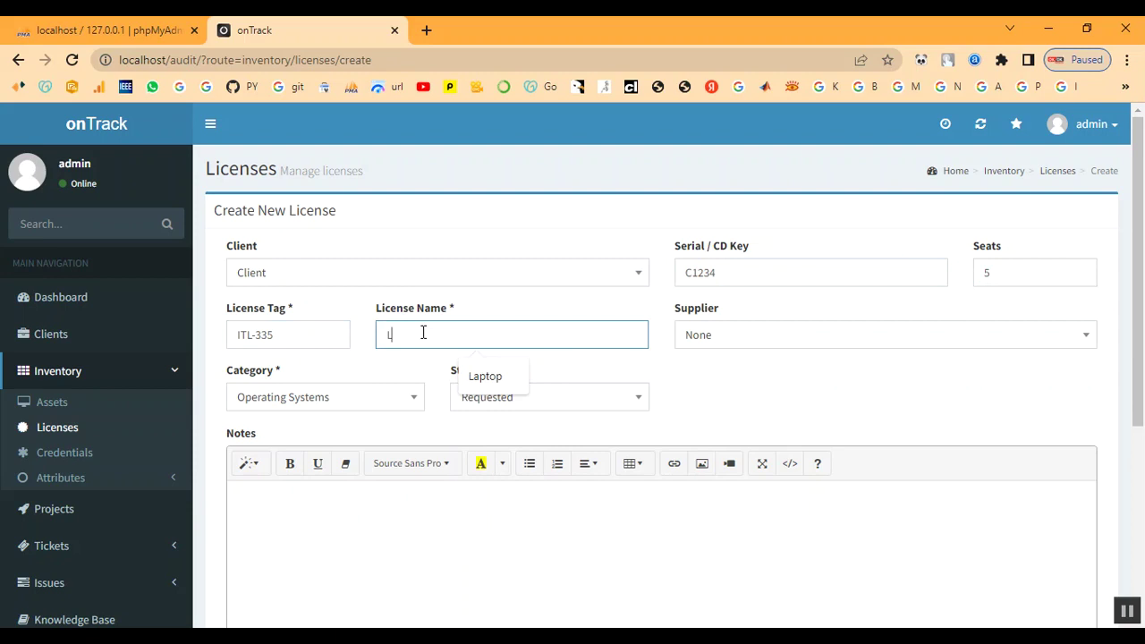
pyautogui.write('i')
pyautogui.press('BackSpace')
pyautogui.press('BackSpace')
pyautogui.write('icense')
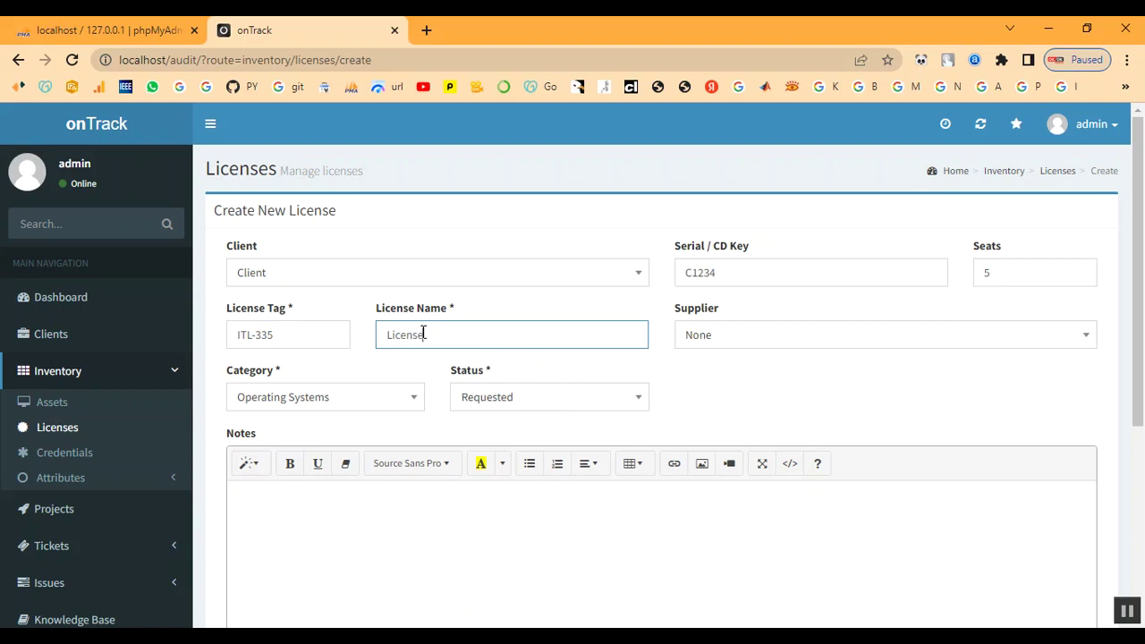
pyautogui.click(753, 346)
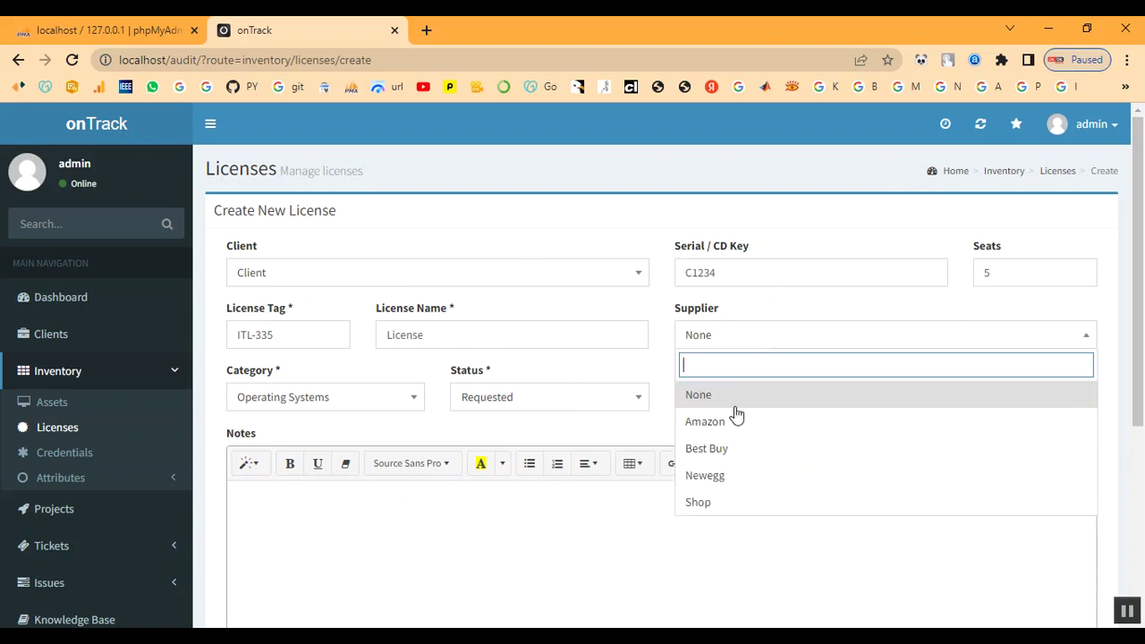
pyautogui.click(727, 502)
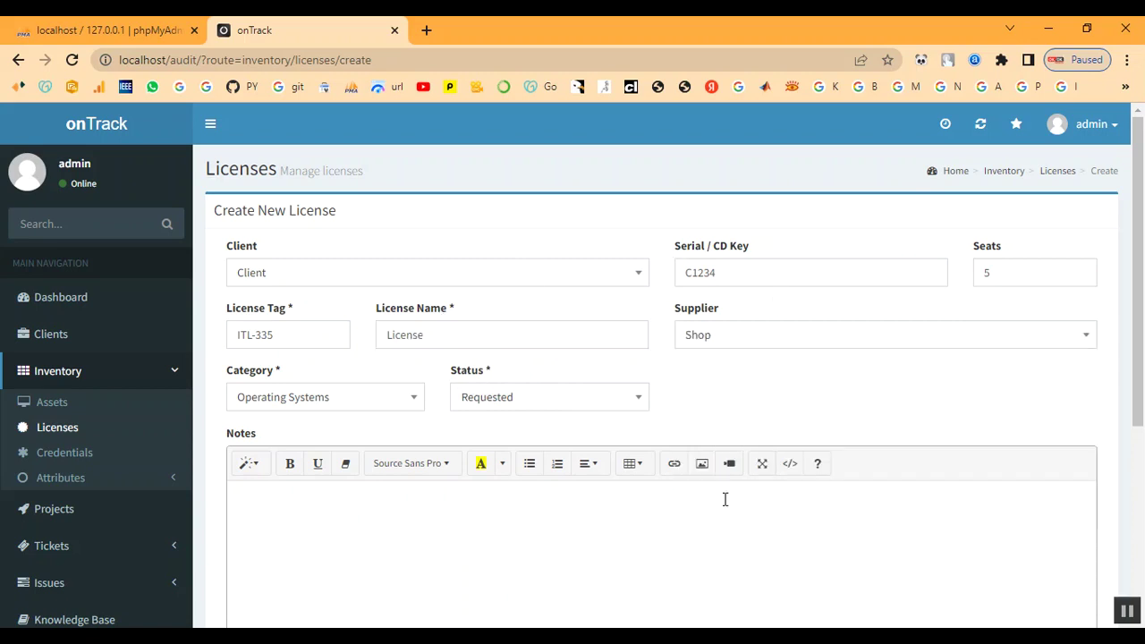
# - Set category Developer and status In Process, add notes, and create license ITL-335
pyautogui.click(339, 402)
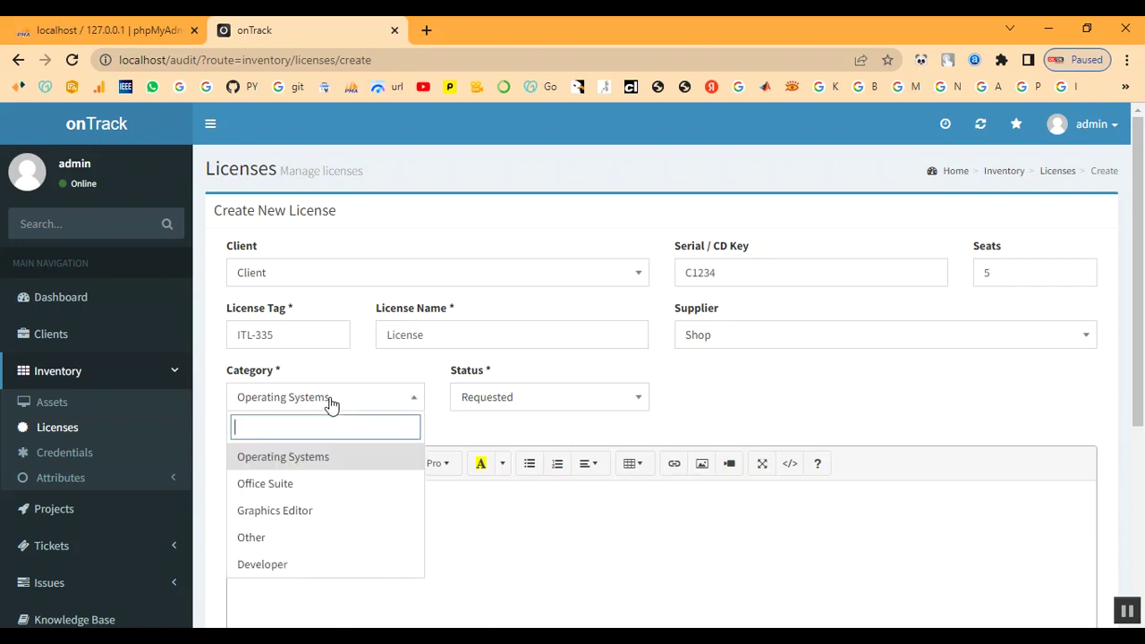
pyautogui.click(295, 565)
pyautogui.click(490, 404)
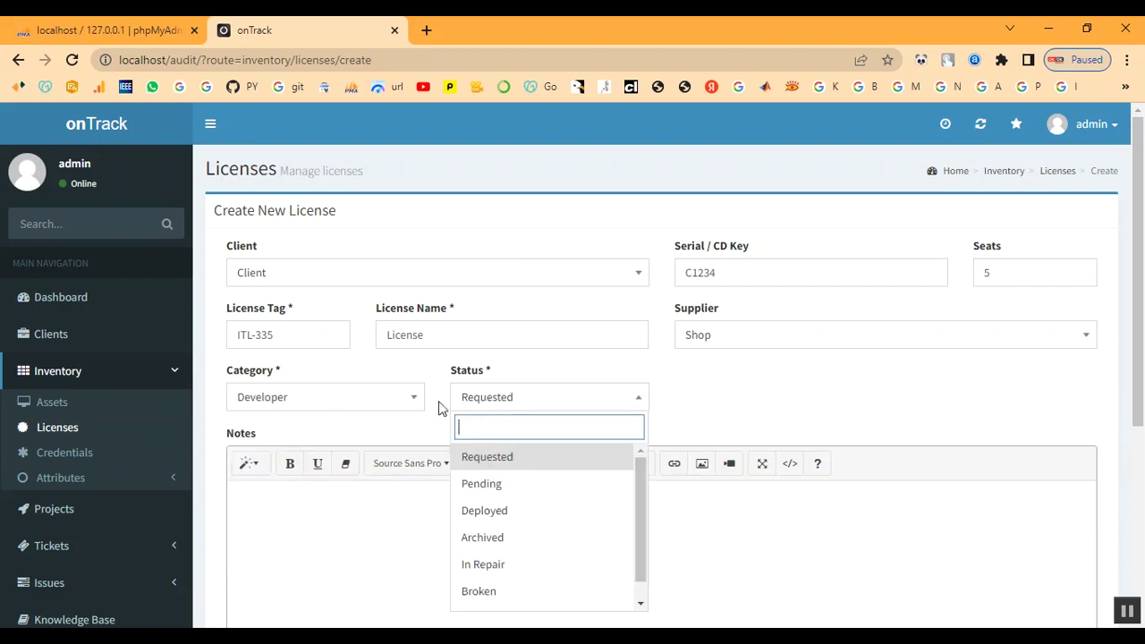
pyautogui.click(356, 407)
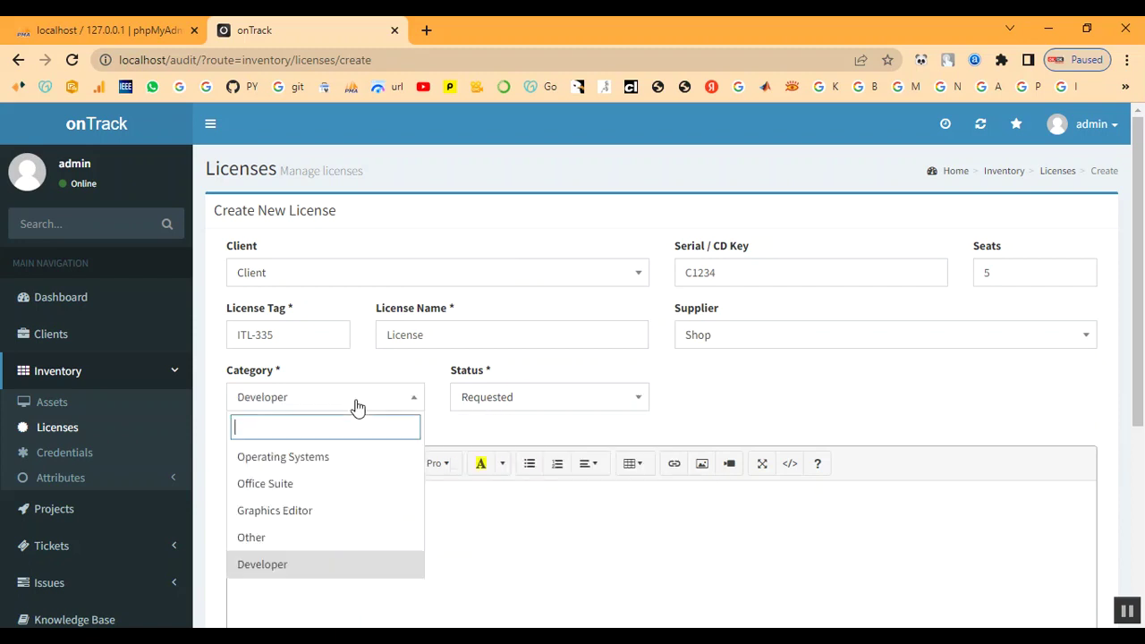
pyautogui.click(501, 405)
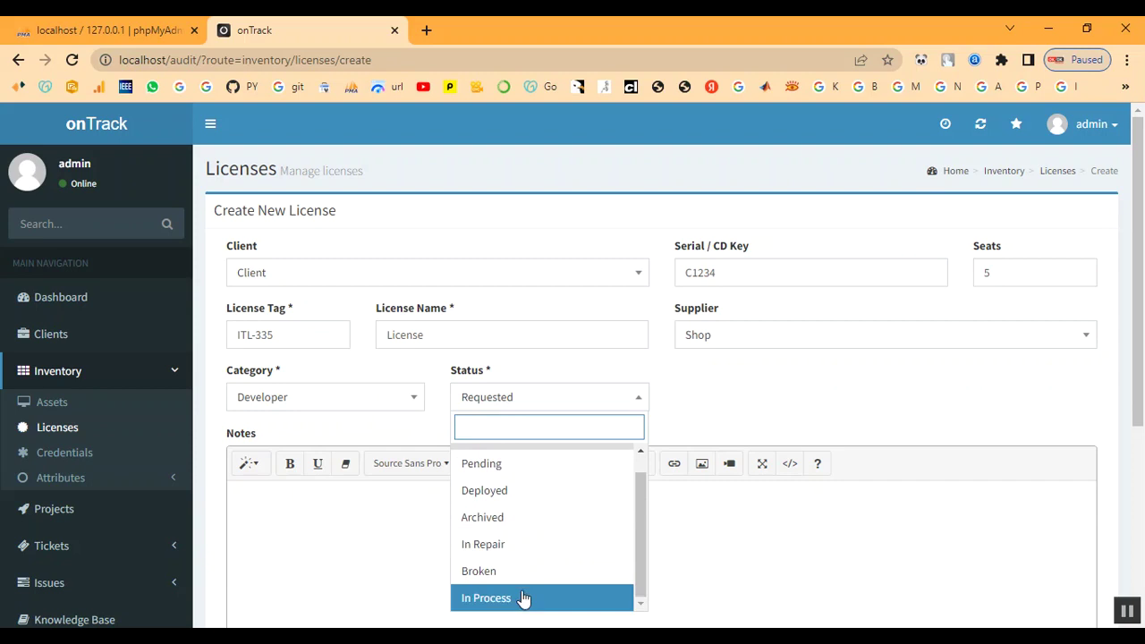
pyautogui.click(525, 598)
pyautogui.scroll(-3, 481, 452)
pyautogui.scroll(2, 404, 434)
pyautogui.click(346, 433)
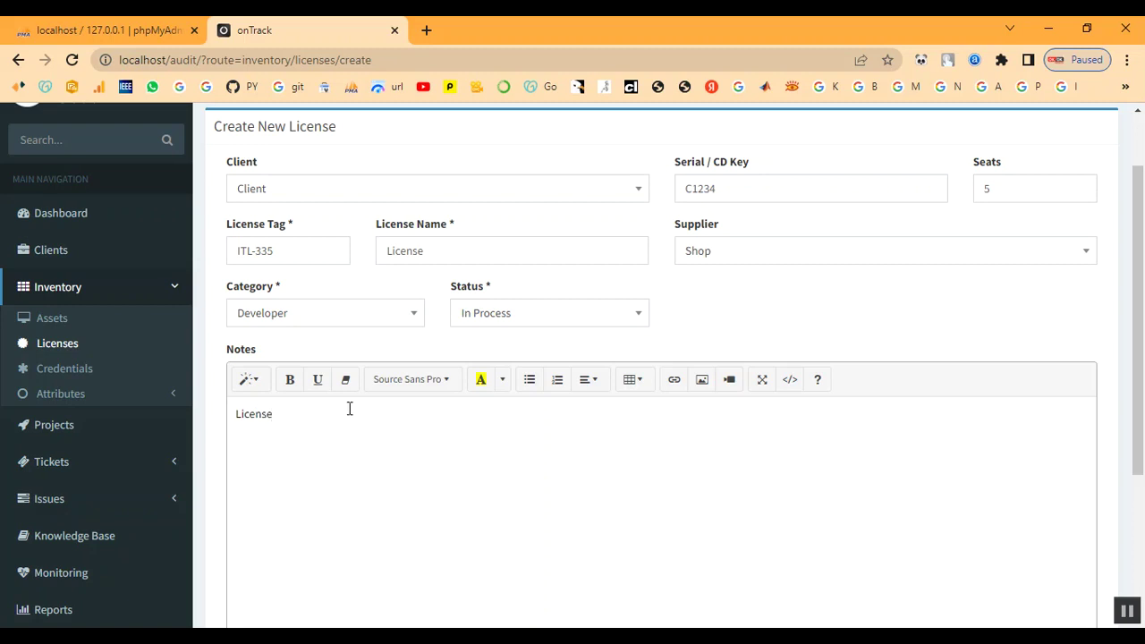
pyautogui.scroll(-3, 358, 439)
pyautogui.click(286, 543)
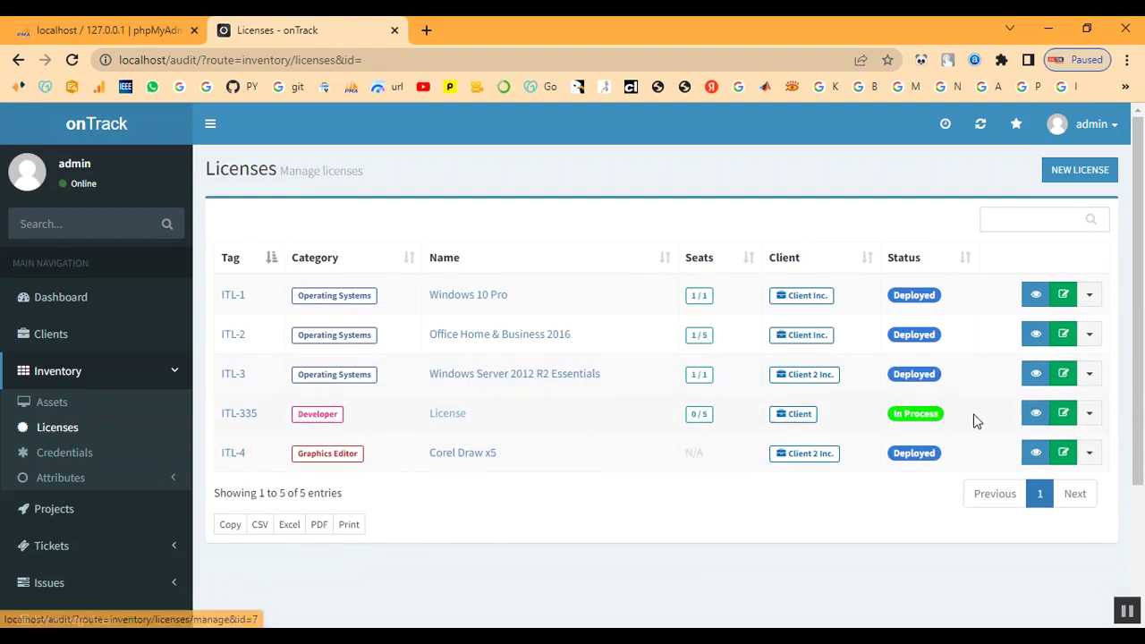
# - Start a new asset for client Client named Laptop
pyautogui.click(46, 400)
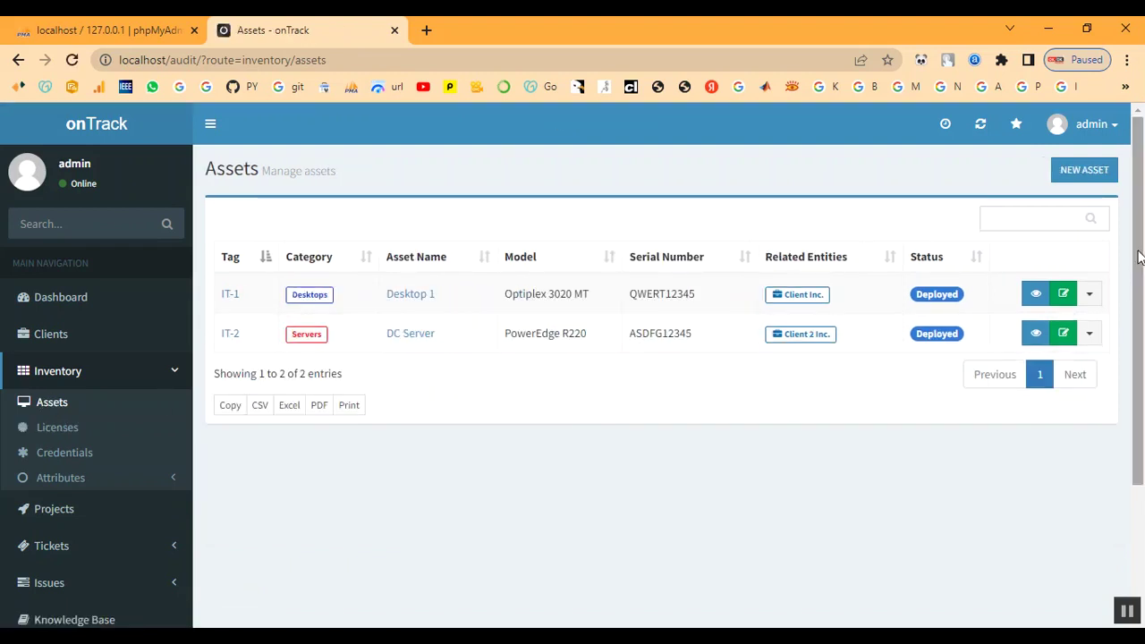
pyautogui.click(1088, 175)
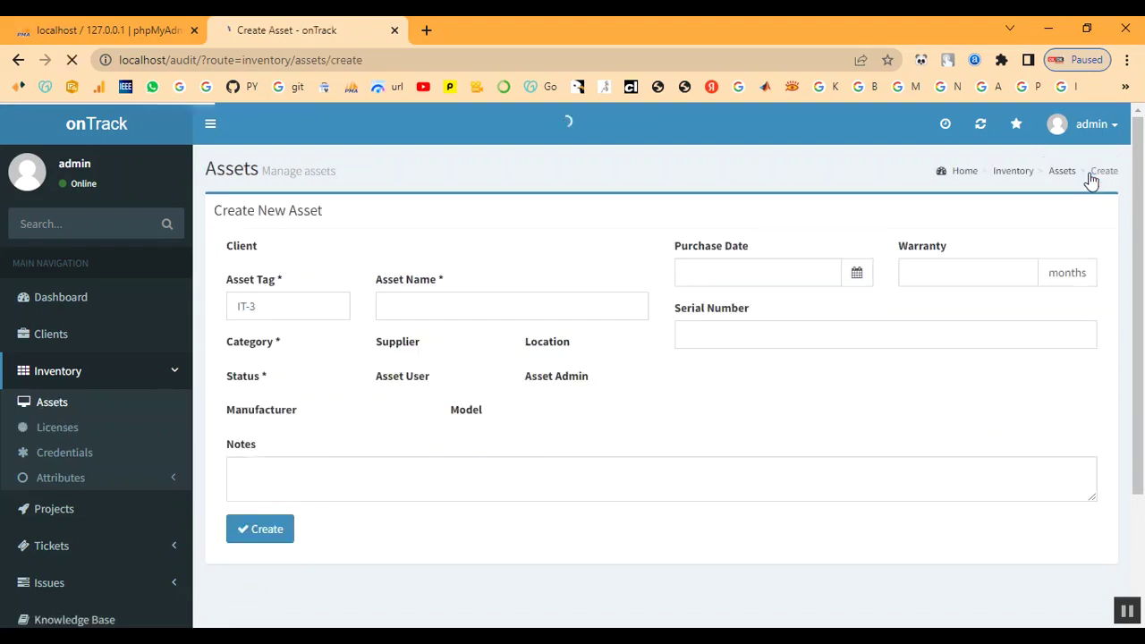
pyautogui.click(463, 291)
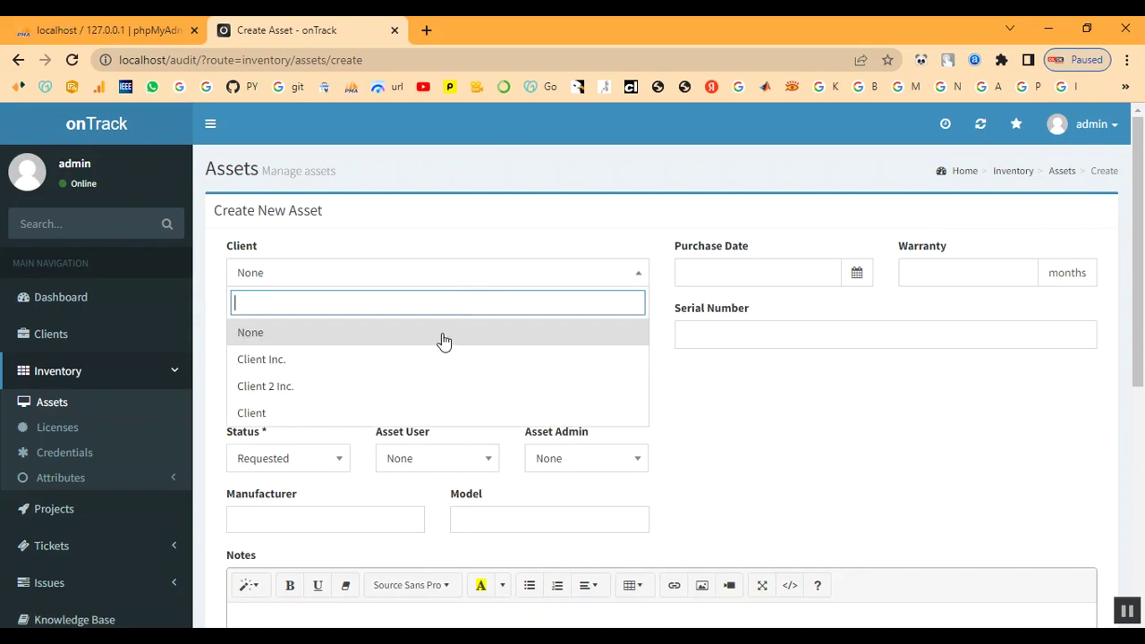
pyautogui.click(396, 413)
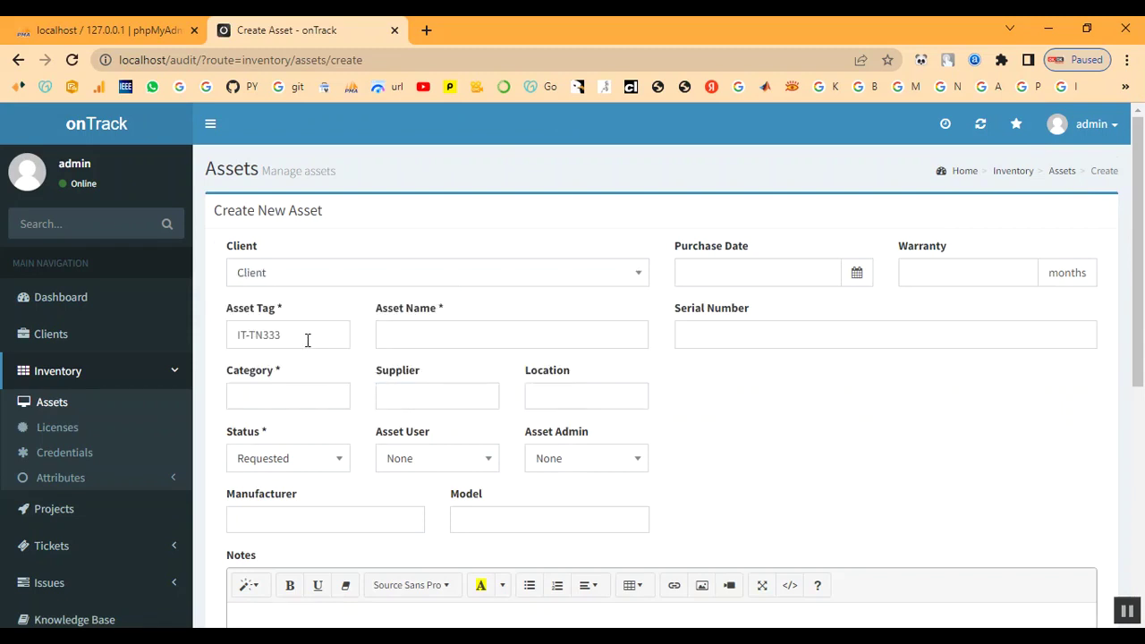
pyautogui.click(430, 338)
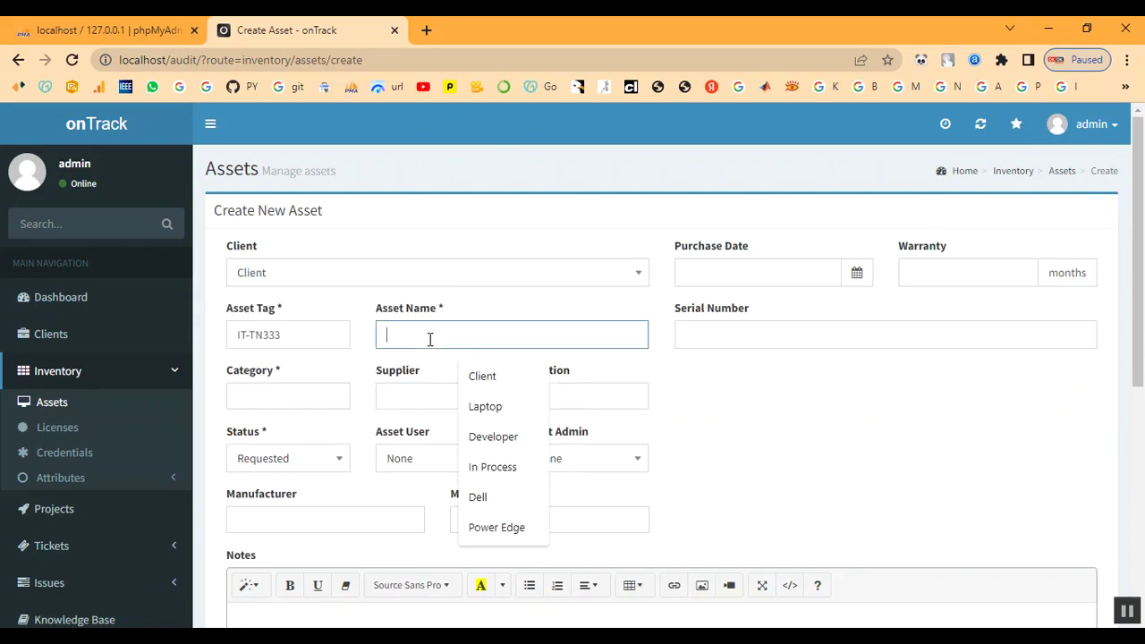
pyautogui.write('L')
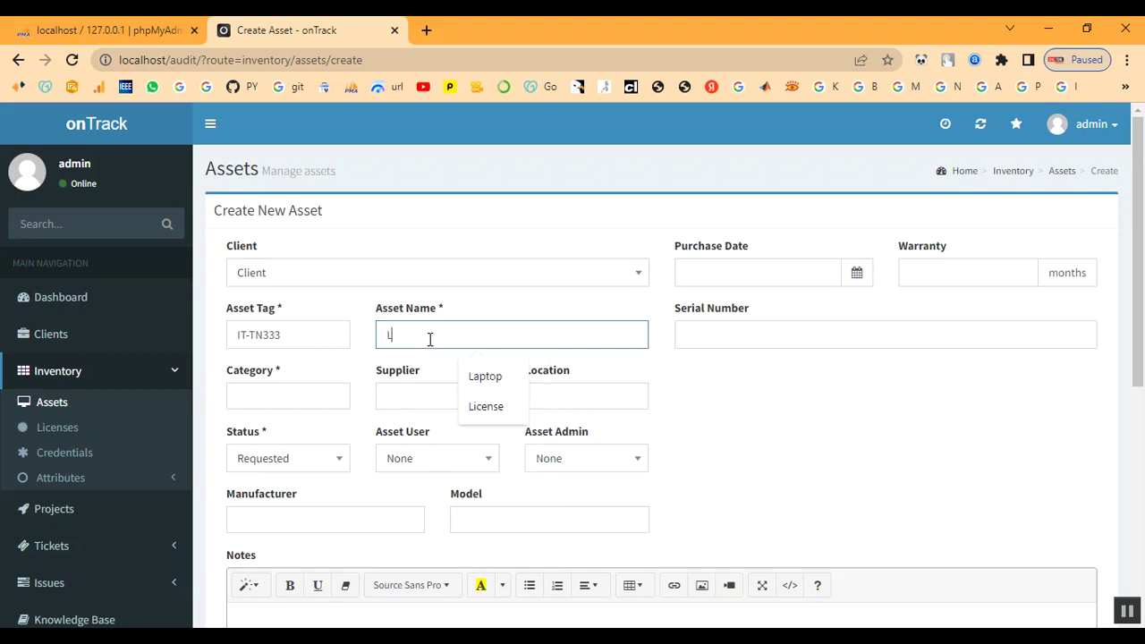
pyautogui.write('A')
pyautogui.write('ap')
pyautogui.write('top')
# - Set purchase date 2022-12-01, 9-month warranty and serial number S1234
pyautogui.press('Tab')
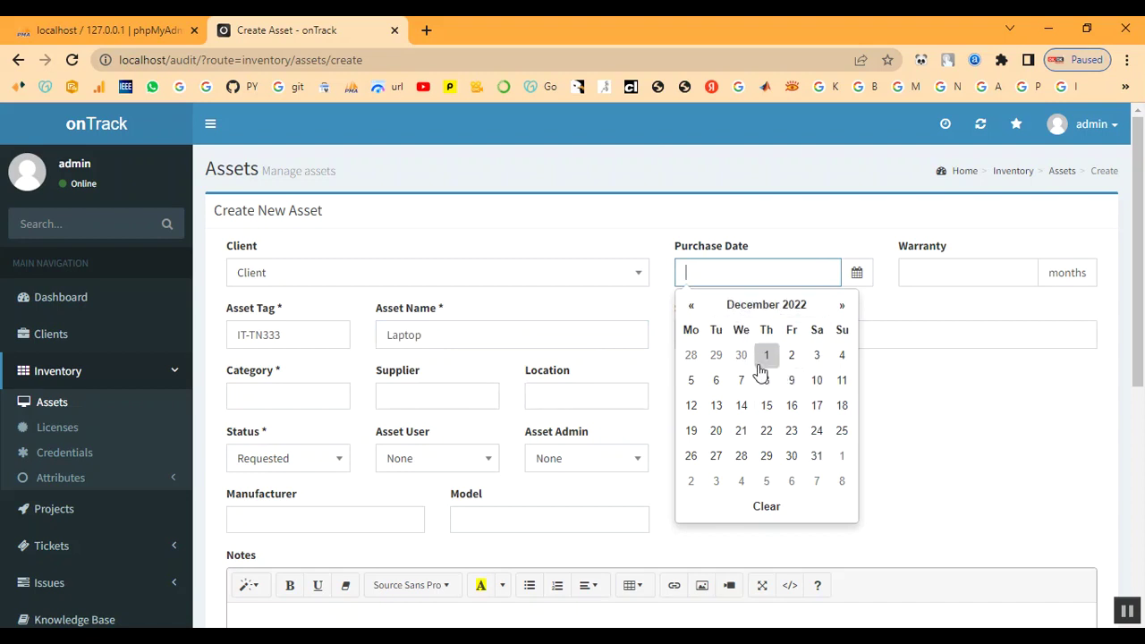
pyautogui.click(767, 358)
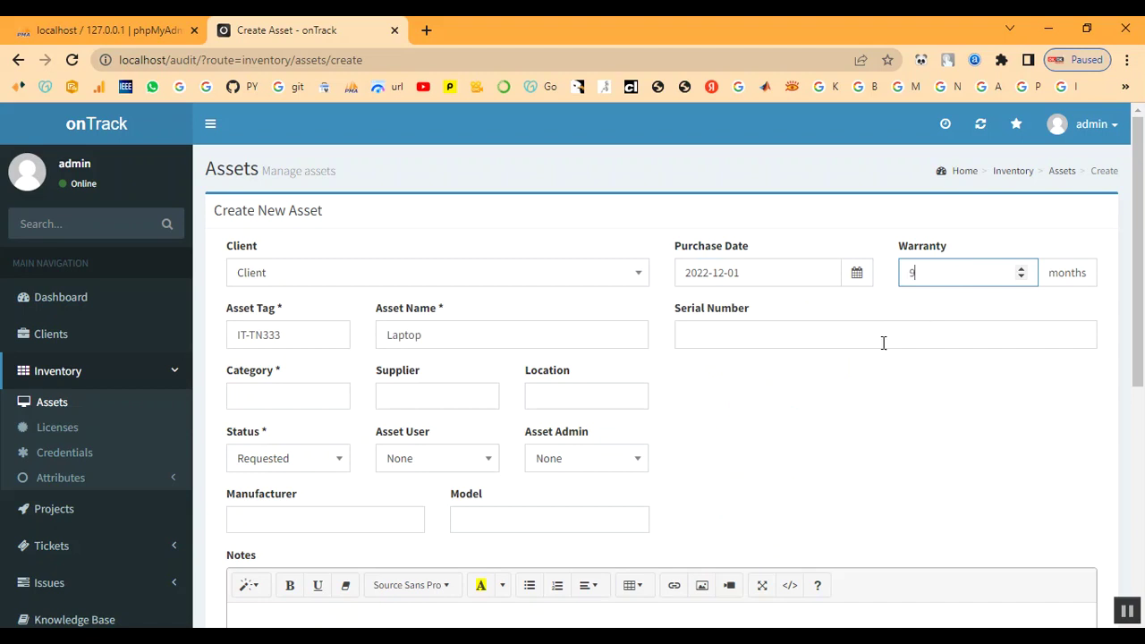
pyautogui.click(752, 336)
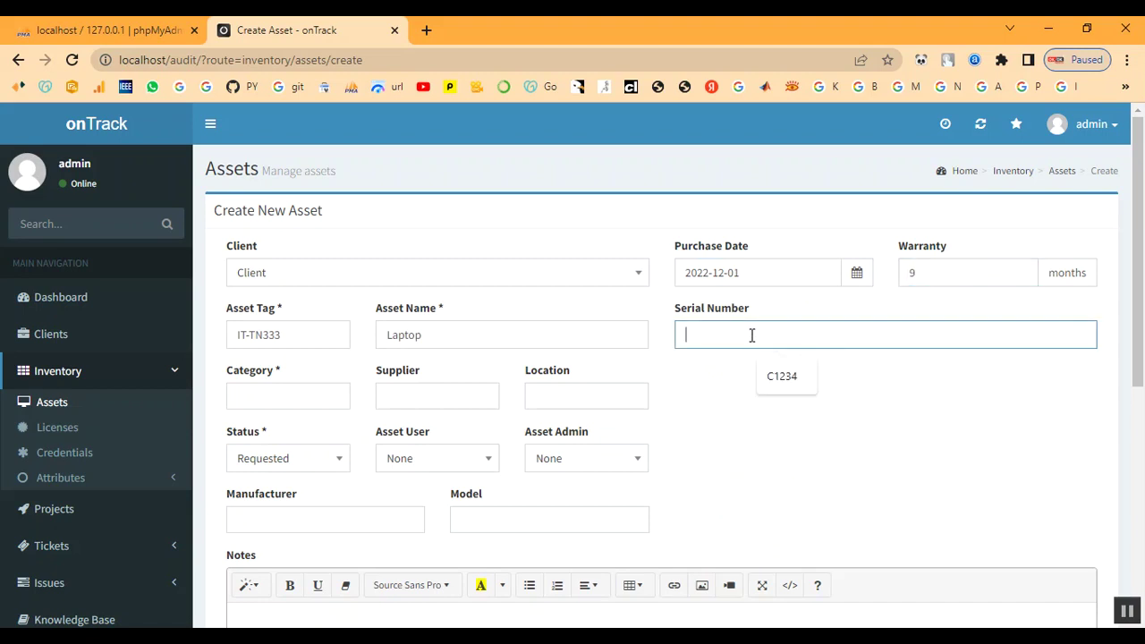
pyautogui.click(769, 379)
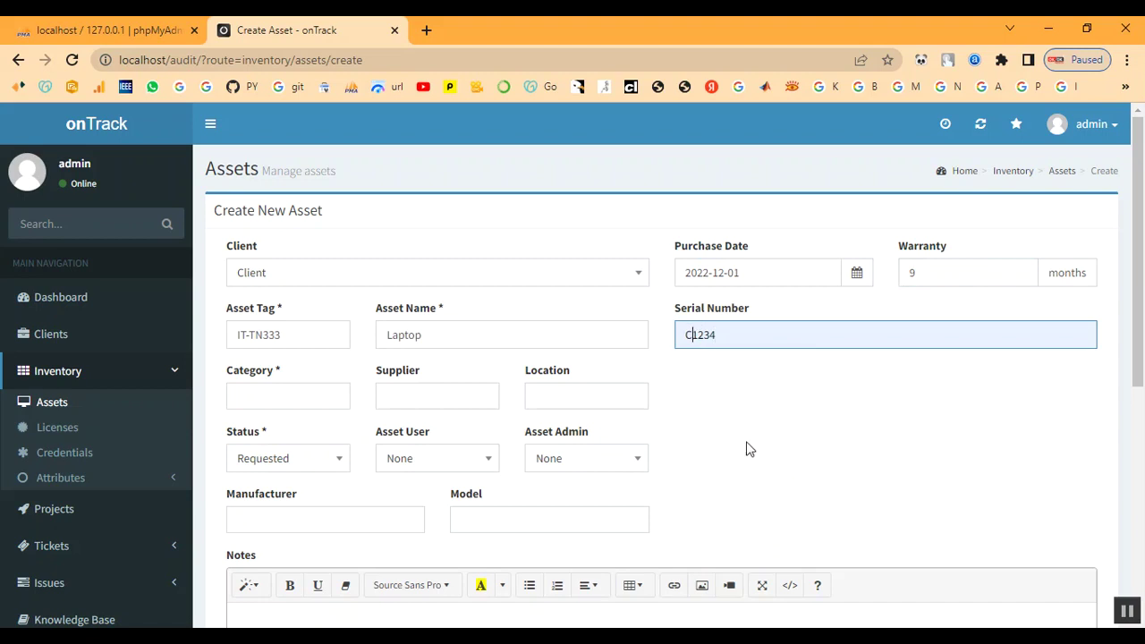
pyautogui.press('BackSpace')
pyautogui.write('S')
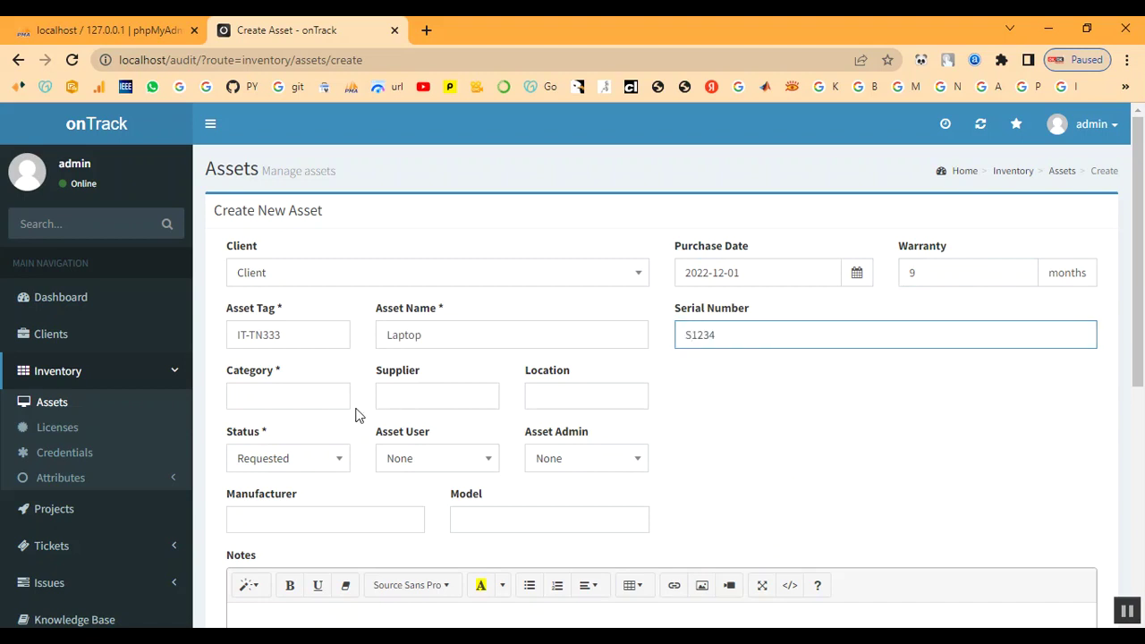
# - Set the asset's category to Laptop, supplier Shop and location Client / Chennai
pyautogui.click(270, 402)
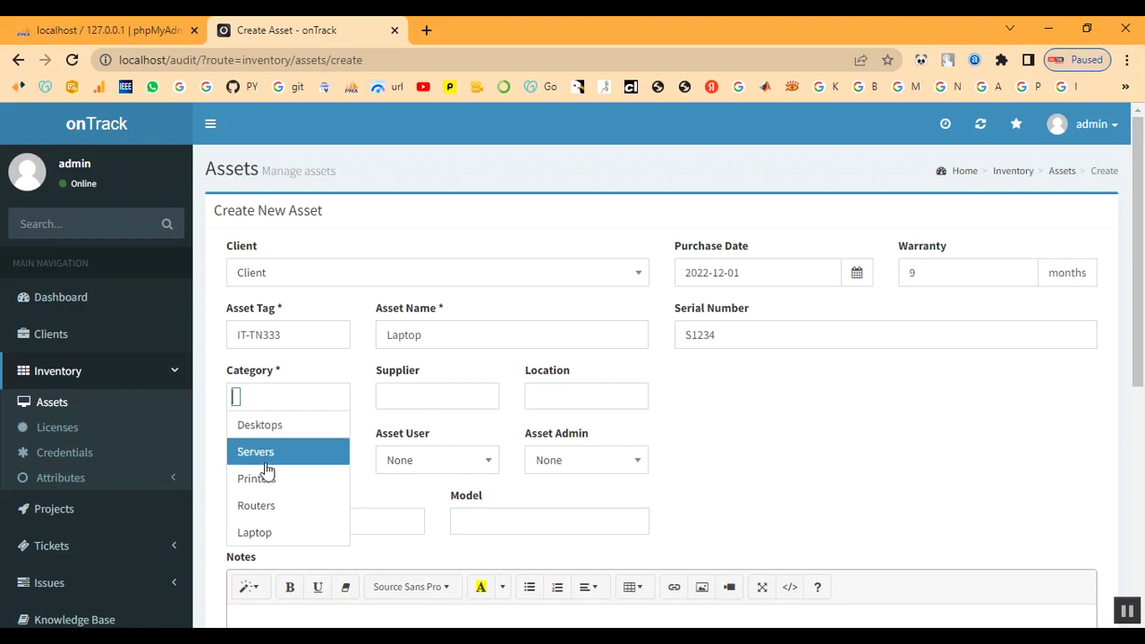
pyautogui.click(264, 531)
pyautogui.click(415, 399)
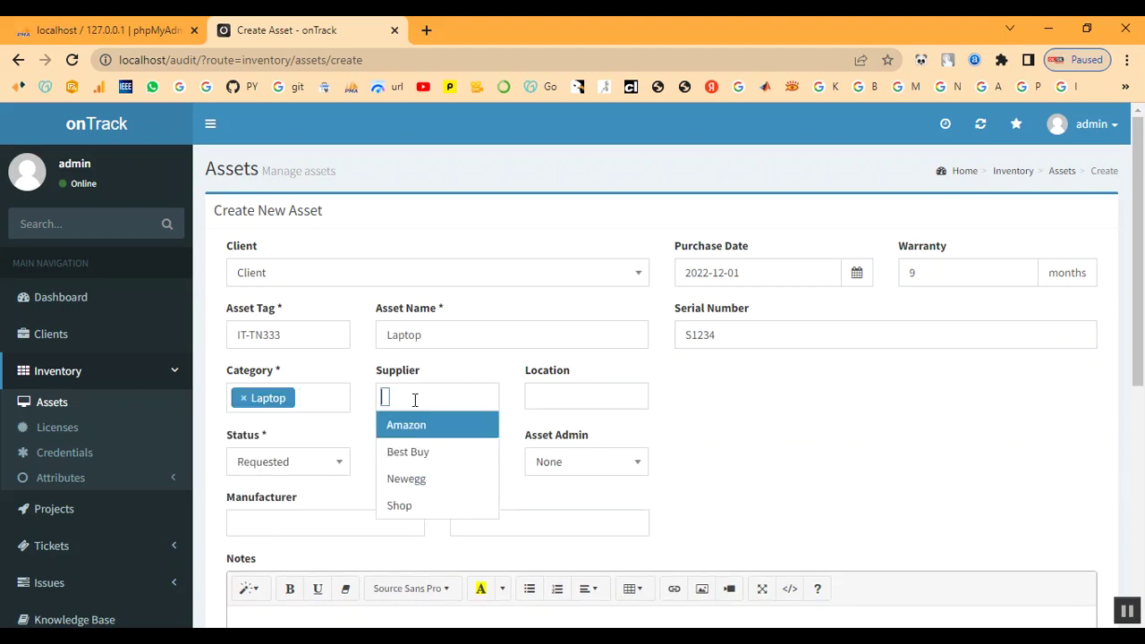
pyautogui.click(402, 506)
pyautogui.click(550, 396)
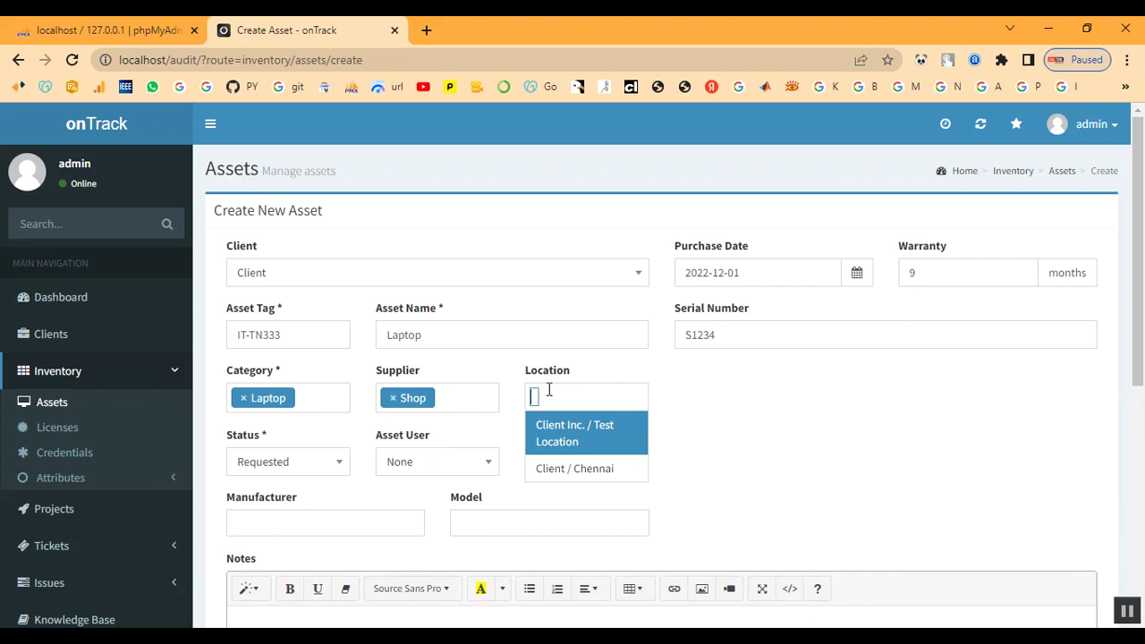
pyautogui.click(552, 475)
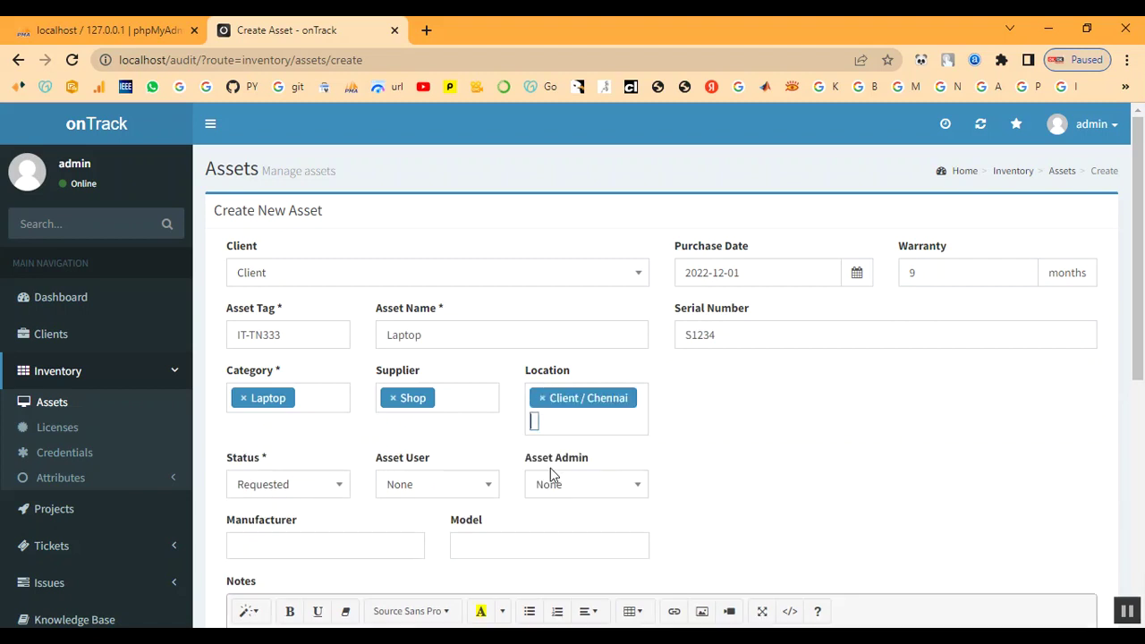
pyautogui.scroll(-1, 292, 416)
# - Set the asset status to In Process with admin as asset admin
pyautogui.click(293, 416)
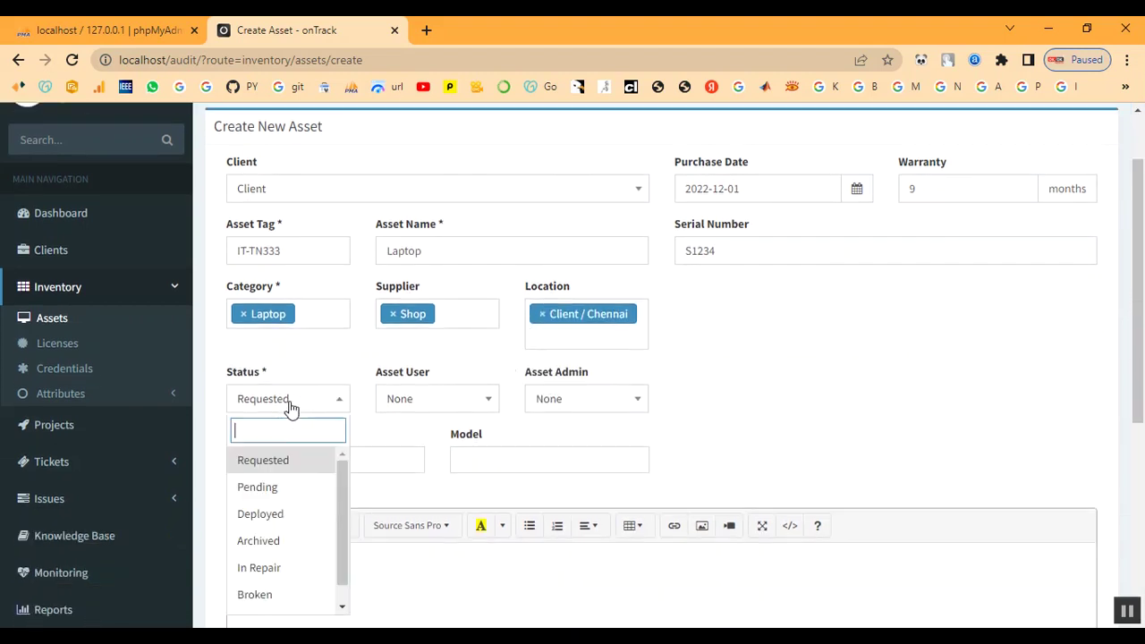
pyautogui.scroll(-1, 283, 537)
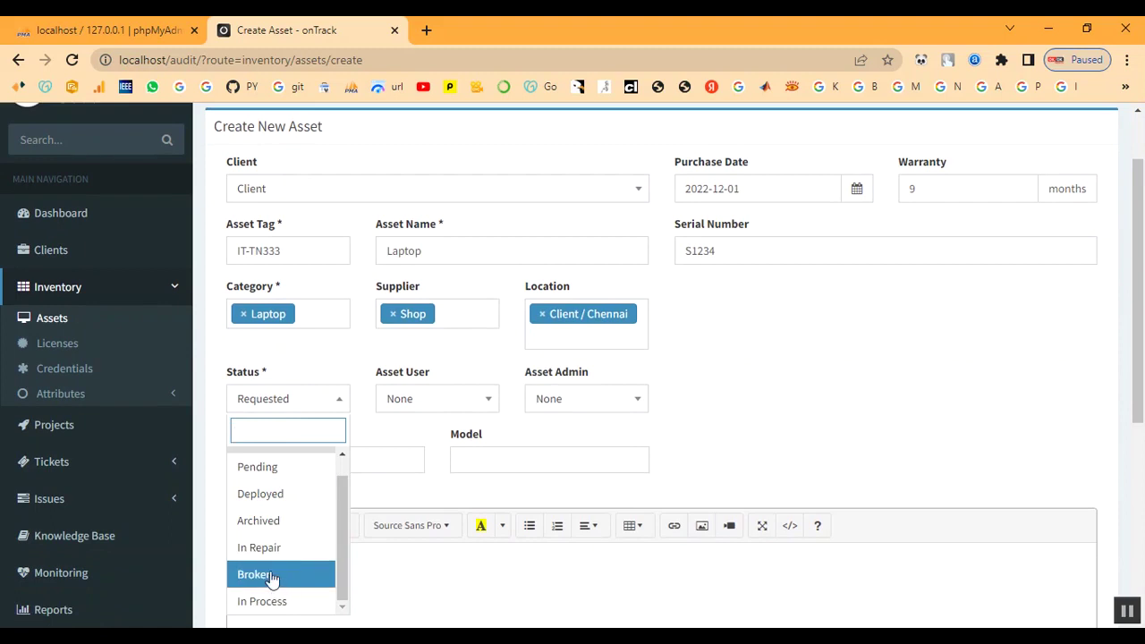
pyautogui.scroll(1, 264, 519)
pyautogui.scroll(-1, 264, 517)
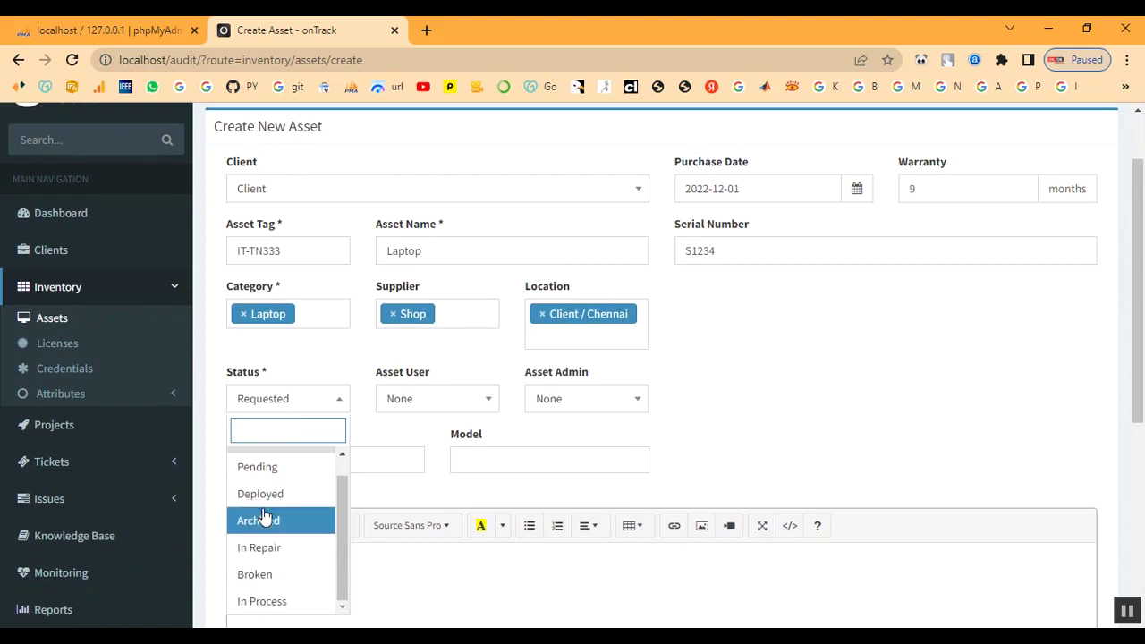
pyautogui.click(266, 598)
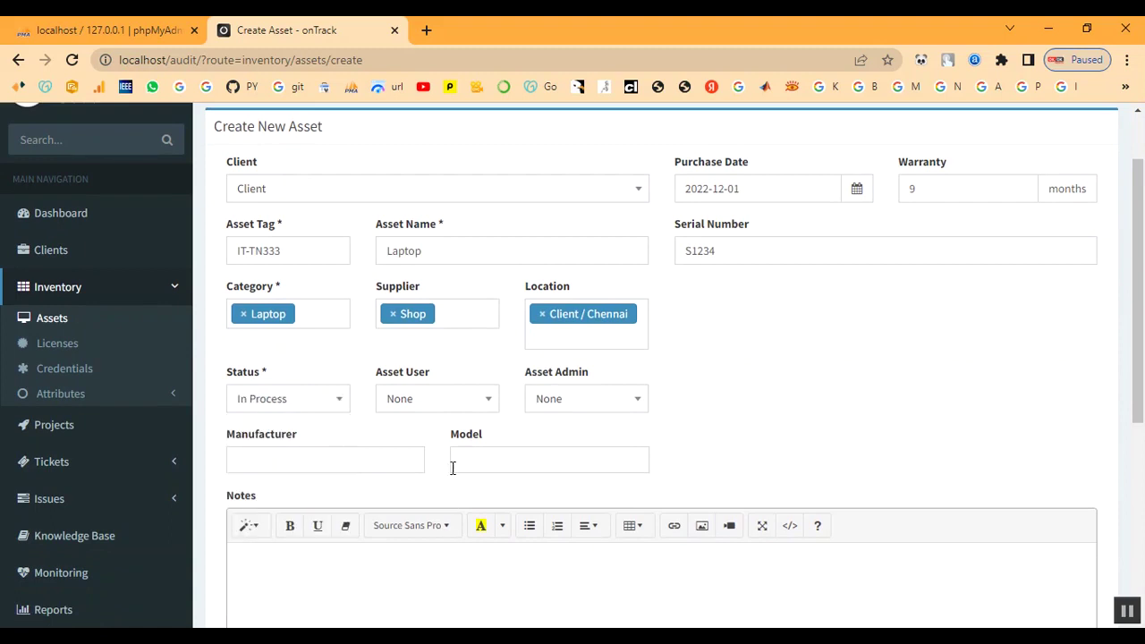
pyautogui.click(424, 408)
pyautogui.click(560, 402)
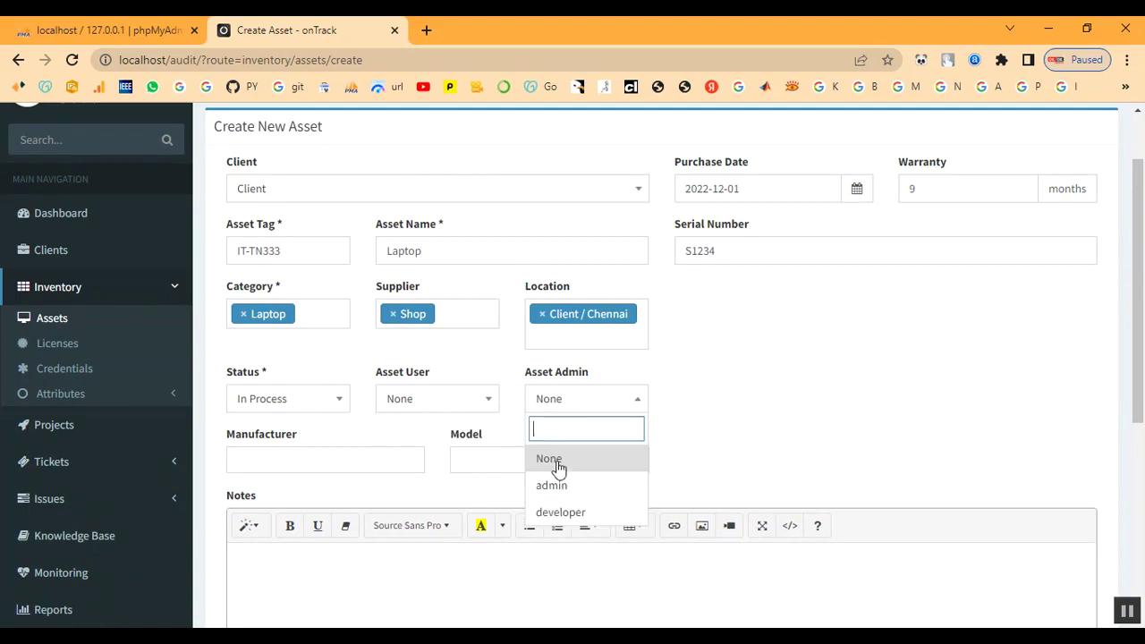
pyautogui.click(558, 488)
# - Choose manufacturer Dell and model Power Edge, add a note, and create the asset
pyautogui.scroll(-1, 473, 414)
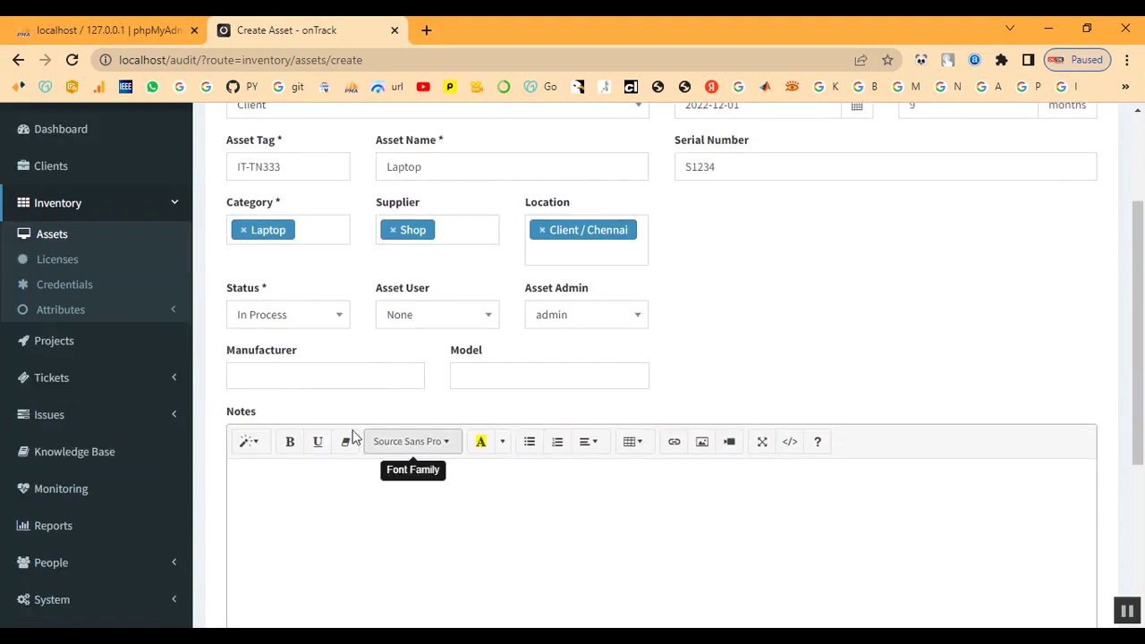
pyautogui.click(270, 375)
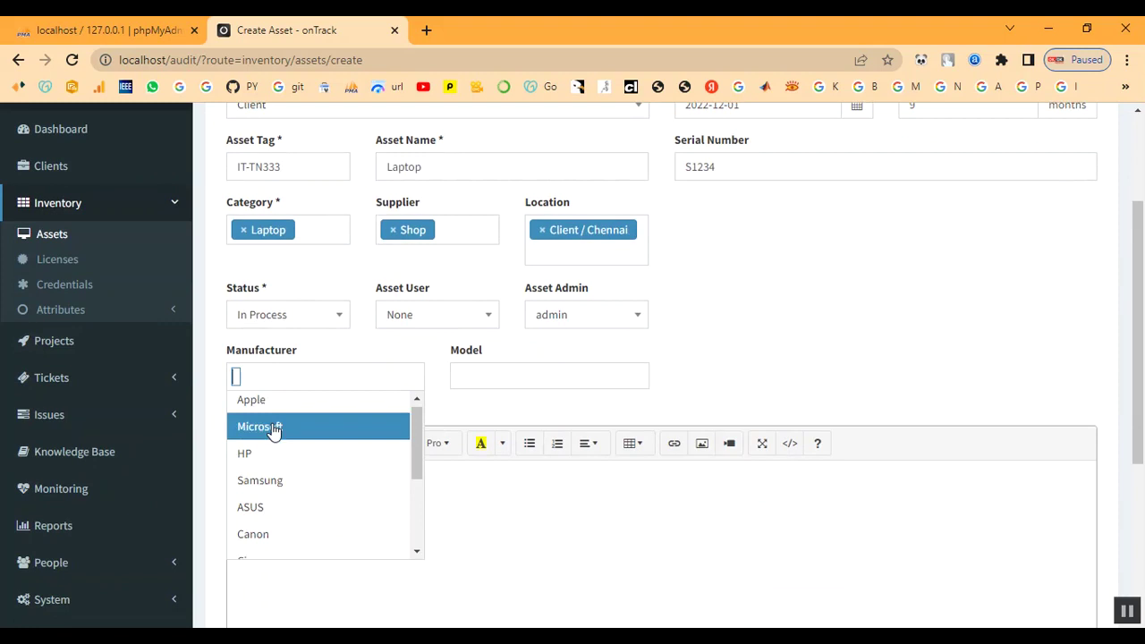
pyautogui.scroll(-4, 273, 438)
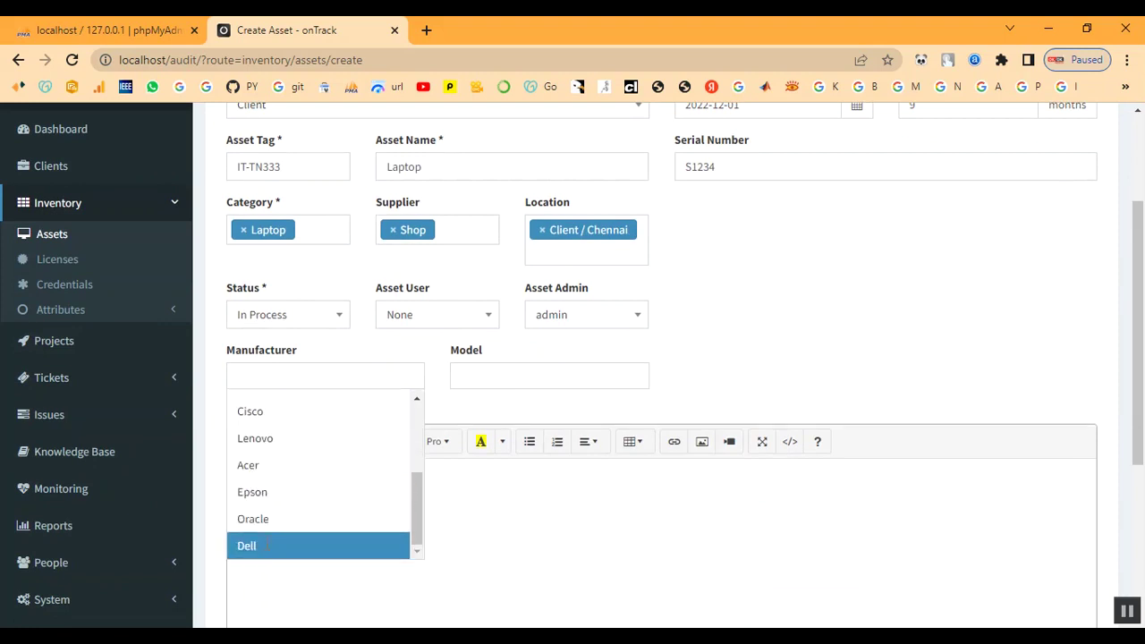
pyautogui.click(259, 546)
pyautogui.click(507, 378)
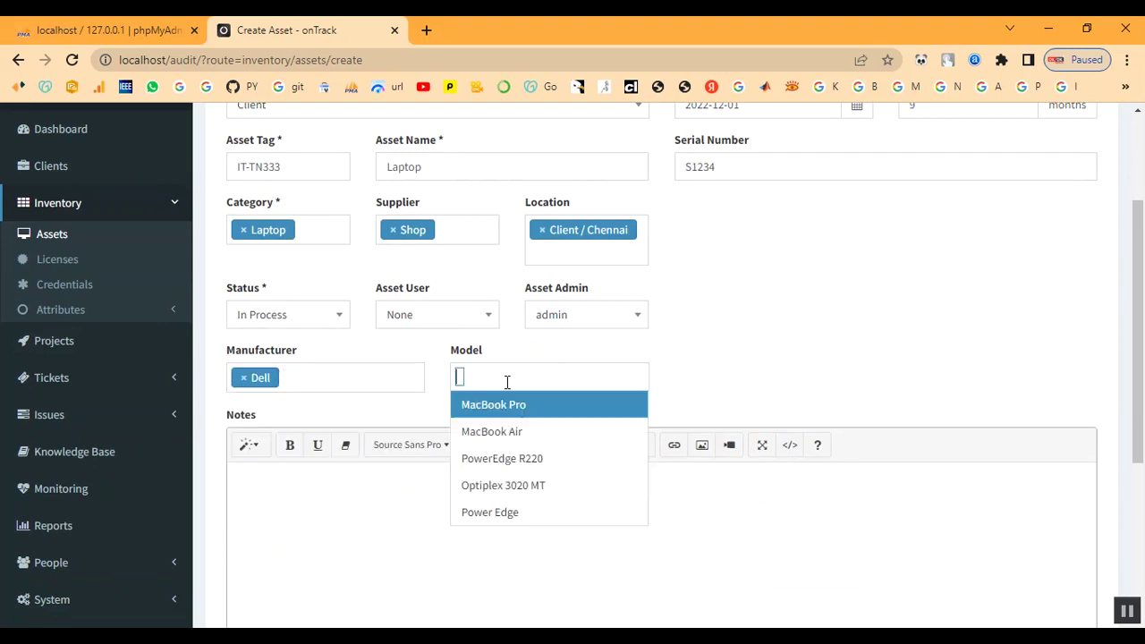
pyautogui.click(489, 512)
pyautogui.scroll(-2, 355, 430)
pyautogui.click(354, 428)
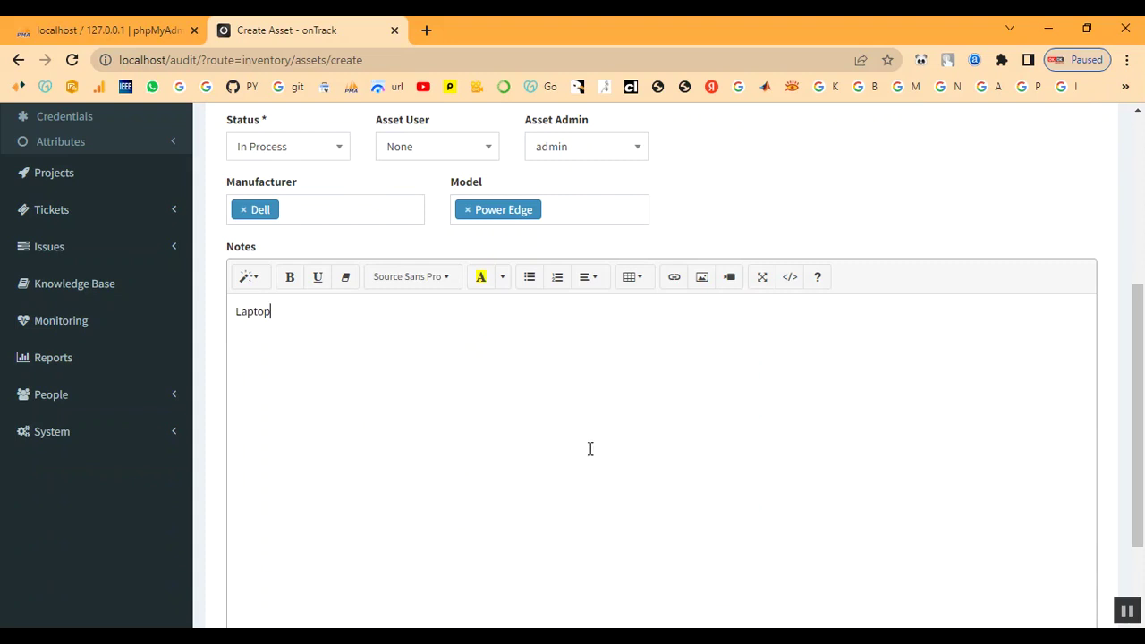
pyautogui.scroll(-2, 586, 449)
pyautogui.click(254, 541)
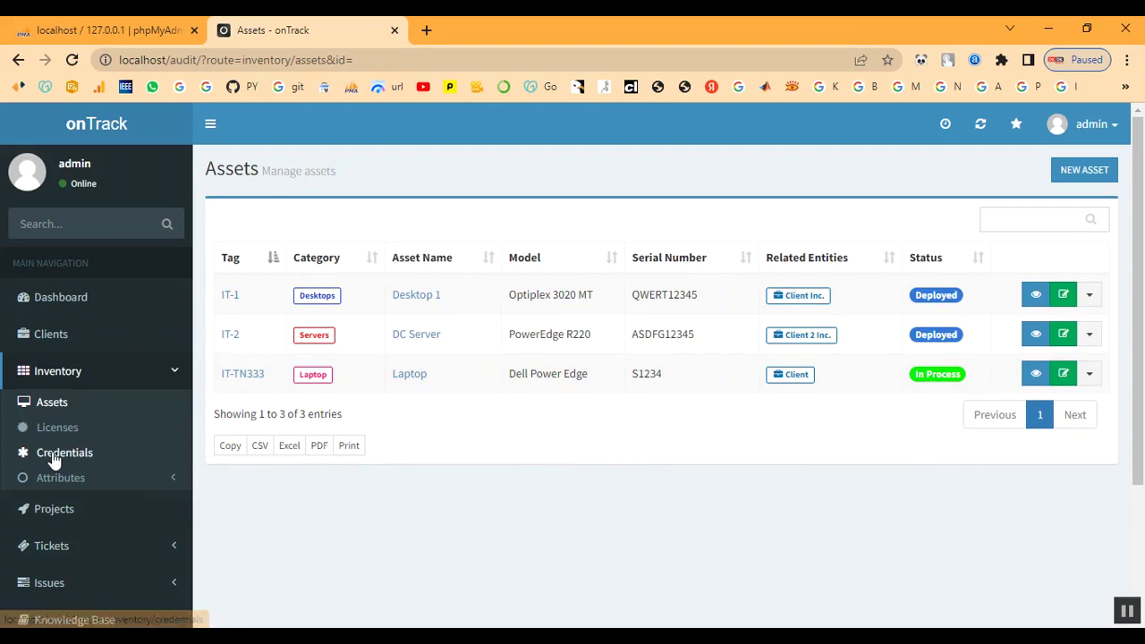
# - Open the details of the client named Client from the Clients list
pyautogui.click(54, 374)
pyautogui.click(56, 410)
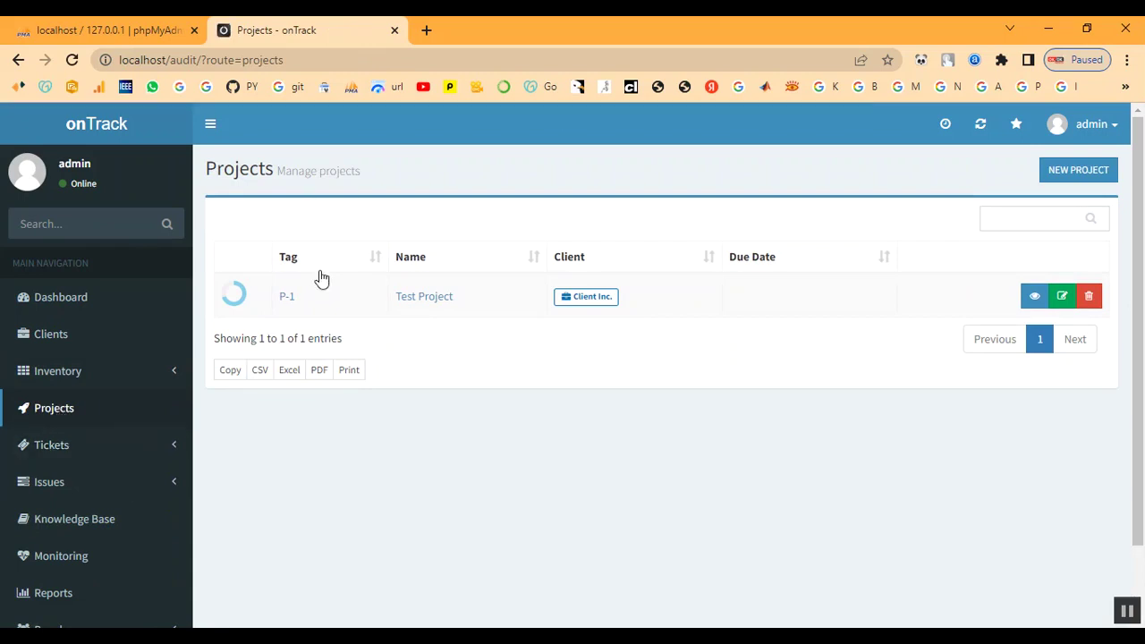
pyautogui.click(51, 335)
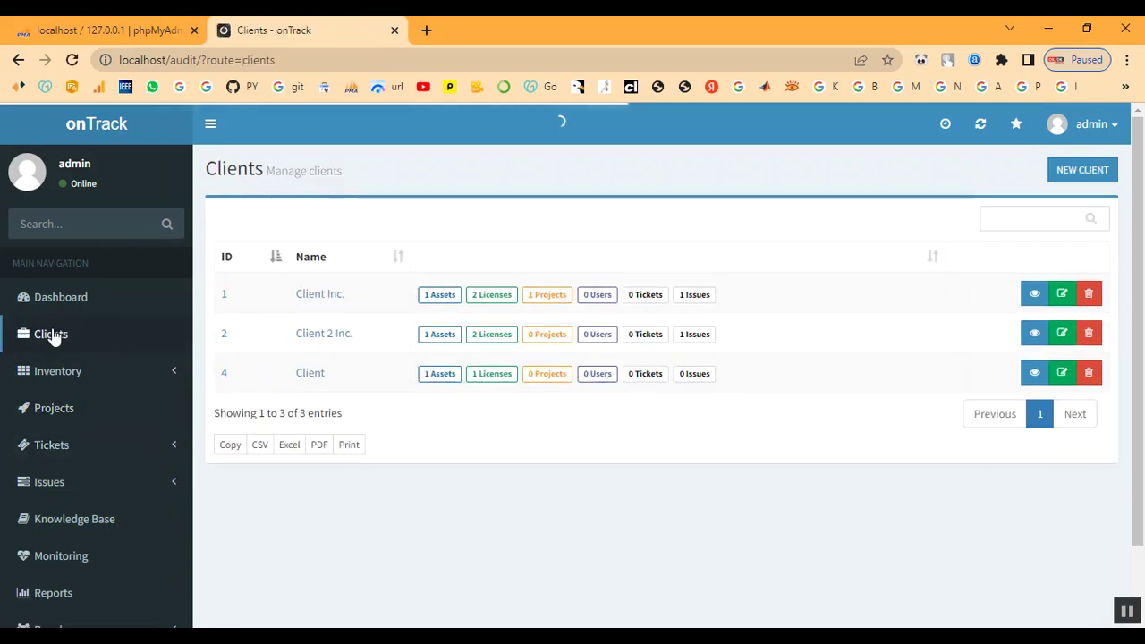
pyautogui.click(313, 376)
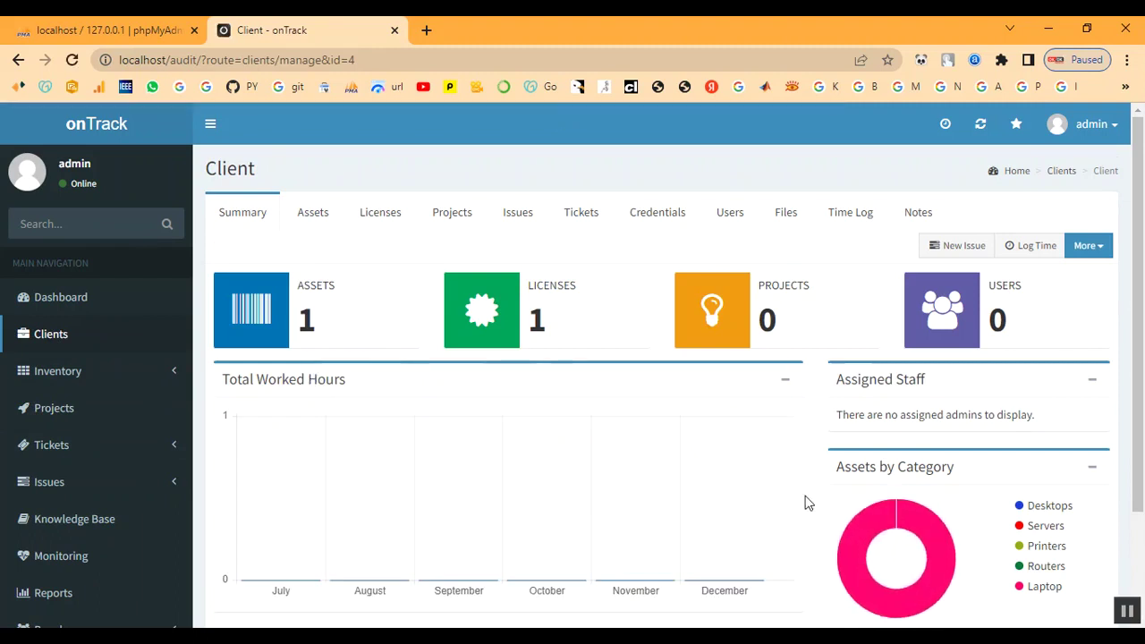
# - Check Client's summary counts (1 asset, 0 projects), then go to the Projects list
pyautogui.scroll(-1, 852, 463)
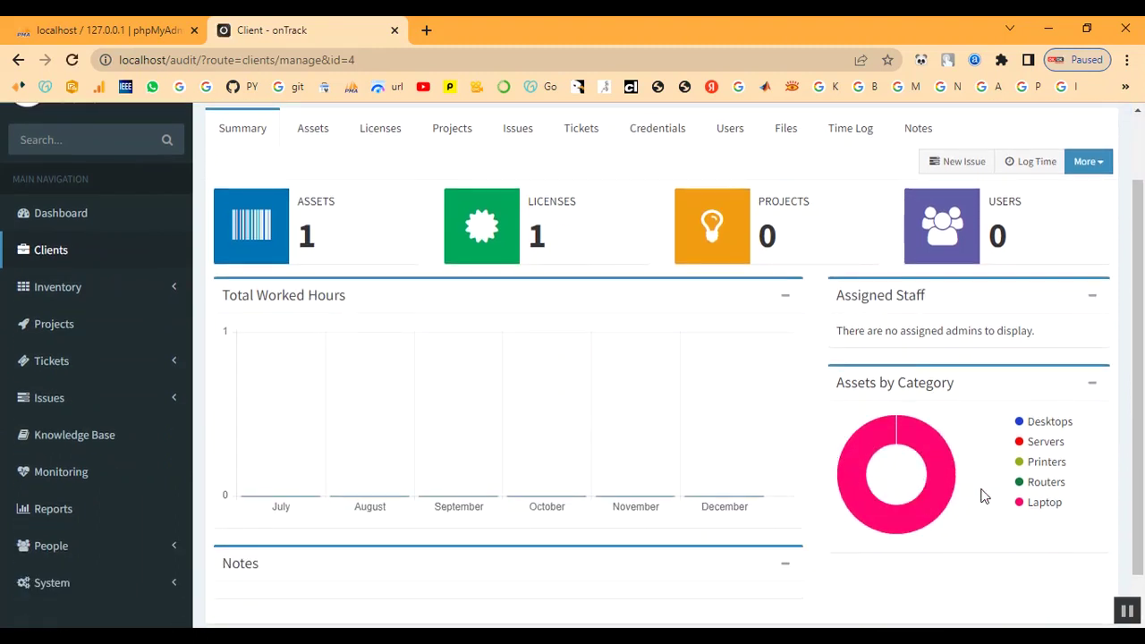
pyautogui.scroll(1, 708, 419)
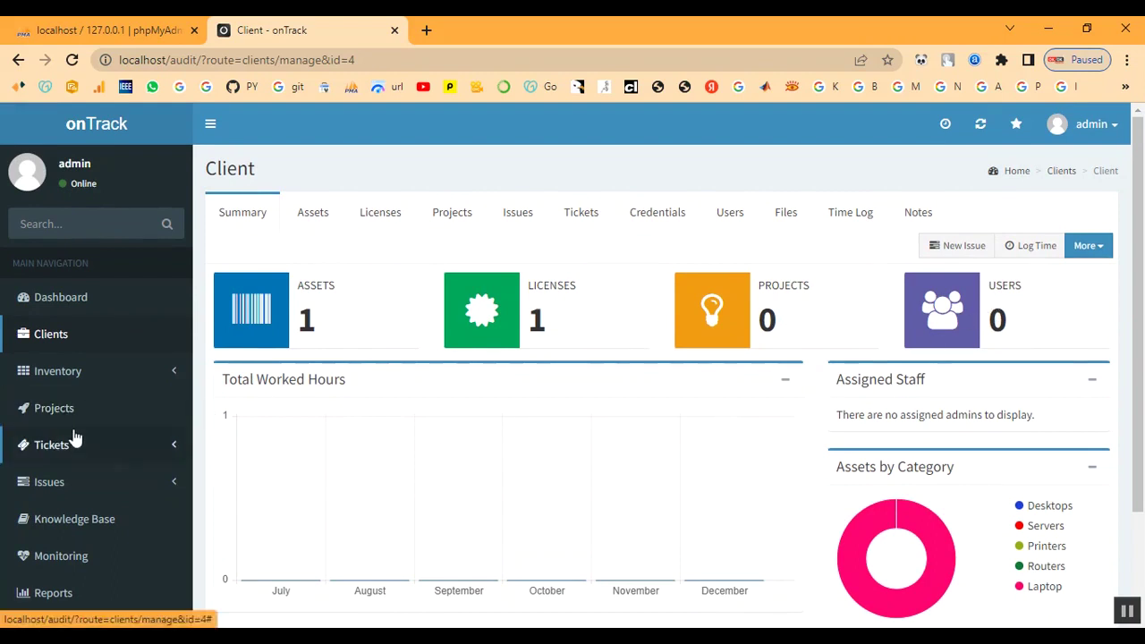
pyautogui.scroll(-1, 74, 434)
pyautogui.moveTo(299, 238); pyautogui.dragTo(332, 235)
pyautogui.click(441, 266)
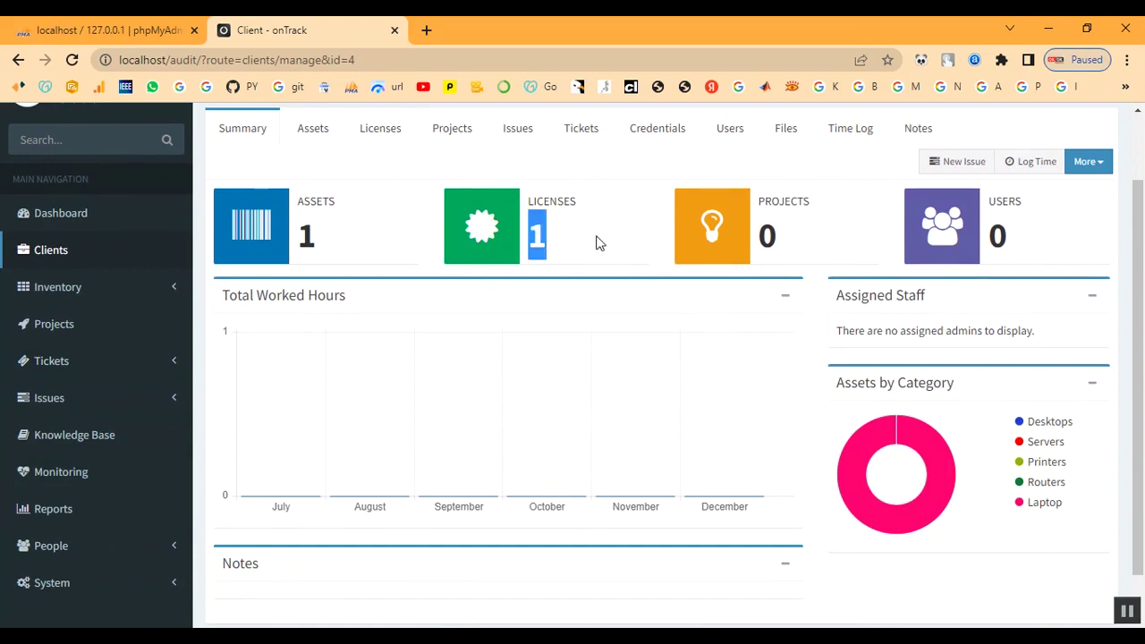
pyautogui.moveTo(761, 238); pyautogui.dragTo(805, 238)
pyautogui.click(808, 239)
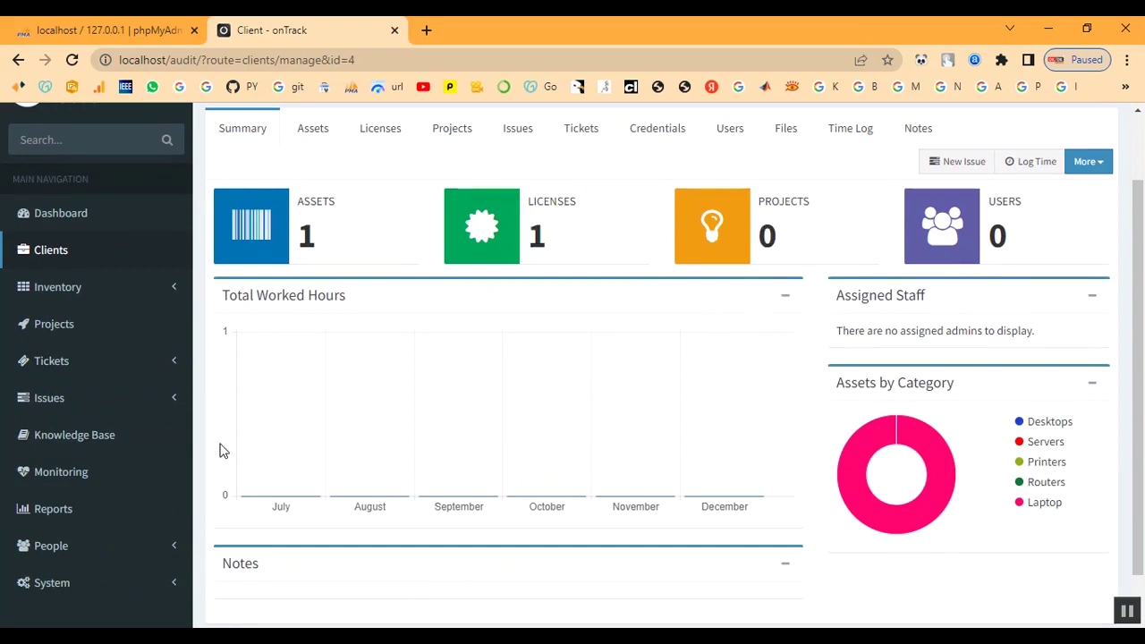
pyautogui.click(55, 333)
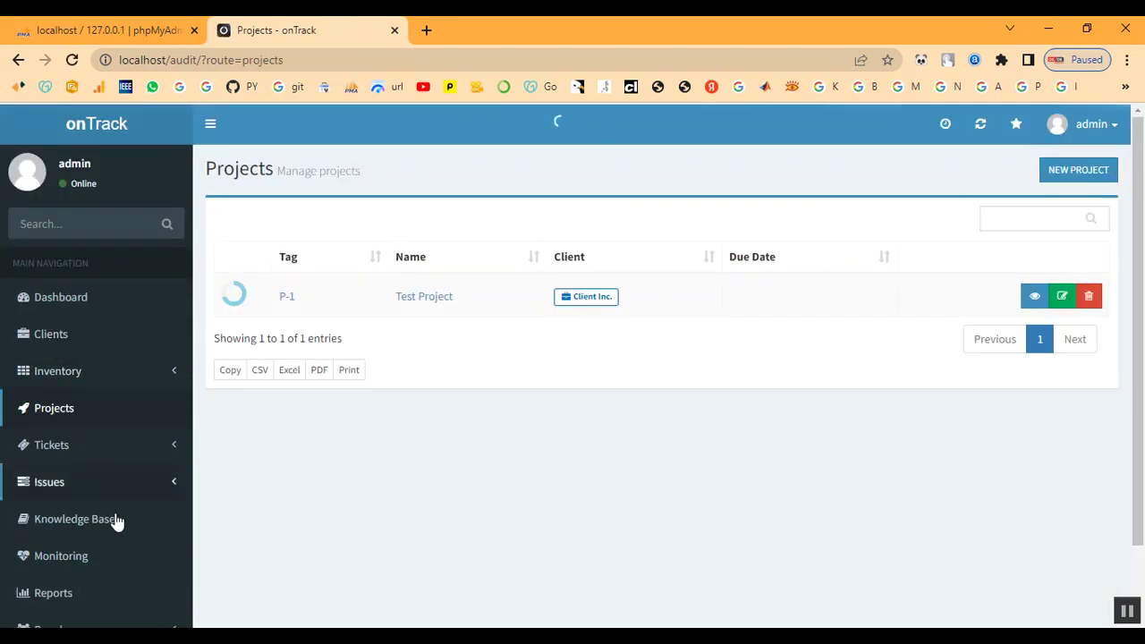
# - Start a new project P-2 named Project
pyautogui.click(1078, 170)
pyautogui.click(542, 223)
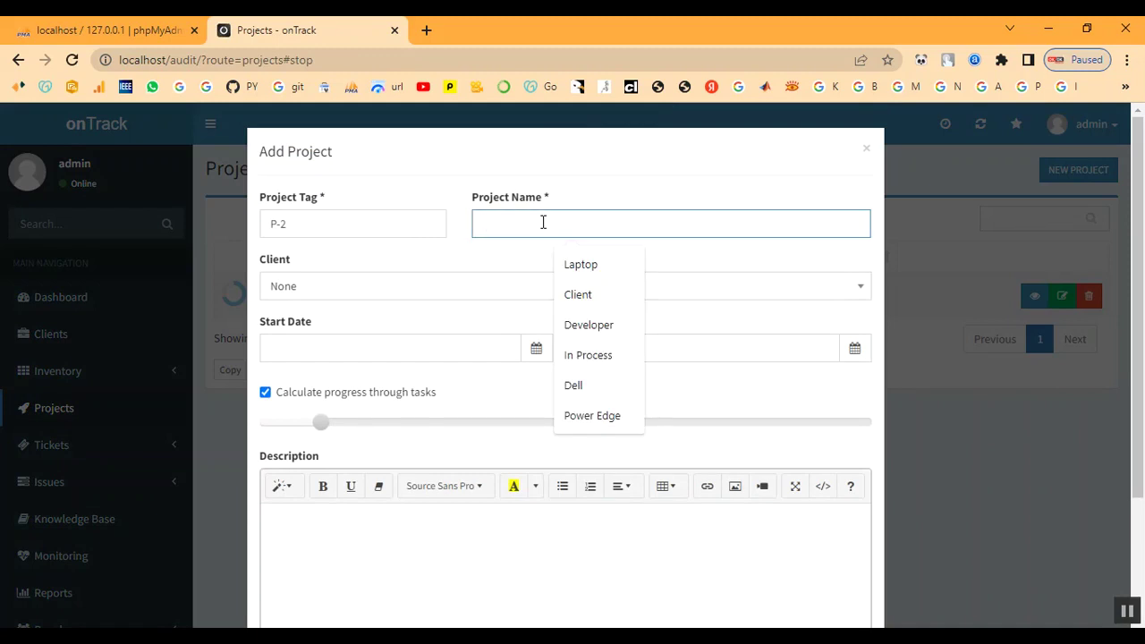
pyautogui.write('Proje')
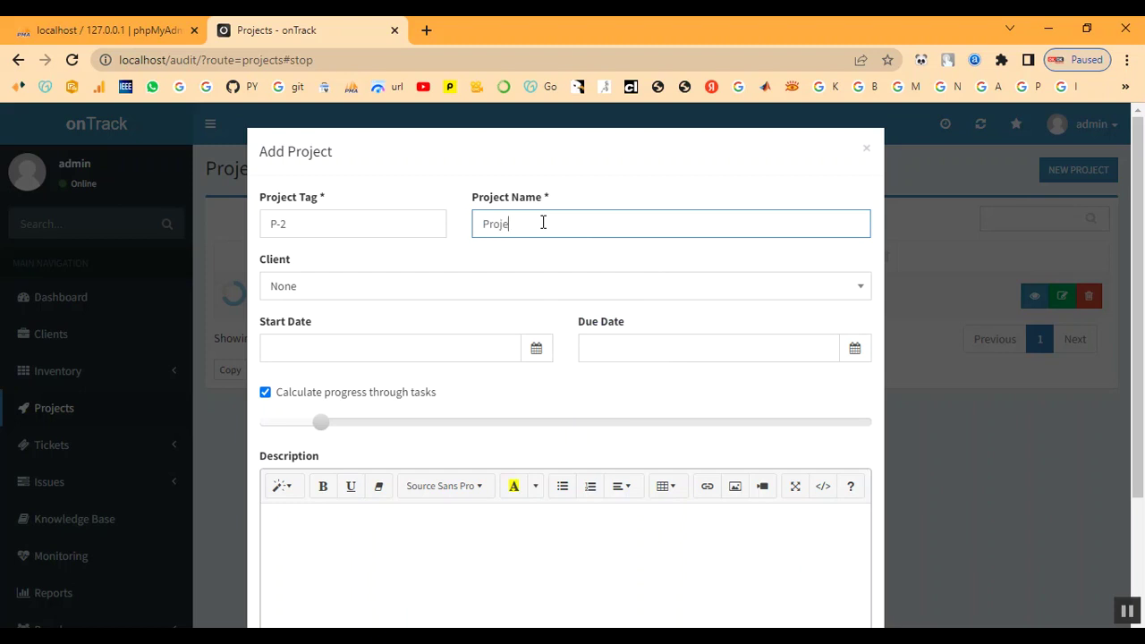
pyautogui.press('Tab')
pyautogui.press('Tab')
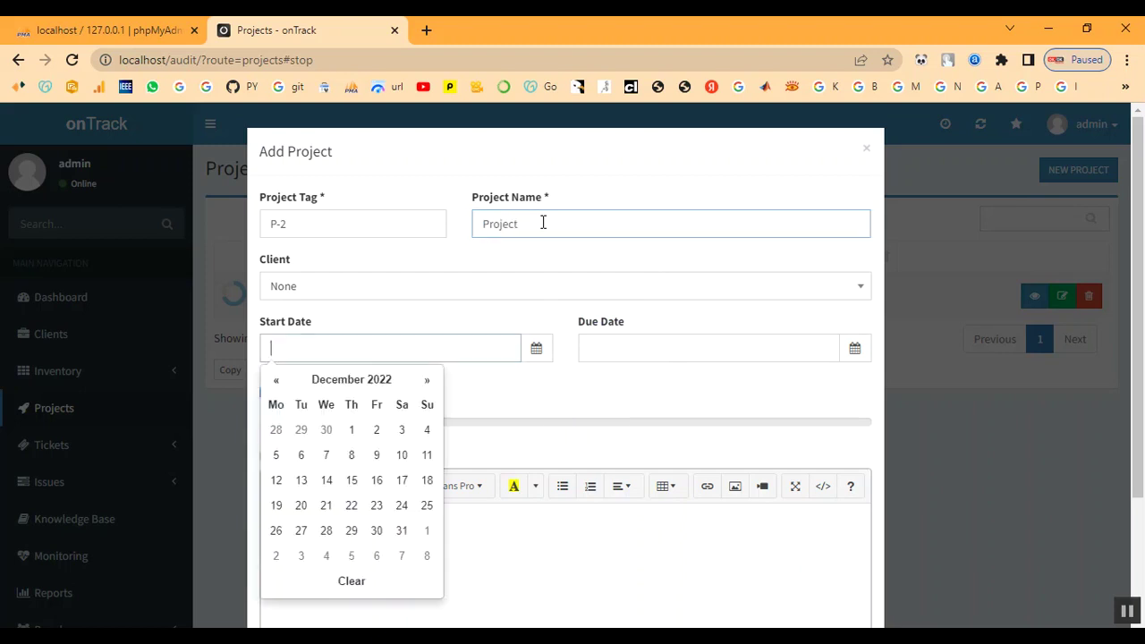
# - Assign client Client, start date 2022-12-07, due date 2022-12-08 and description Project
pyautogui.click(397, 288)
pyautogui.click(359, 427)
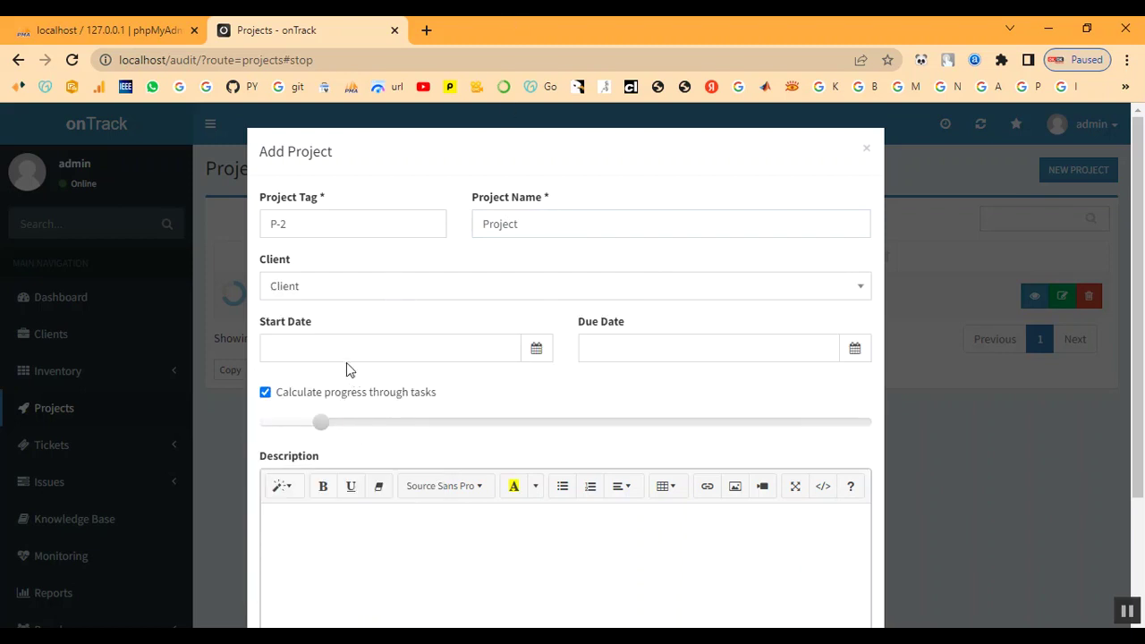
pyautogui.click(501, 347)
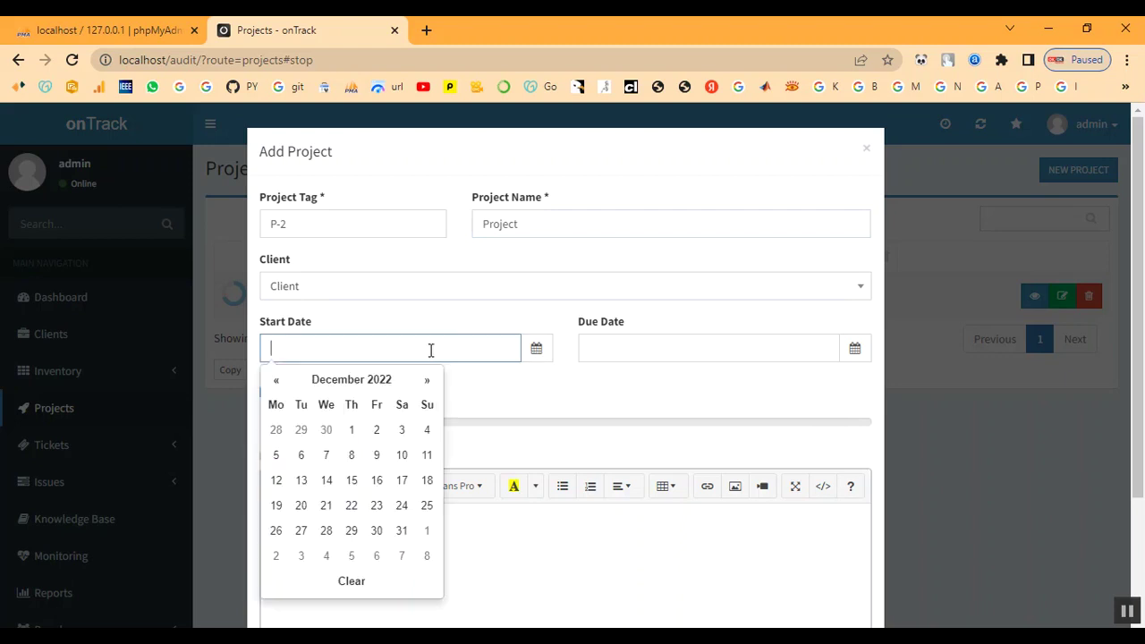
pyautogui.click(327, 456)
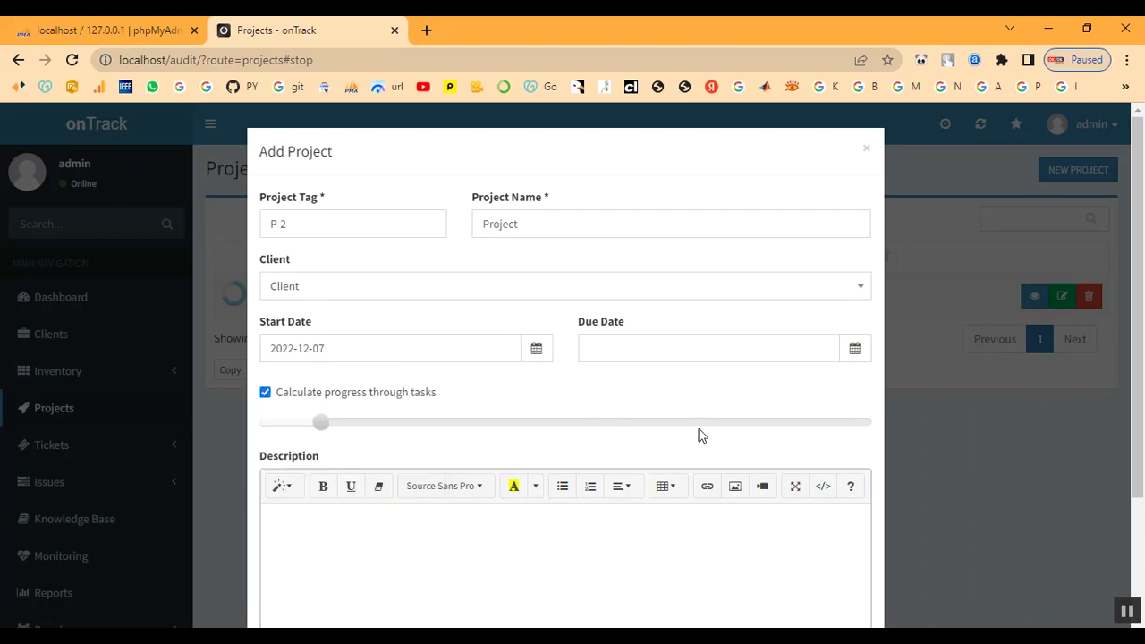
pyautogui.click(673, 356)
pyautogui.click(669, 458)
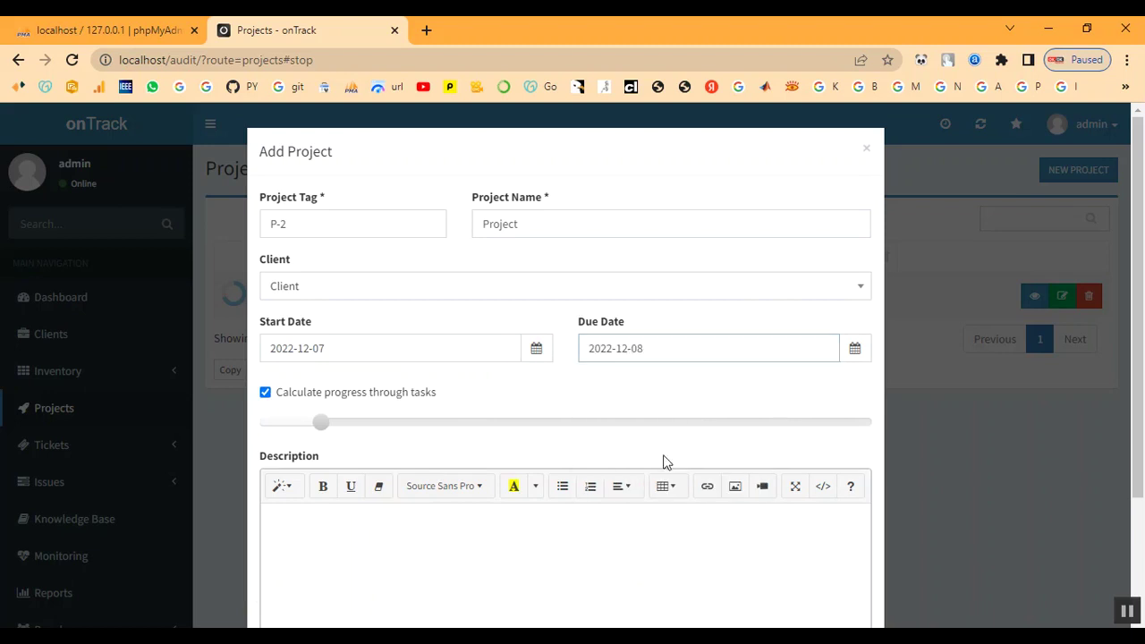
pyautogui.scroll(-2, 312, 498)
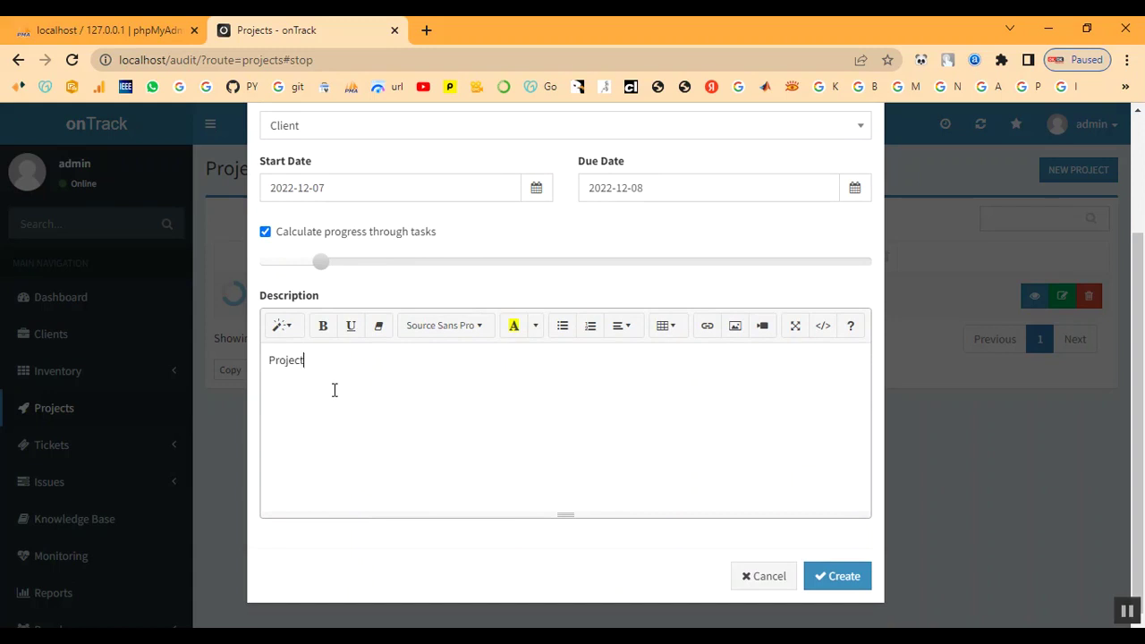
# - Create project P-2 and open its project summary page
pyautogui.click(835, 575)
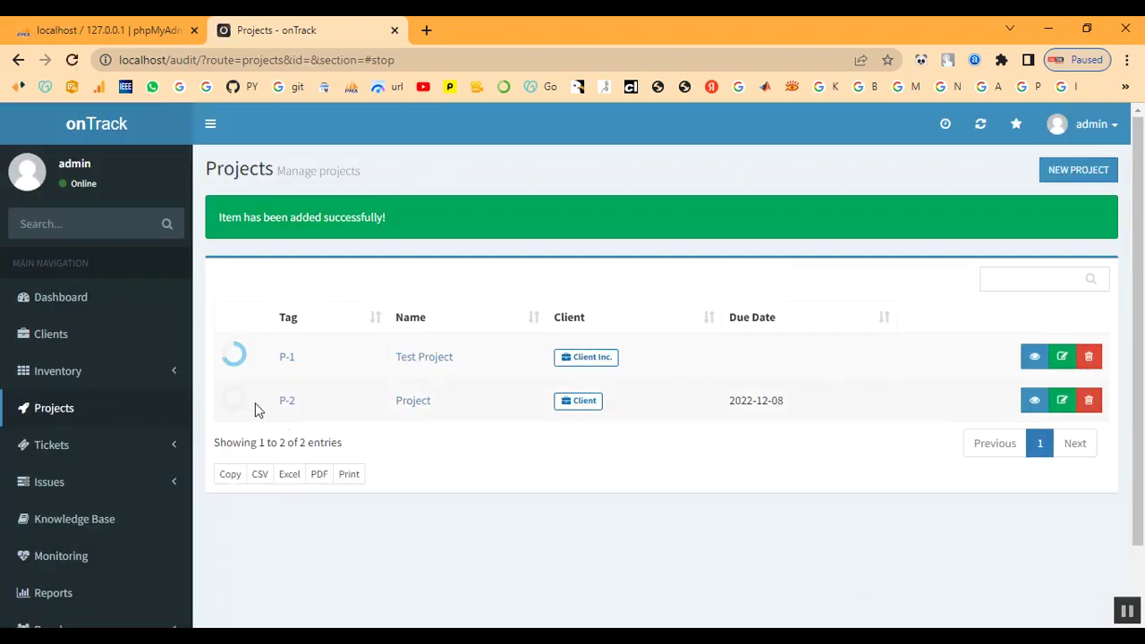
pyautogui.moveTo(242, 409)
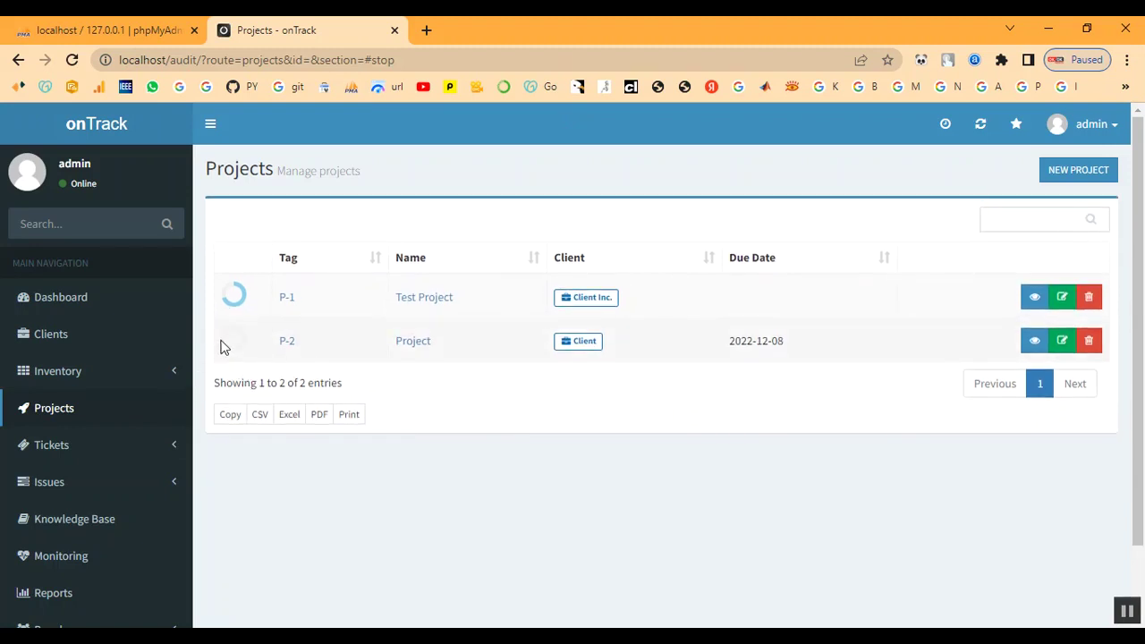
pyautogui.moveTo(231, 351)
pyautogui.click(288, 344)
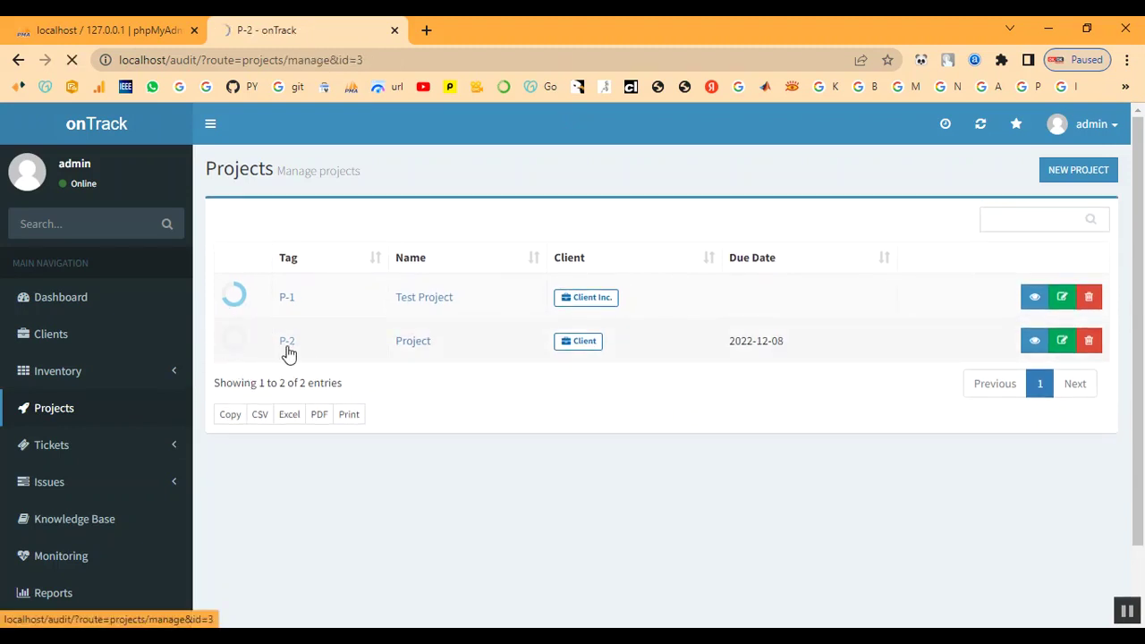
pyautogui.scroll(-1, 773, 378)
pyautogui.scroll(1, 774, 378)
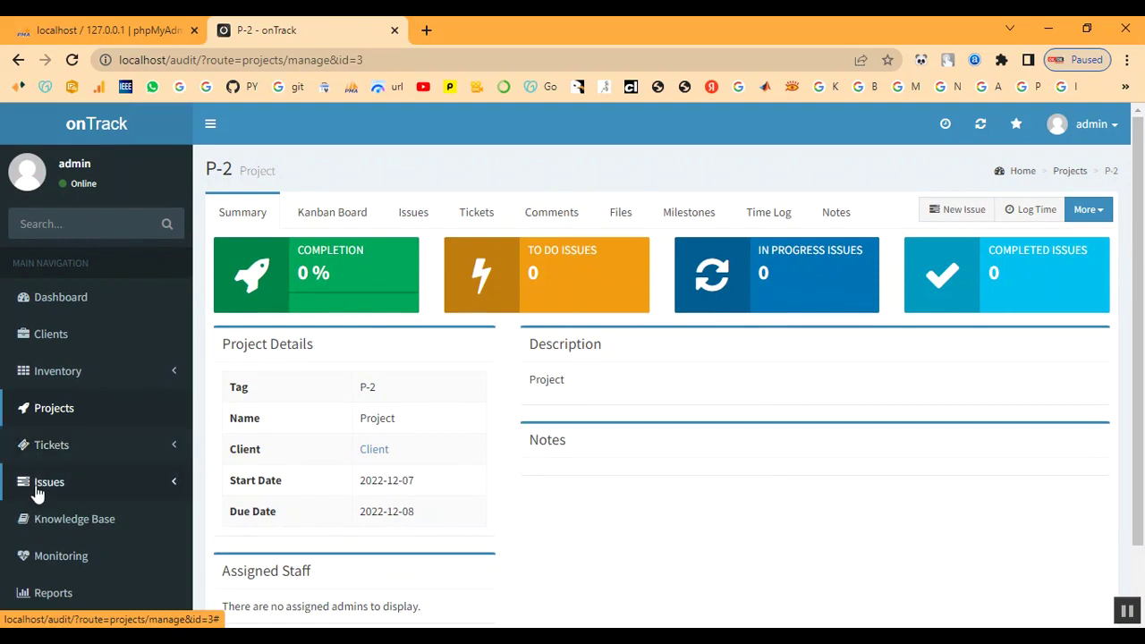
# - Browse the Active Issues and Tickets sections of the navigation
pyautogui.click(48, 491)
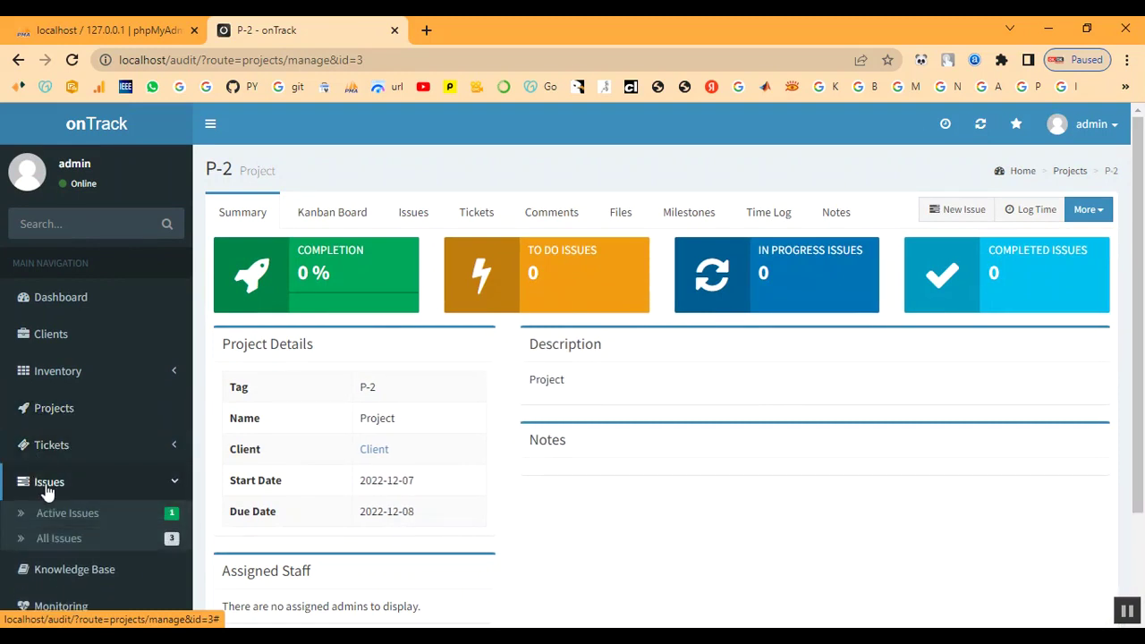
pyautogui.click(49, 515)
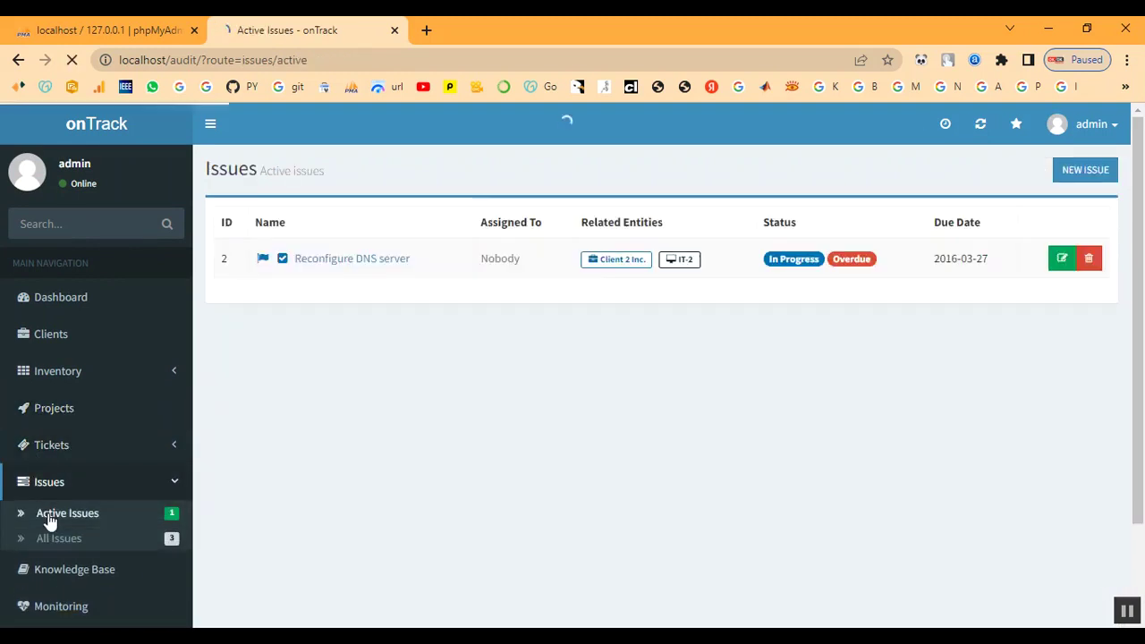
pyautogui.scroll(-2, 90, 519)
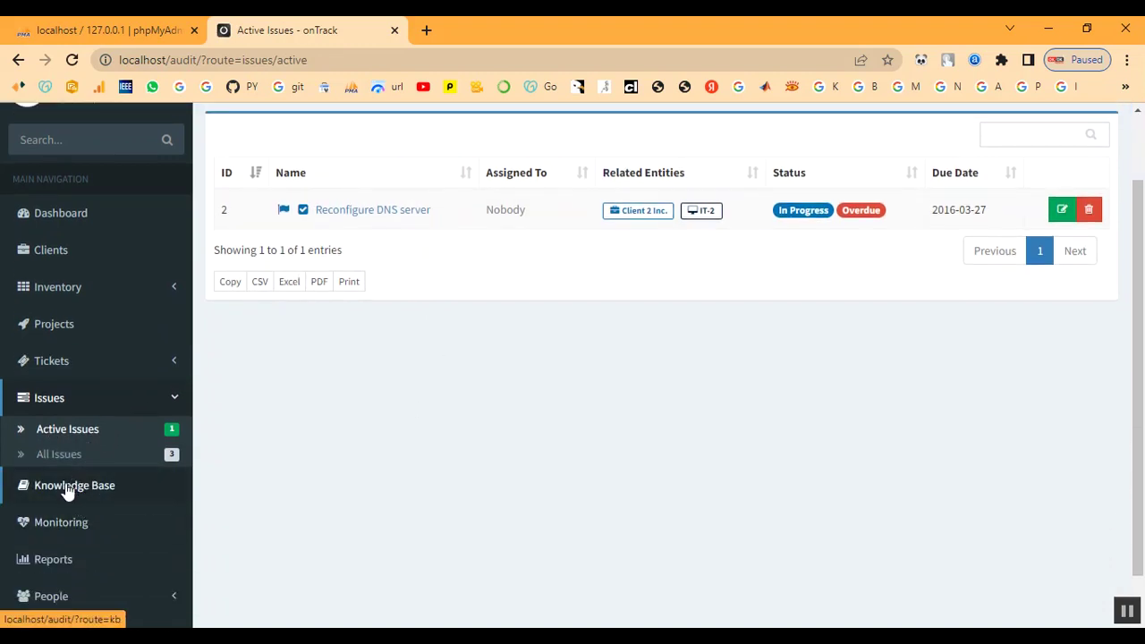
pyautogui.click(49, 368)
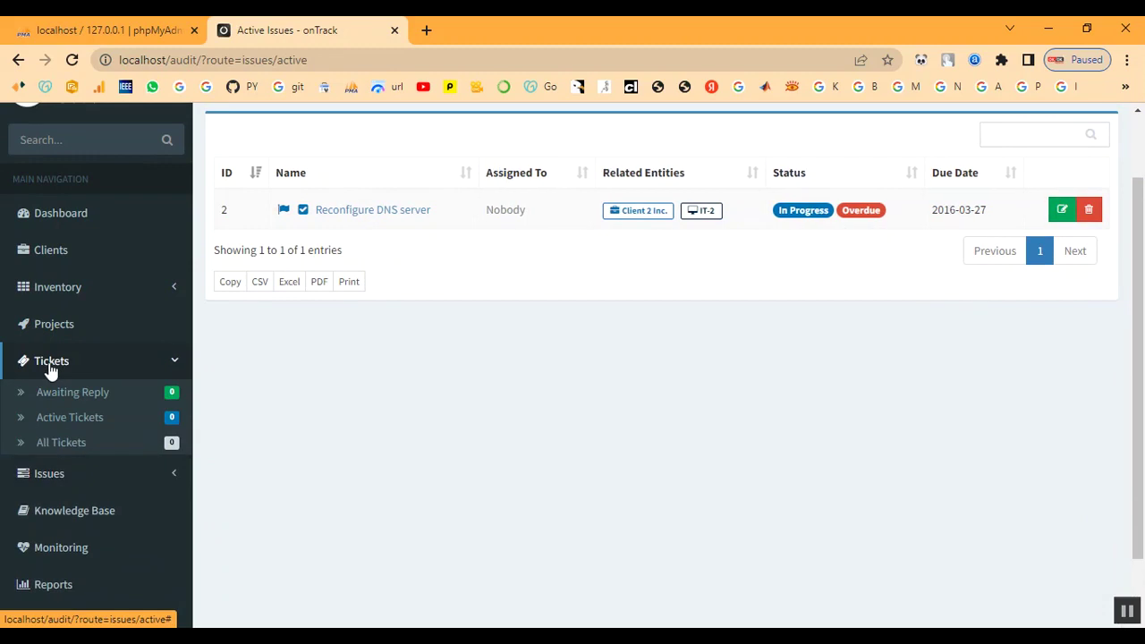
pyautogui.click(46, 328)
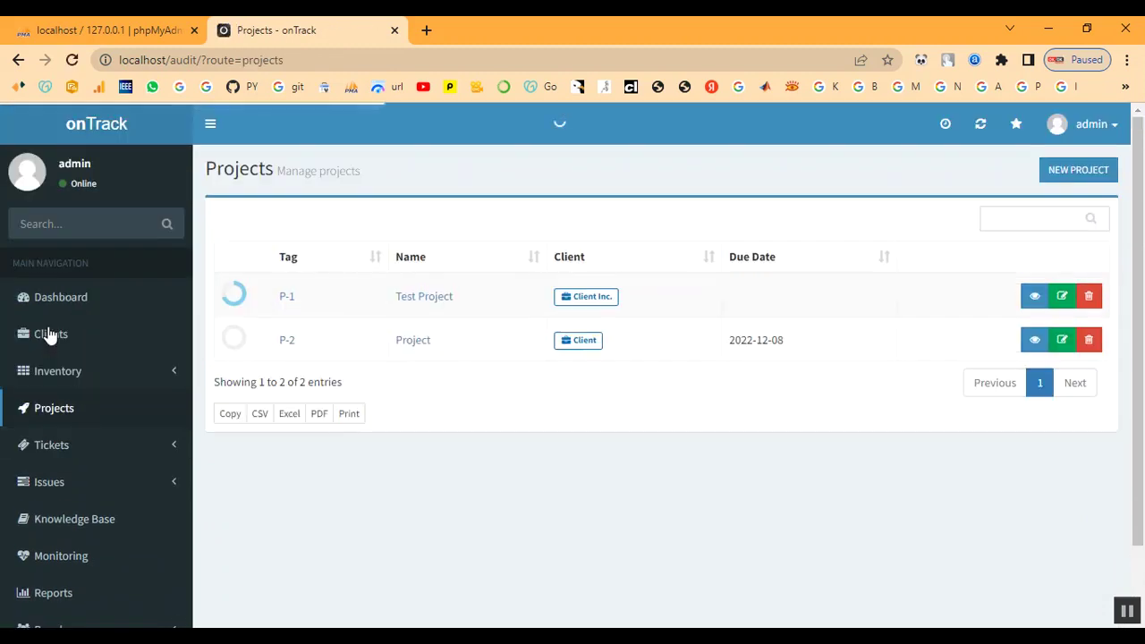
pyautogui.click(51, 445)
pyautogui.scroll(-2, 56, 447)
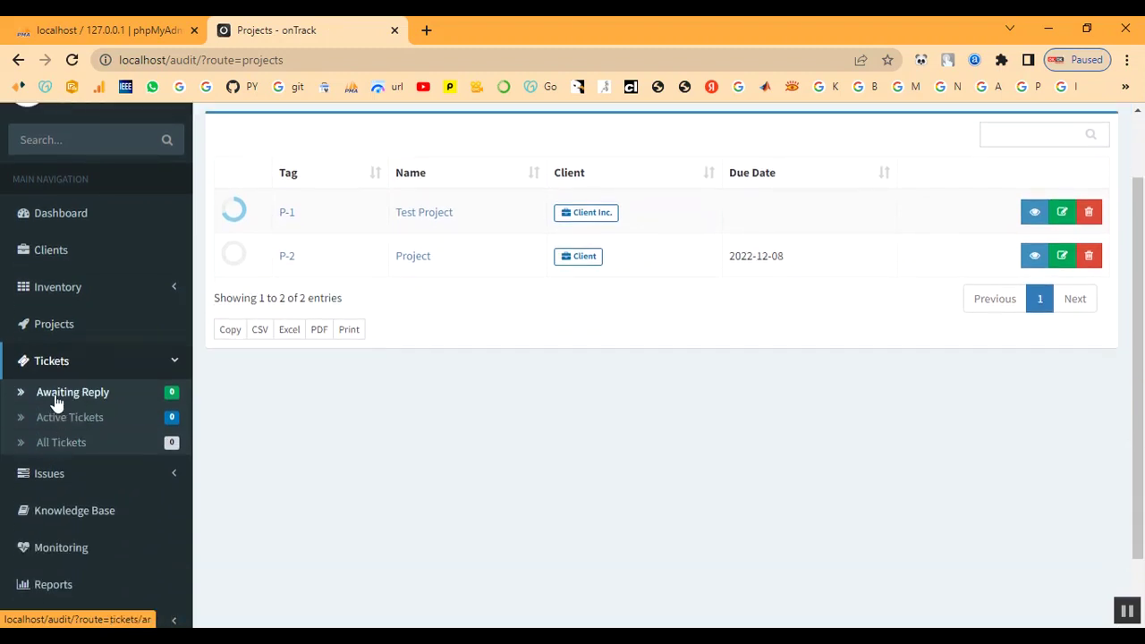
# - Look through the Knowledge Base and Monitoring pages, then return to Projects
pyautogui.click(57, 476)
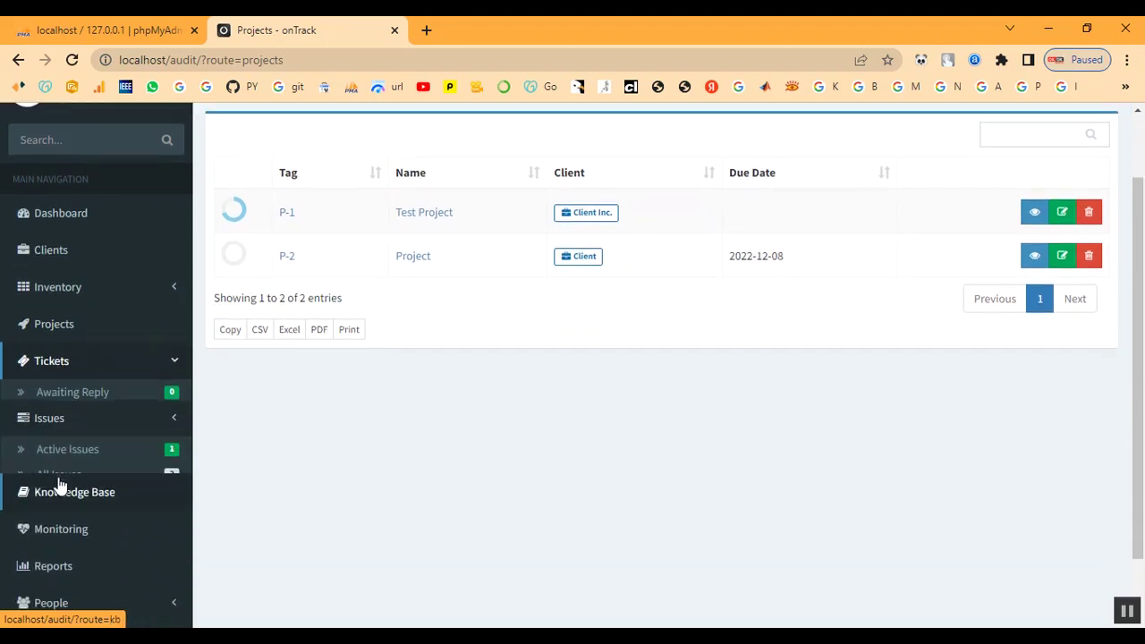
pyautogui.click(57, 488)
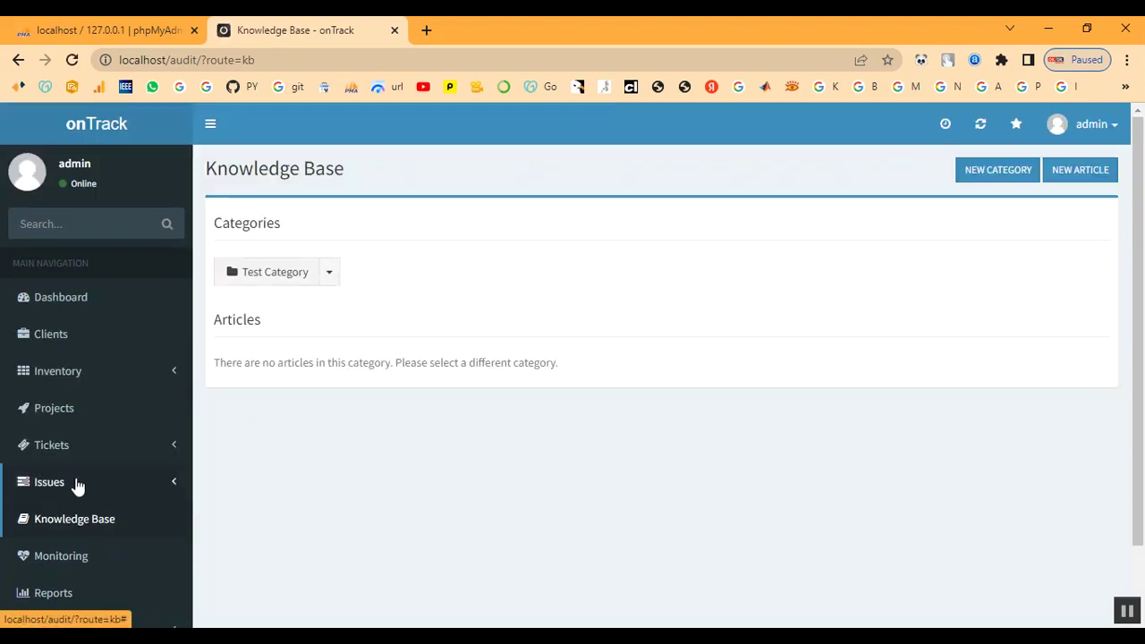
pyautogui.scroll(-1, 76, 484)
pyautogui.click(60, 477)
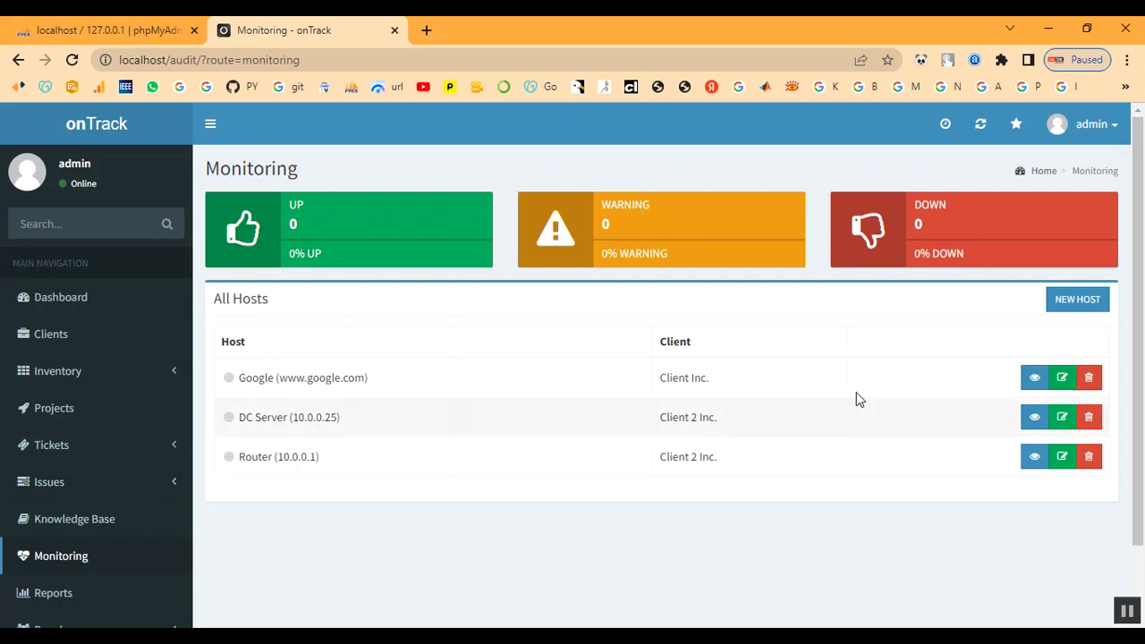
pyautogui.scroll(-1, 114, 548)
pyautogui.scroll(1, 112, 540)
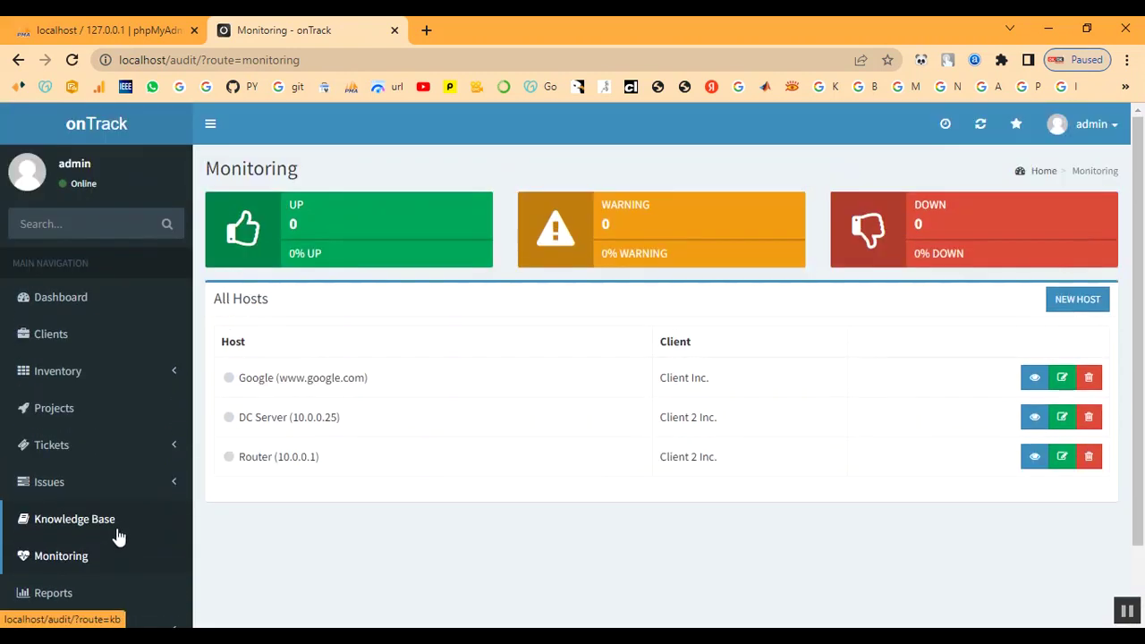
pyautogui.click(54, 408)
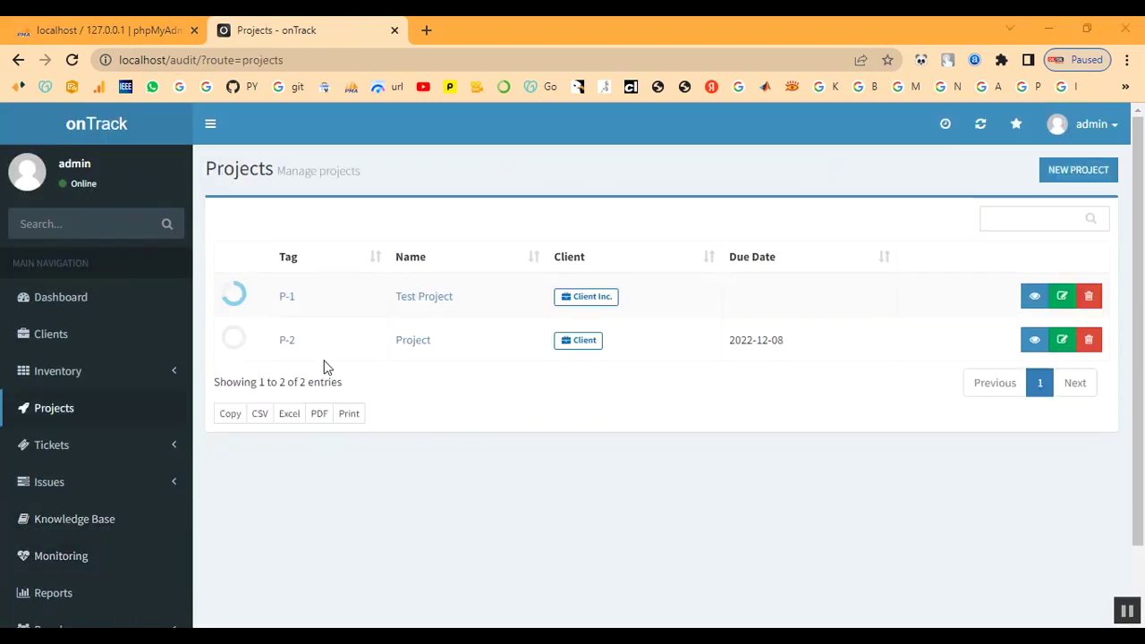
# - Start a new P-2 issue named Configure Active Directory, assigned to admin
pyautogui.click(288, 349)
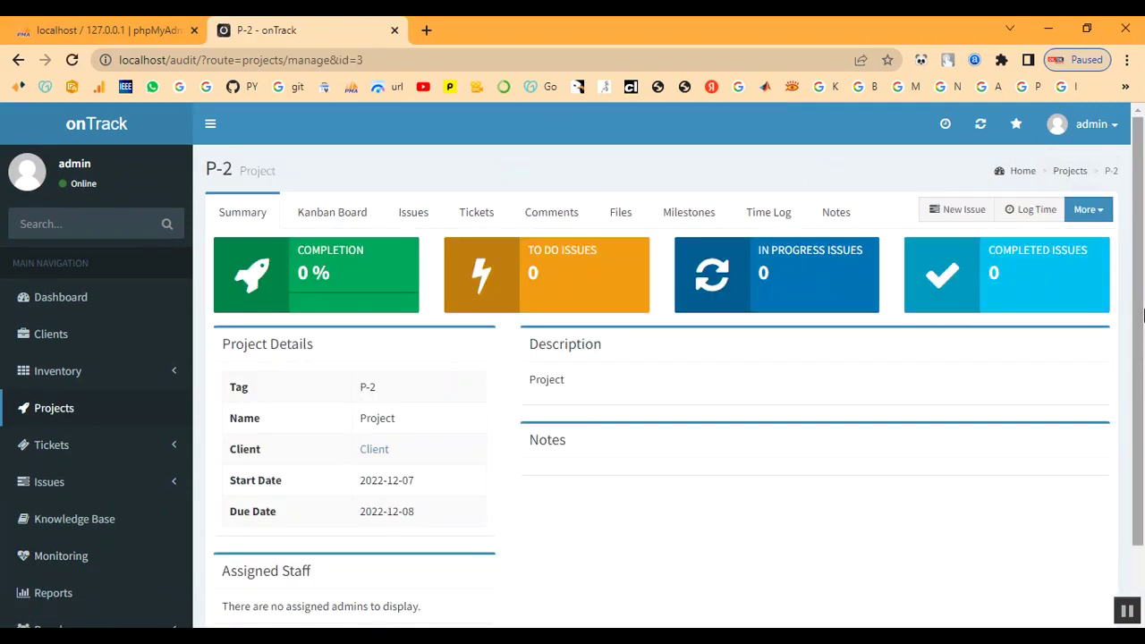
pyautogui.click(952, 215)
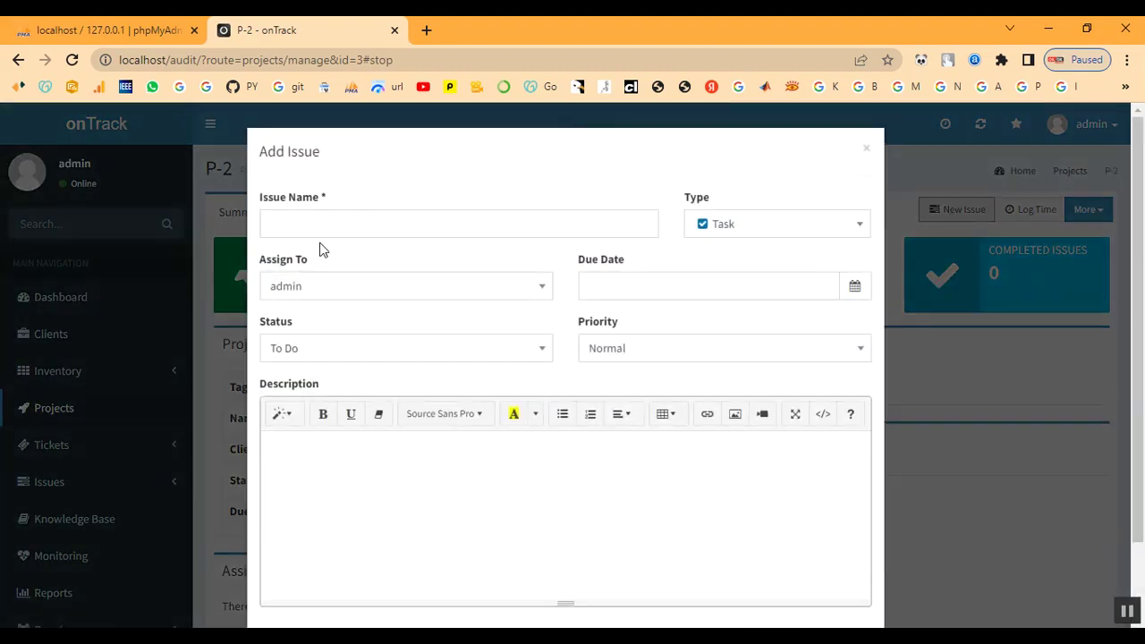
pyautogui.click(323, 223)
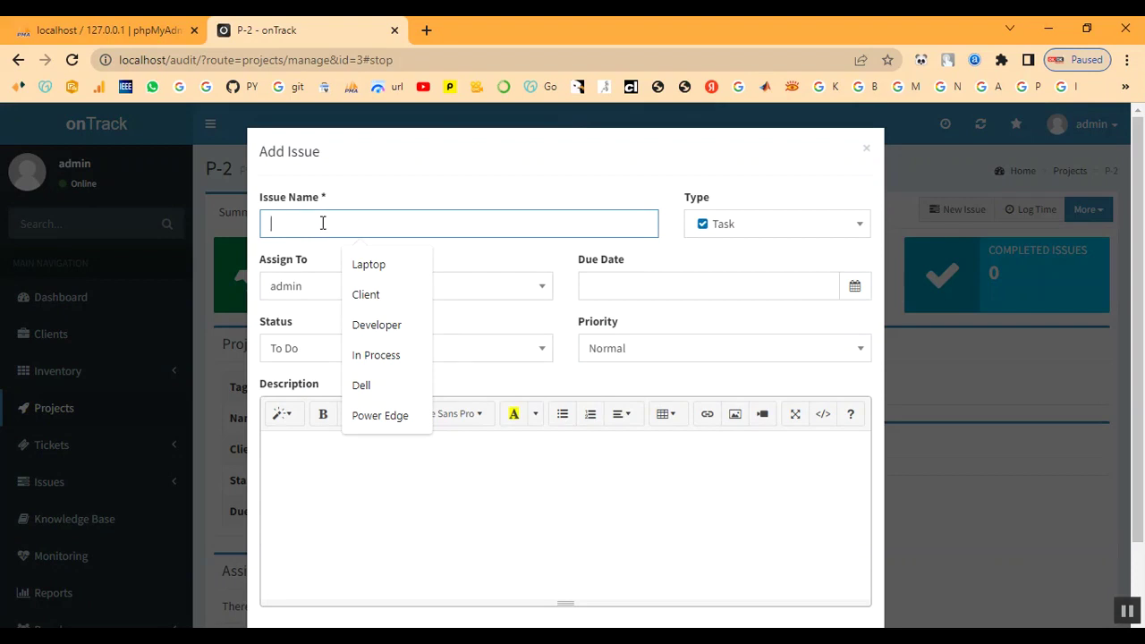
pyautogui.write('Configure Active Directory')
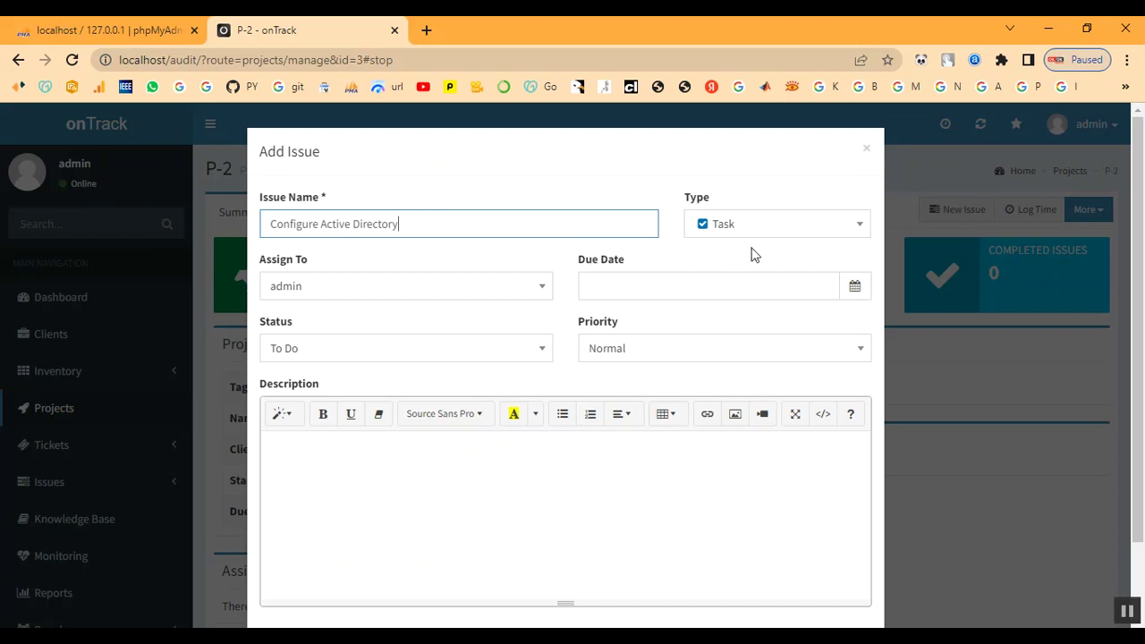
pyautogui.click(448, 300)
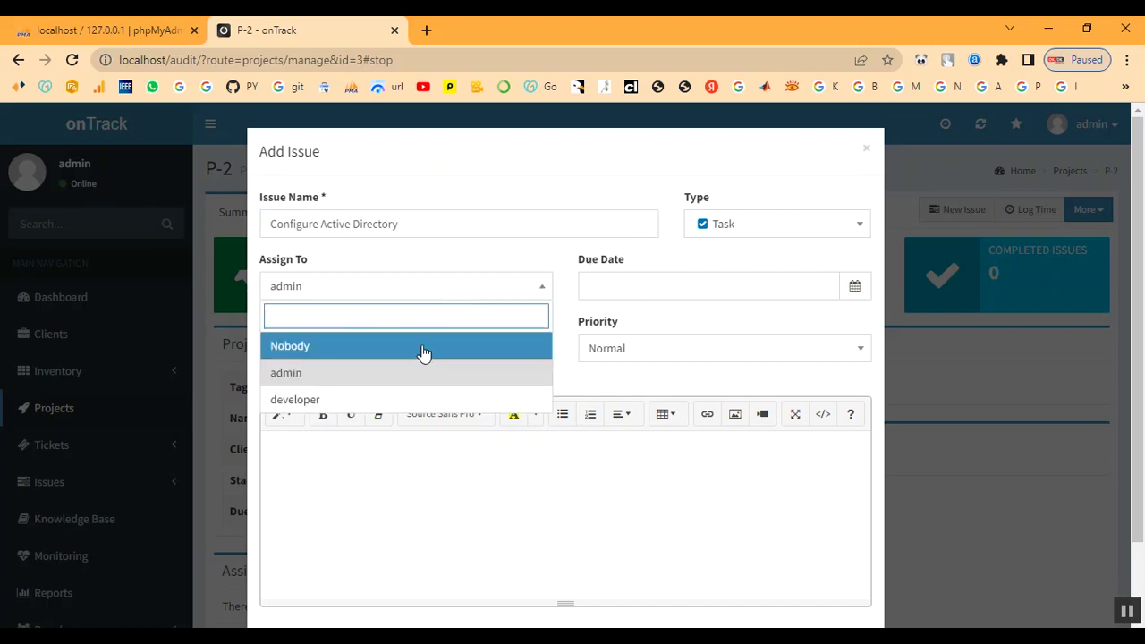
pyautogui.click(413, 373)
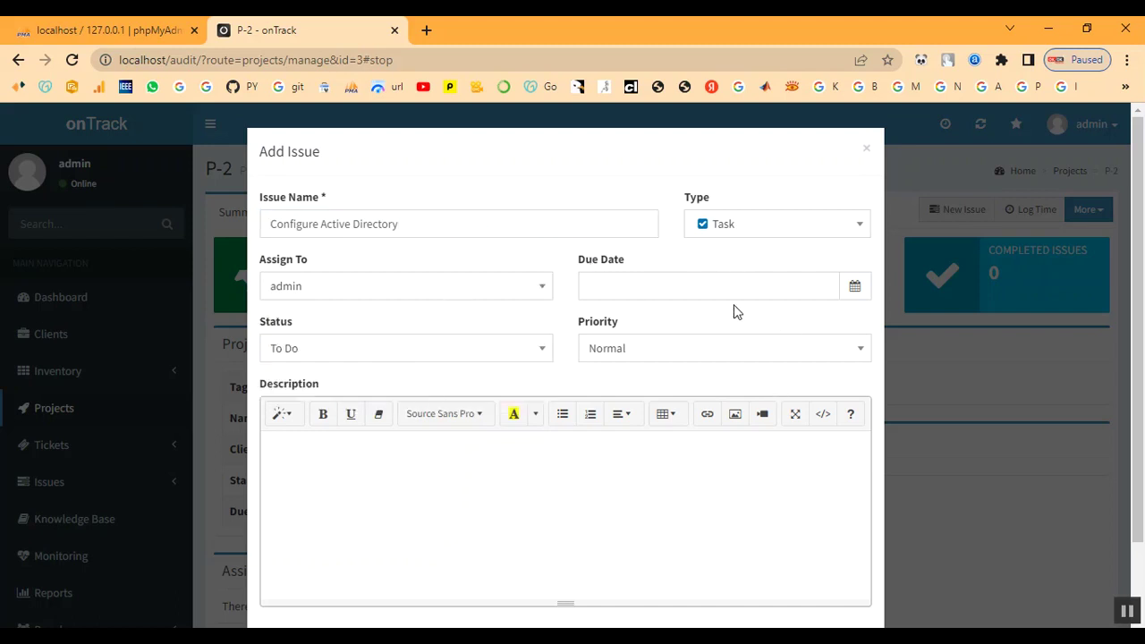
# - Set due 2022-12-07, status In Progress, priority High, description Issue, and create it
pyautogui.click(701, 283)
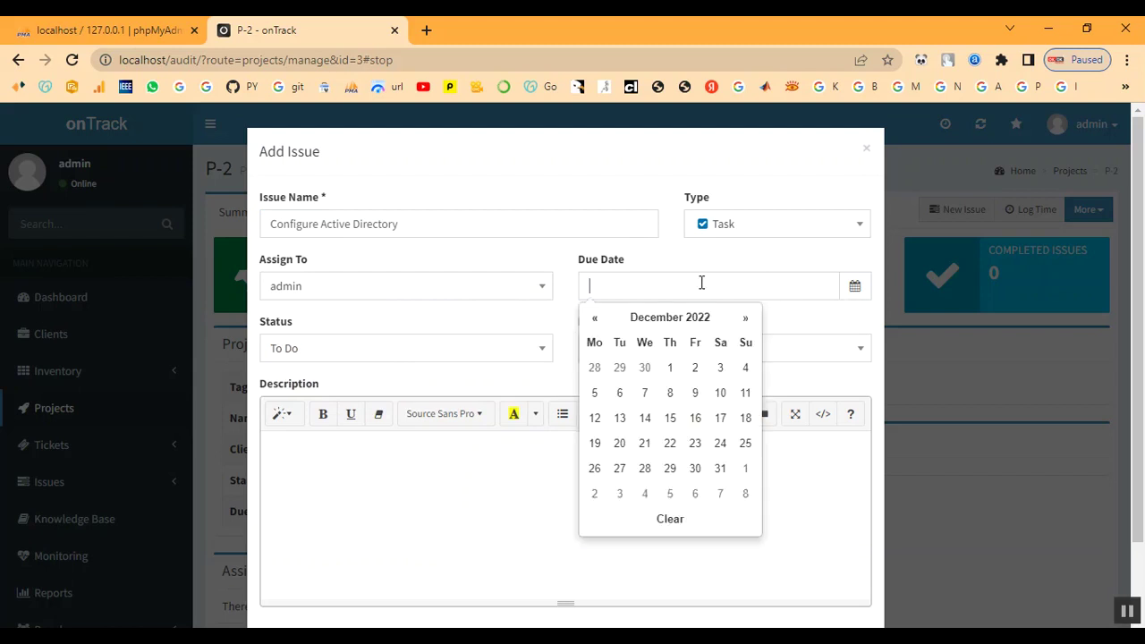
pyautogui.click(641, 398)
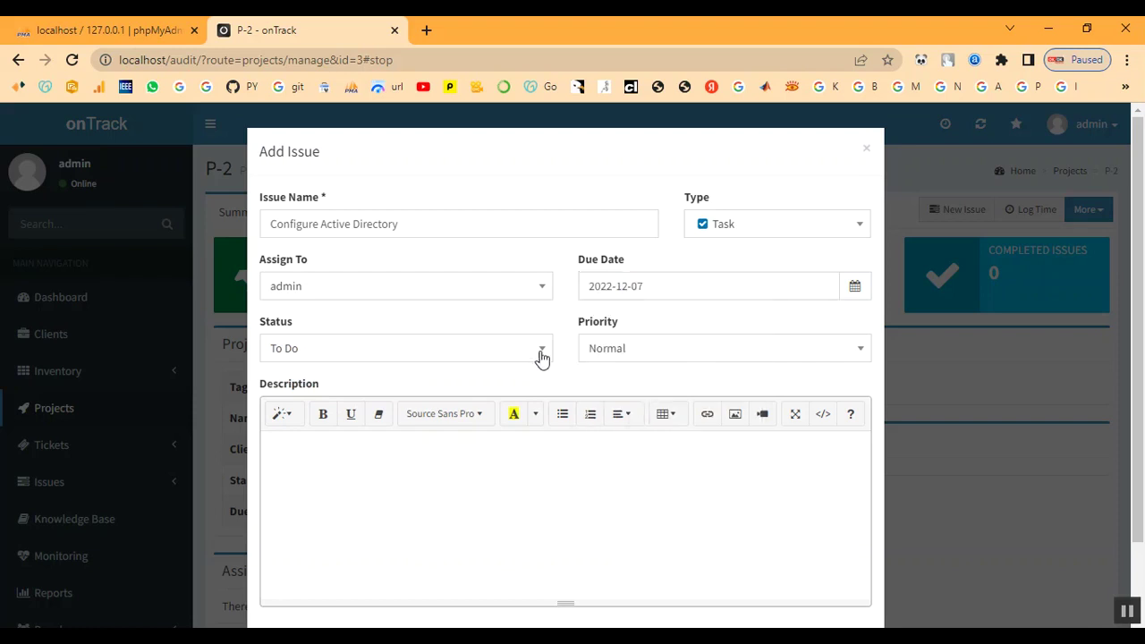
pyautogui.click(421, 356)
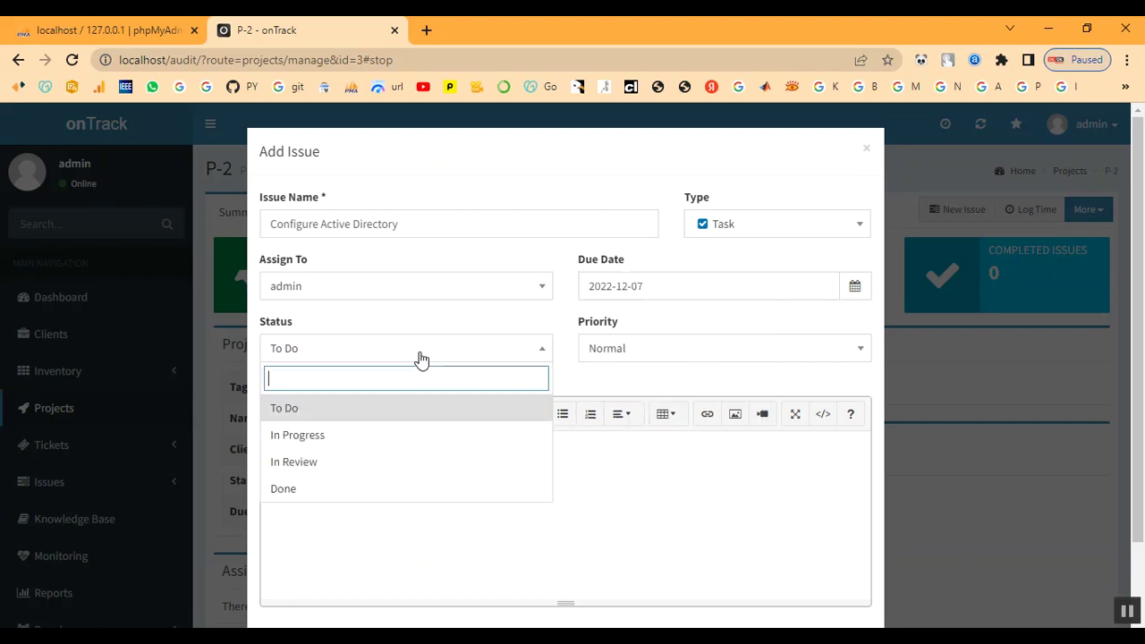
pyautogui.click(370, 445)
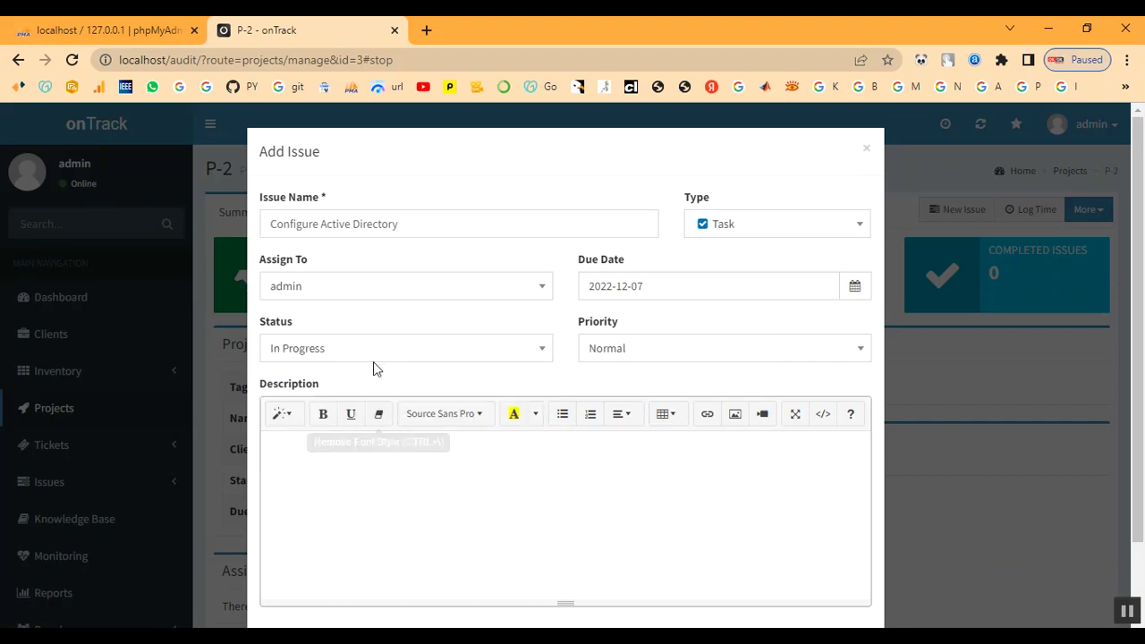
pyautogui.click(756, 359)
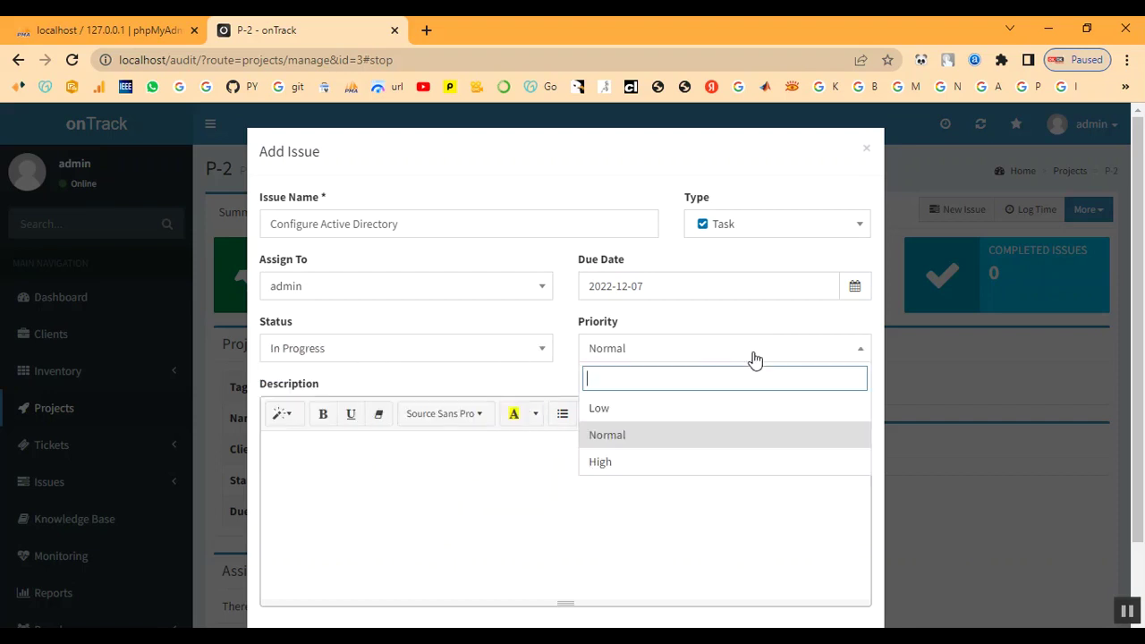
pyautogui.click(717, 462)
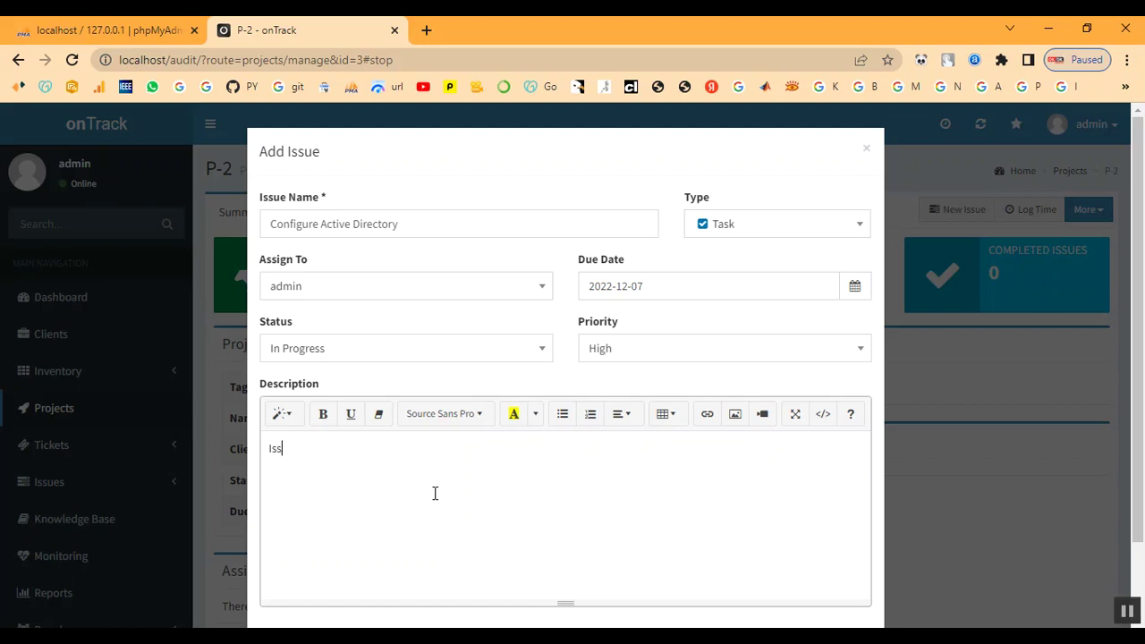
pyautogui.scroll(-2, 435, 493)
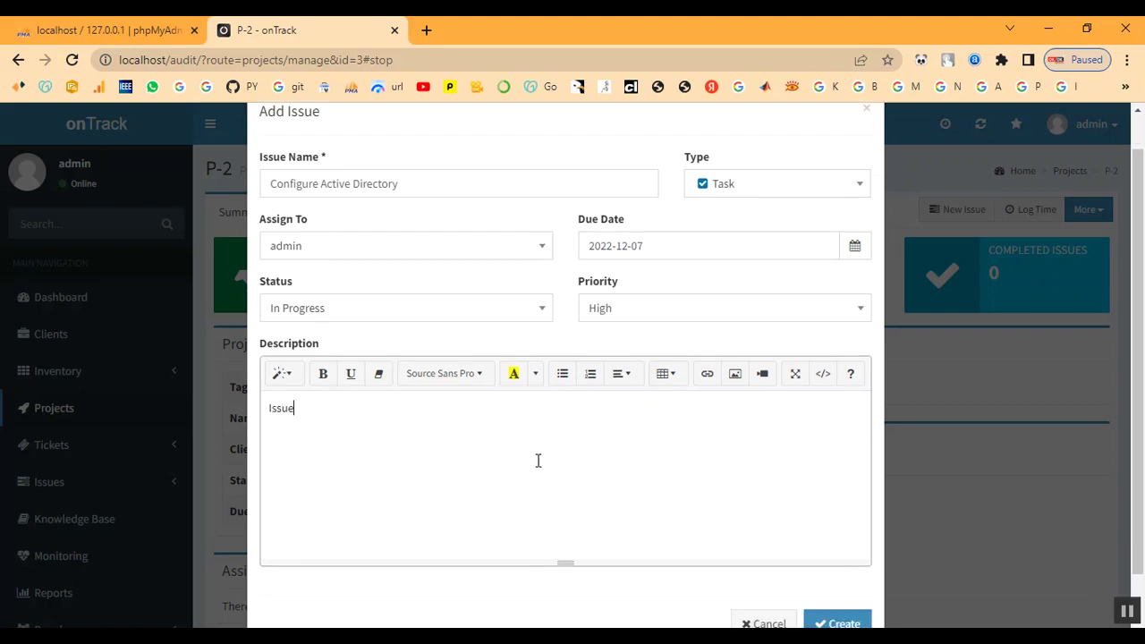
pyautogui.click(824, 575)
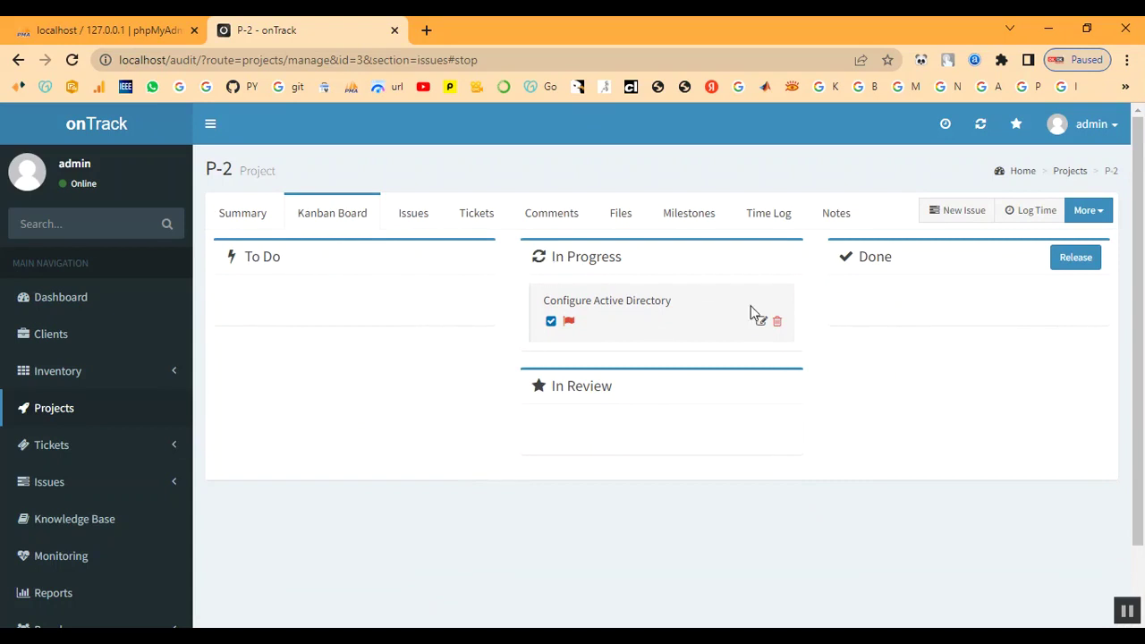
# - Switch to P-2's Summary, then open the Active Issues list
pyautogui.click(243, 224)
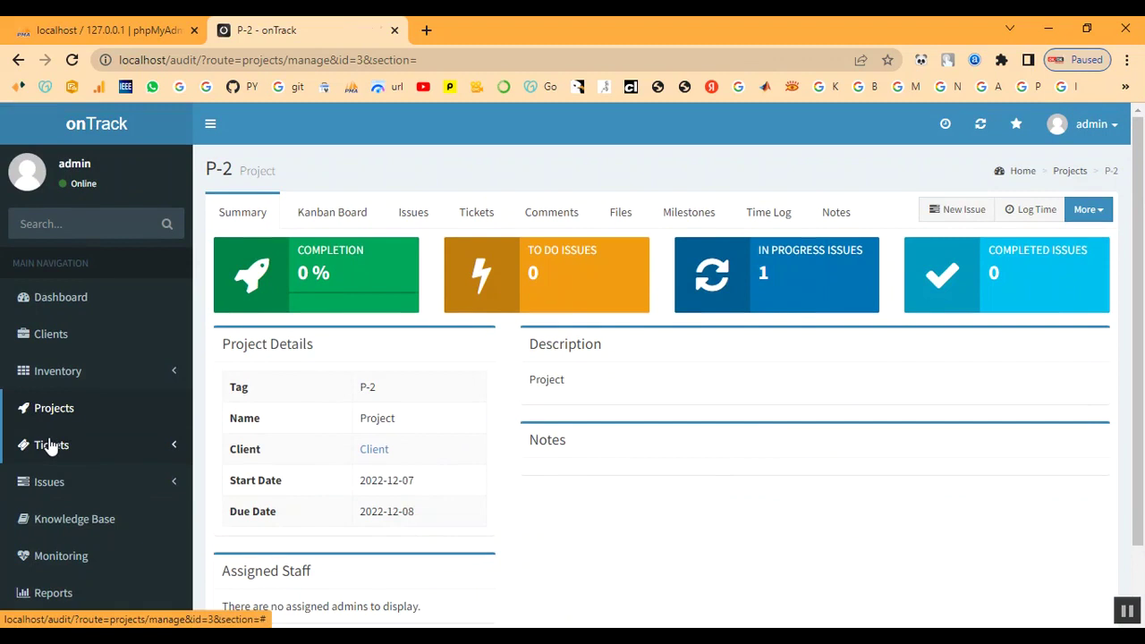
pyautogui.click(42, 482)
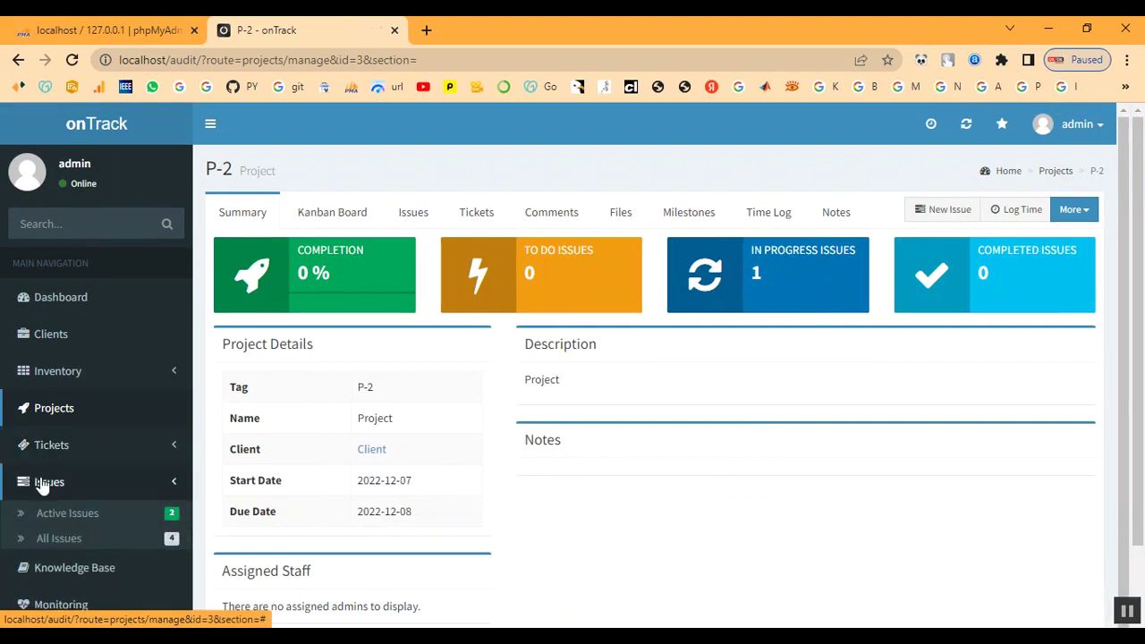
pyautogui.click(43, 514)
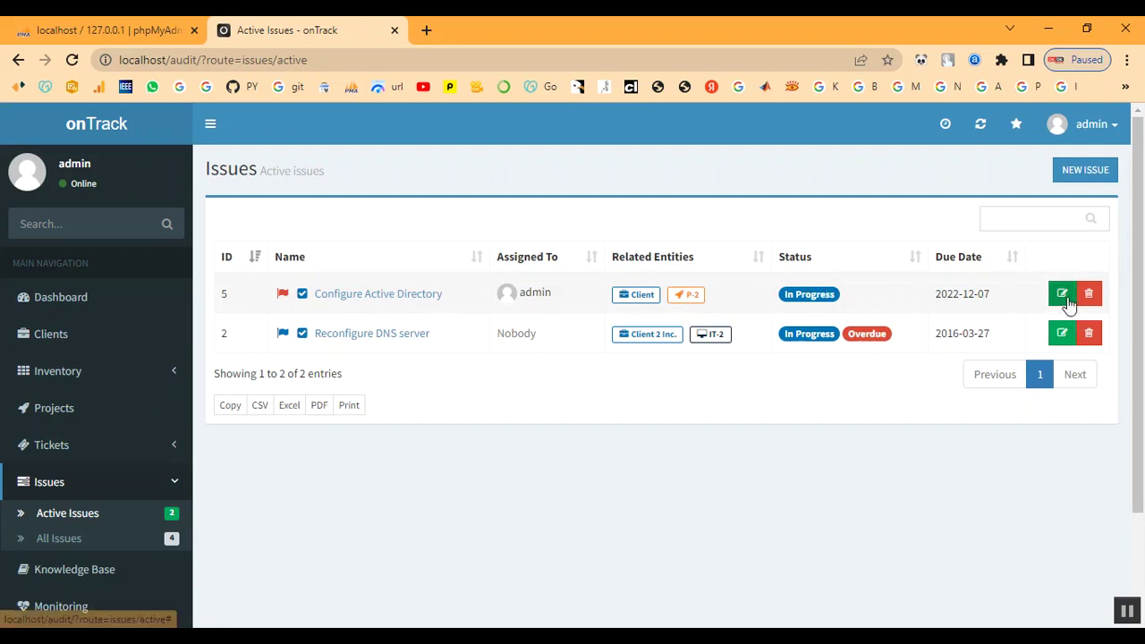
# - Change issue 5 Configure Active Directory's status to Done and save it
pyautogui.click(338, 295)
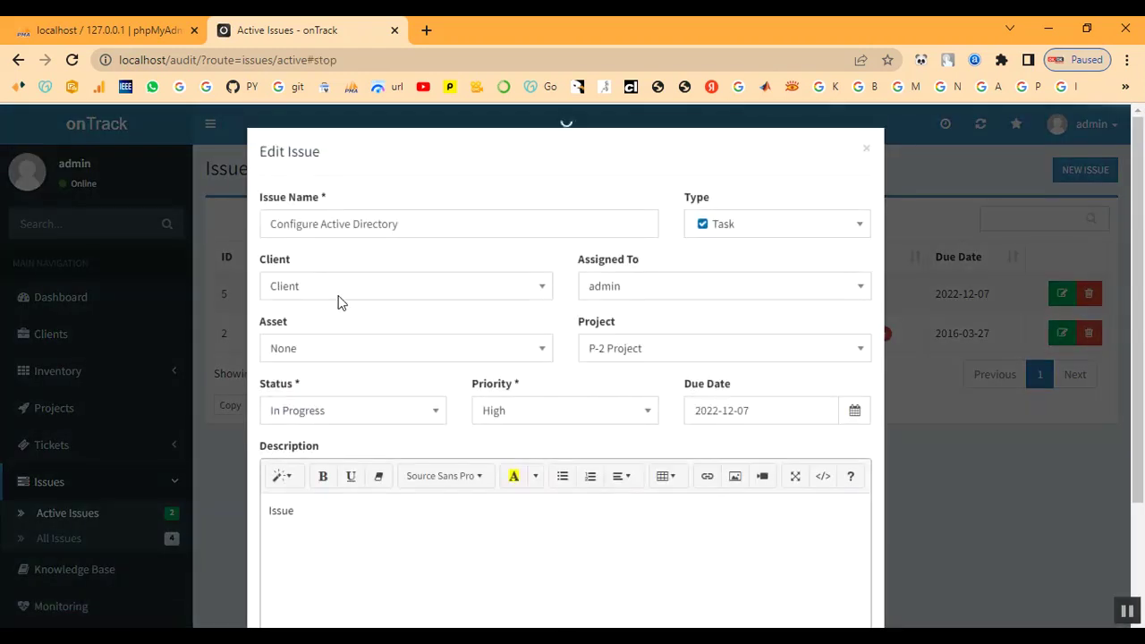
pyautogui.scroll(-2, 459, 491)
pyautogui.scroll(2, 462, 493)
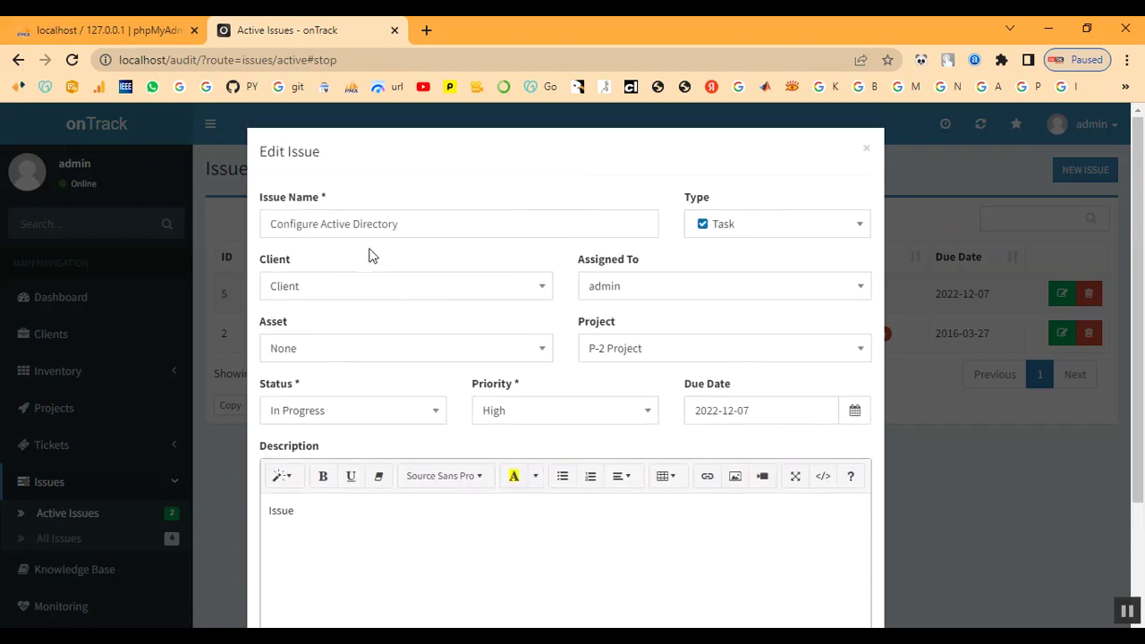
pyautogui.click(866, 149)
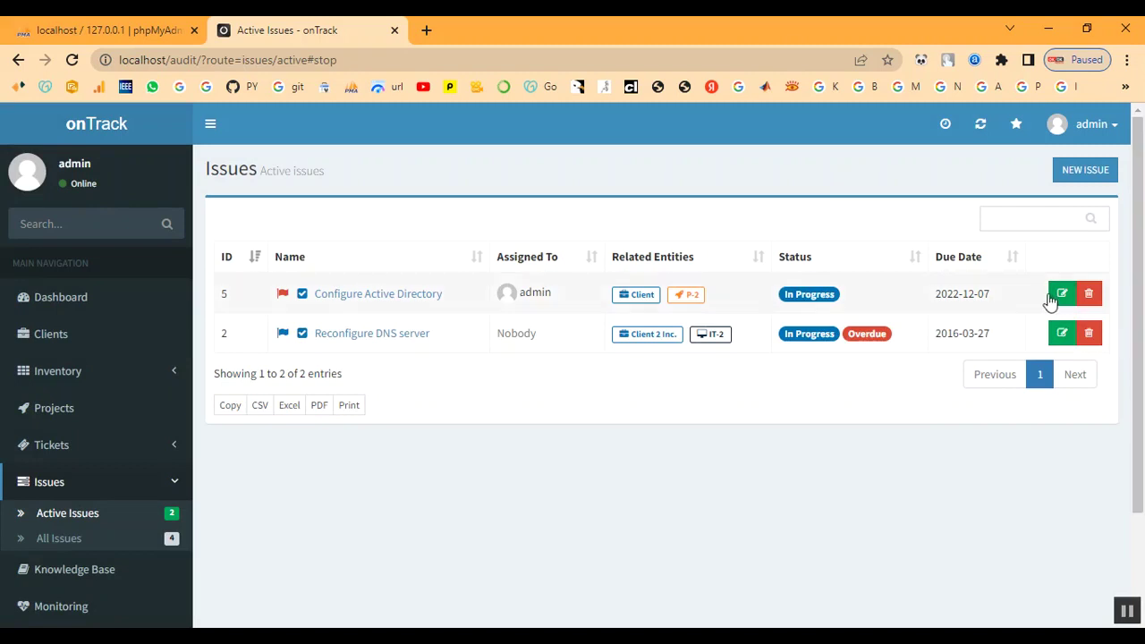
pyautogui.click(1060, 295)
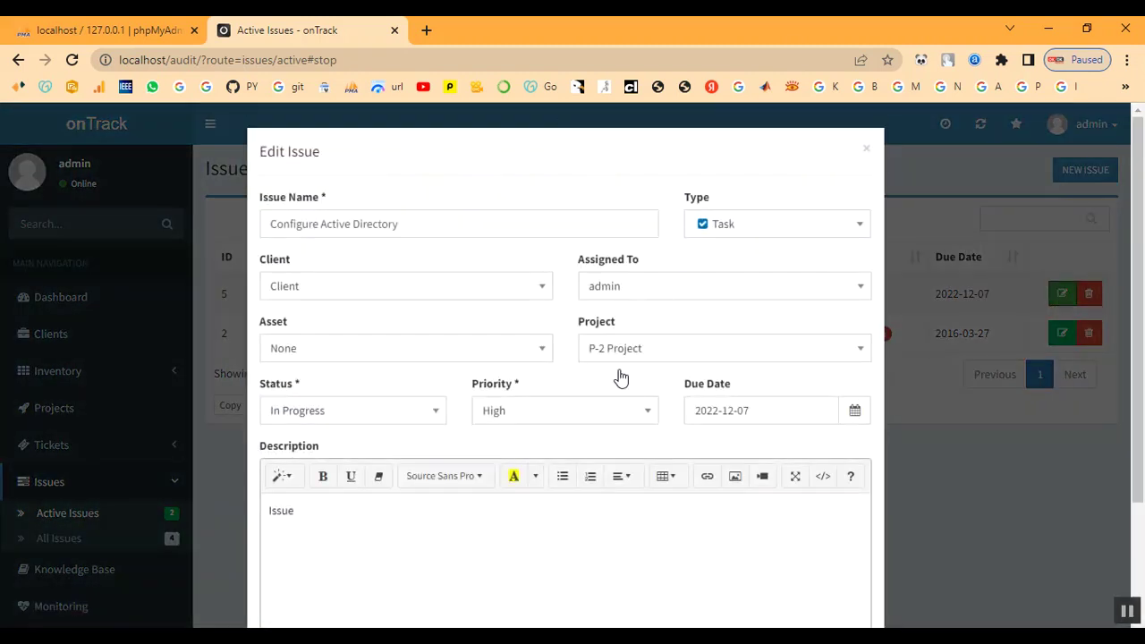
pyautogui.click(324, 411)
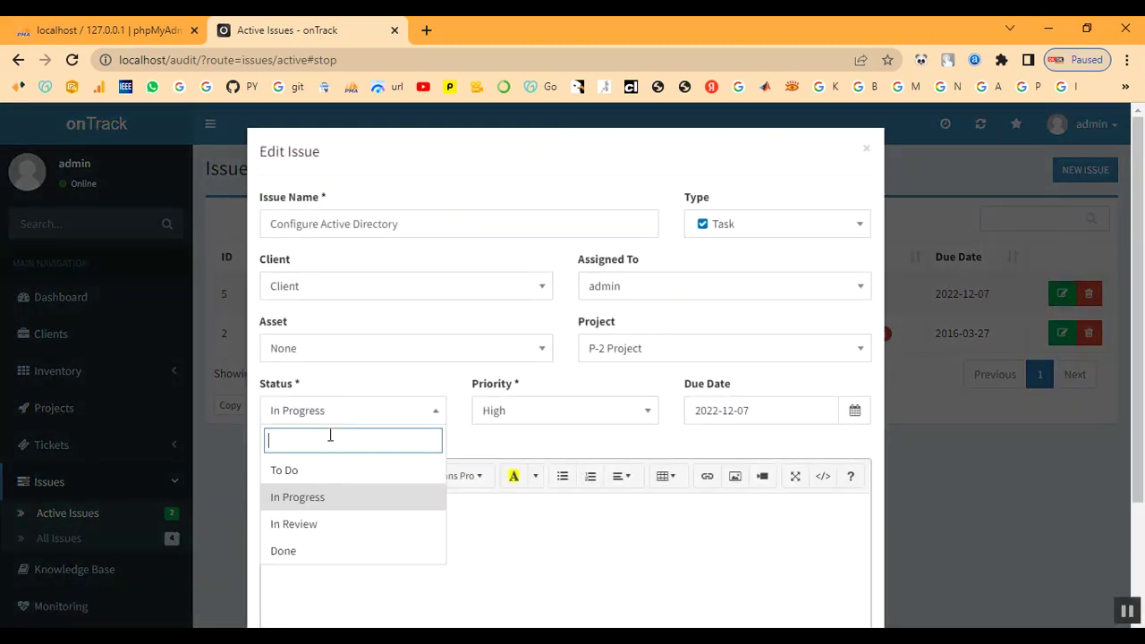
pyautogui.click(331, 551)
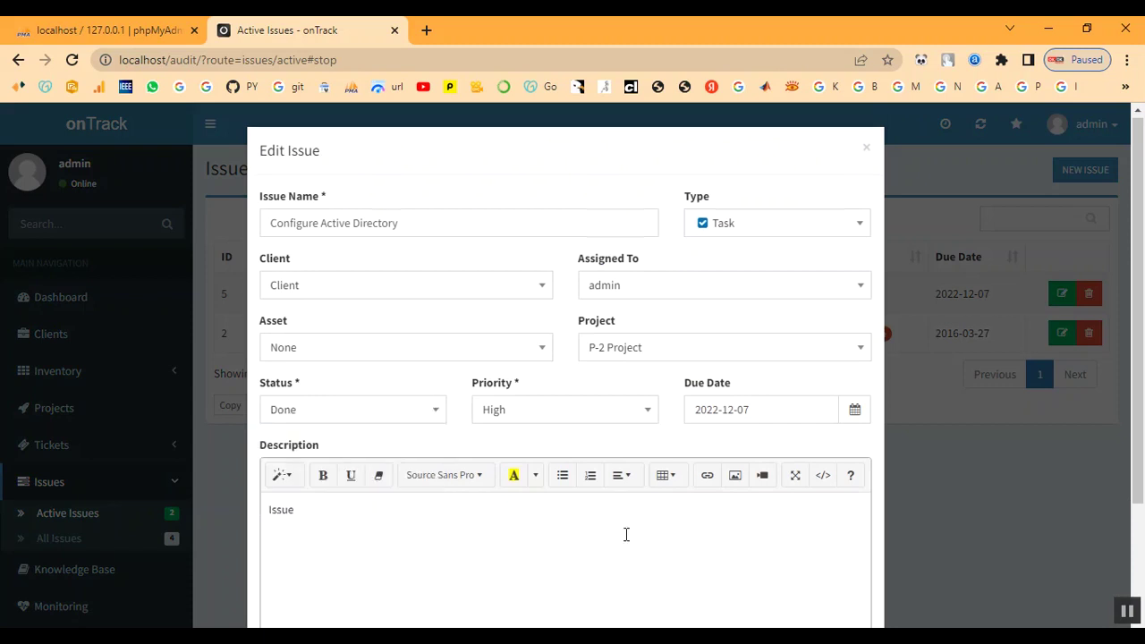
pyautogui.scroll(-2, 626, 535)
pyautogui.click(840, 583)
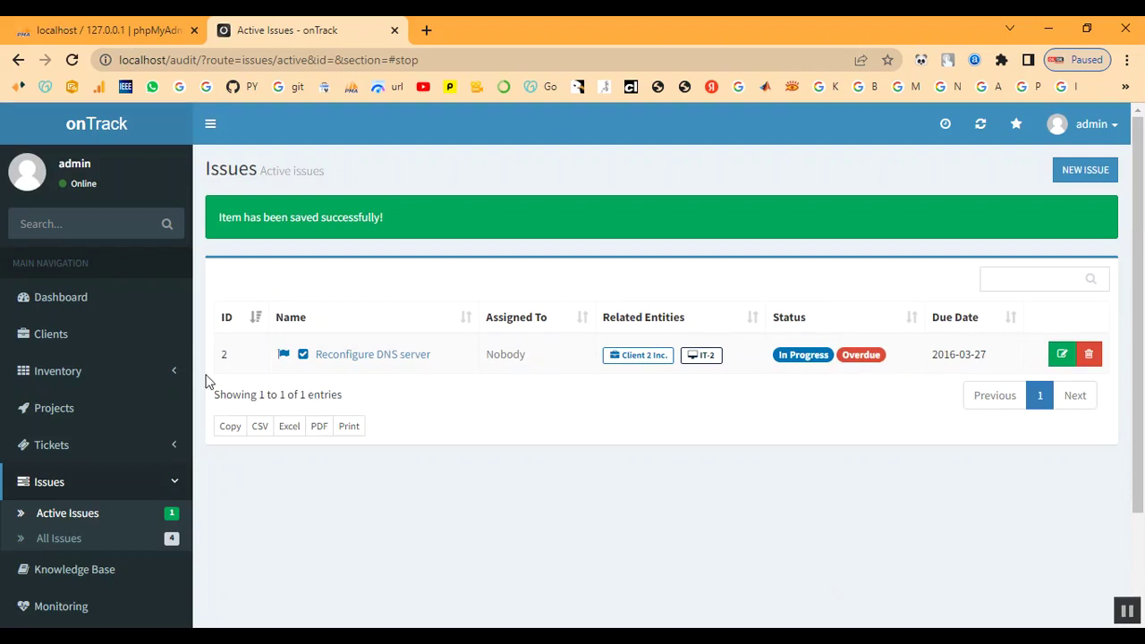
# - Open project P-2's summary page from the Projects list
pyautogui.click(51, 417)
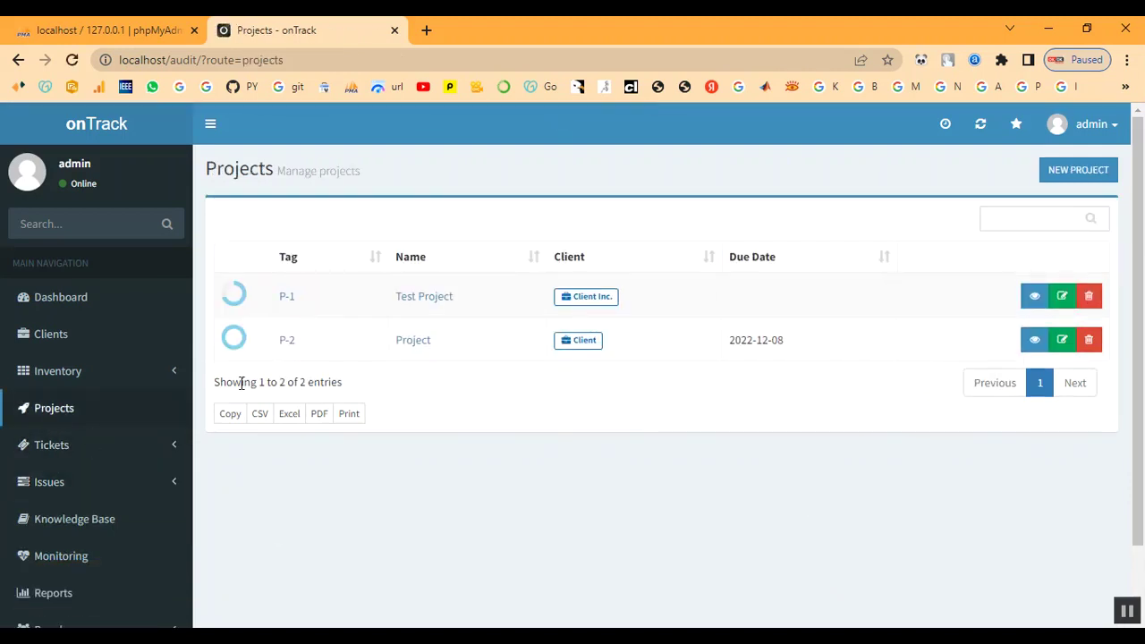
pyautogui.click(288, 348)
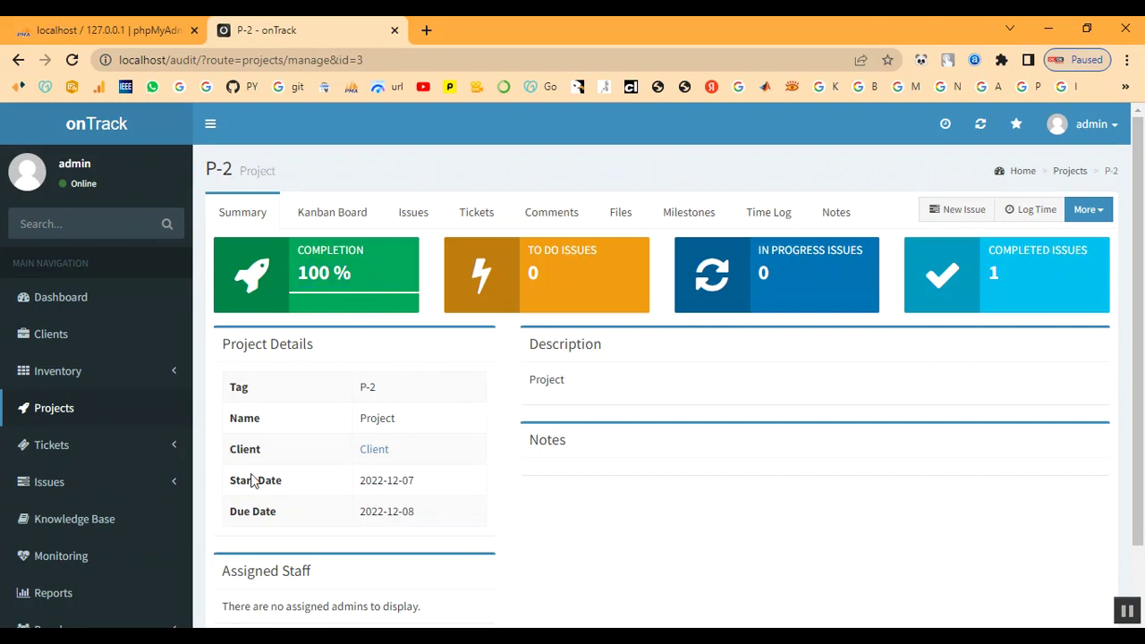
# - Reopen project P-2 and show its Tickets section, which lists no tickets
pyautogui.scroll(-1, 31, 557)
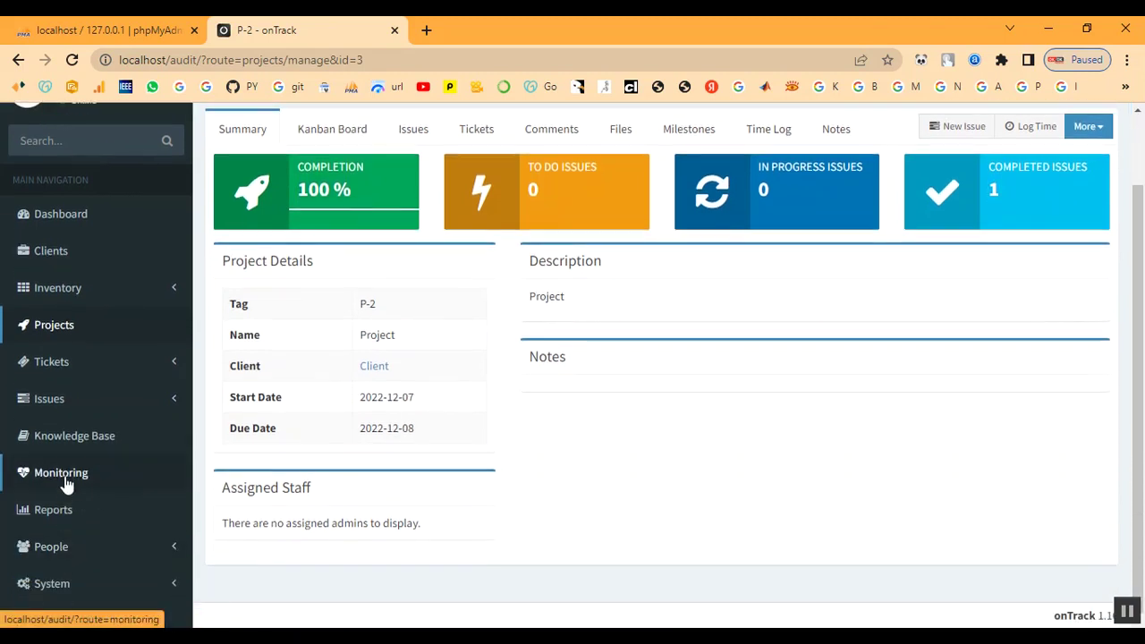
pyautogui.click(51, 363)
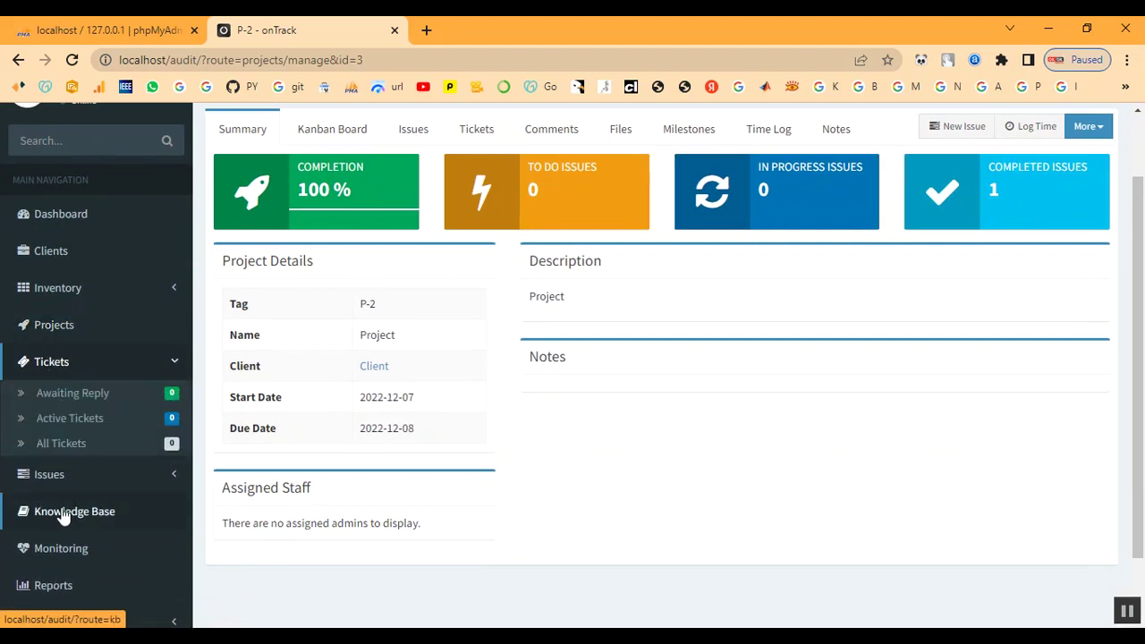
pyautogui.click(55, 330)
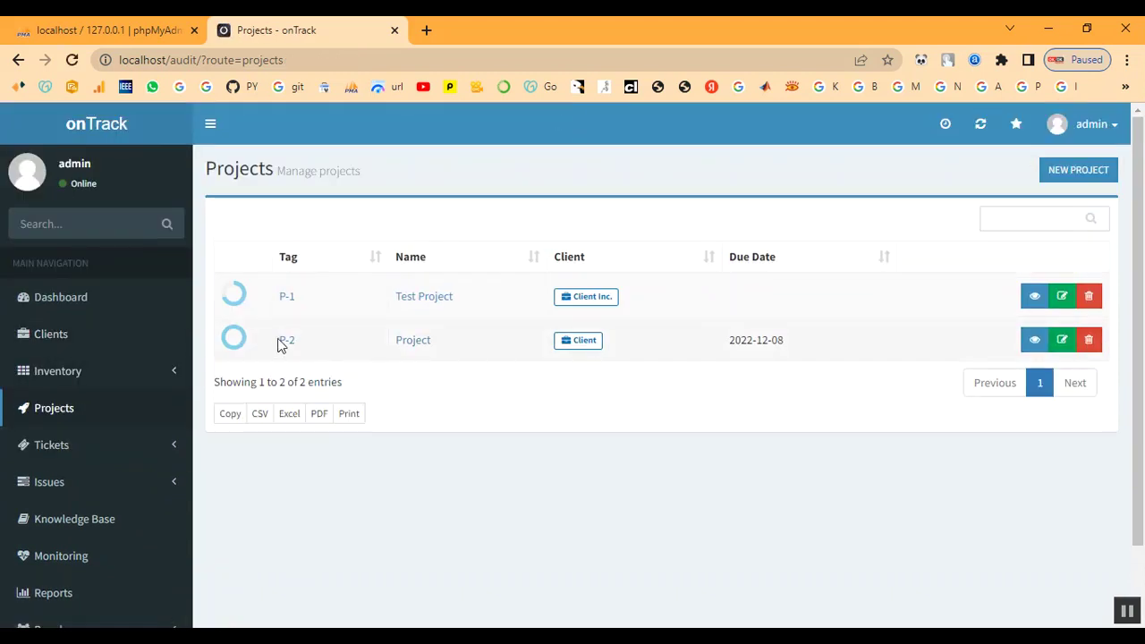
pyautogui.click(279, 341)
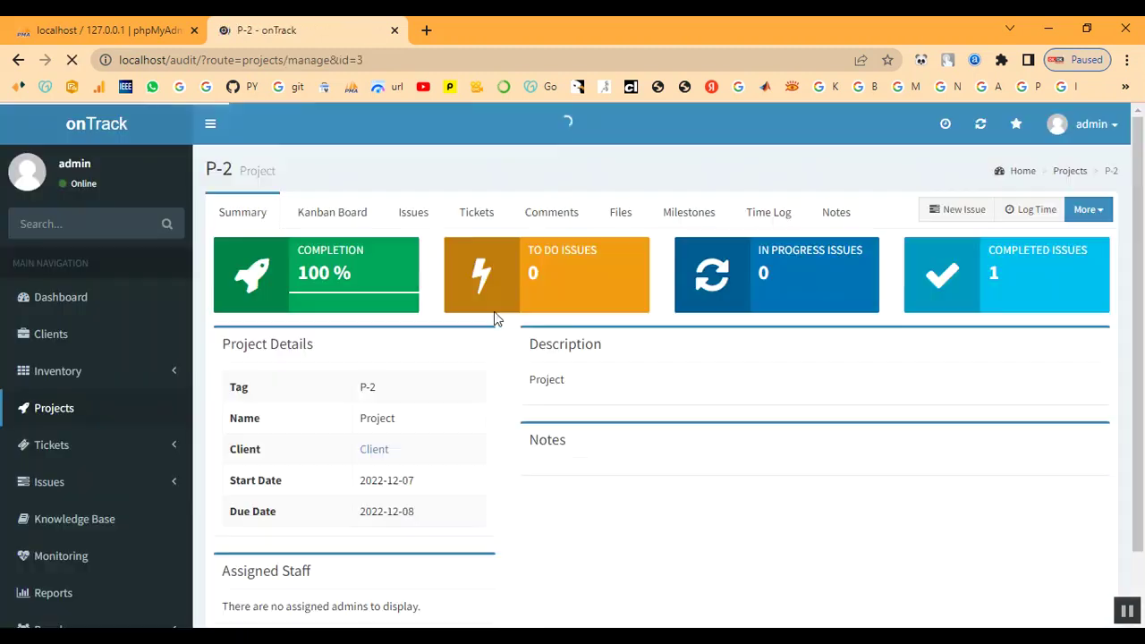
pyautogui.click(471, 218)
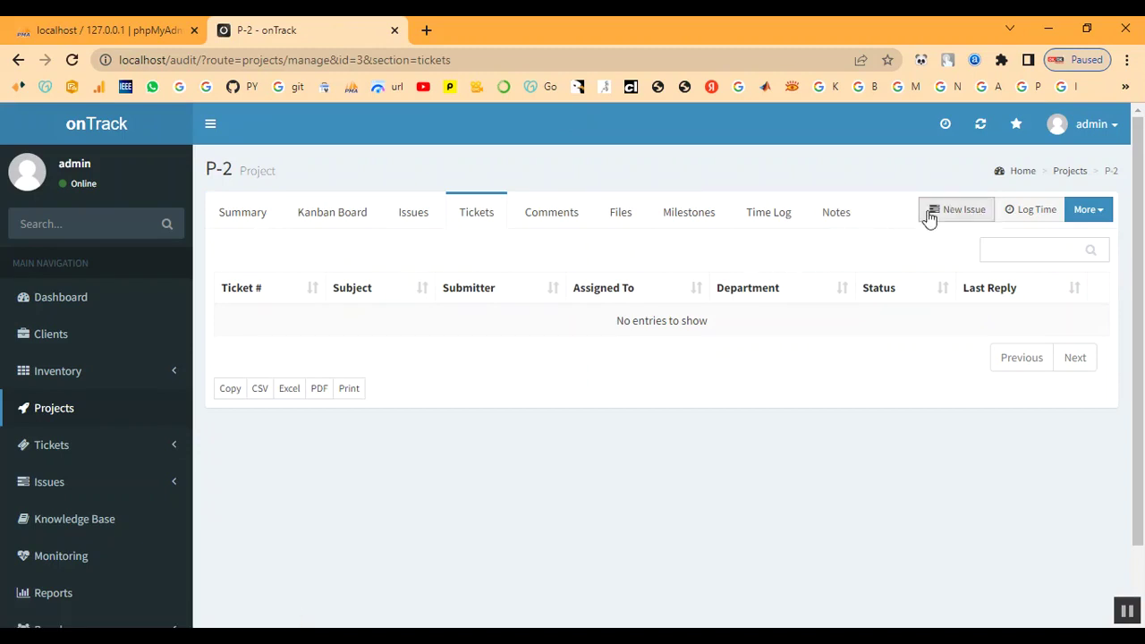
# - Start a new issue for P-2, then discard that form
pyautogui.click(972, 215)
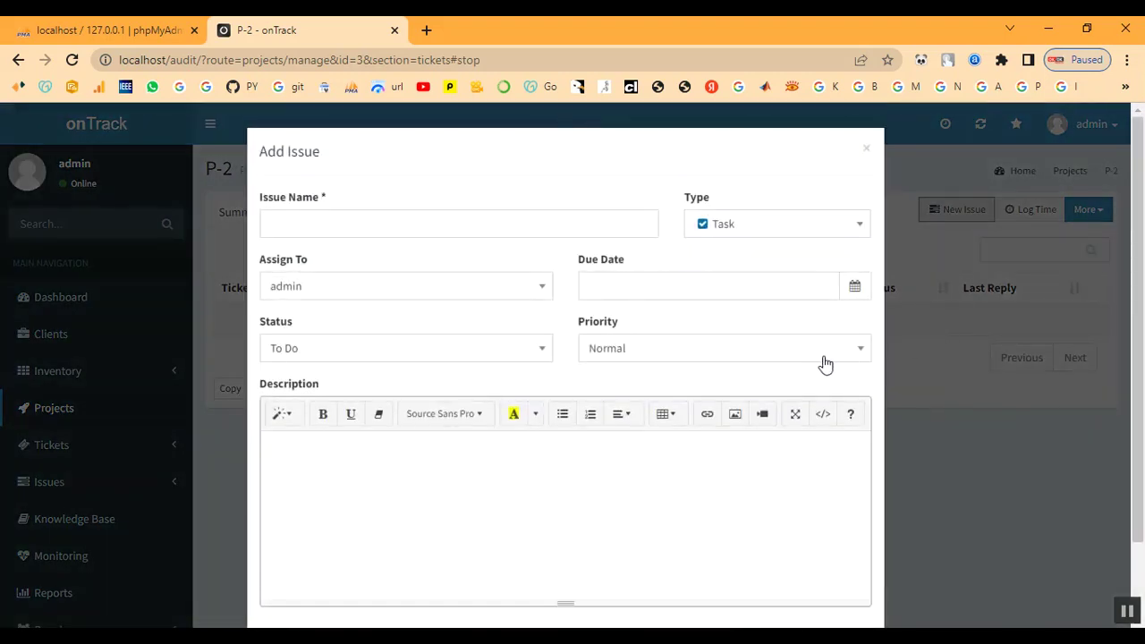
pyautogui.click(336, 227)
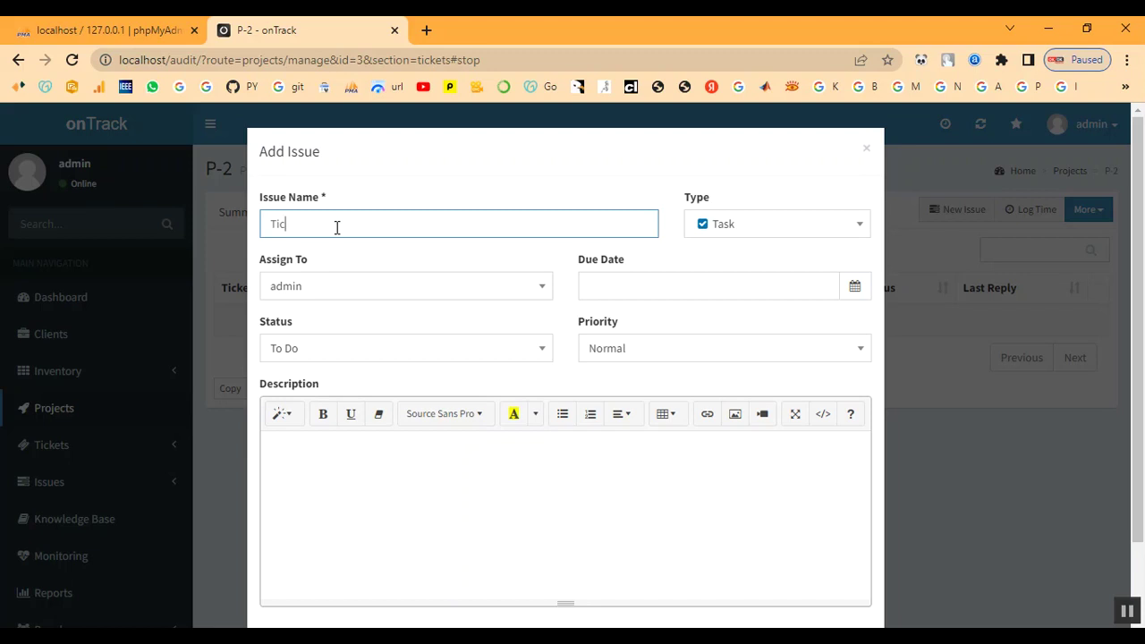
pyautogui.click(866, 149)
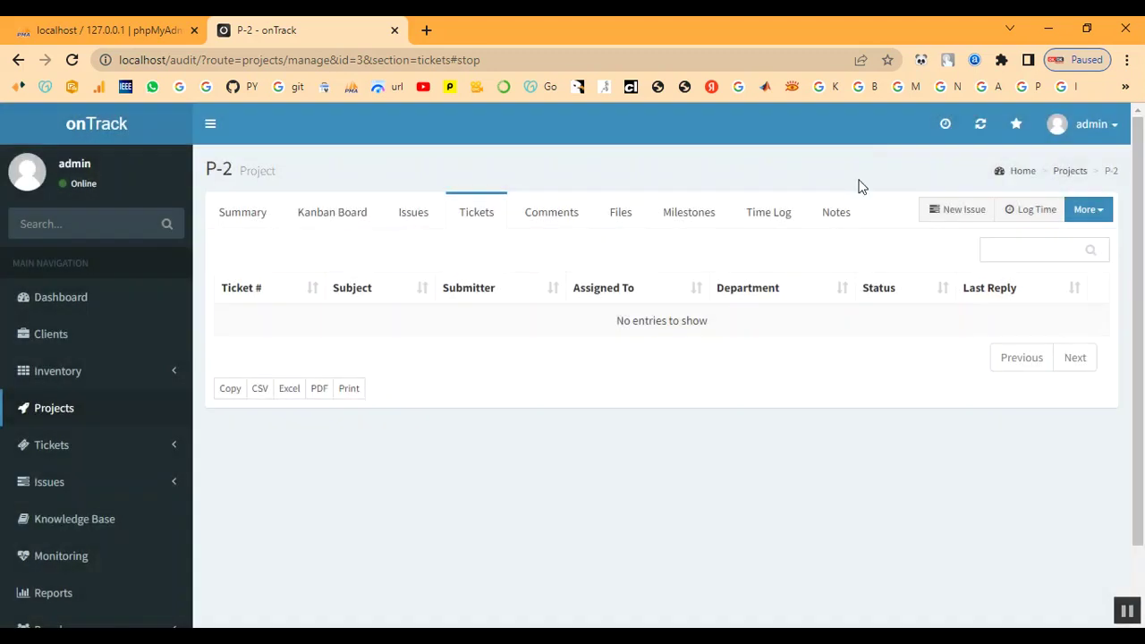
pyautogui.scroll(-1, 86, 358)
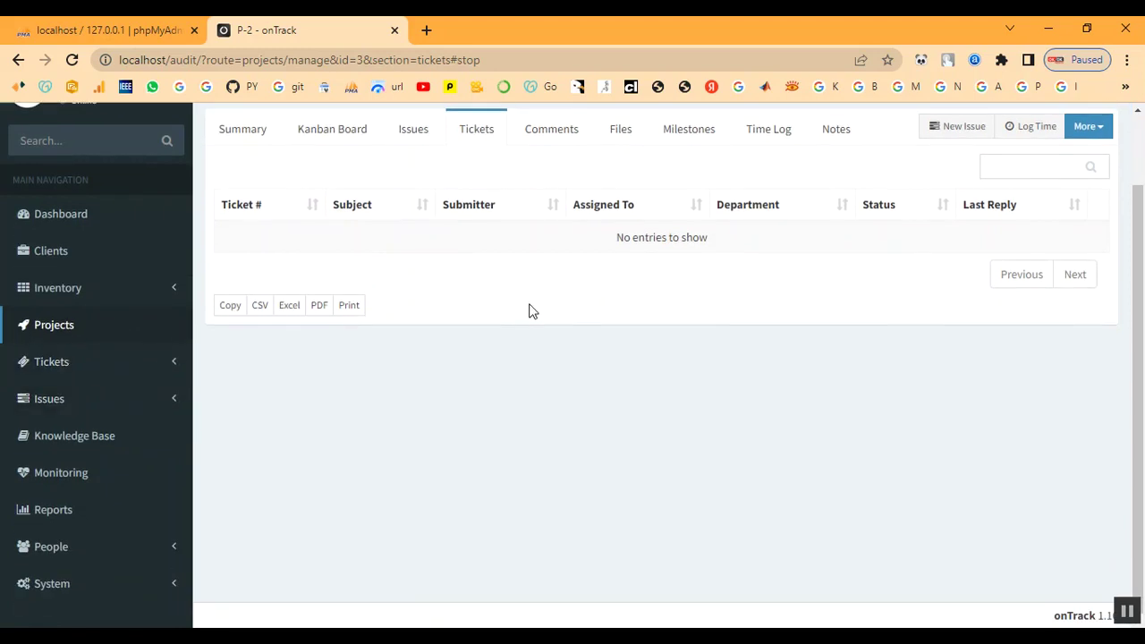
pyautogui.scroll(1, 510, 318)
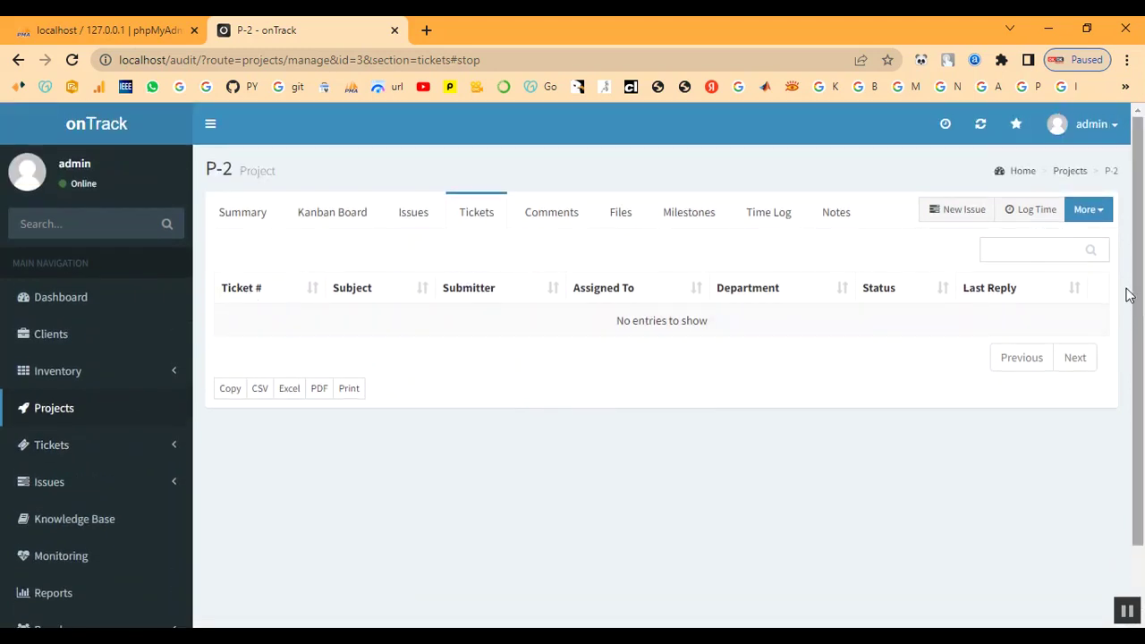
# - Start a new P-2 issue named Ticket, assigned to admin, due 2022-12-07
pyautogui.click(961, 213)
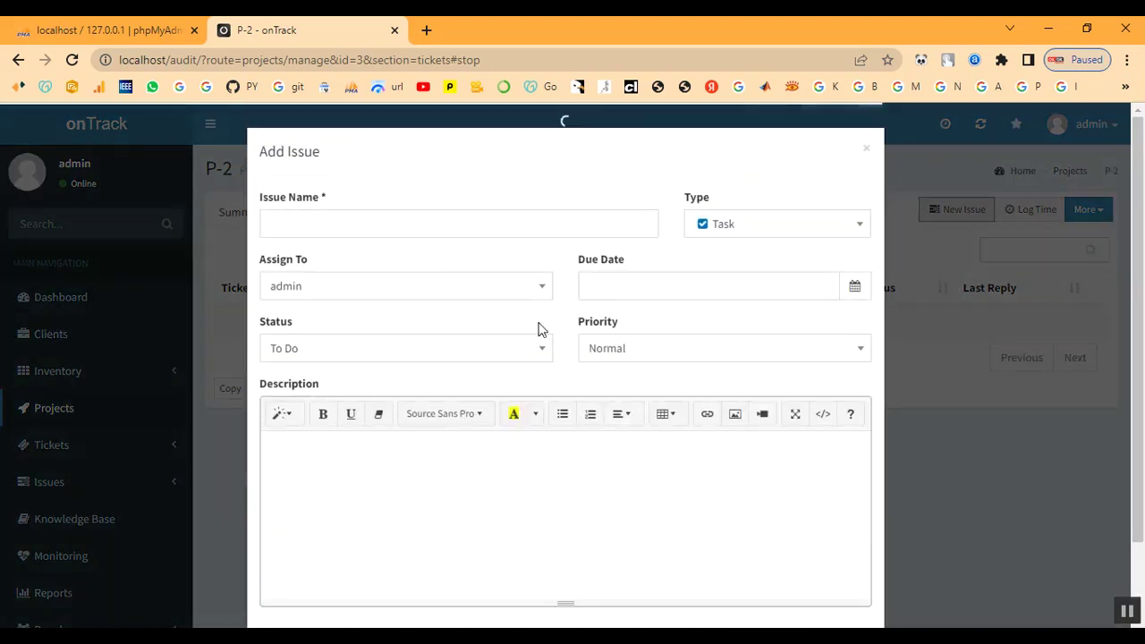
pyautogui.click(371, 225)
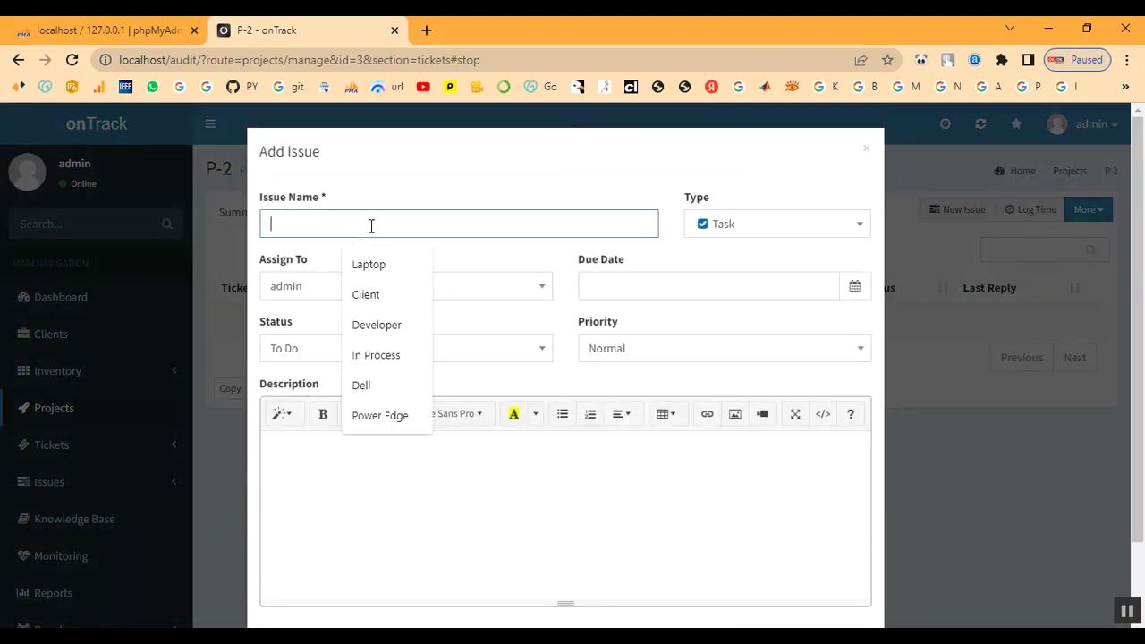
pyautogui.write('Ticket')
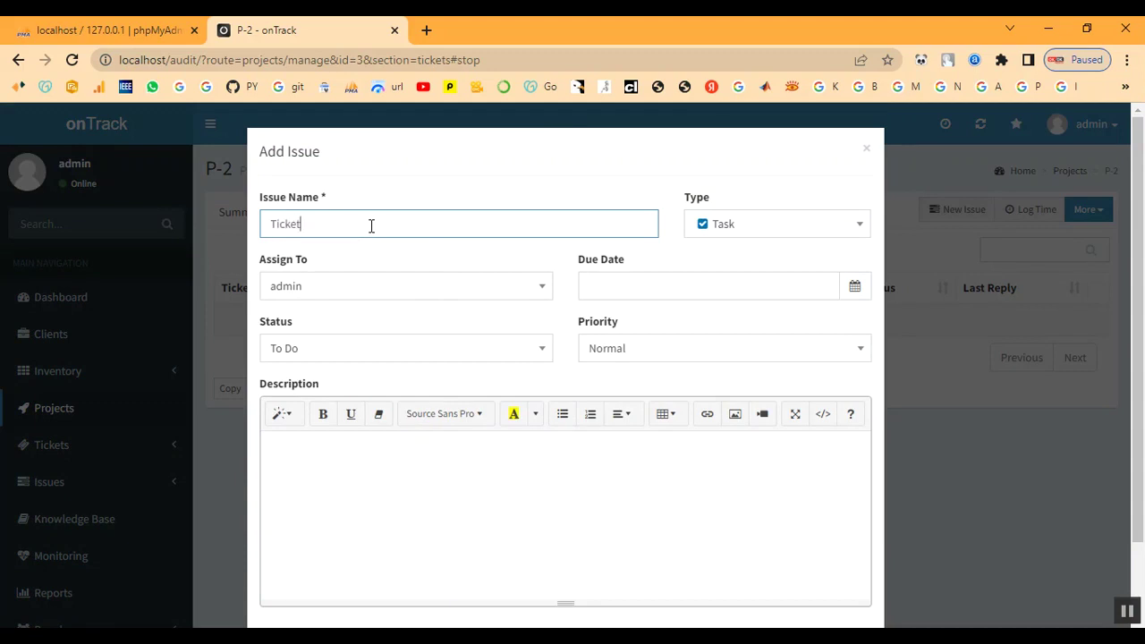
pyautogui.click(404, 294)
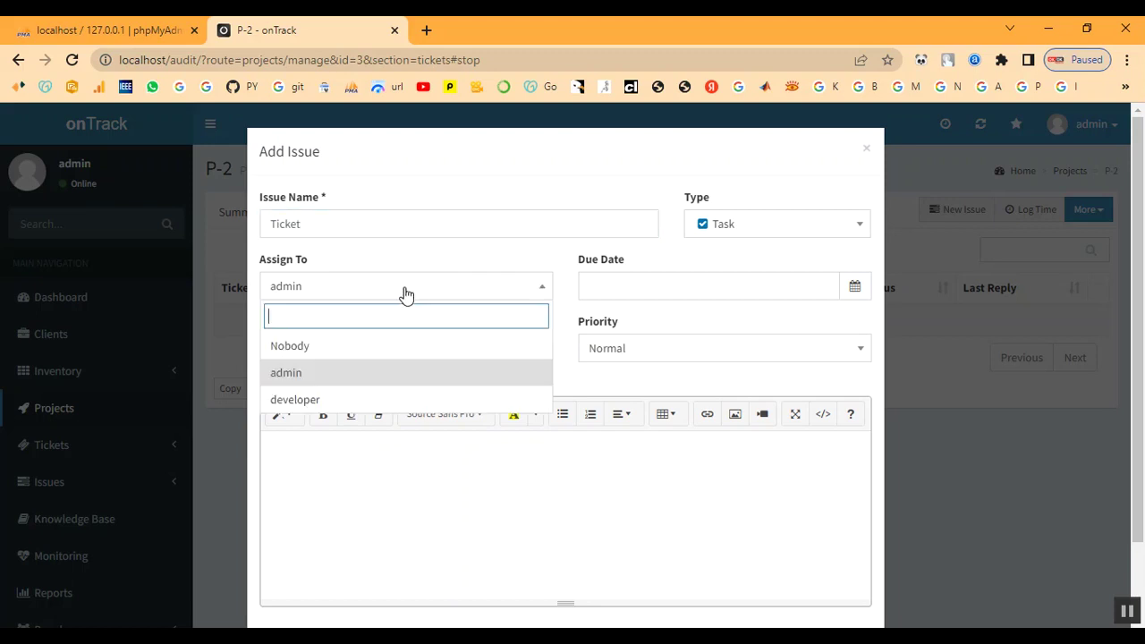
pyautogui.click(772, 288)
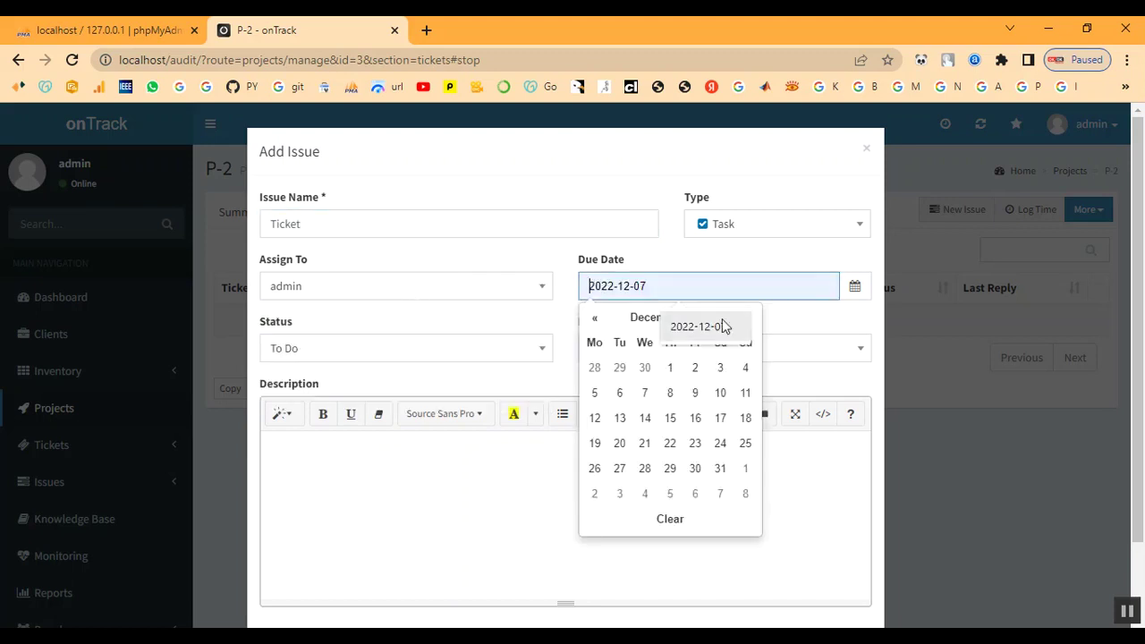
pyautogui.click(646, 395)
# - Set the issue's status to In Progress and its priority to High
pyautogui.click(345, 360)
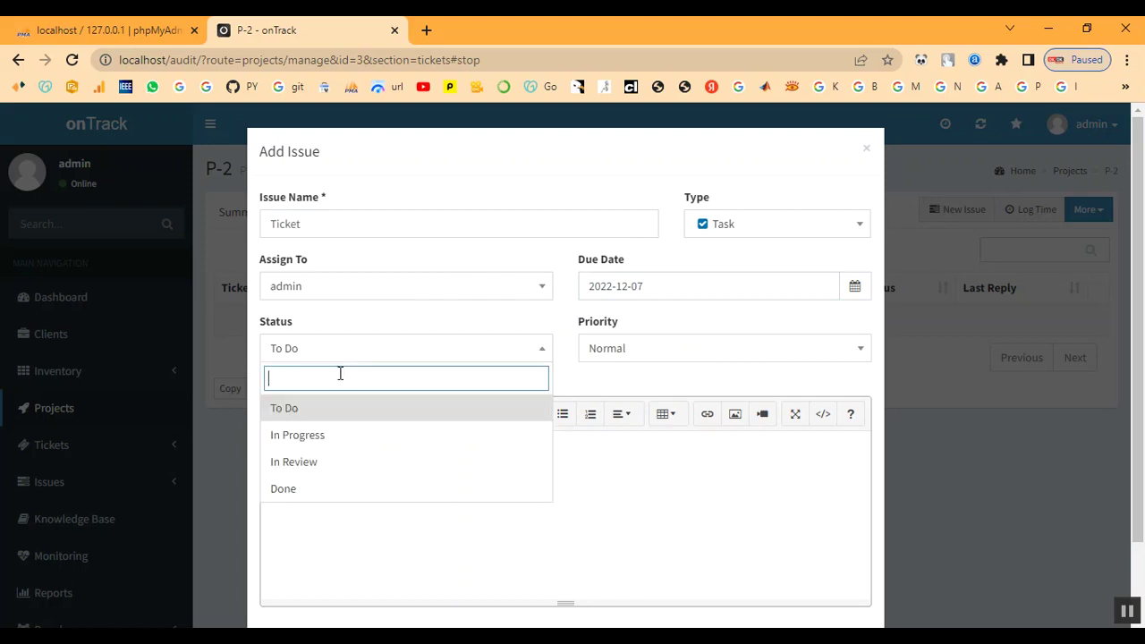
pyautogui.click(340, 437)
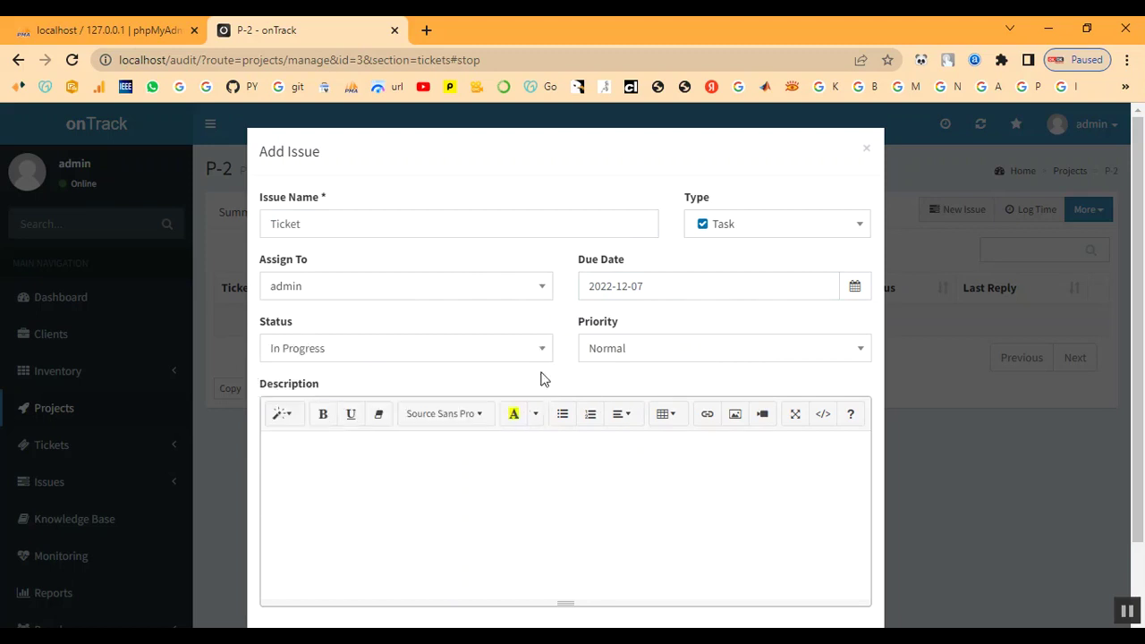
pyautogui.click(706, 351)
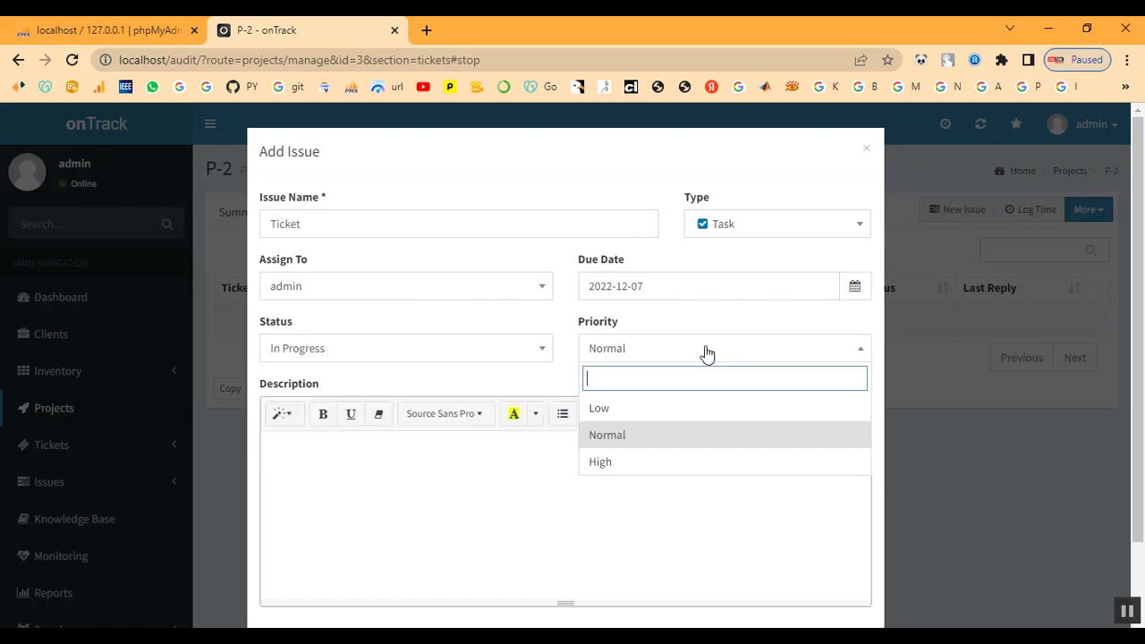
pyautogui.click(677, 462)
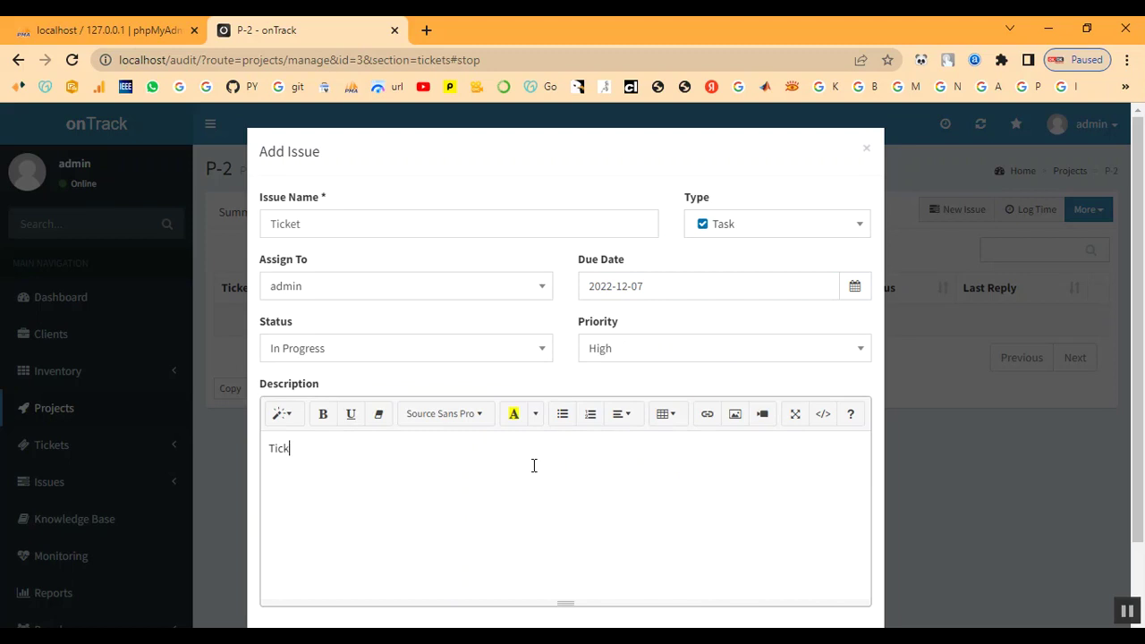
pyautogui.scroll(-1, 541, 456)
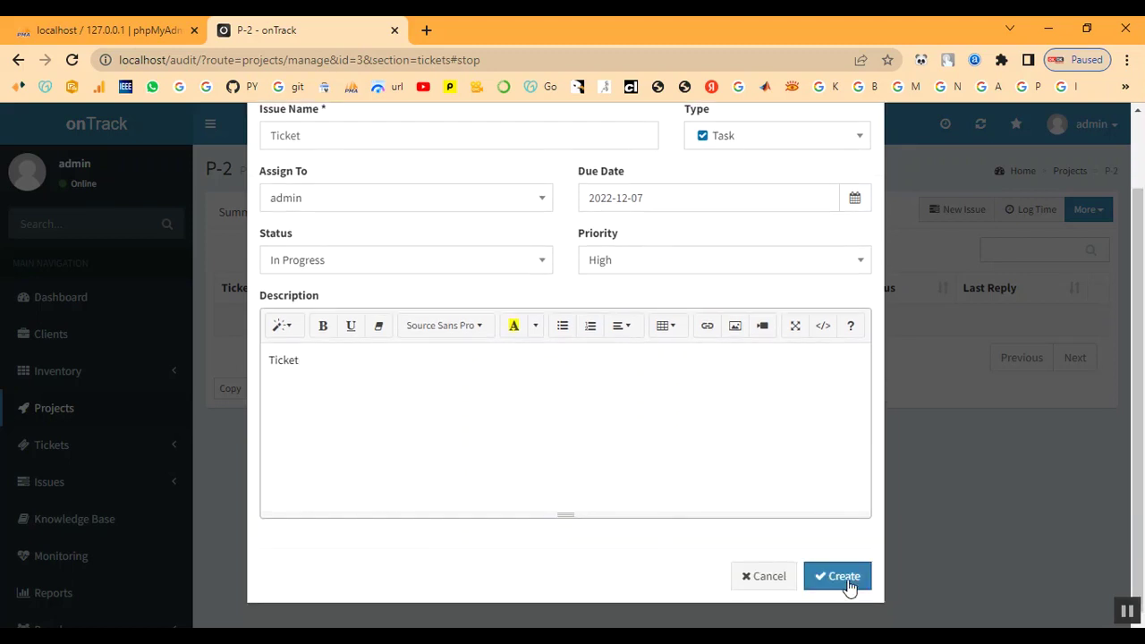
# - Save the Ticket issue, then start a new ticket from Tickets > Awaiting Reply
pyautogui.click(844, 578)
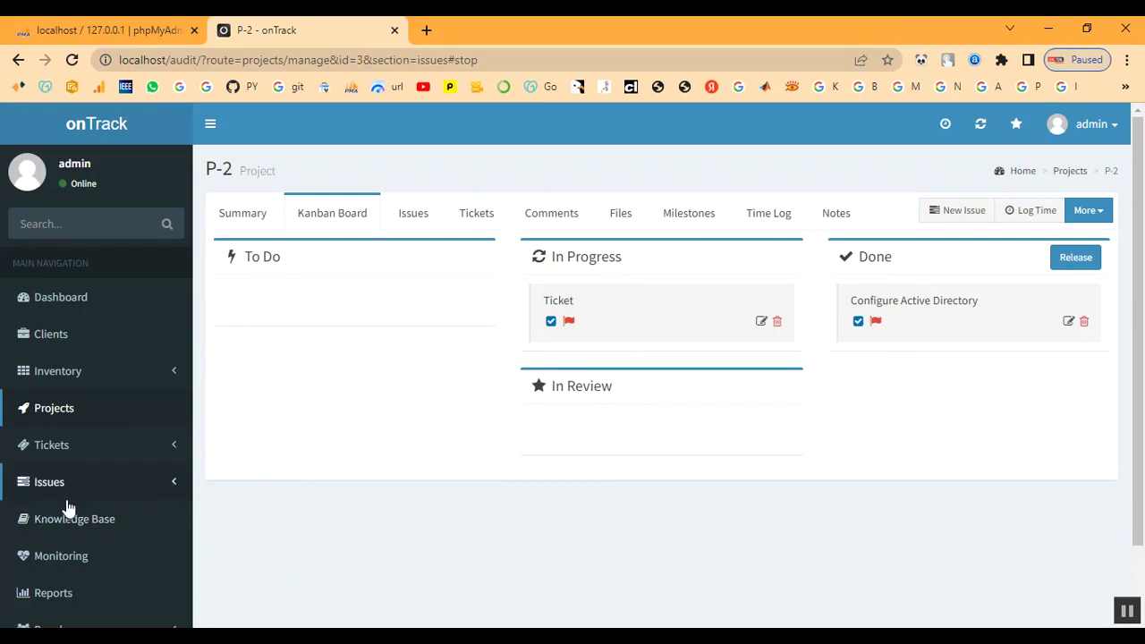
pyautogui.scroll(-1, 66, 501)
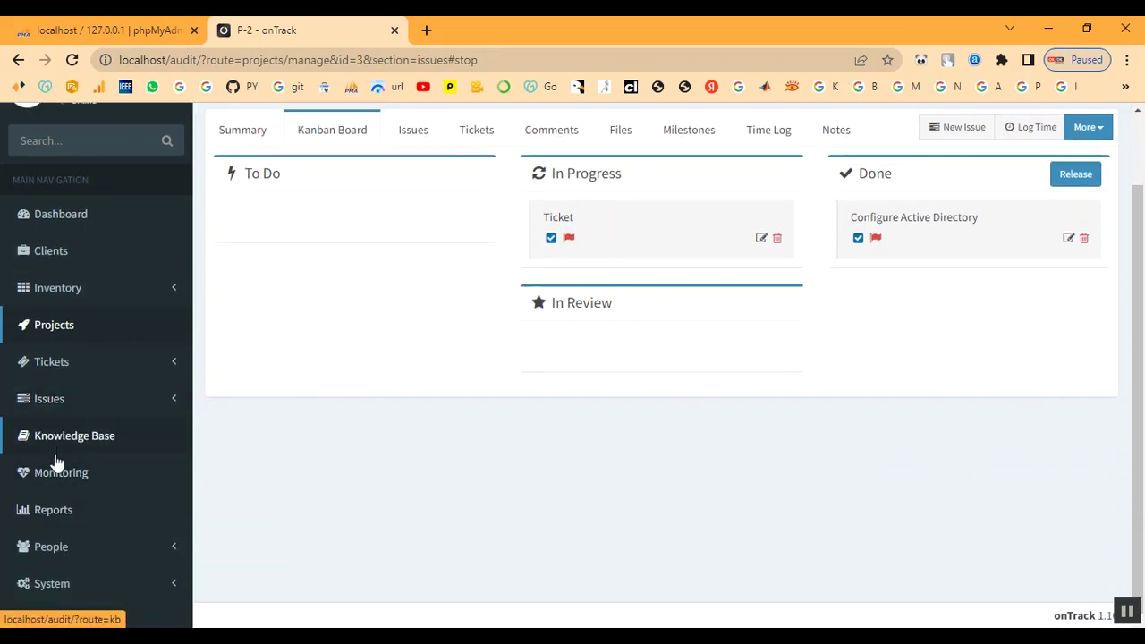
pyautogui.click(44, 374)
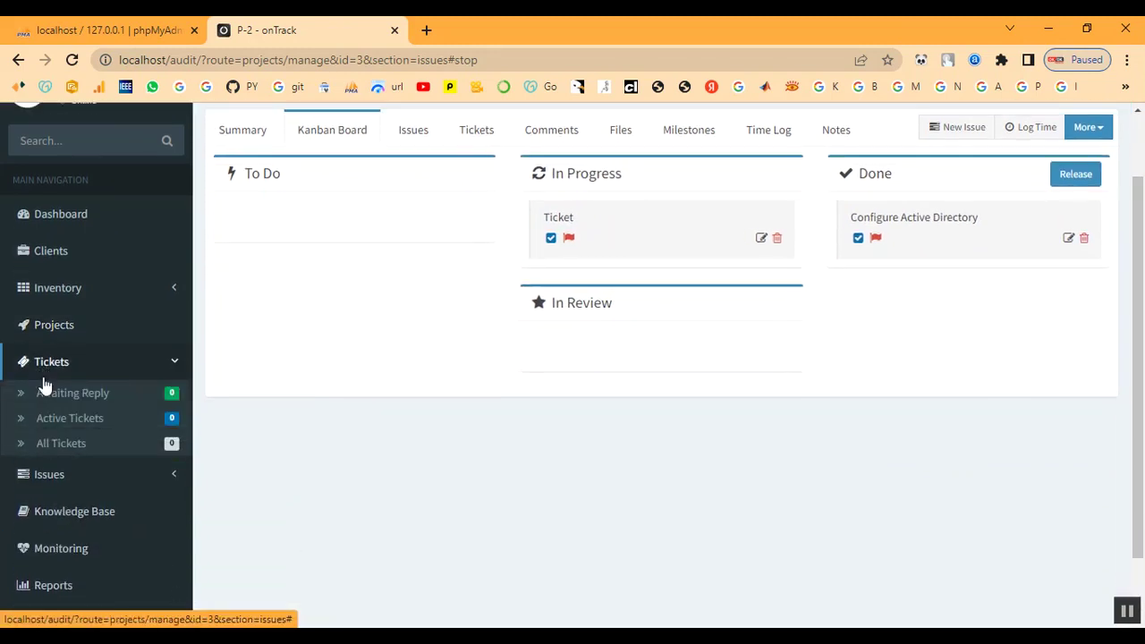
pyautogui.click(45, 396)
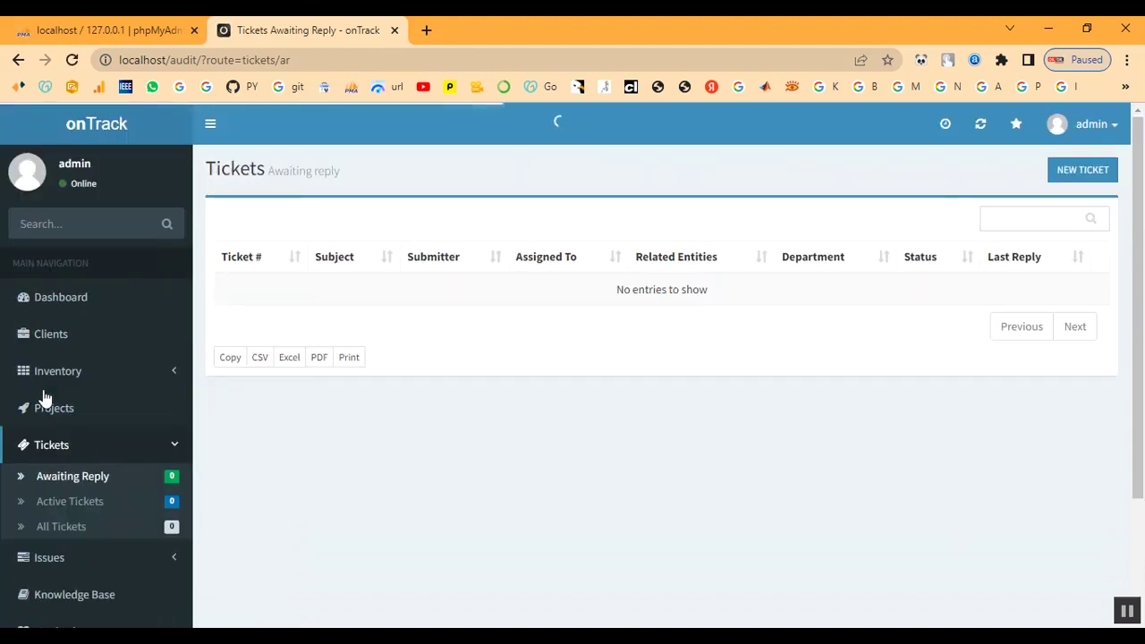
pyautogui.click(1076, 174)
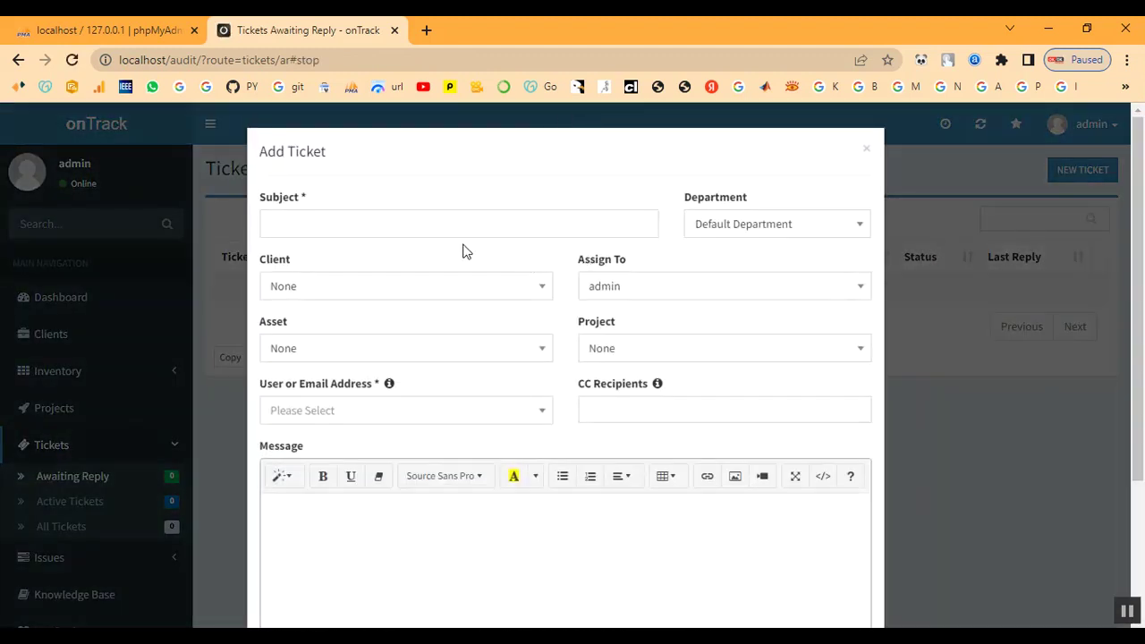
# - Give the ticket subject Ticket, client Client and asset IT-TN333 Laptop
pyautogui.click(422, 224)
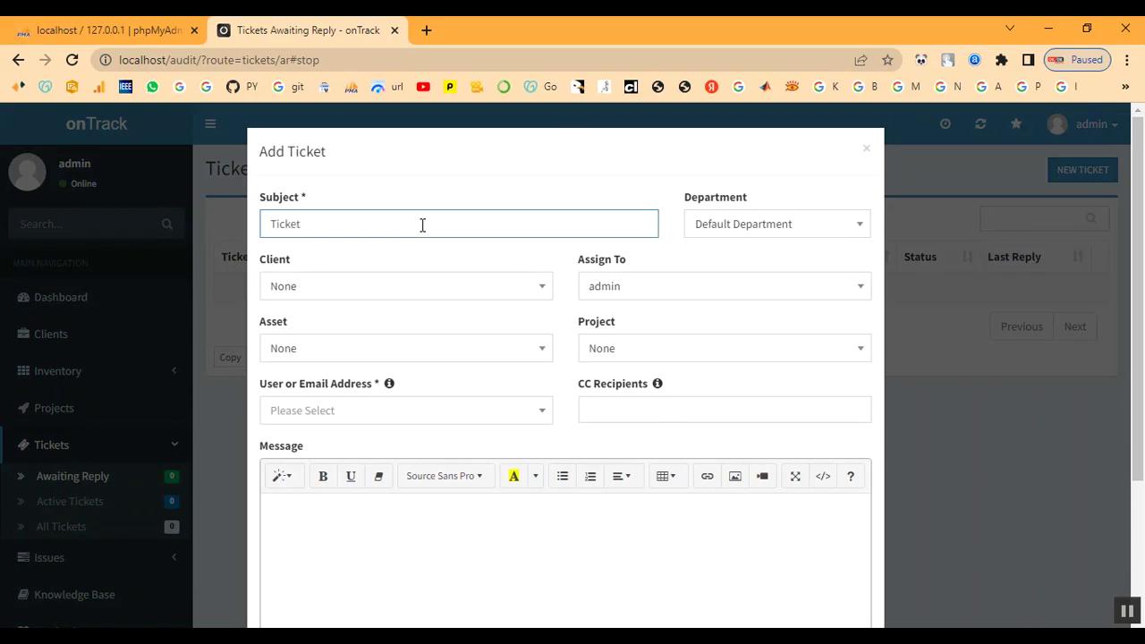
pyautogui.click(708, 227)
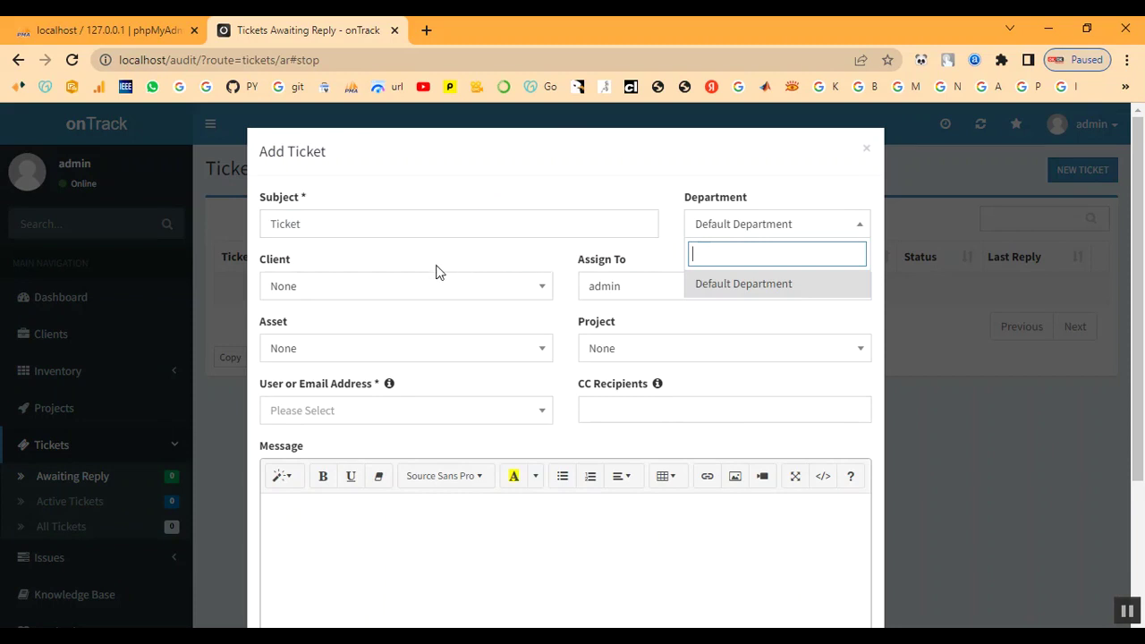
pyautogui.click(367, 288)
pyautogui.click(335, 426)
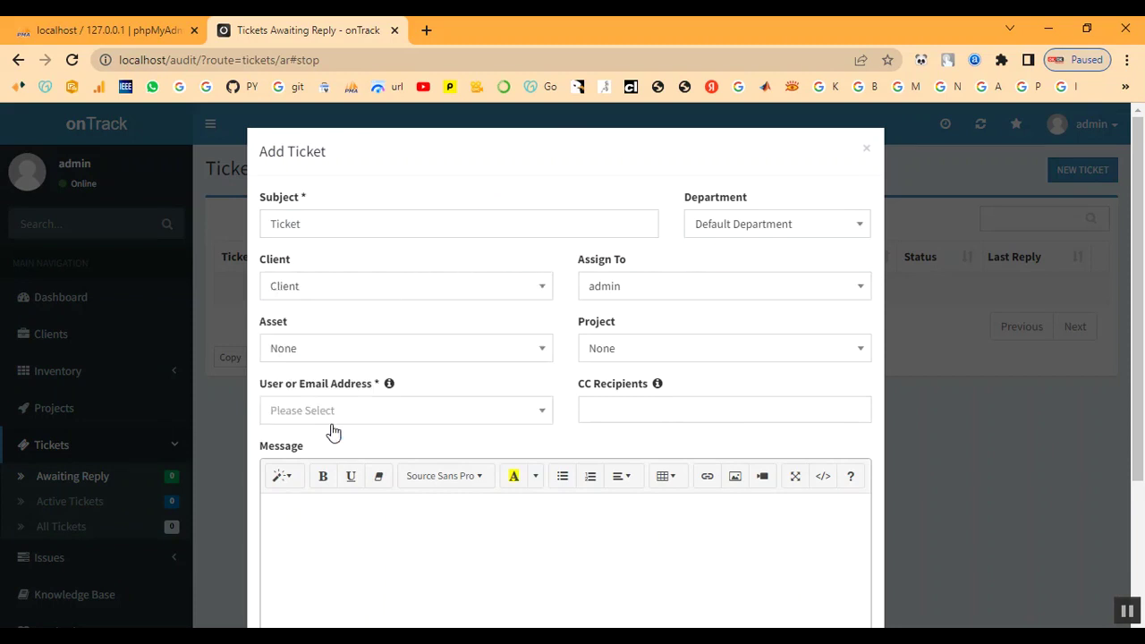
pyautogui.click(357, 353)
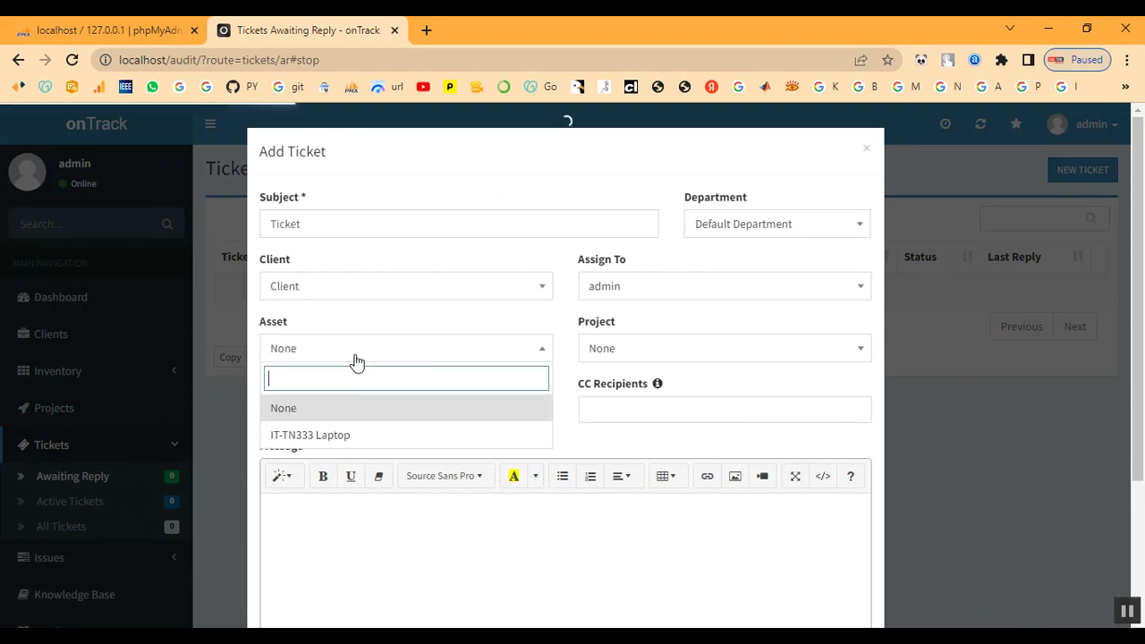
pyautogui.click(340, 440)
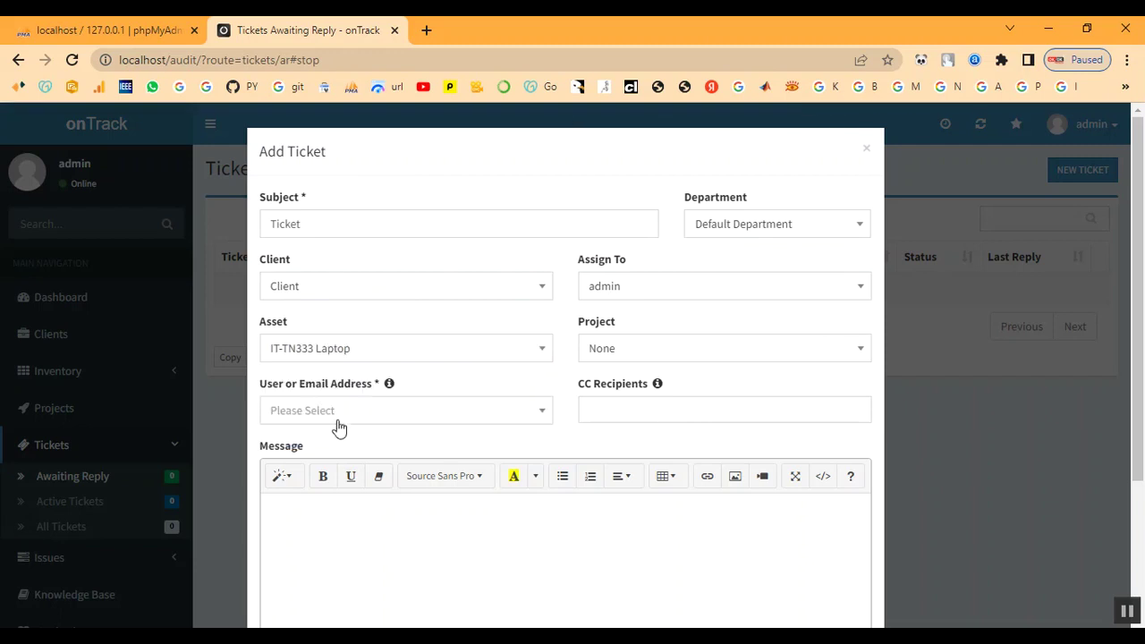
# - Tie the ticket to P-2 Project and pick the client's e-mail as its user
pyautogui.click(687, 356)
pyautogui.click(679, 437)
pyautogui.click(354, 415)
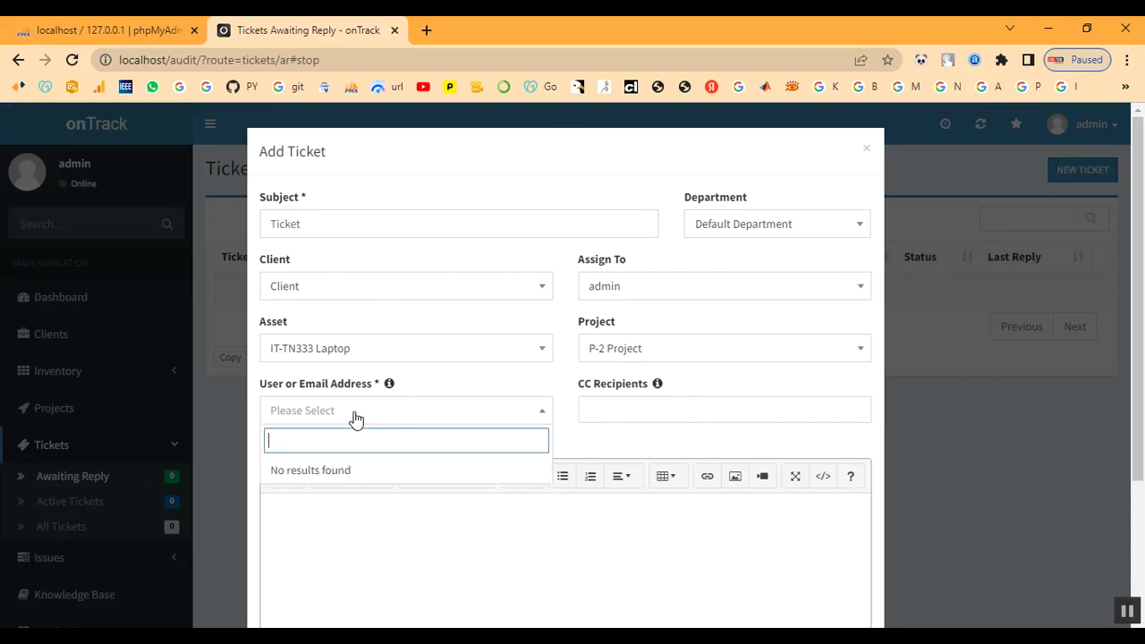
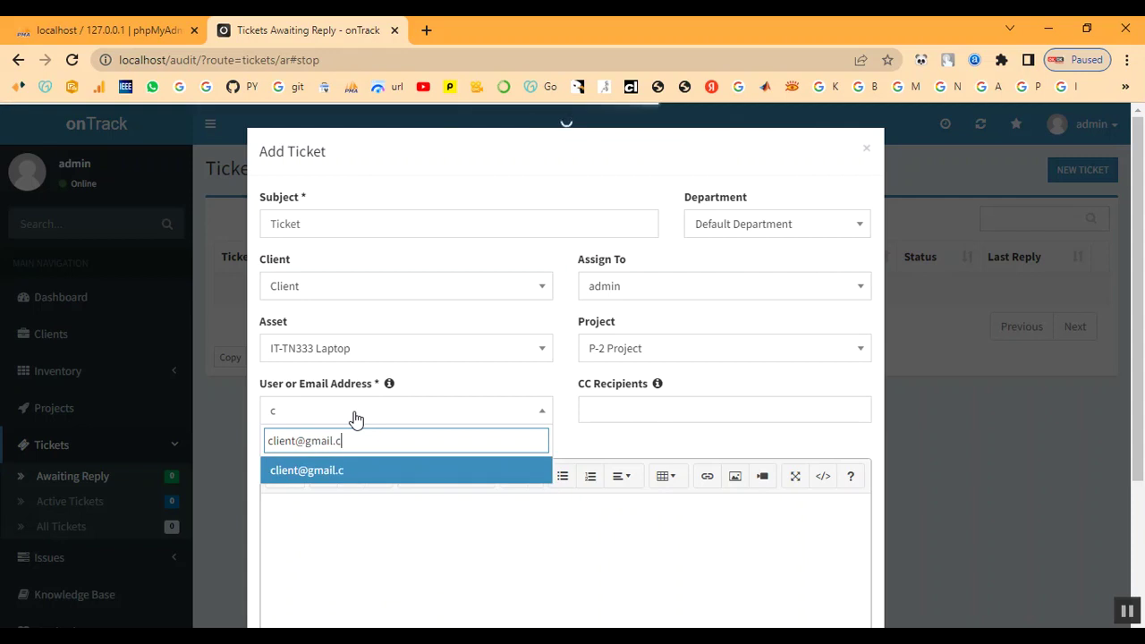
pyautogui.click(315, 474)
# - Add 1122 as a CC recipient on the ticket
pyautogui.click(613, 408)
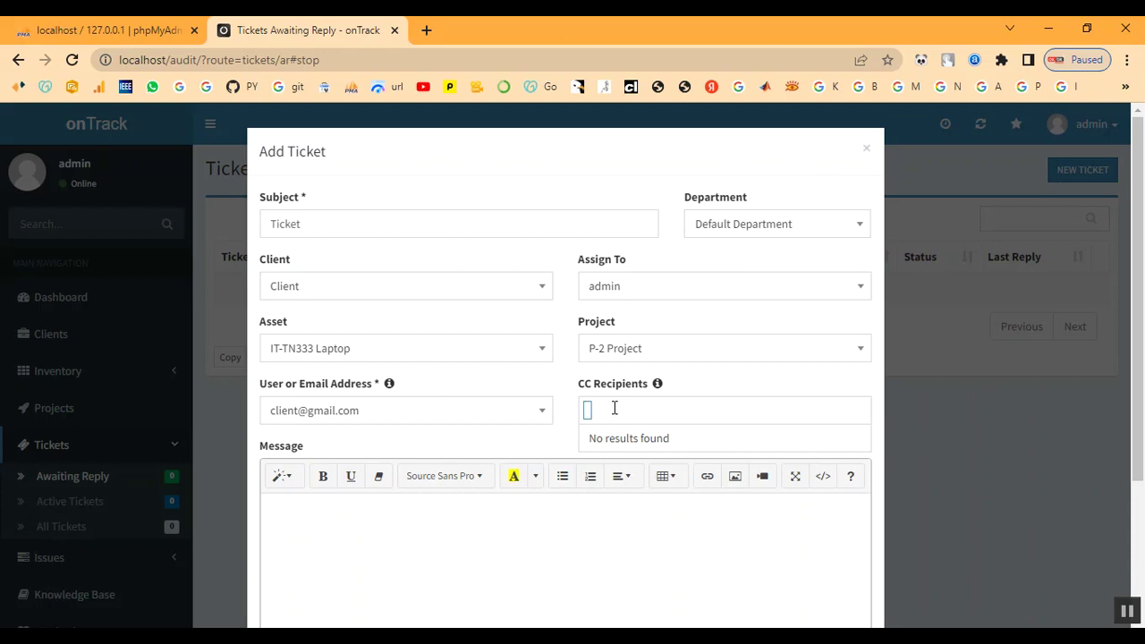
pyautogui.write('12')
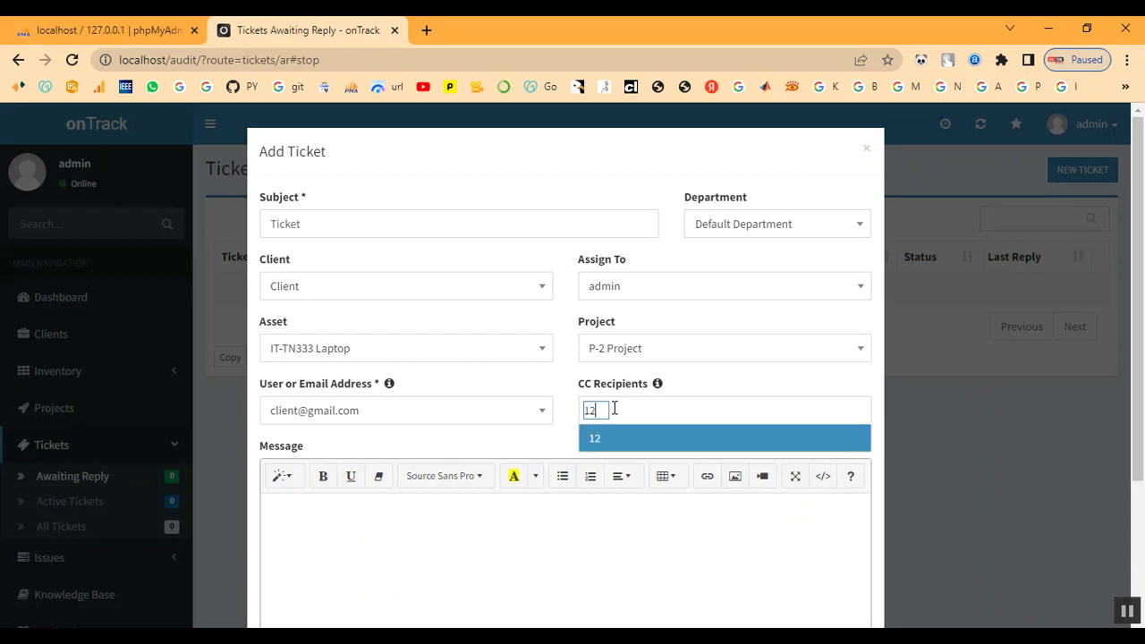
pyautogui.write('3')
pyautogui.press('BackSpace')
pyautogui.press('BackSpace')
pyautogui.write('122')
pyautogui.click(620, 447)
pyautogui.scroll(-1, 621, 444)
# - Write message Ticket, attach bg.jpg, set High priority and create the ticket
pyautogui.click(509, 480)
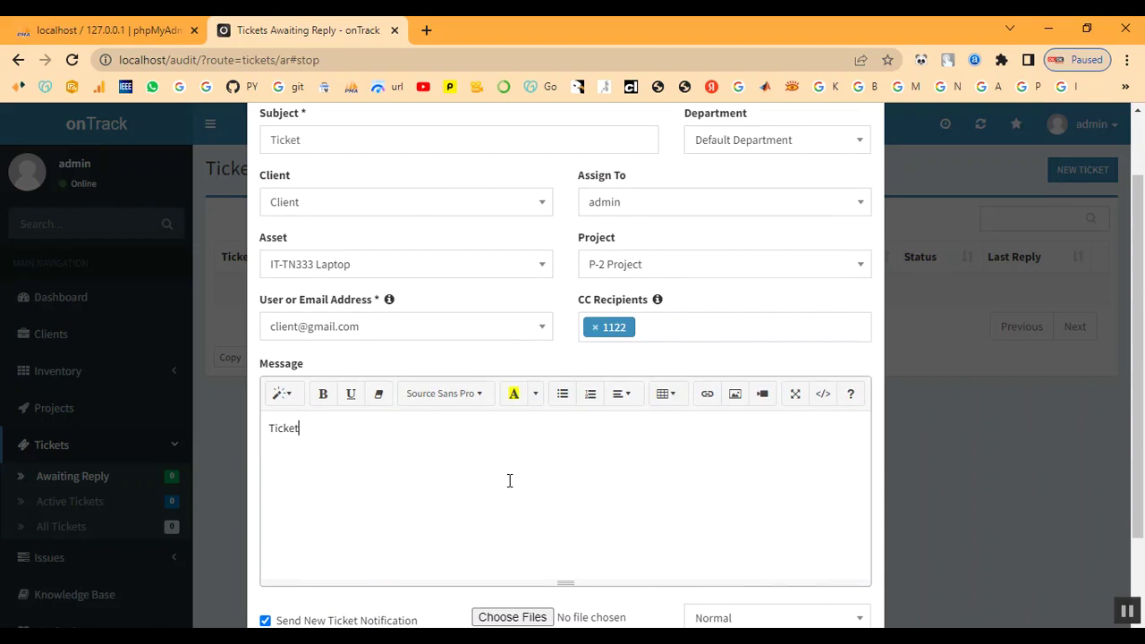
pyautogui.scroll(-1, 671, 440)
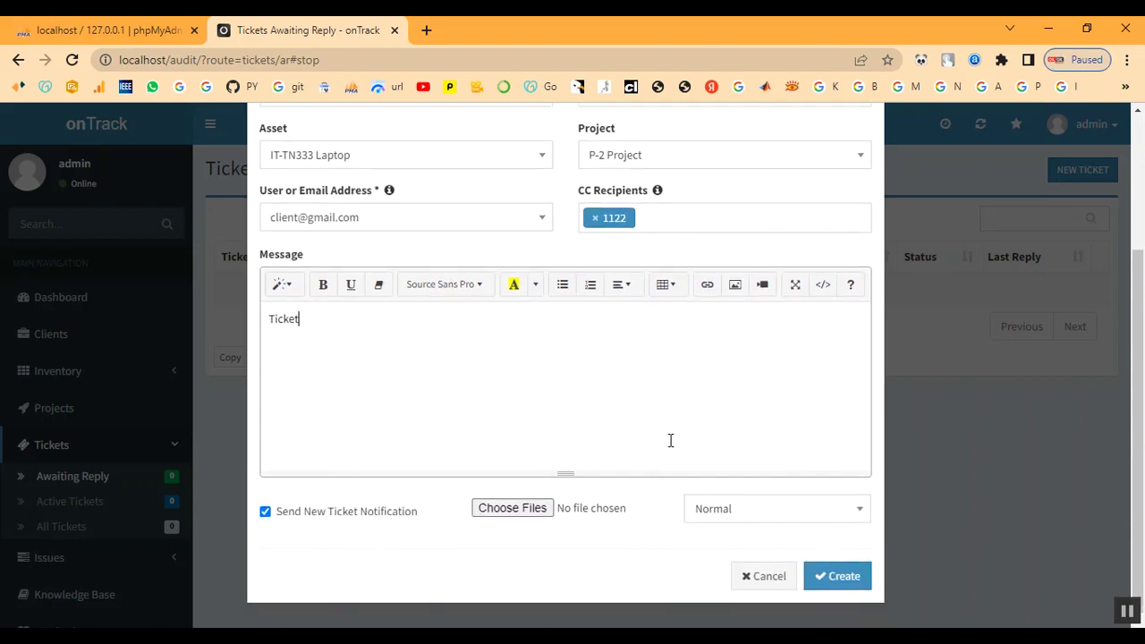
pyautogui.click(507, 516)
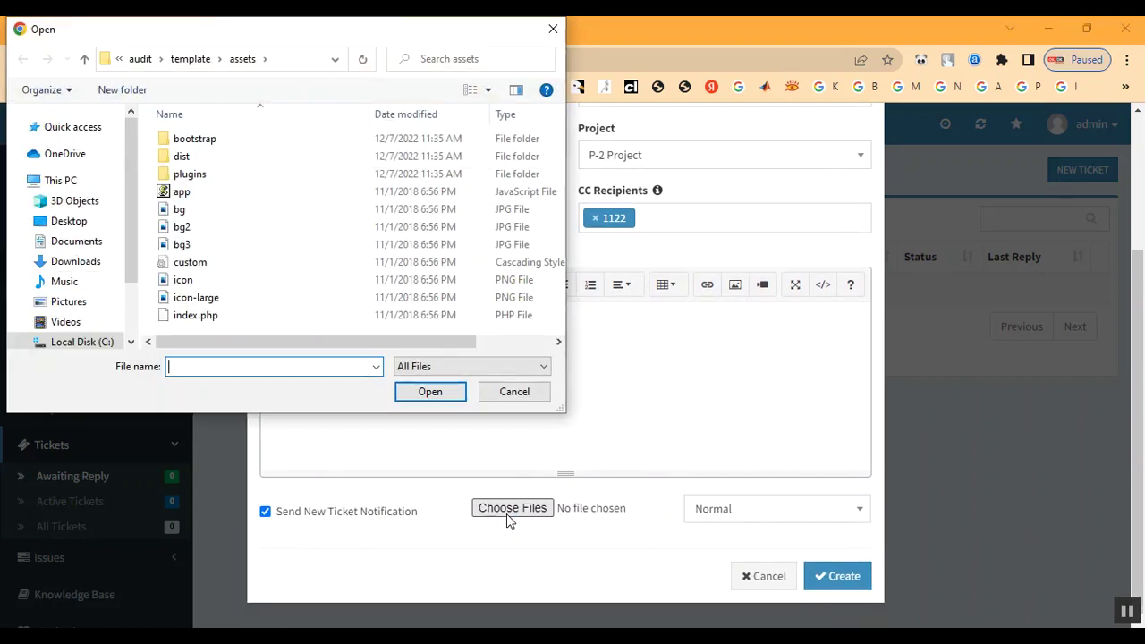
pyautogui.doubleClick(270, 216)
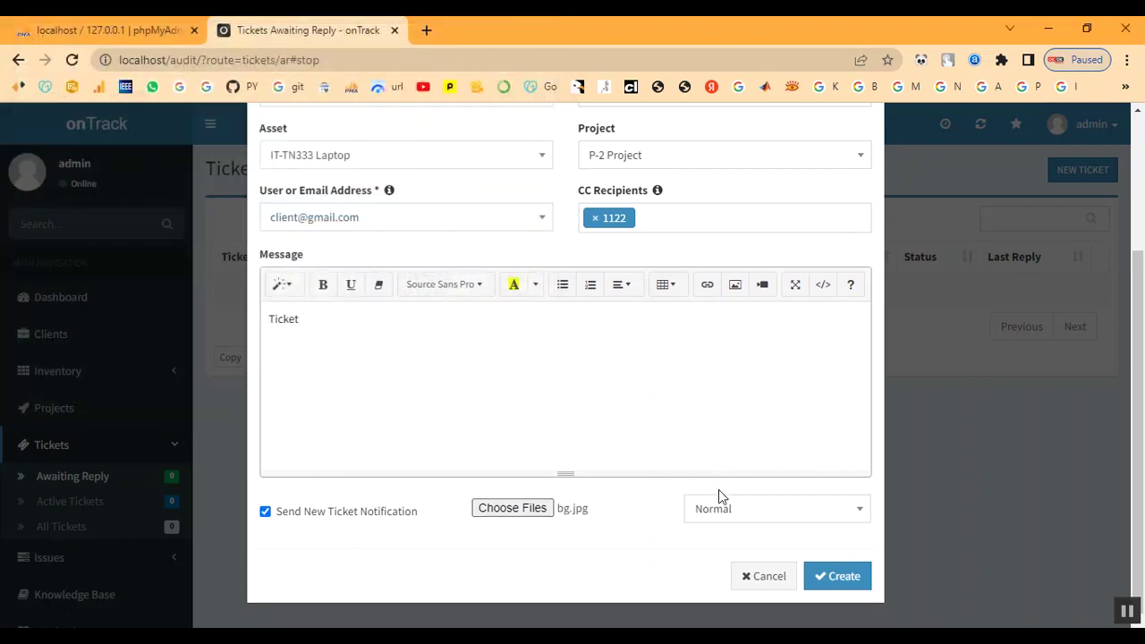
pyautogui.click(739, 510)
pyautogui.click(739, 483)
pyautogui.click(839, 578)
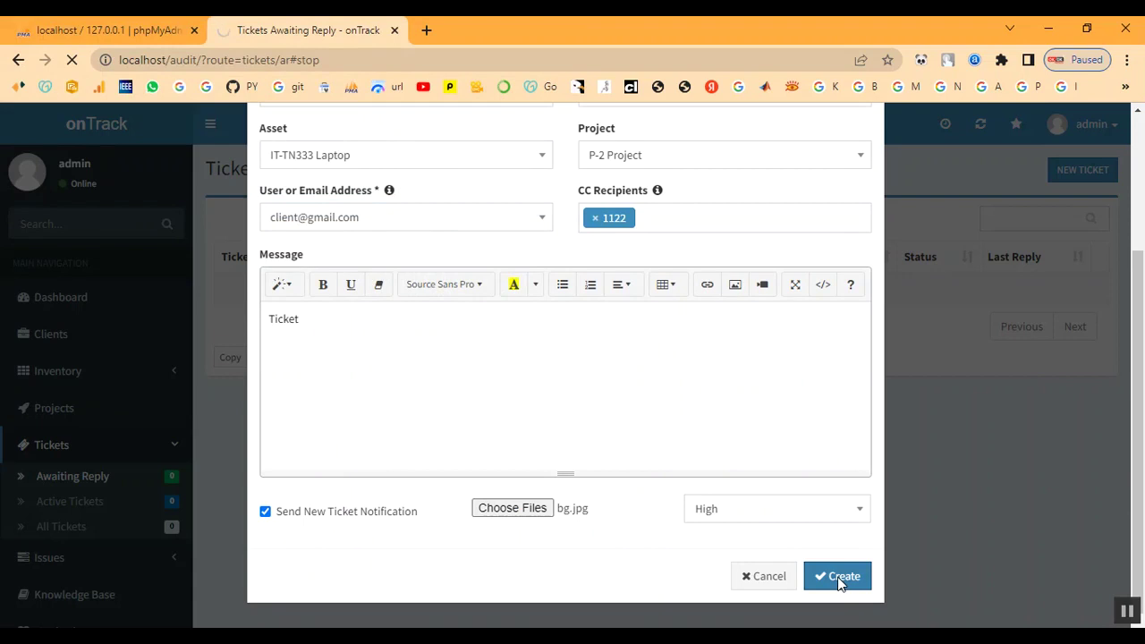
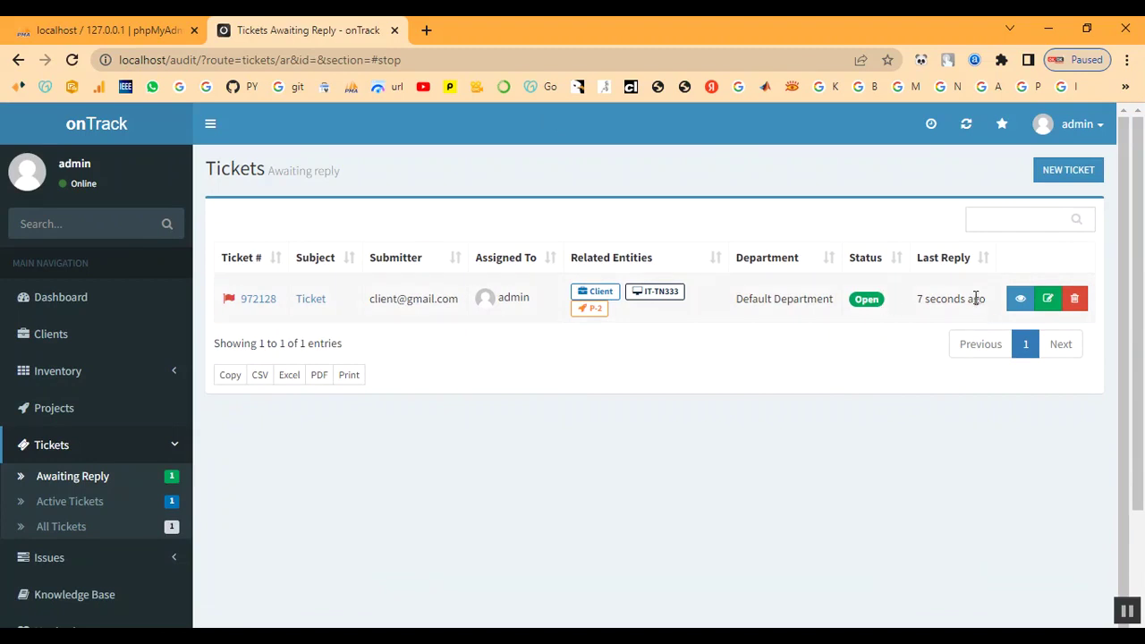
# - Look over ticket 972128, then browse project P-2's linked tickets awaiting reply
pyautogui.click(318, 304)
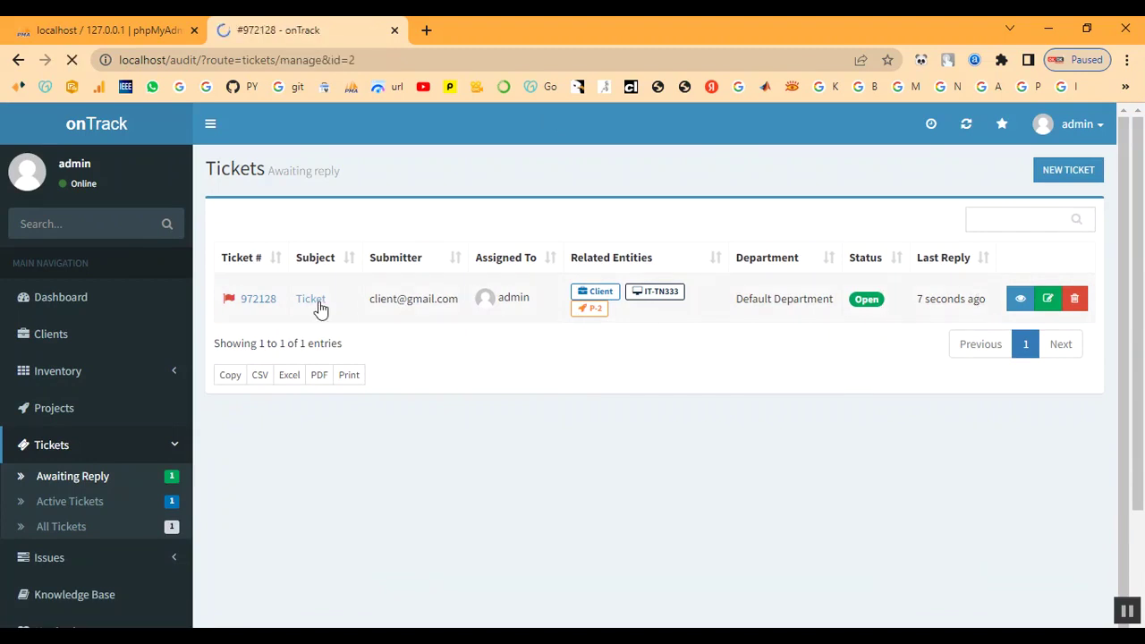
pyautogui.scroll(-3, 386, 358)
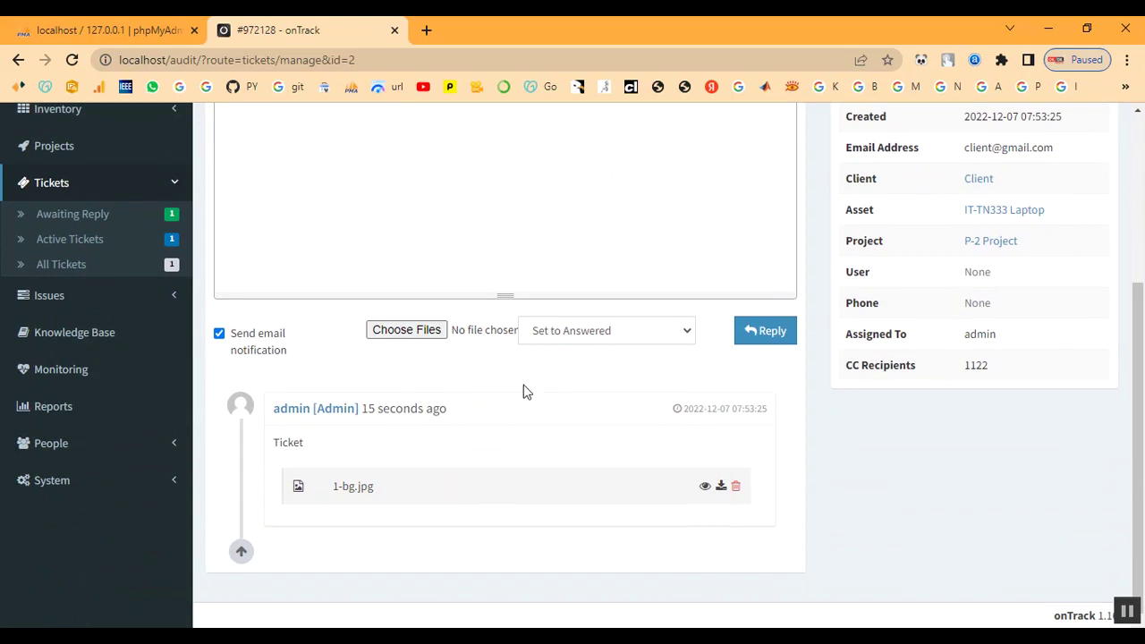
pyautogui.scroll(3, 597, 344)
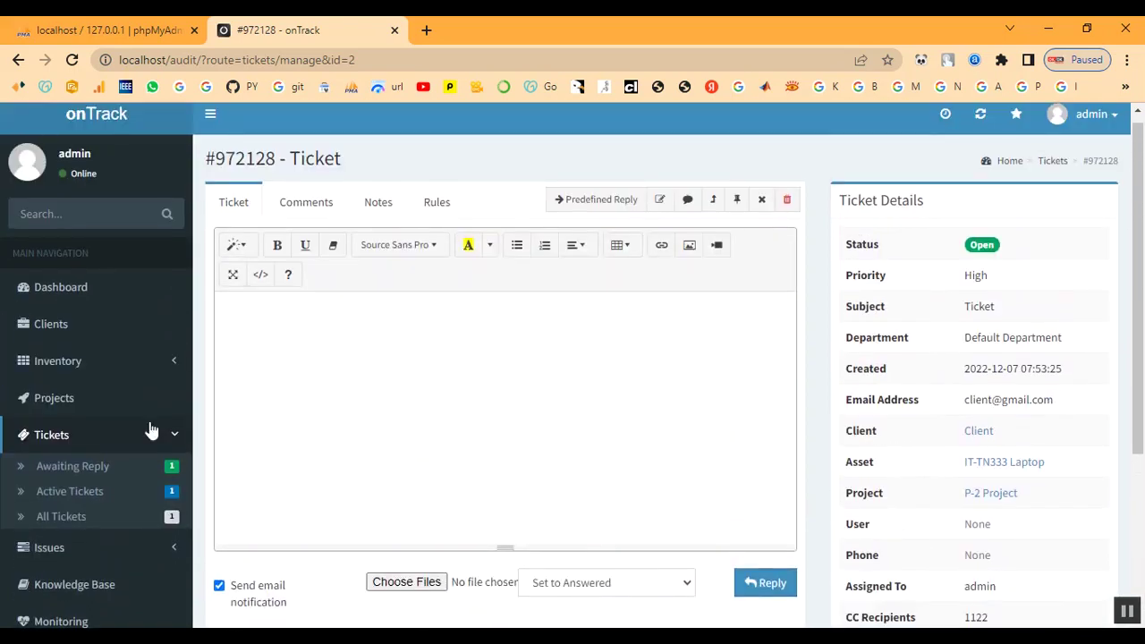
pyautogui.click(78, 405)
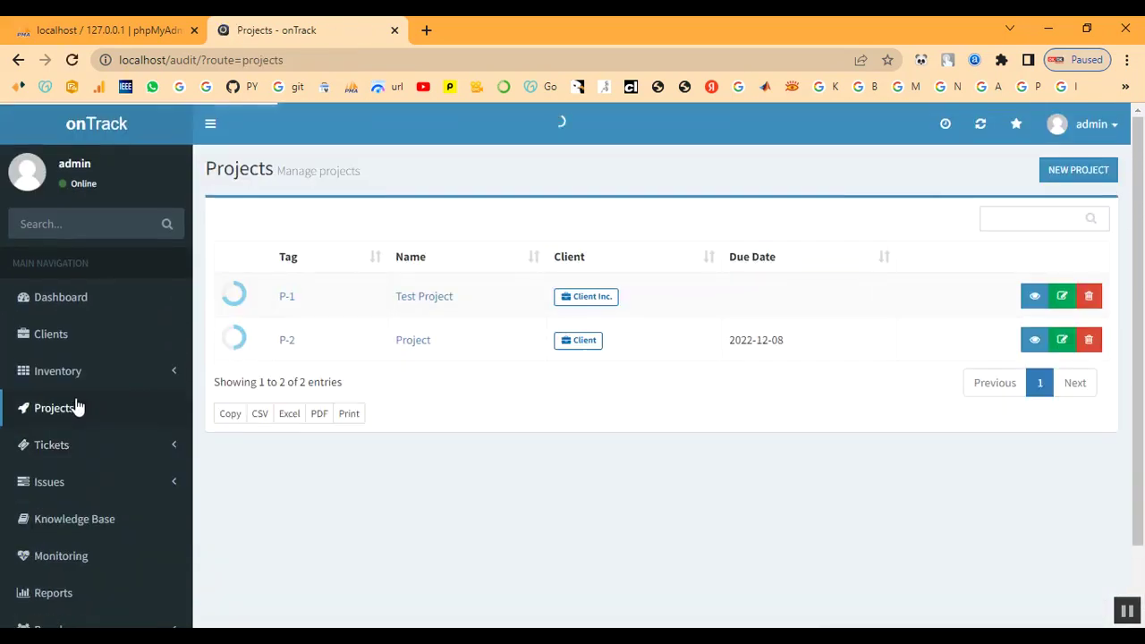
pyautogui.click(288, 346)
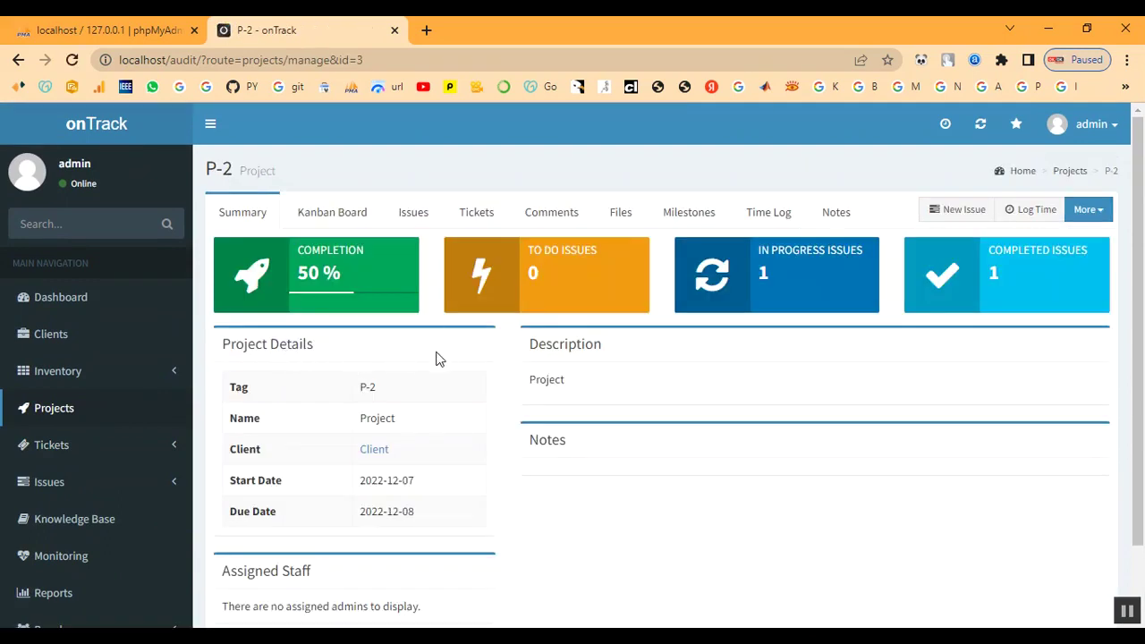
pyautogui.scroll(-1, 534, 383)
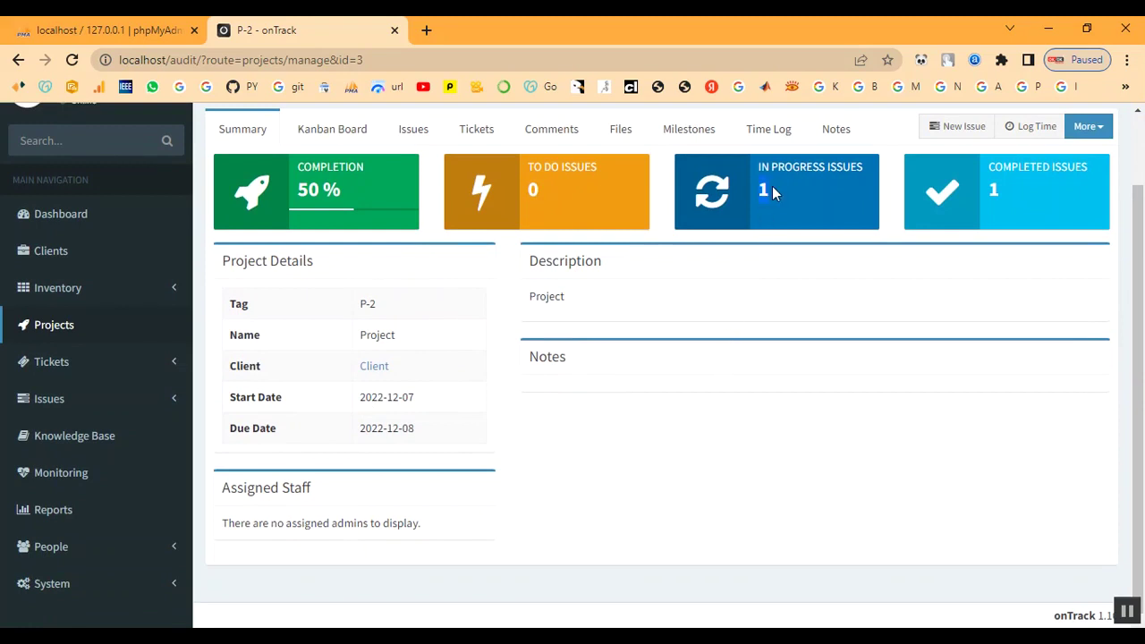
pyautogui.click(474, 130)
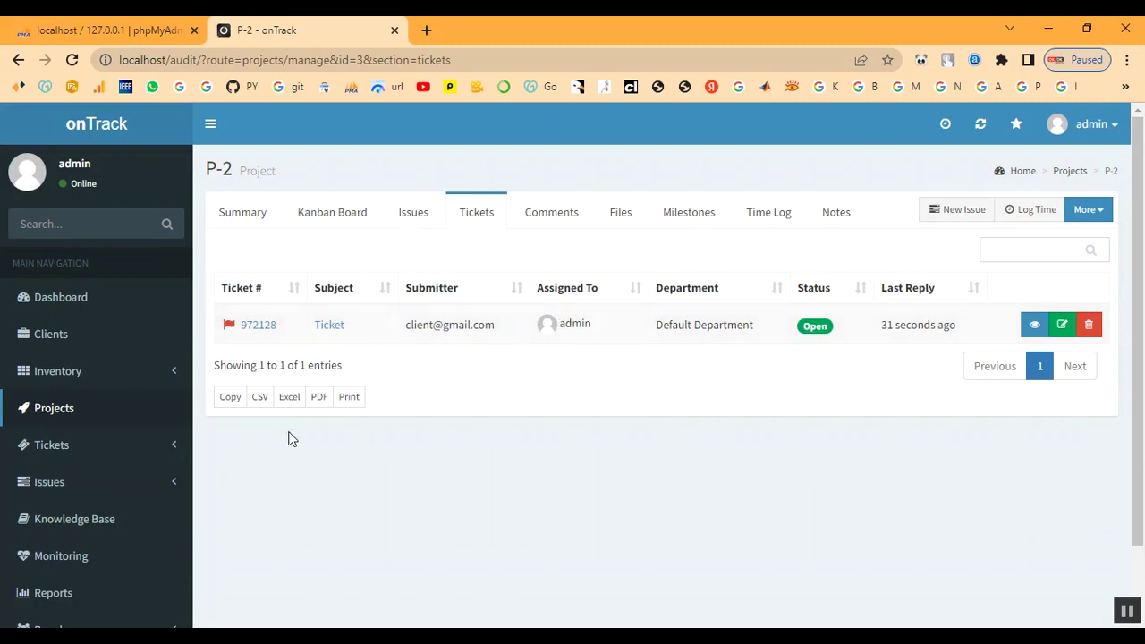
pyautogui.scroll(-2, 92, 436)
pyautogui.click(53, 369)
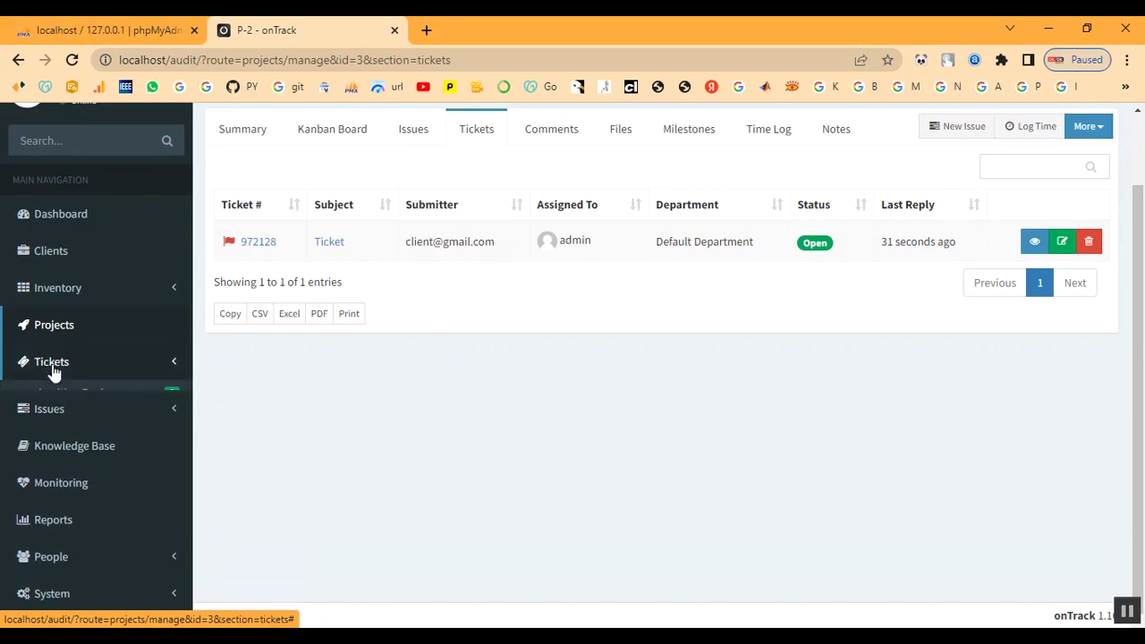
pyautogui.click(52, 396)
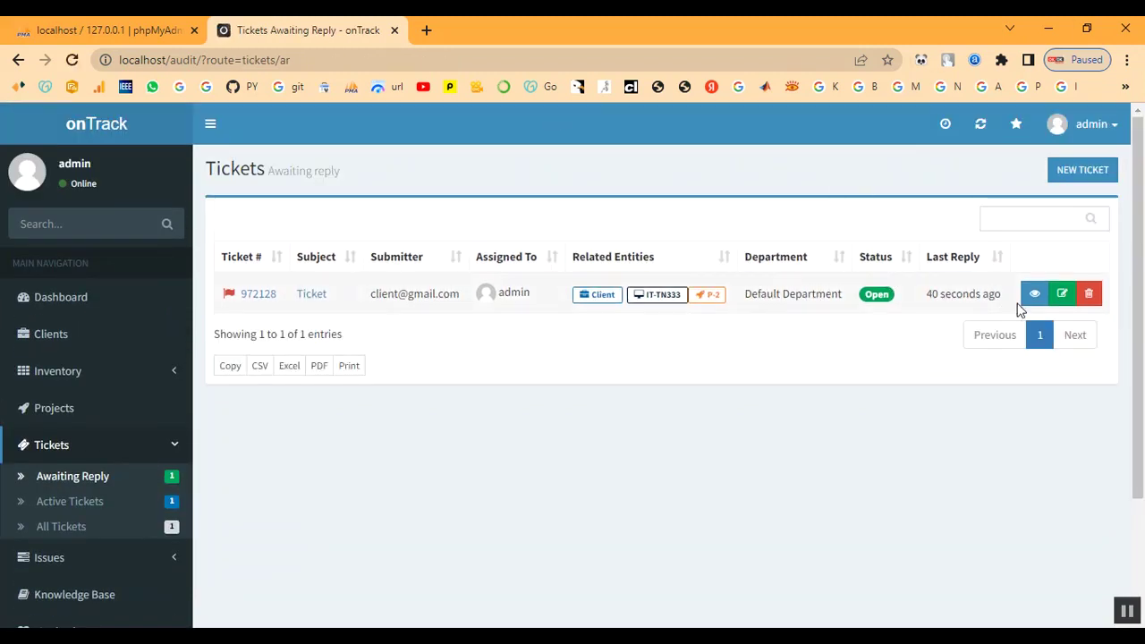
# - Reopen ticket 972128 and keep the reply status at 'Set to Answered'
pyautogui.click(306, 306)
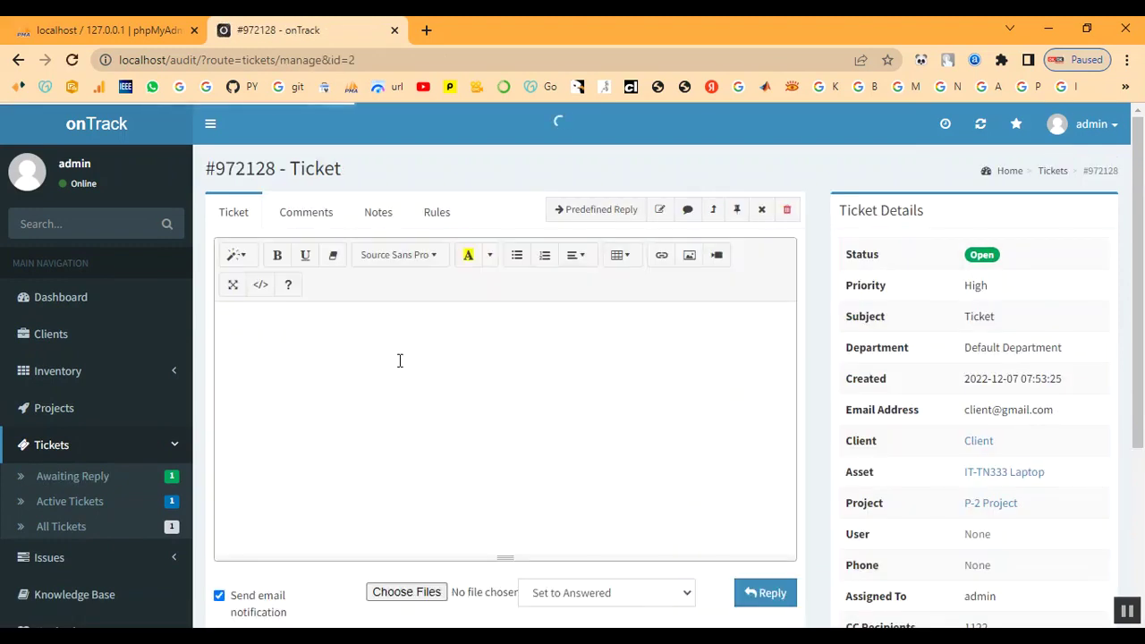
pyautogui.scroll(-2, 400, 360)
pyautogui.click(583, 428)
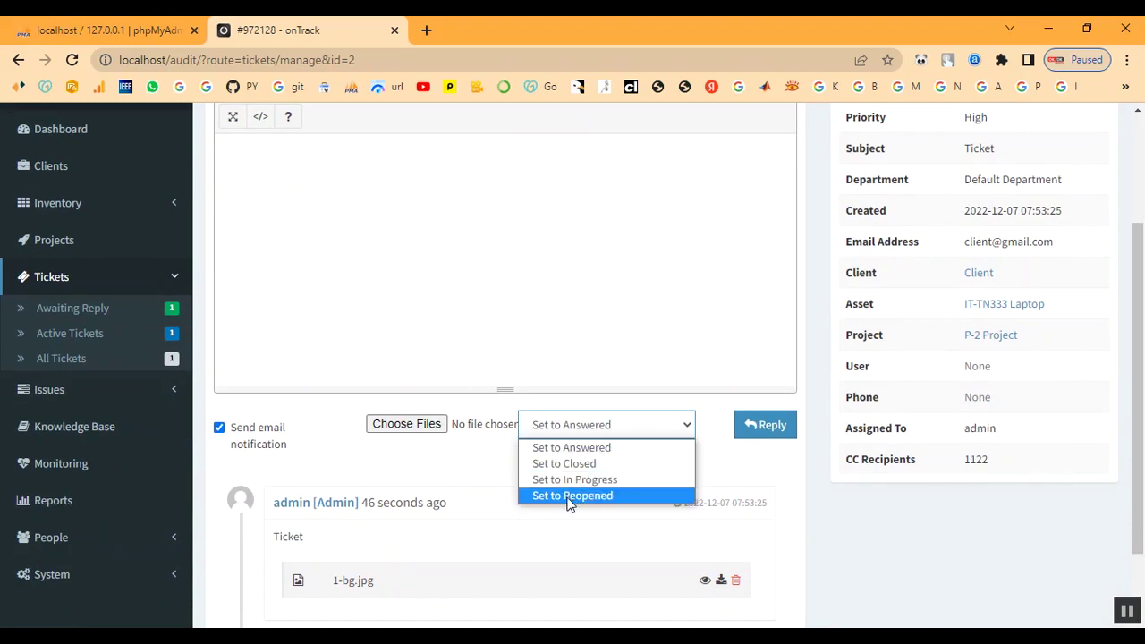
pyautogui.click(567, 449)
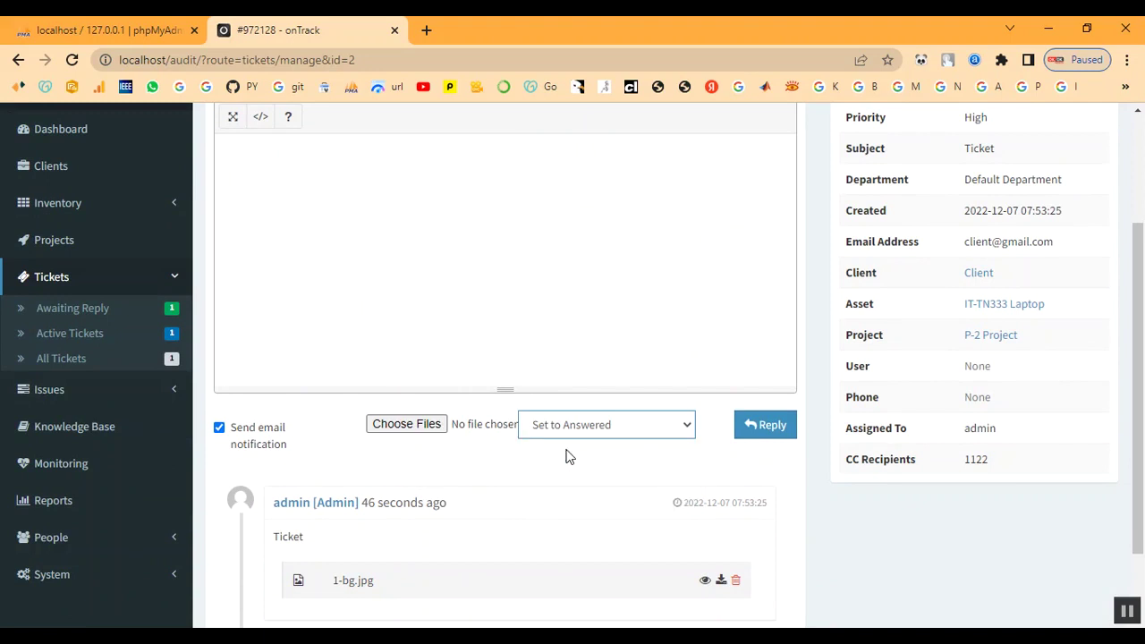
# - Attach bg2.jpg and post the reply on ticket 972128
pyautogui.click(413, 424)
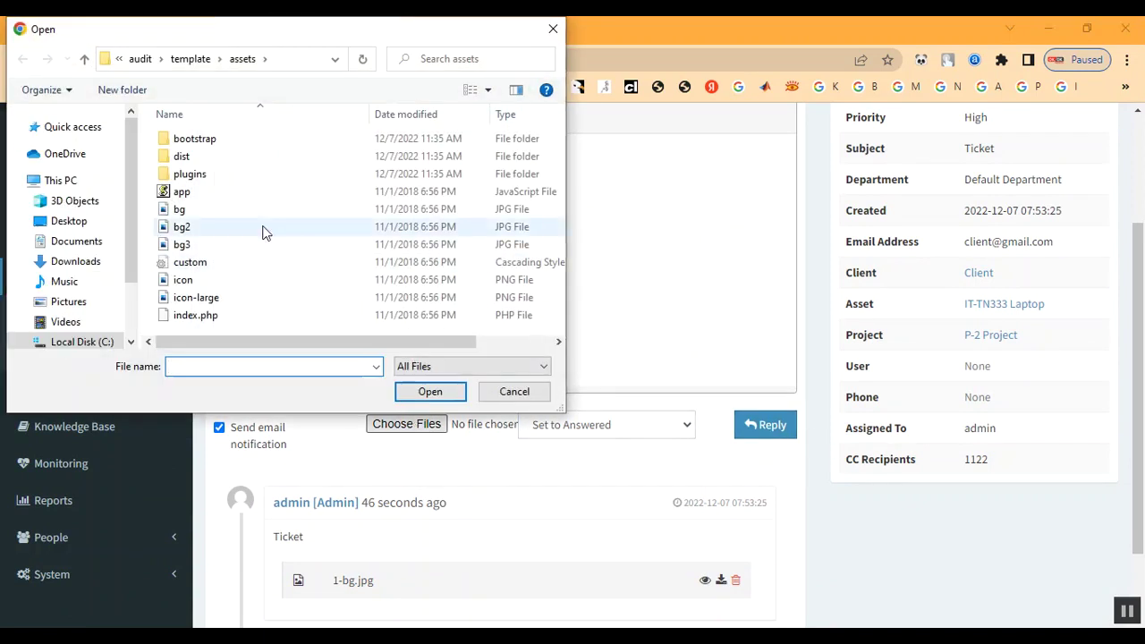
pyautogui.click(199, 228)
pyautogui.doubleClick(199, 227)
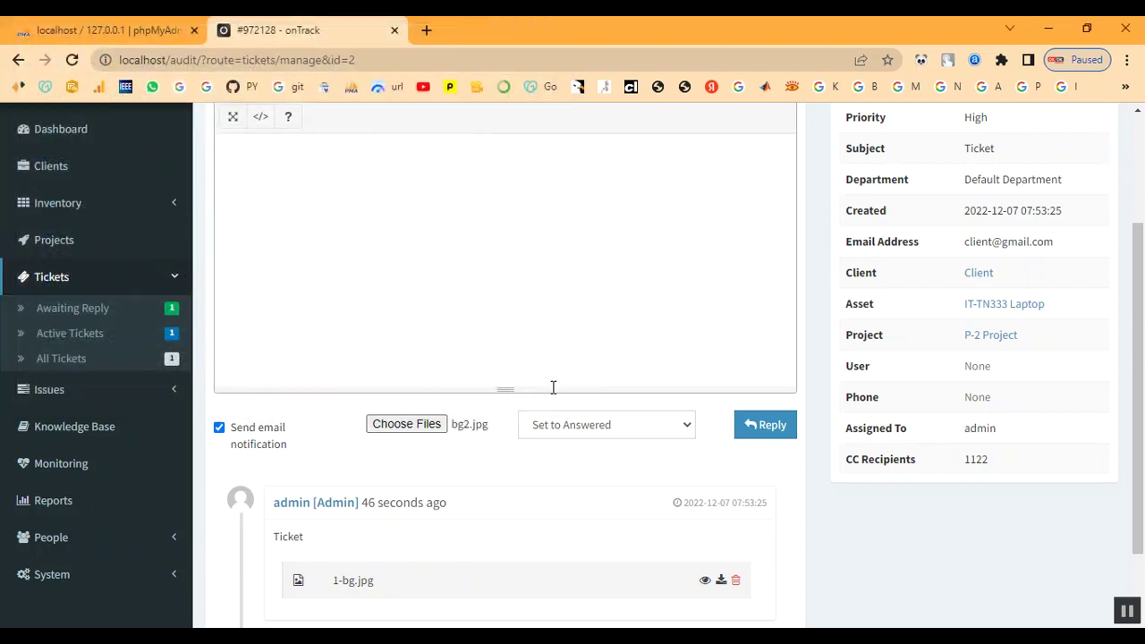
pyautogui.click(761, 430)
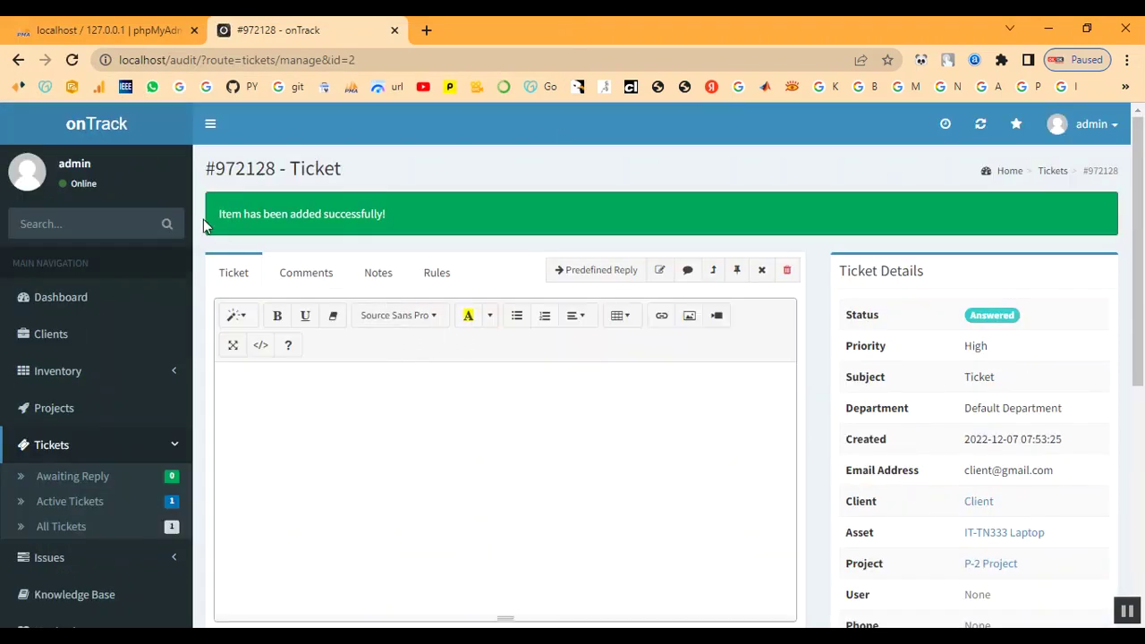
pyautogui.scroll(-4, 580, 425)
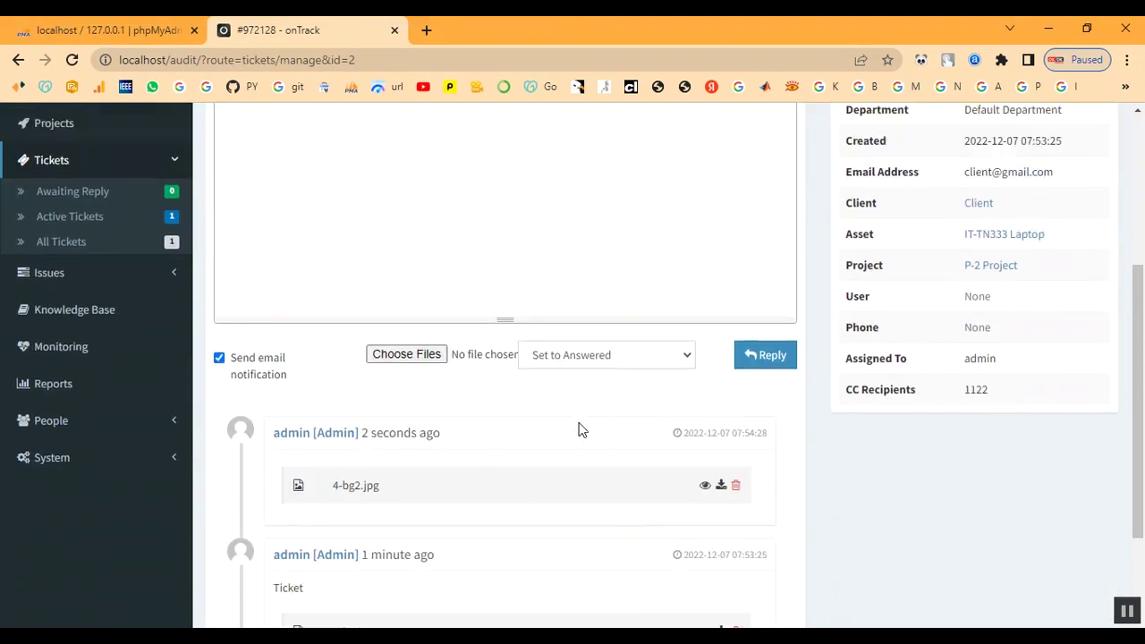
pyautogui.scroll(4, 627, 416)
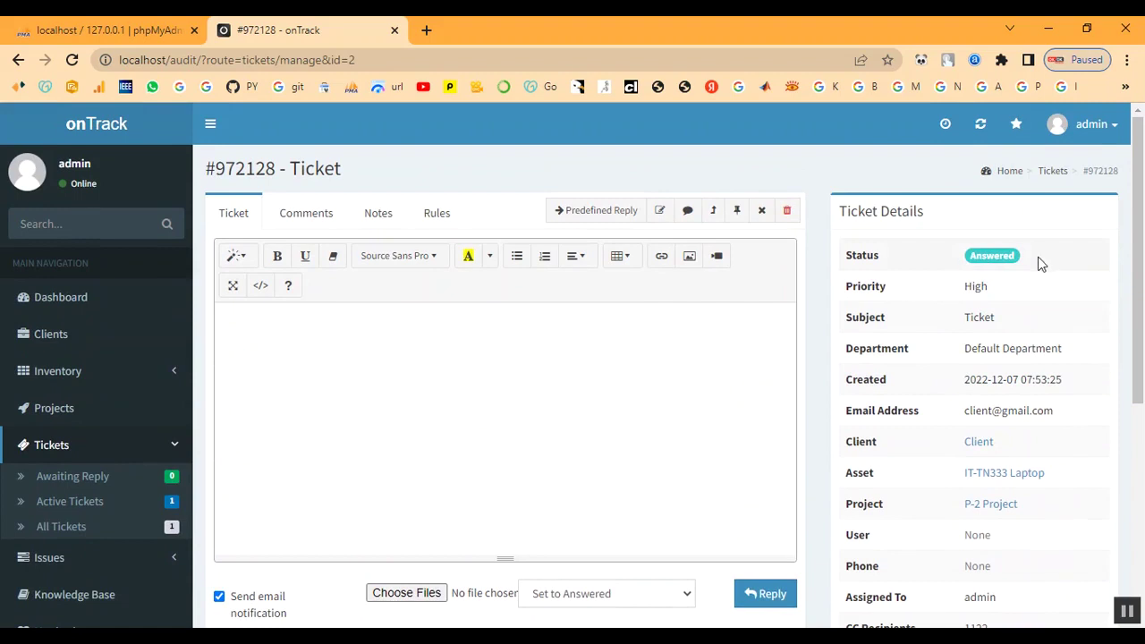
pyautogui.scroll(-5, 593, 421)
pyautogui.scroll(4, 591, 424)
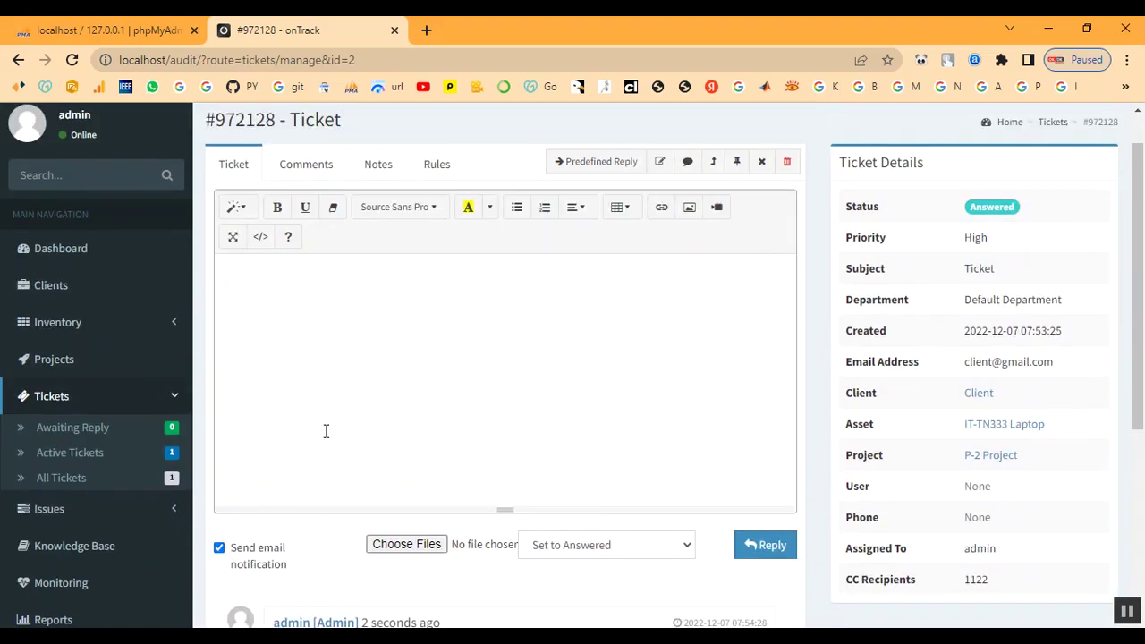
# - Check project P-2's summary, then show Active Tickets with 972128 listed as Answered
pyautogui.click(53, 361)
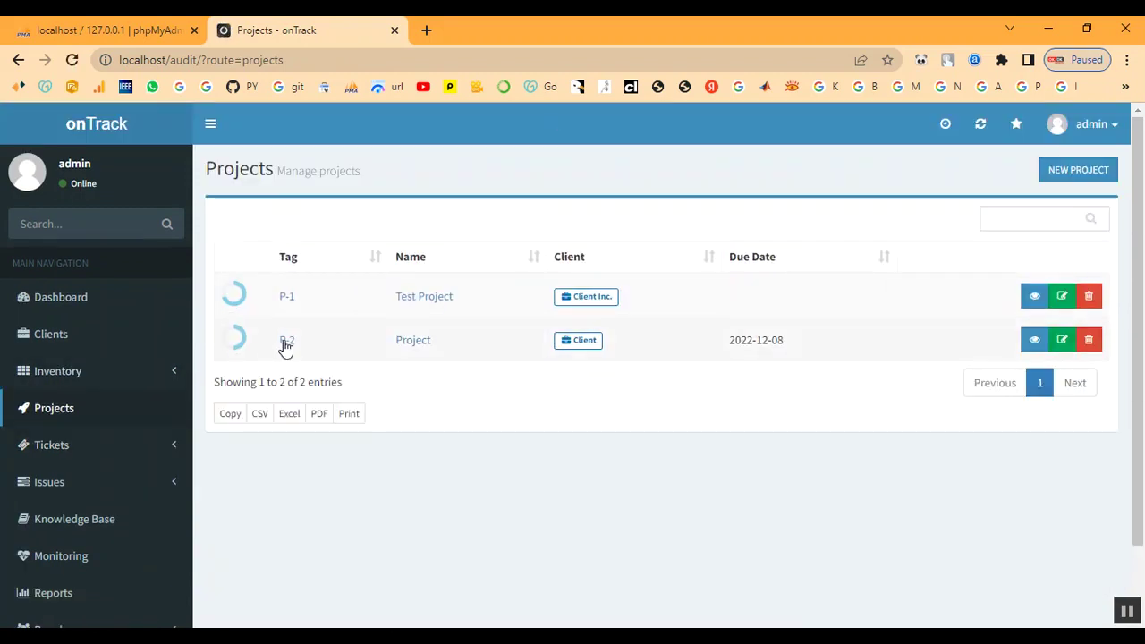
pyautogui.click(286, 344)
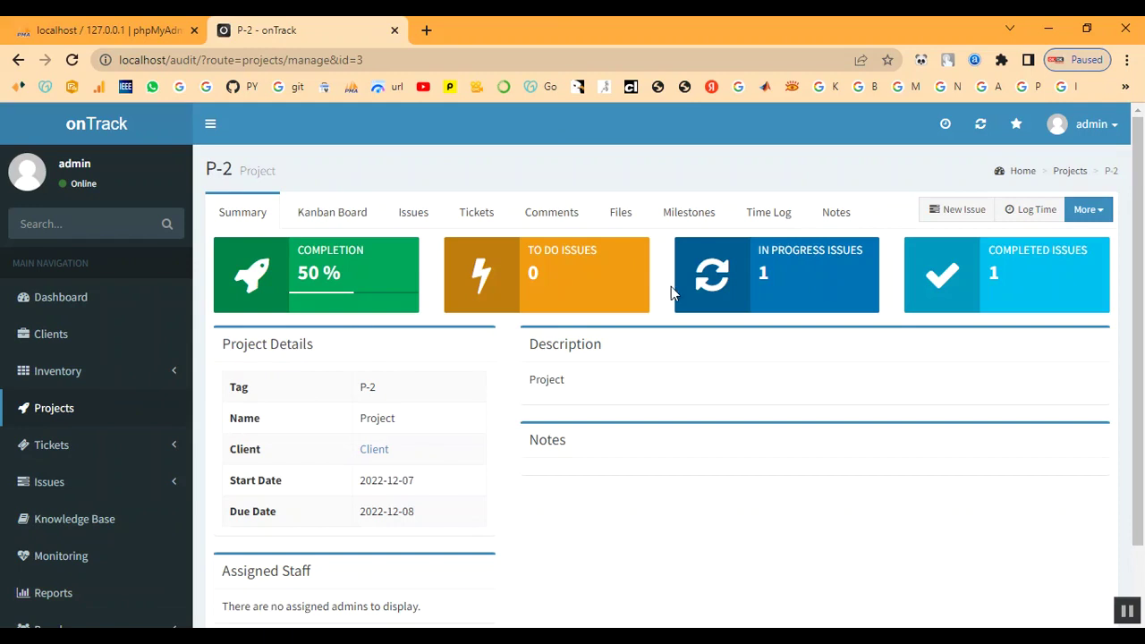
pyautogui.scroll(-1, 757, 383)
pyautogui.scroll(1, 757, 383)
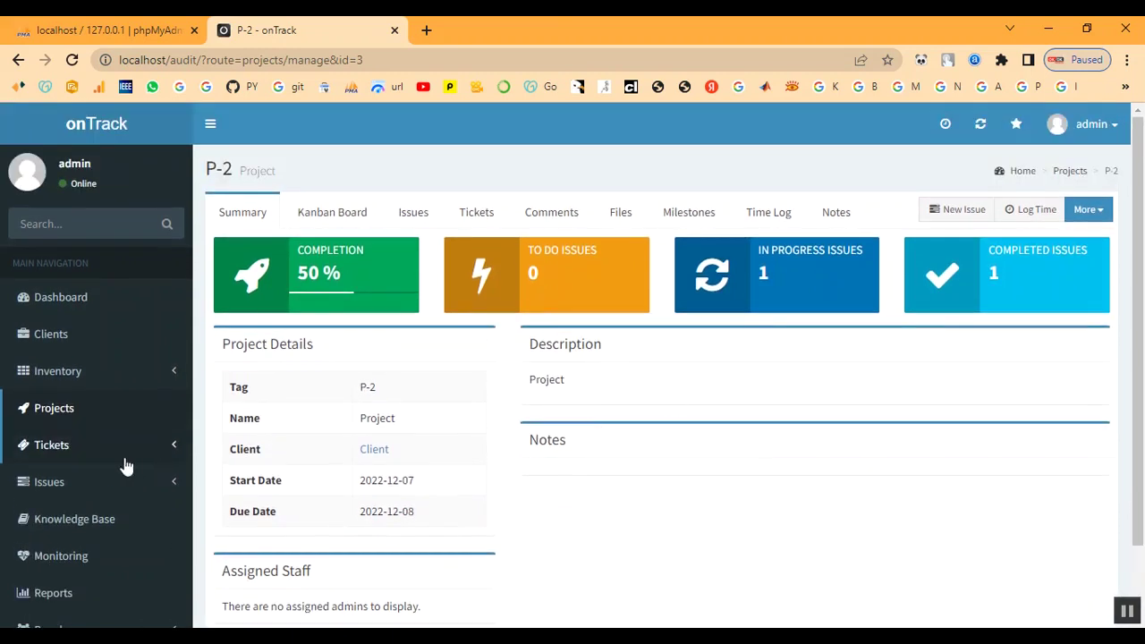
pyautogui.scroll(-1, 133, 465)
pyautogui.click(50, 368)
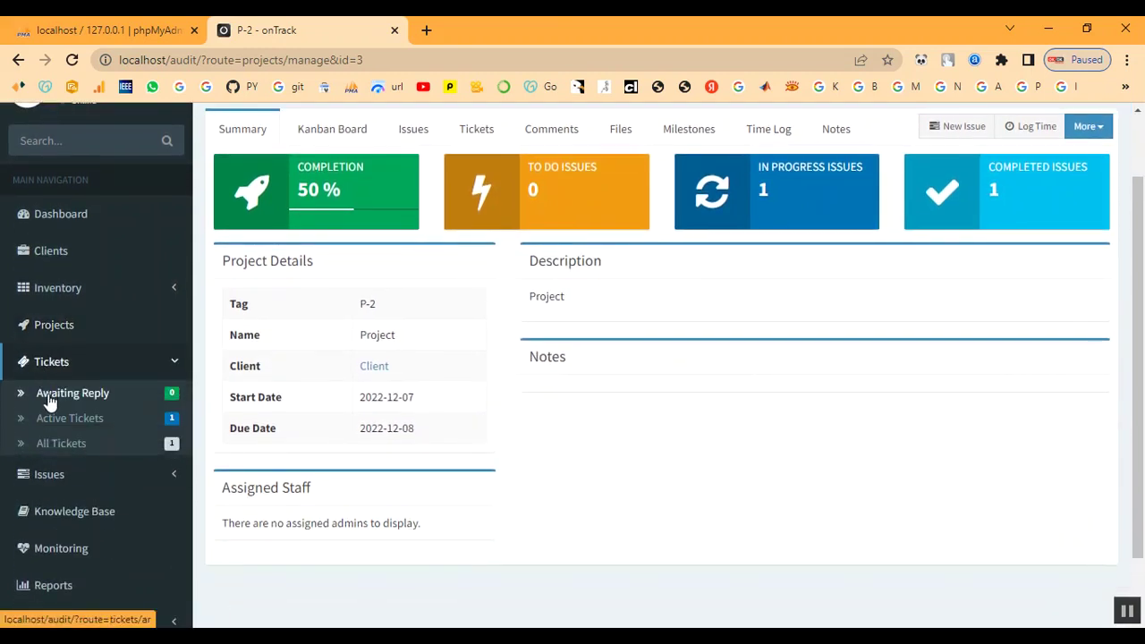
pyautogui.click(51, 419)
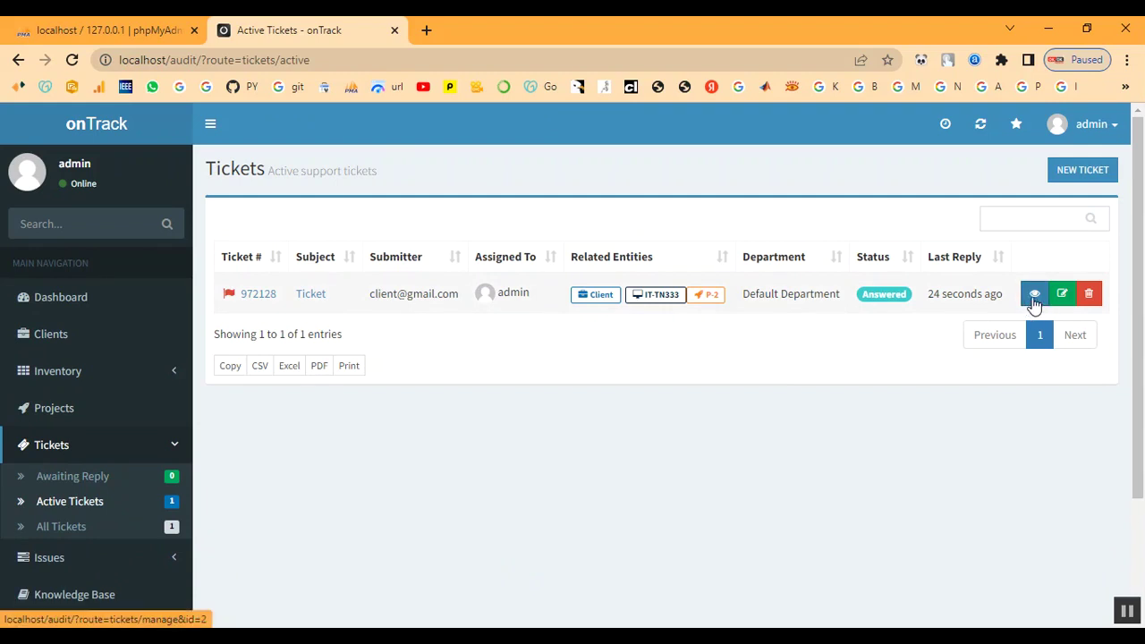
# - Edit ticket 972128, change its status to Closed, and save it
pyautogui.click(1064, 295)
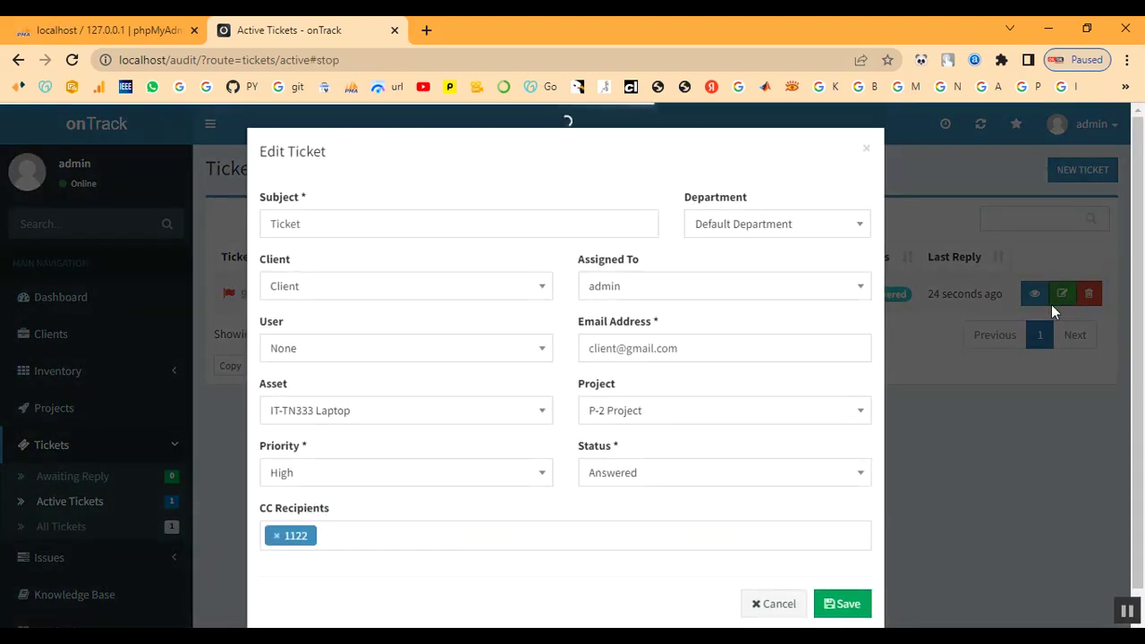
pyautogui.click(641, 445)
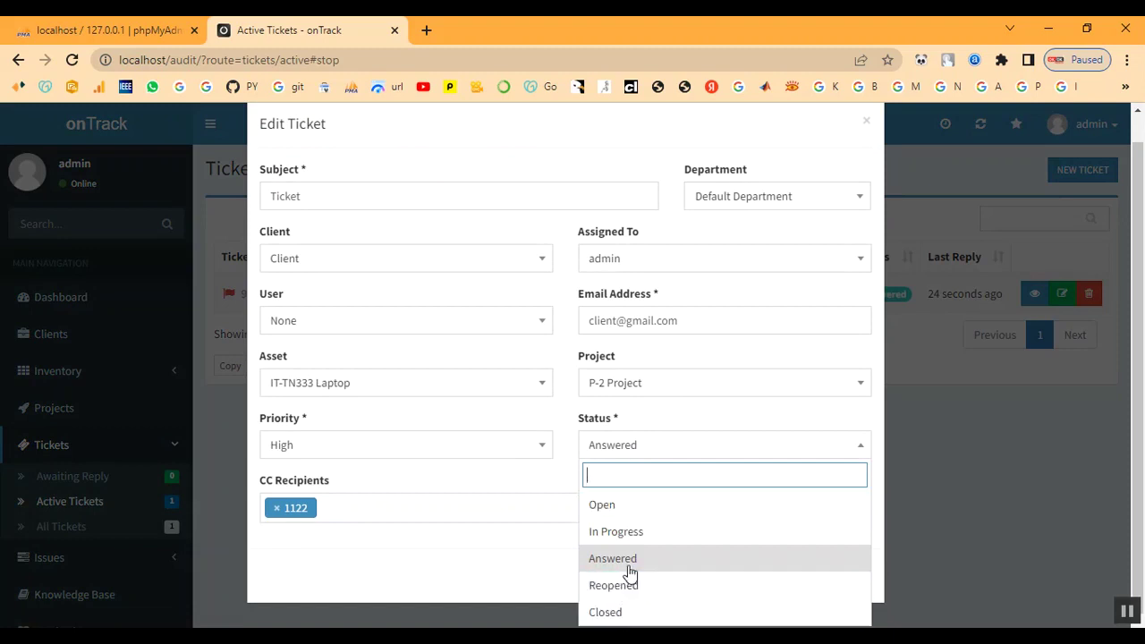
pyautogui.click(624, 614)
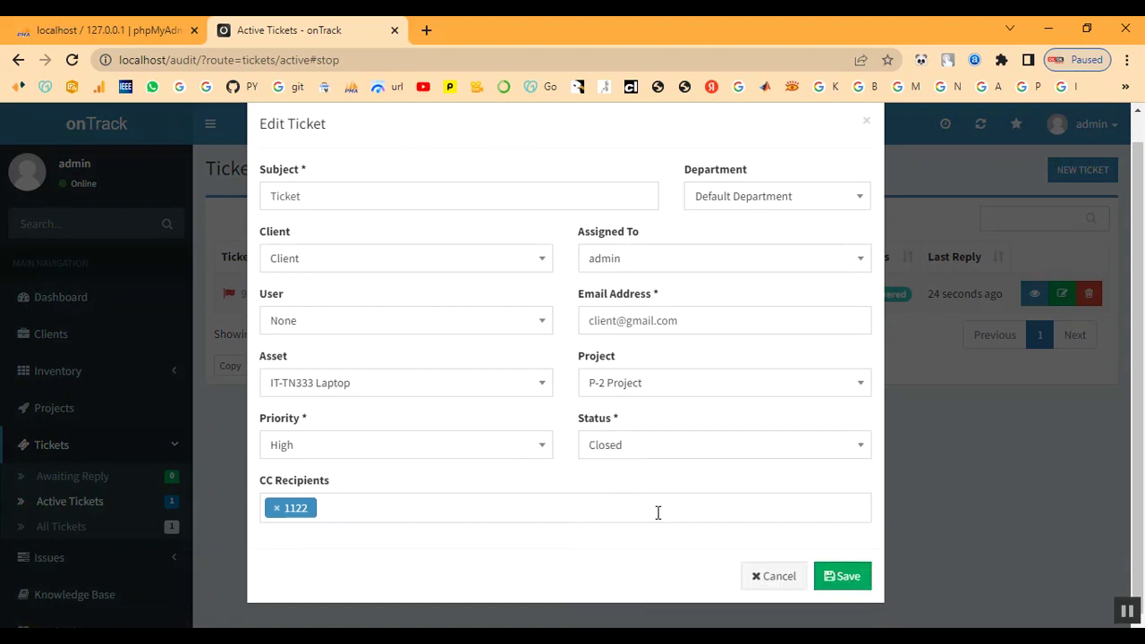
pyautogui.scroll(1, 415, 483)
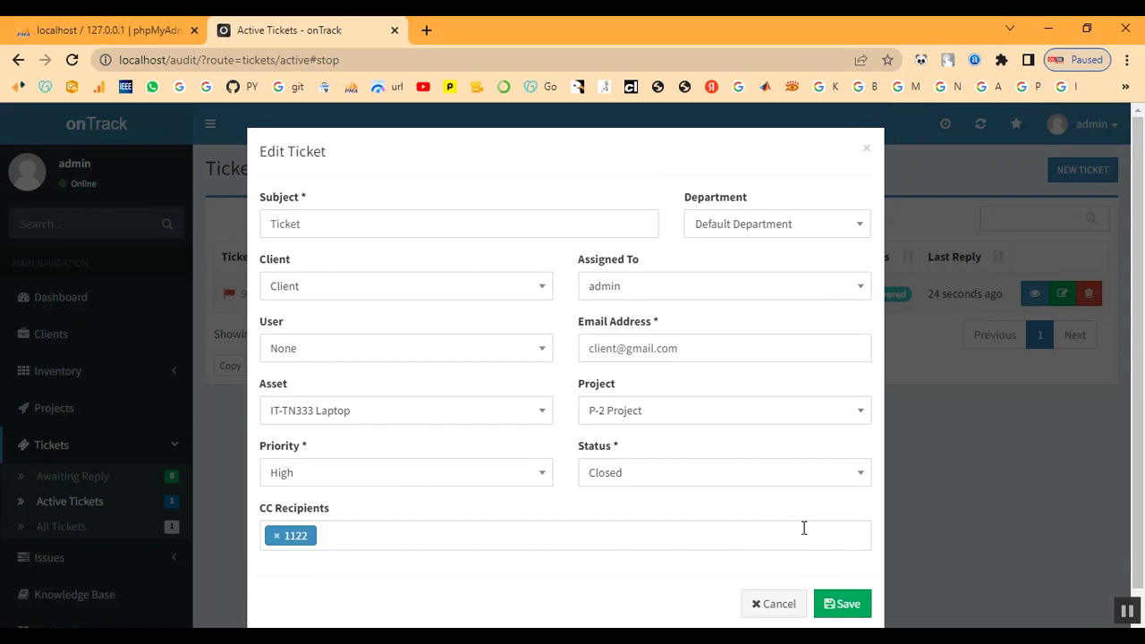
pyautogui.scroll(-1, 804, 527)
pyautogui.click(837, 578)
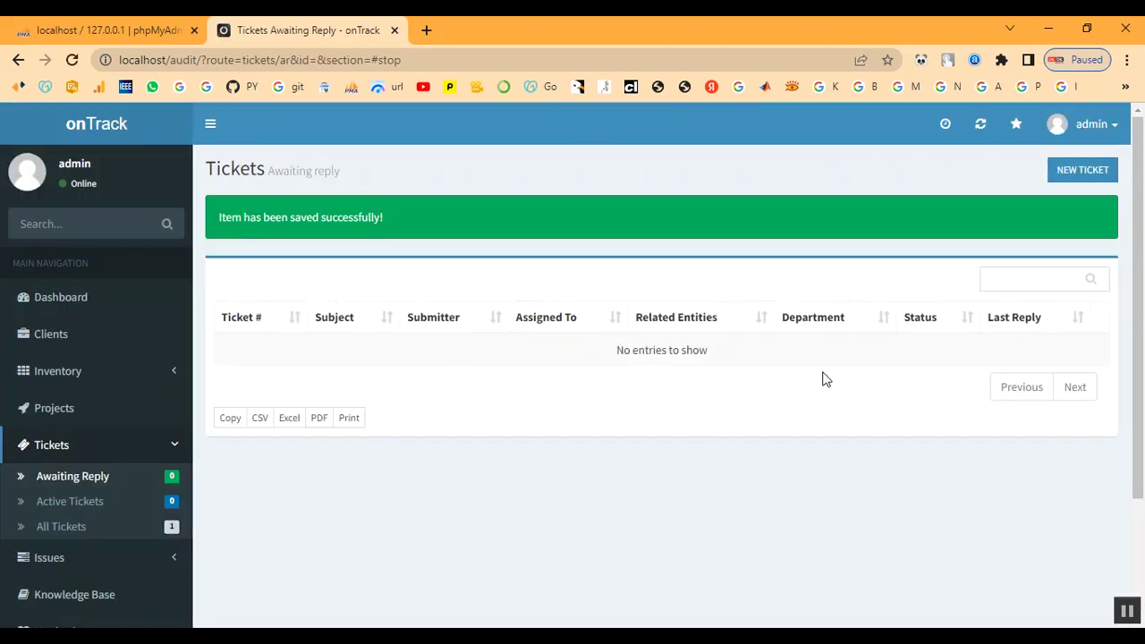
# - Open project P-2 and follow its Client link to the client summary
pyautogui.click(41, 410)
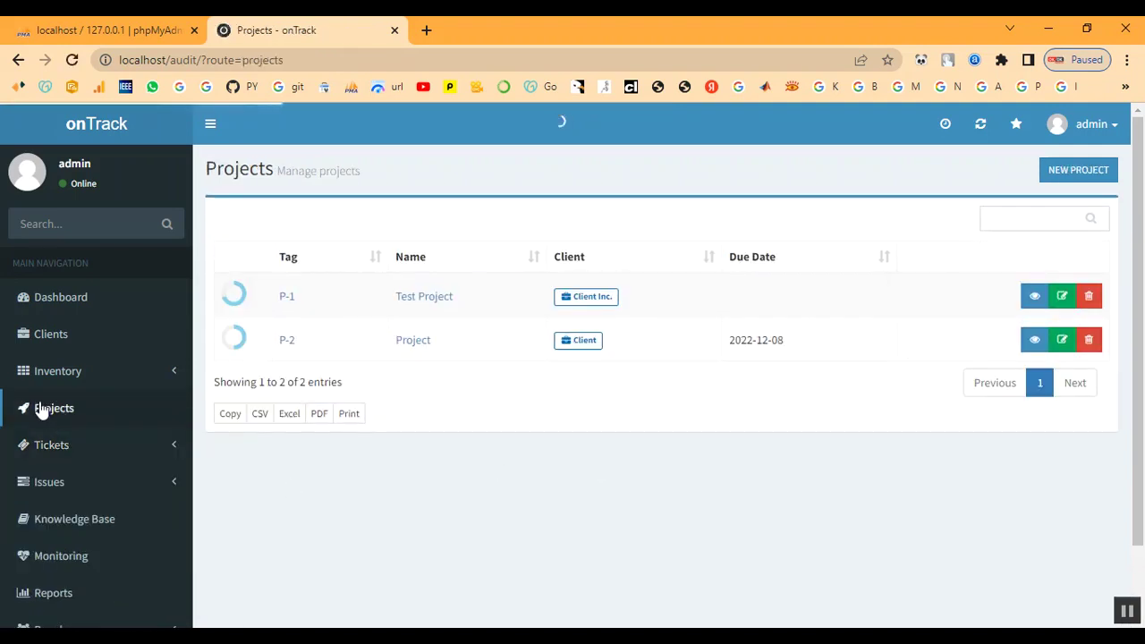
pyautogui.click(279, 343)
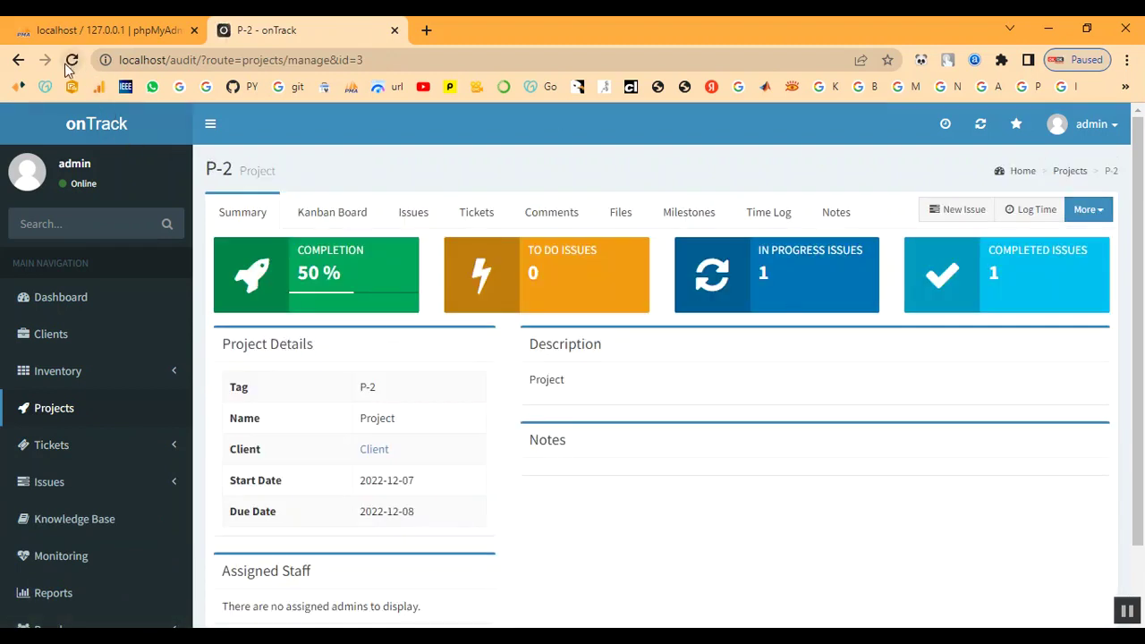
pyautogui.scroll(-1, 342, 453)
pyautogui.click(376, 368)
# - Review the client's 1 asset, 1 license and 1 project, then expand the Tickets menu
pyautogui.scroll(-1, 496, 463)
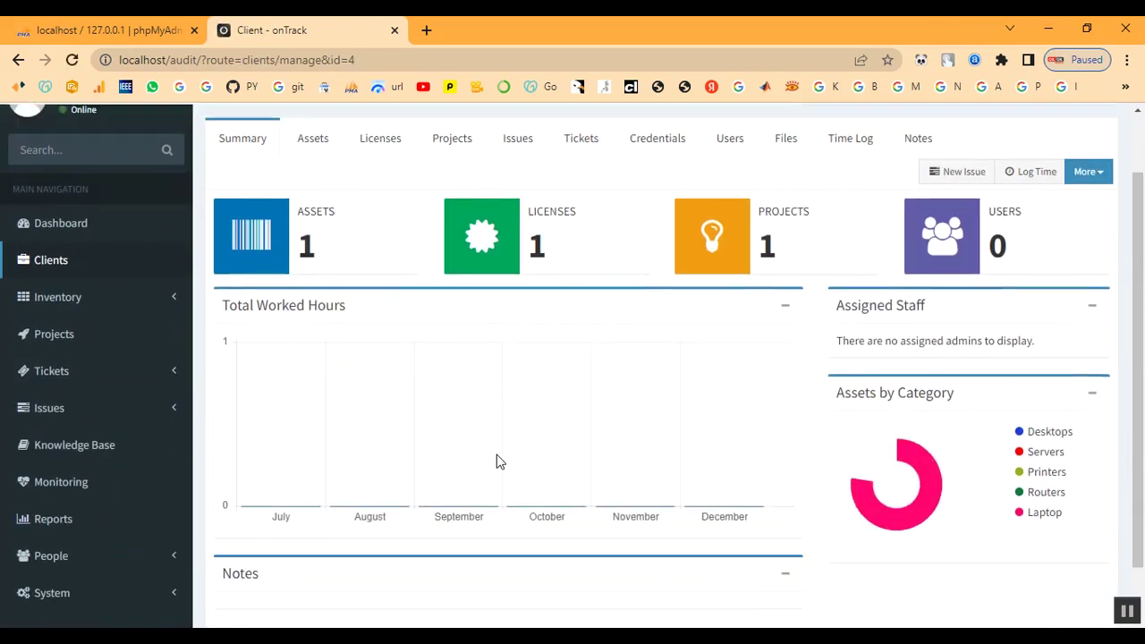
pyautogui.doubleClick(767, 234)
pyautogui.click(550, 367)
pyautogui.scroll(-1, 492, 389)
pyautogui.scroll(2, 376, 430)
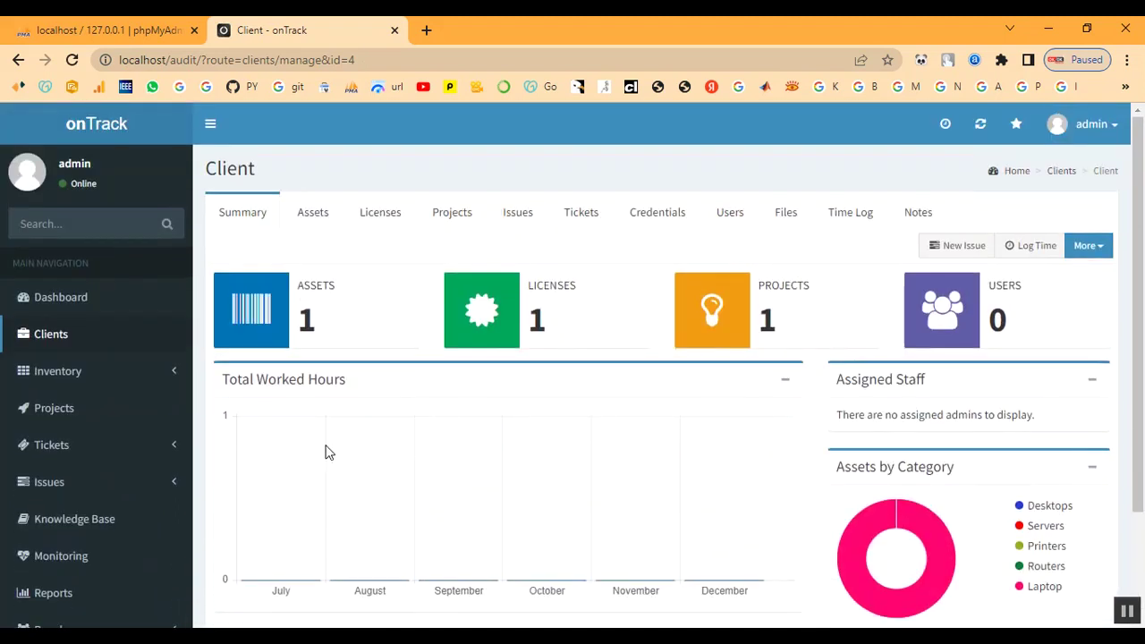
pyautogui.scroll(-2, 26, 460)
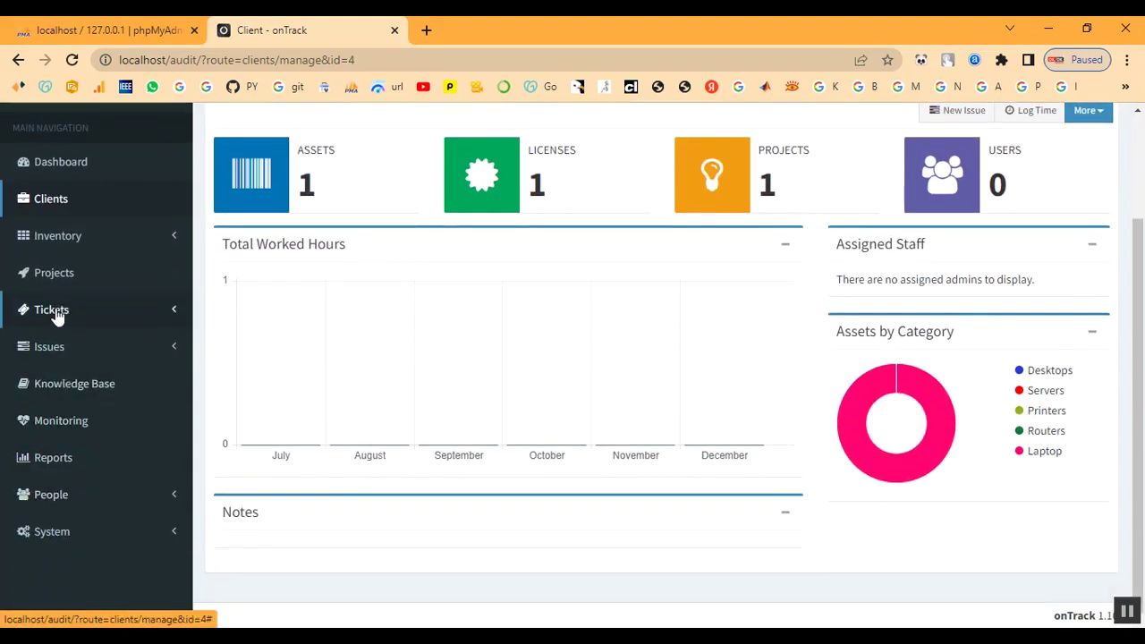
pyautogui.click(55, 314)
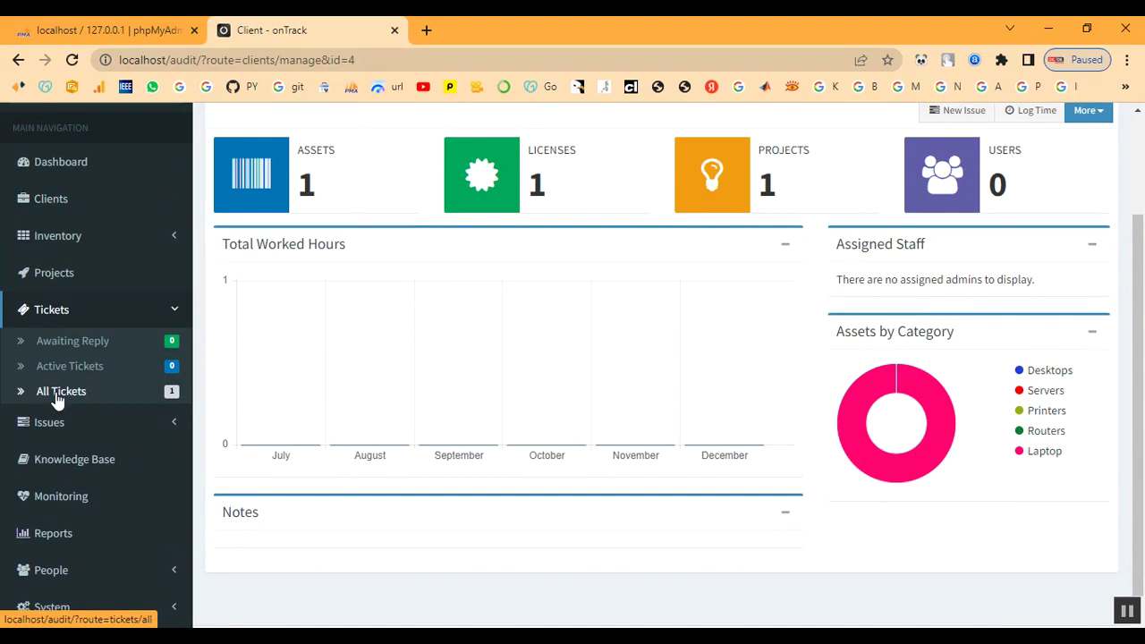
# - Reply to ticket #972128 with status 'Set to Reopened', then verify it under Awaiting Reply
pyautogui.click(55, 392)
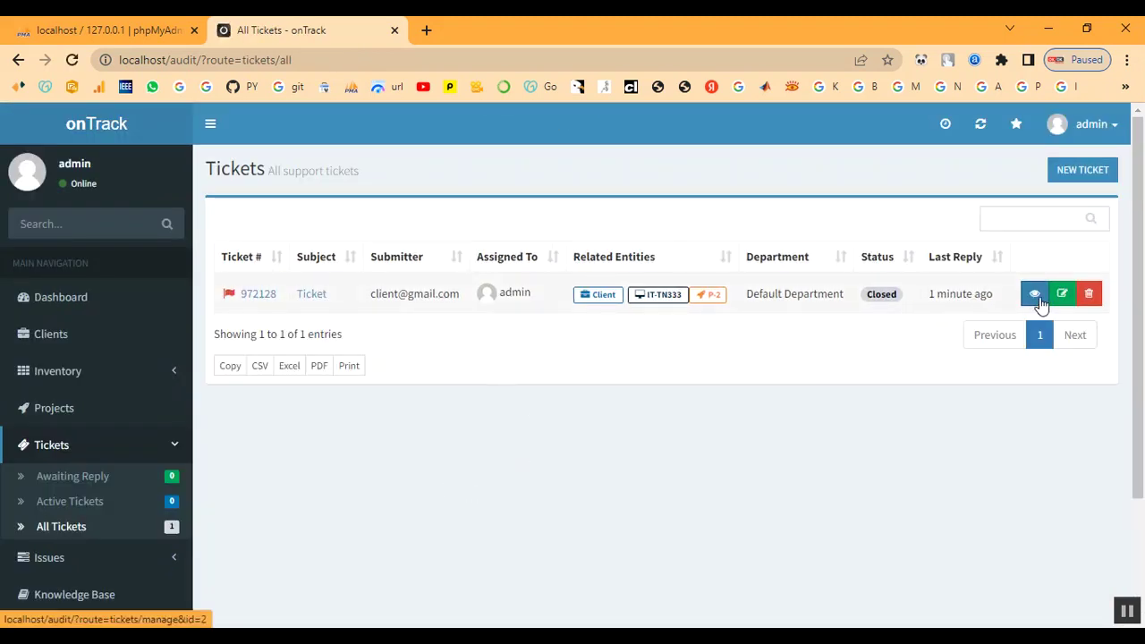
pyautogui.click(313, 298)
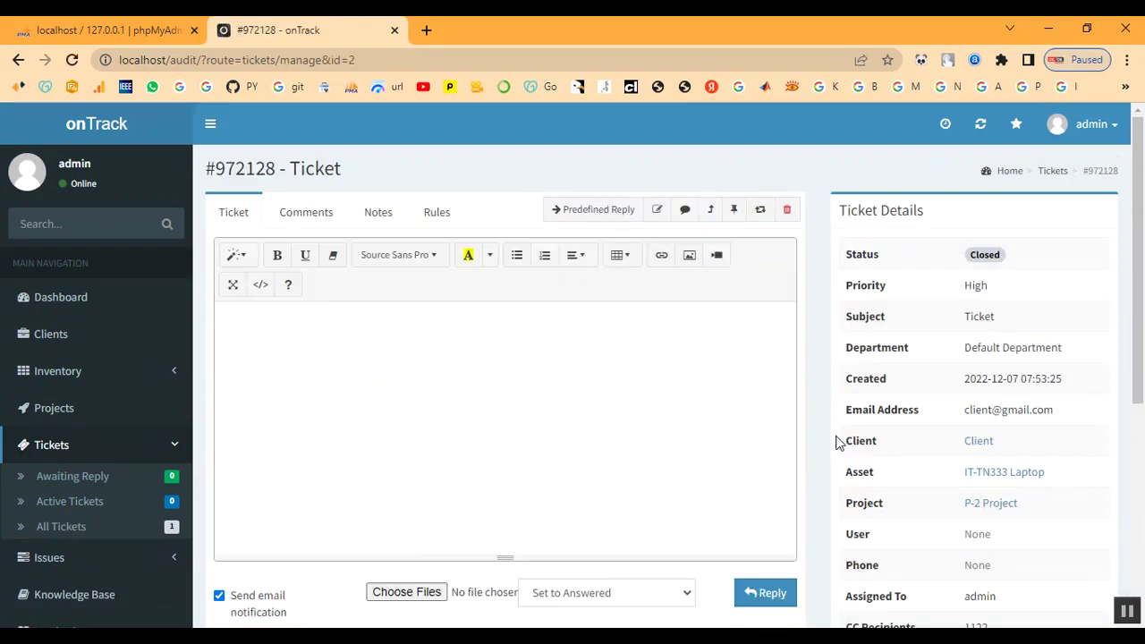
pyautogui.scroll(-2, 626, 470)
pyautogui.click(587, 425)
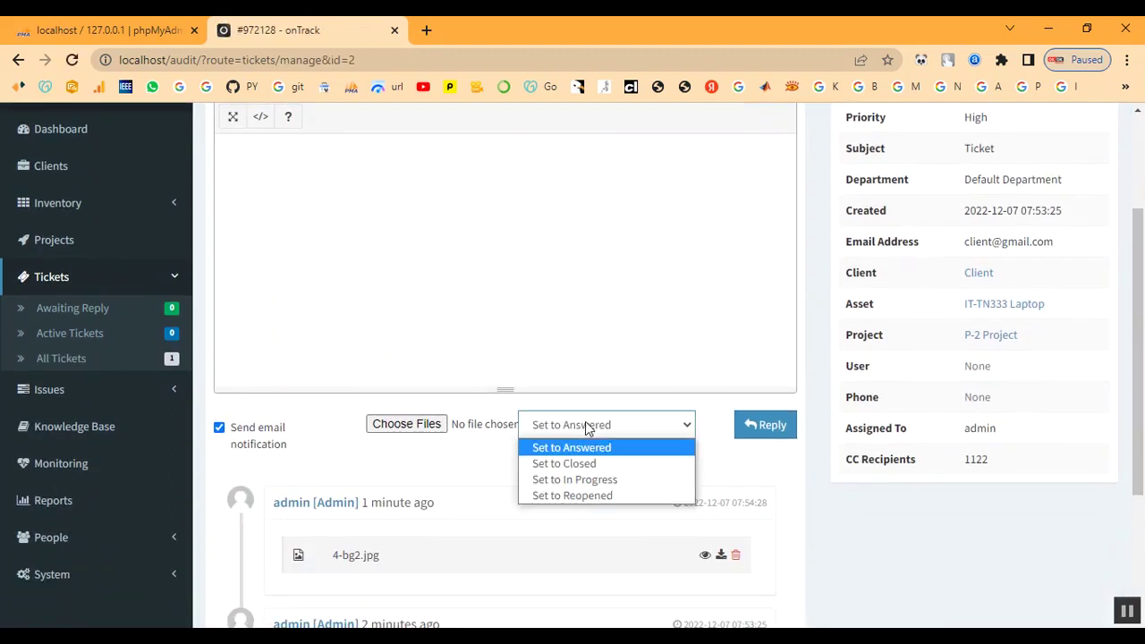
pyautogui.click(577, 483)
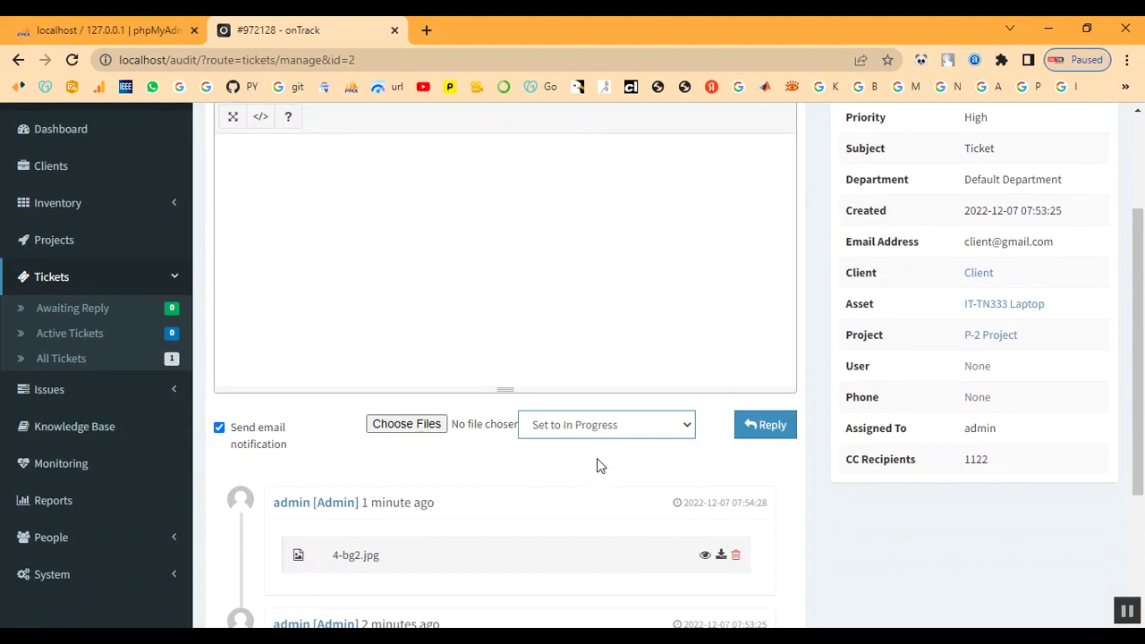
pyautogui.click(601, 432)
pyautogui.click(602, 500)
pyautogui.click(764, 433)
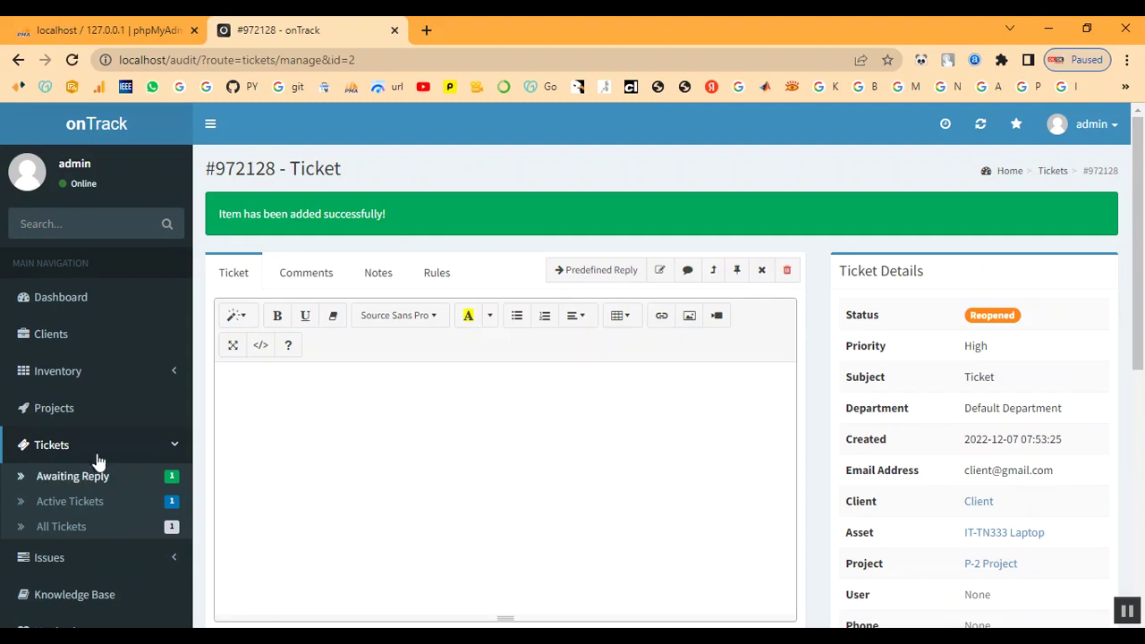
pyautogui.click(89, 478)
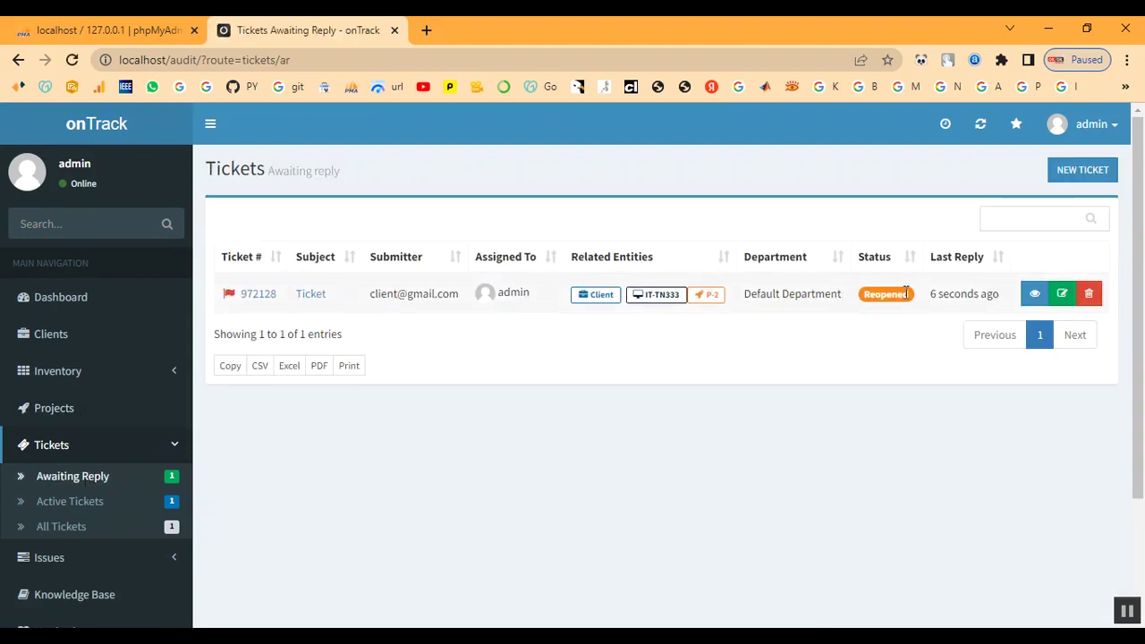
pyautogui.click(58, 414)
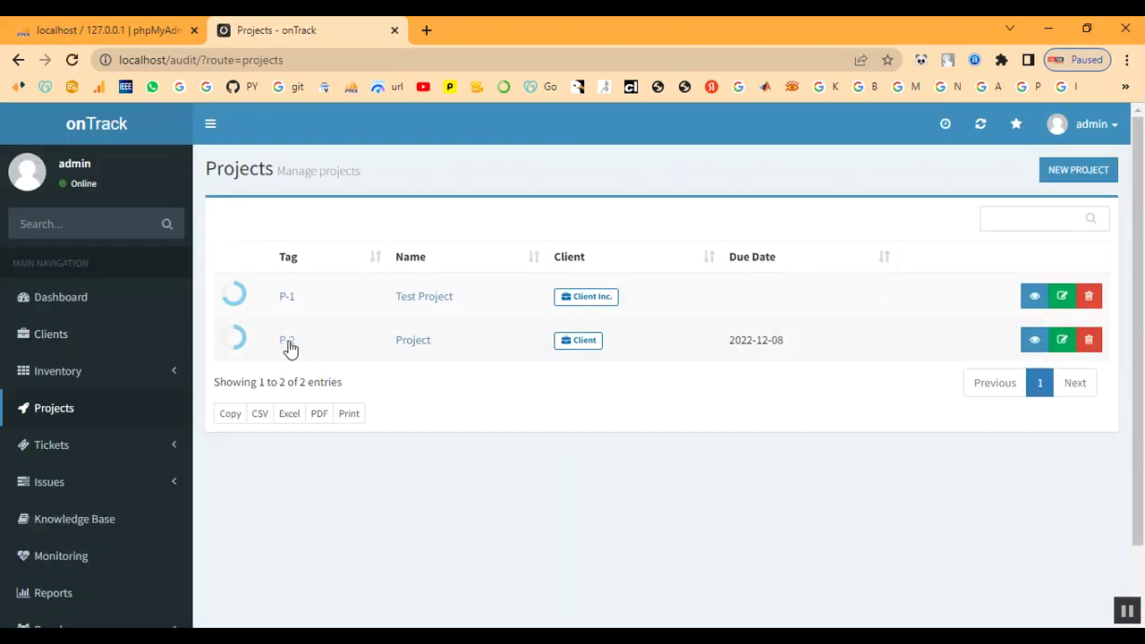
# - View P-2's summary, then list Active Issues showing the in-progress Ticket issue
pyautogui.click(286, 341)
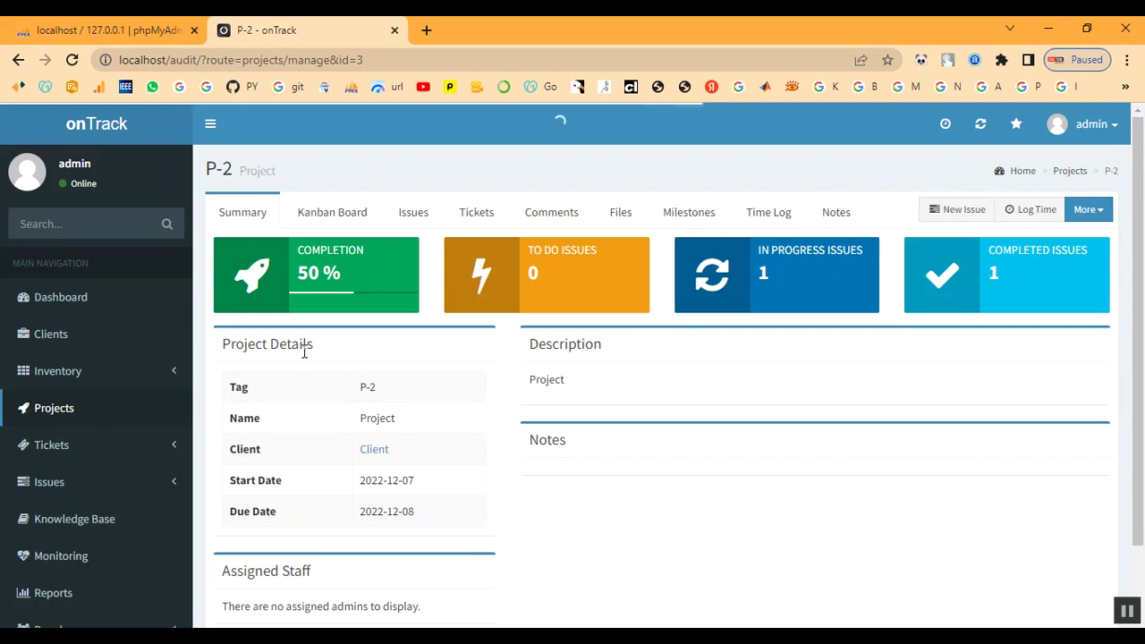
pyautogui.scroll(-1, 782, 462)
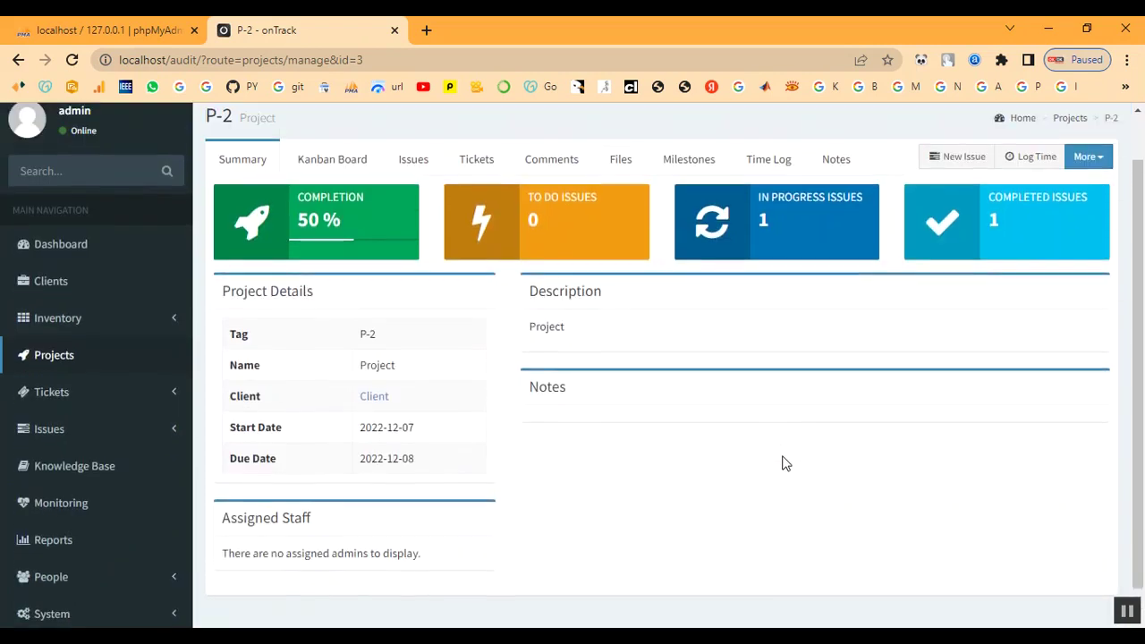
pyautogui.scroll(1, 486, 373)
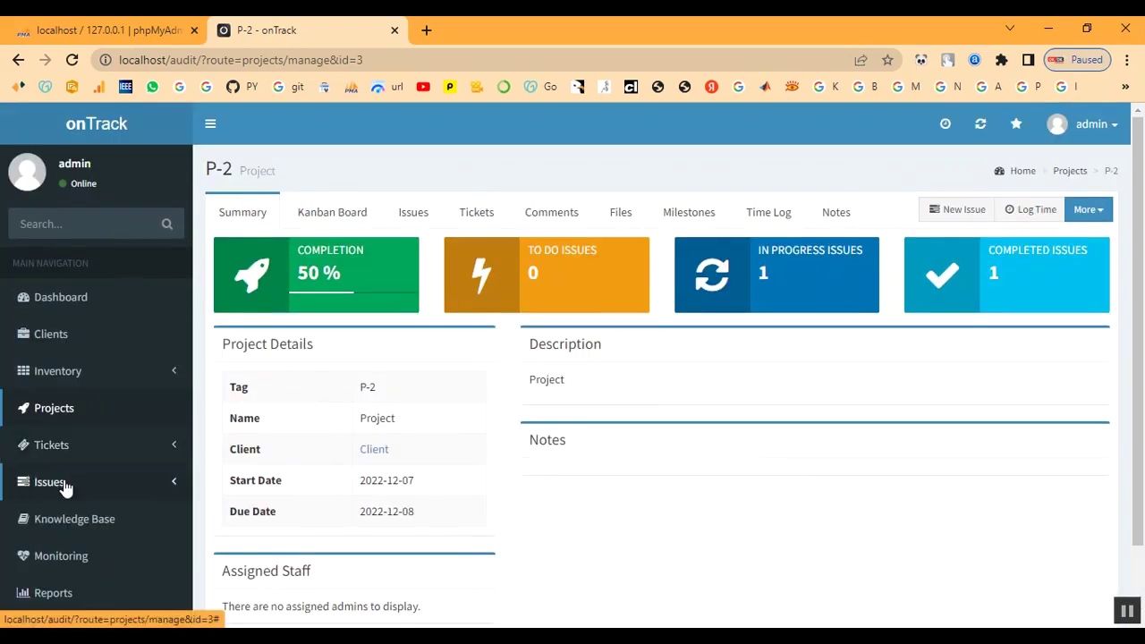
pyautogui.click(57, 455)
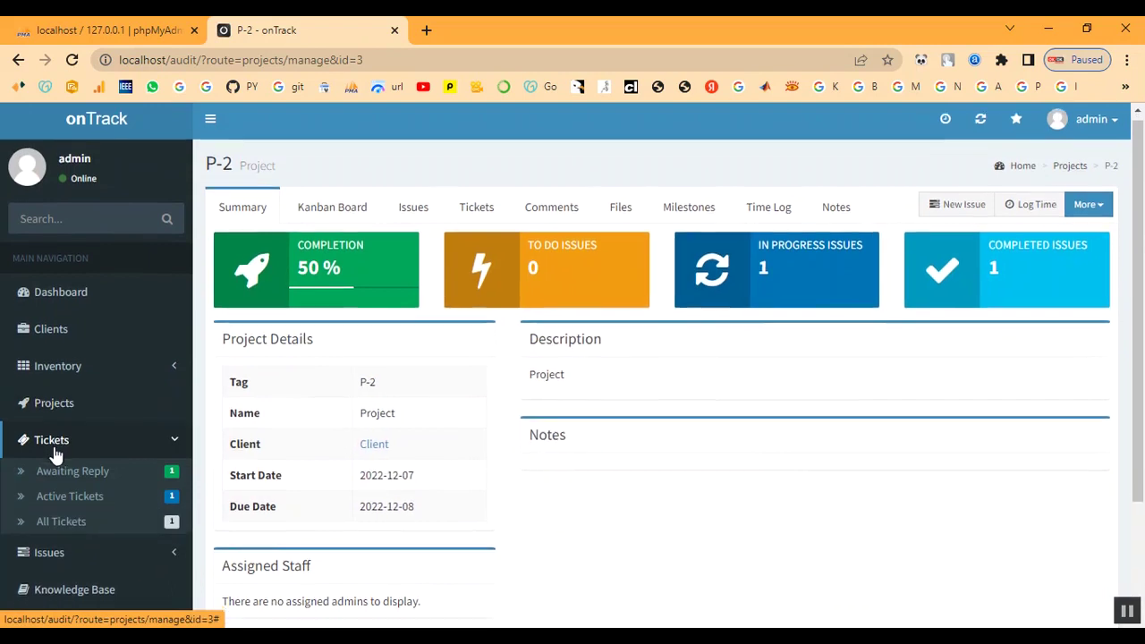
pyautogui.scroll(-2, 55, 457)
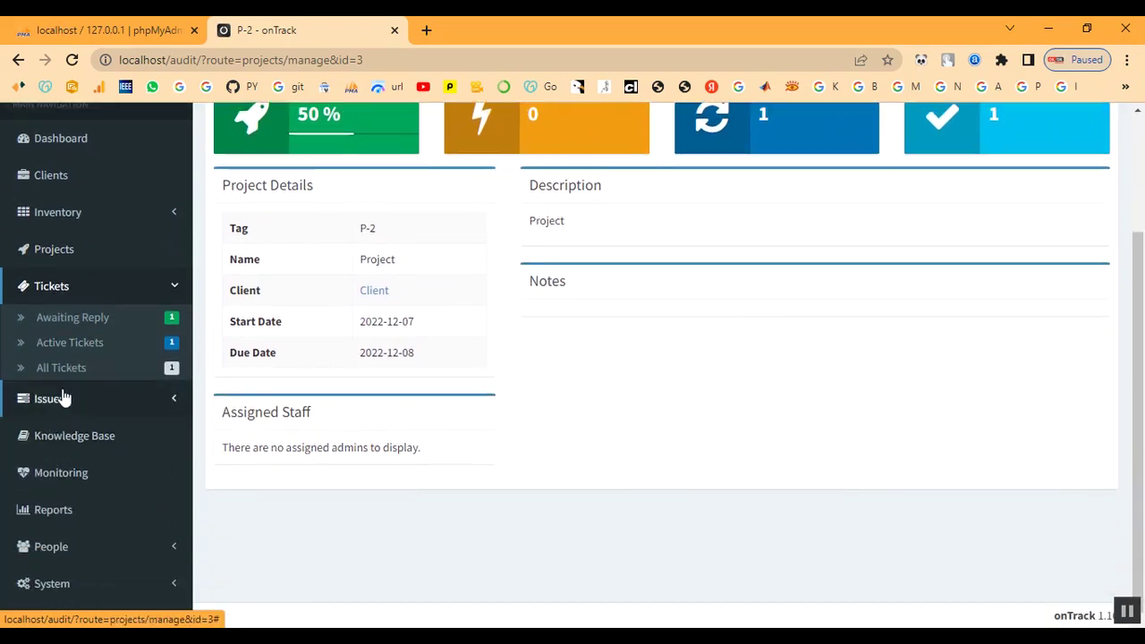
pyautogui.click(55, 407)
pyautogui.click(64, 385)
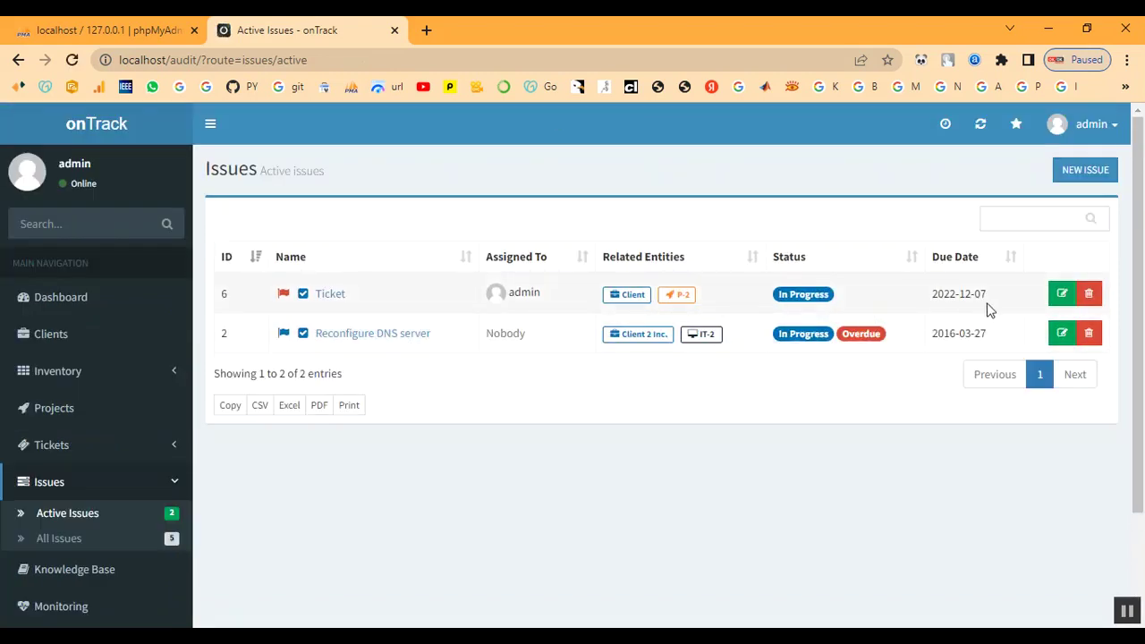
# - Change the Ticket issue's status to Done and save it
pyautogui.click(1062, 293)
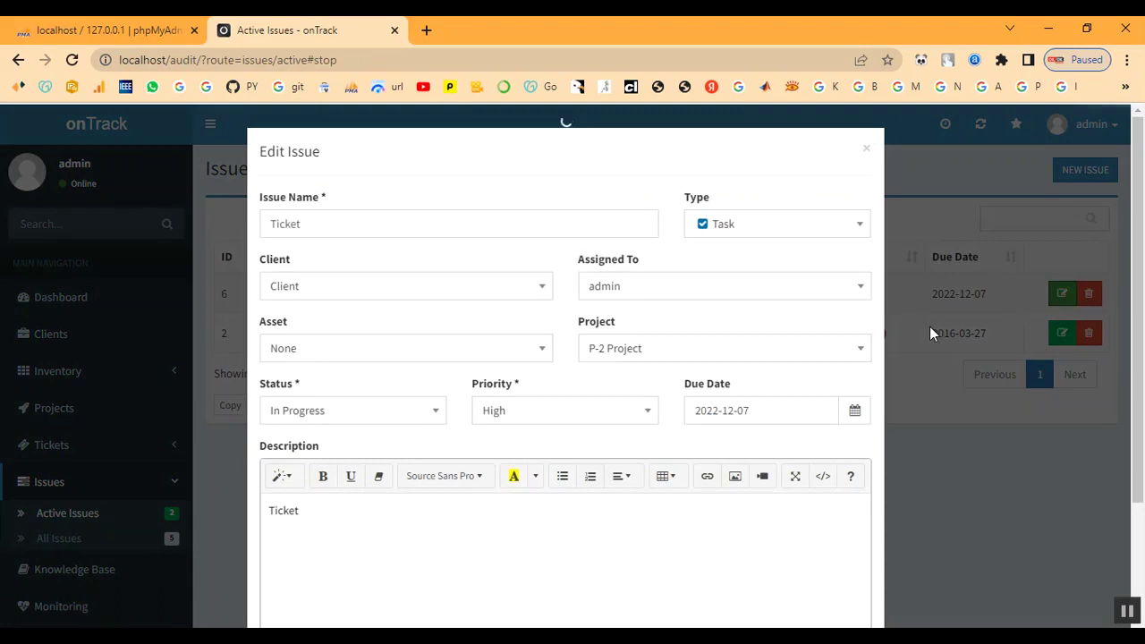
pyautogui.scroll(-1, 639, 345)
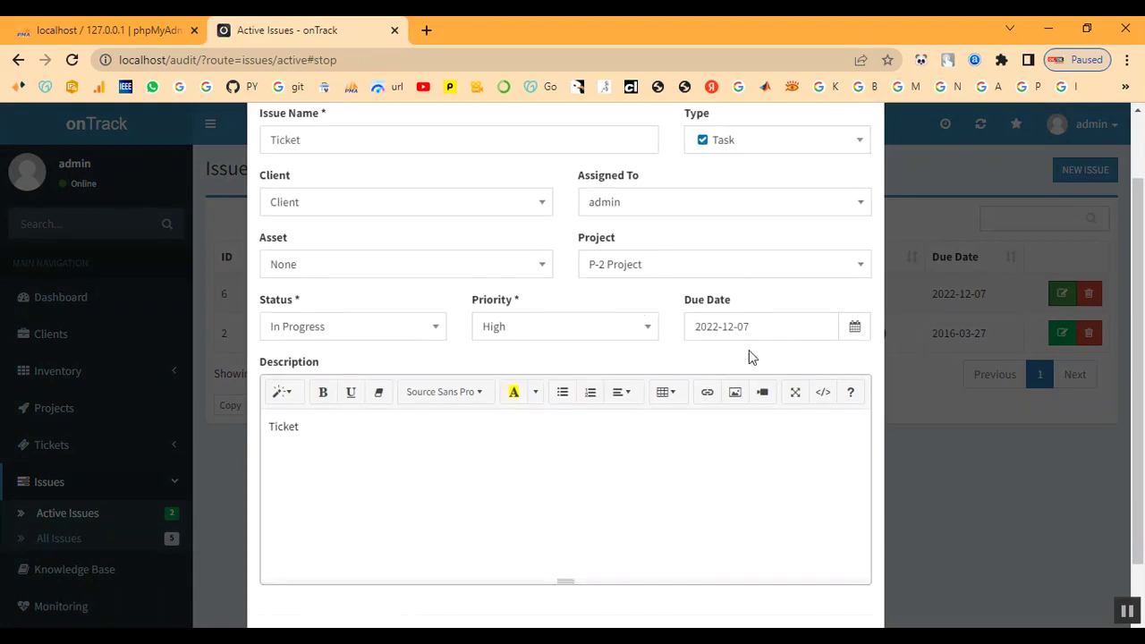
pyautogui.scroll(-1, 510, 430)
pyautogui.scroll(2, 512, 430)
pyautogui.click(396, 416)
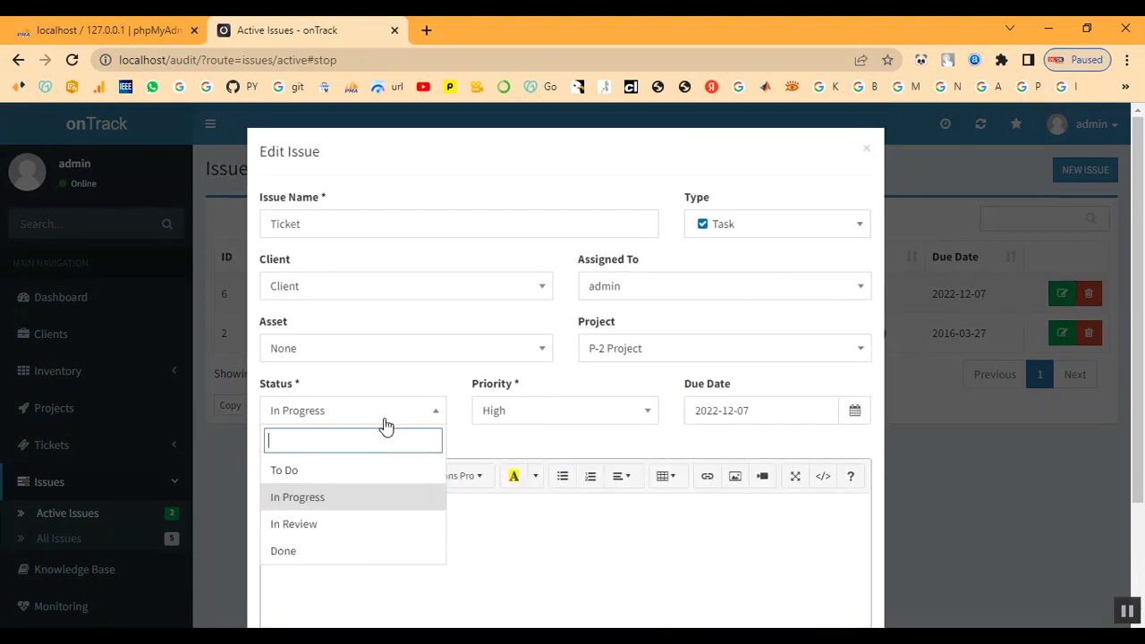
pyautogui.click(333, 552)
pyautogui.scroll(-1, 492, 517)
pyautogui.scroll(-2, 492, 517)
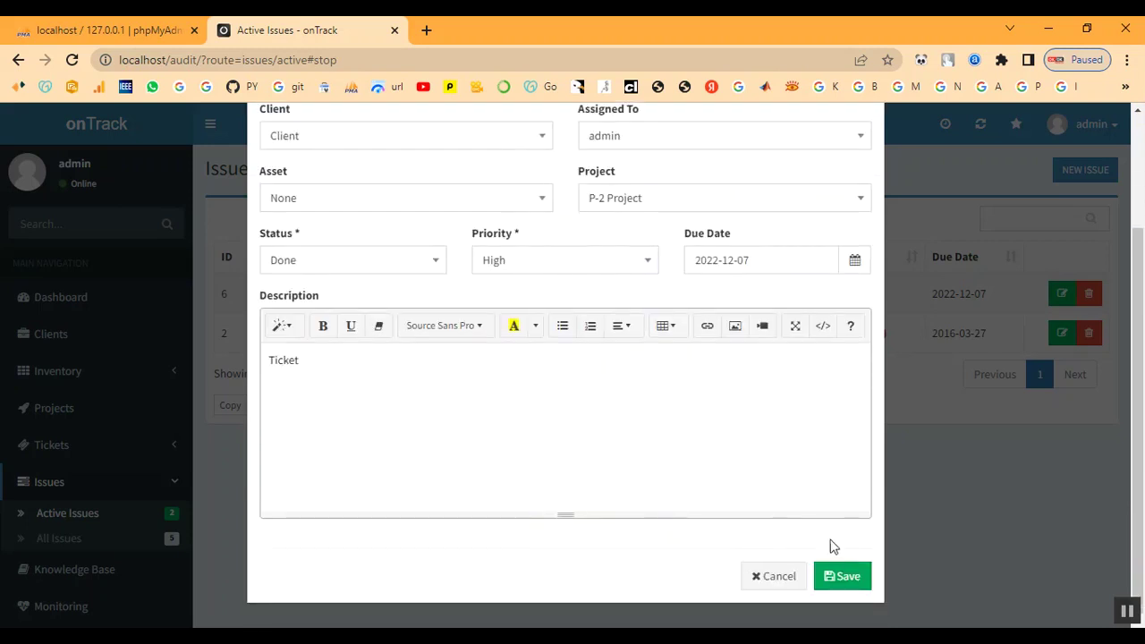
pyautogui.click(841, 578)
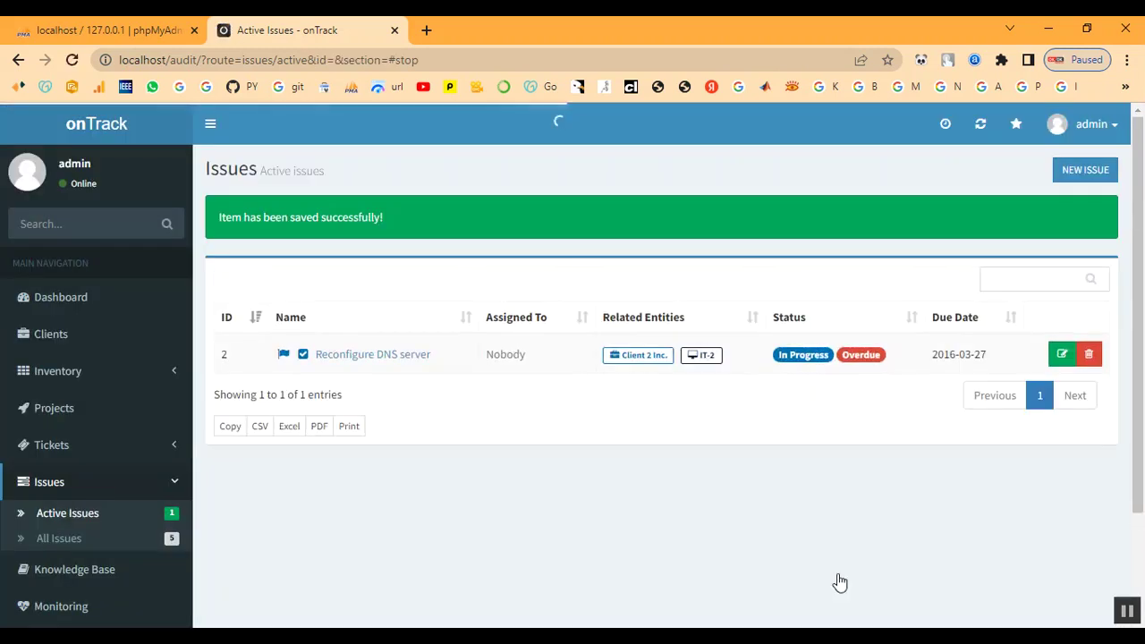
# - Confirm project P-2 now shows 100% completion with two completed issues
pyautogui.click(34, 414)
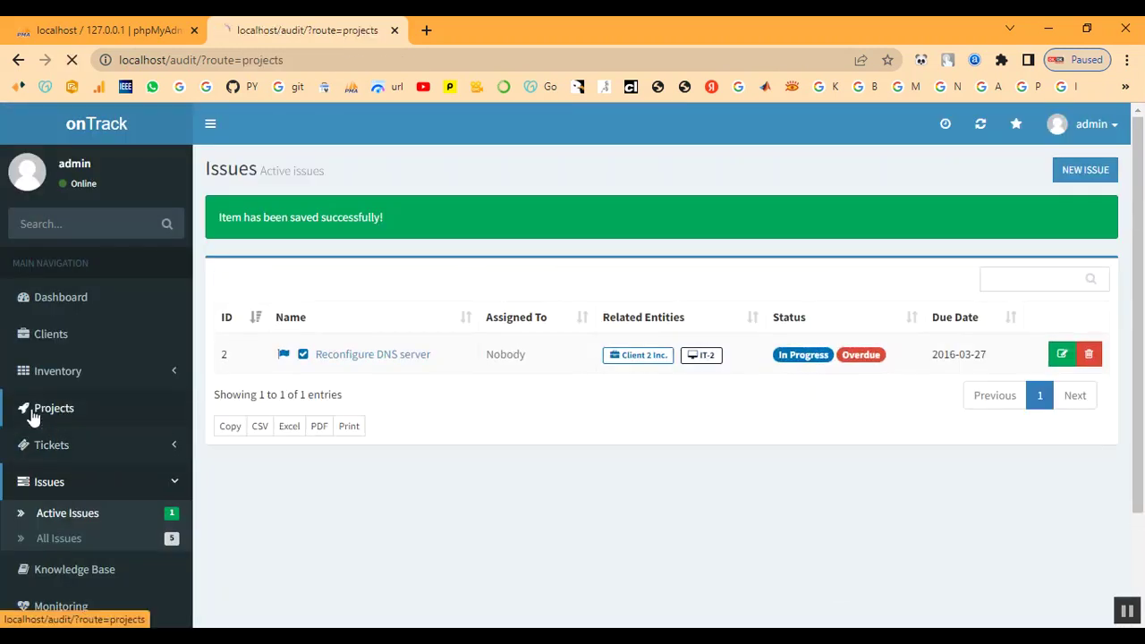
pyautogui.click(287, 341)
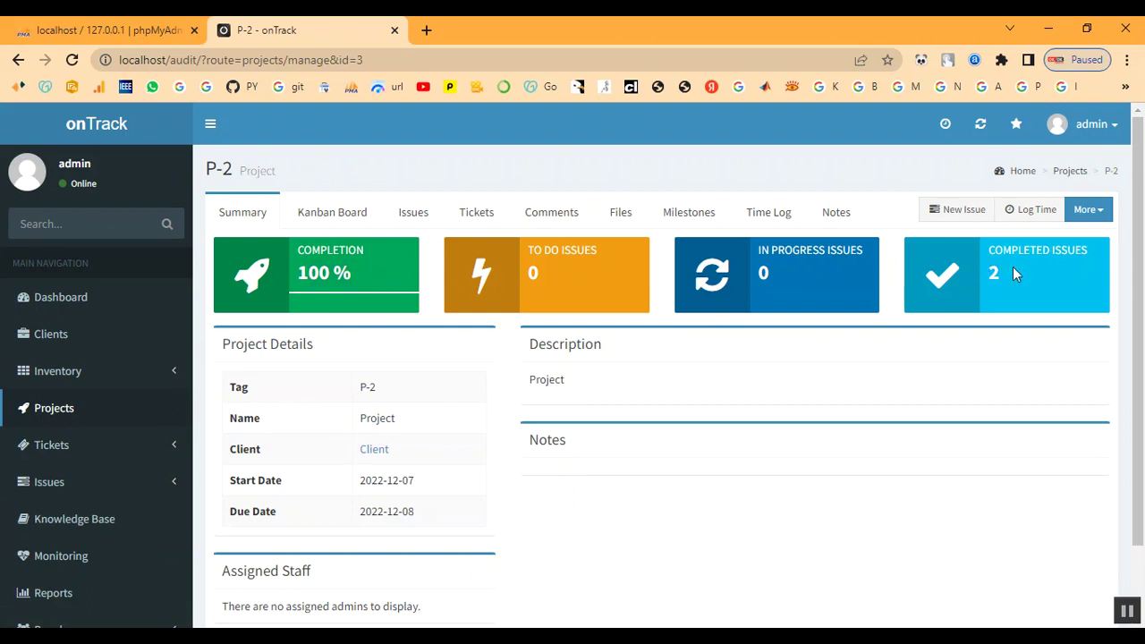
pyautogui.scroll(-1, 49, 524)
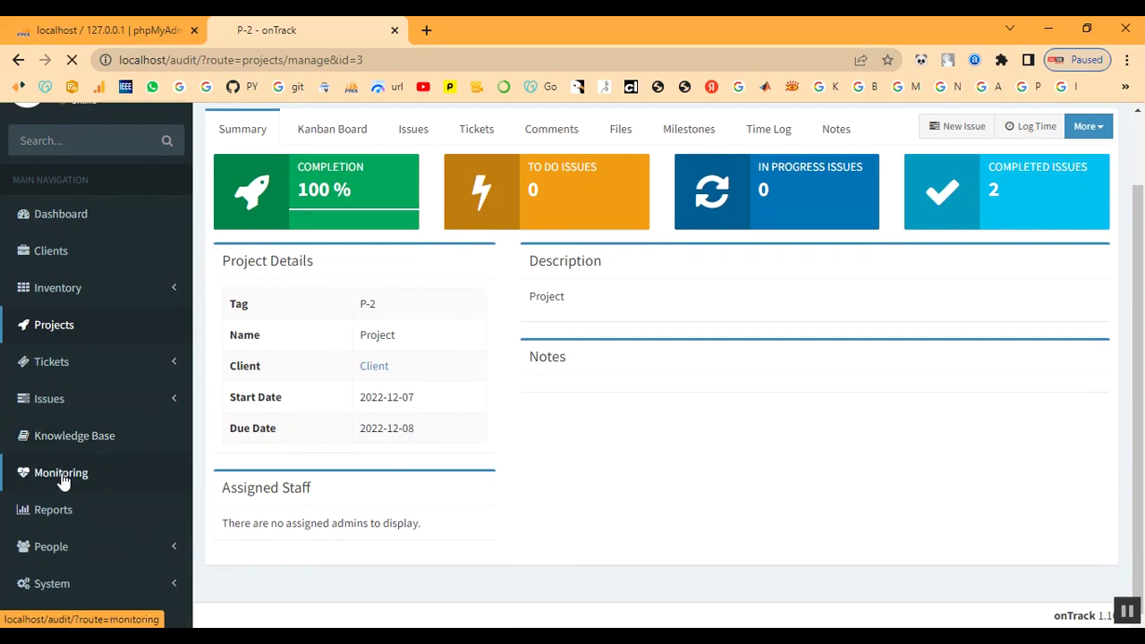
pyautogui.click(62, 474)
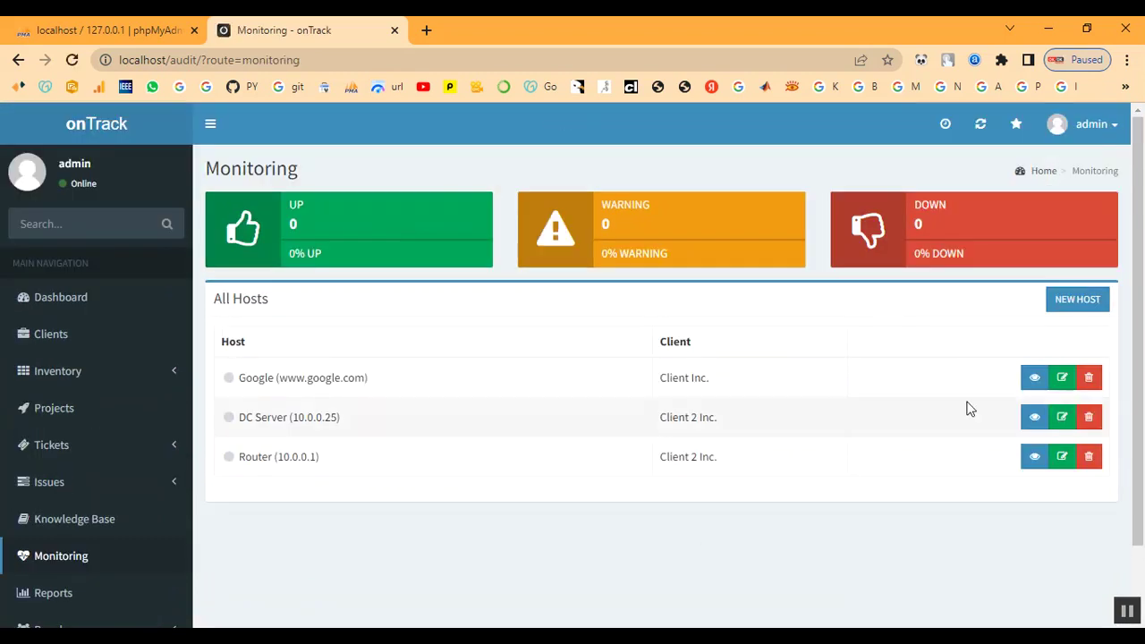
# - Create host 'Client' with address 'client', assigned to client Client
pyautogui.click(1082, 300)
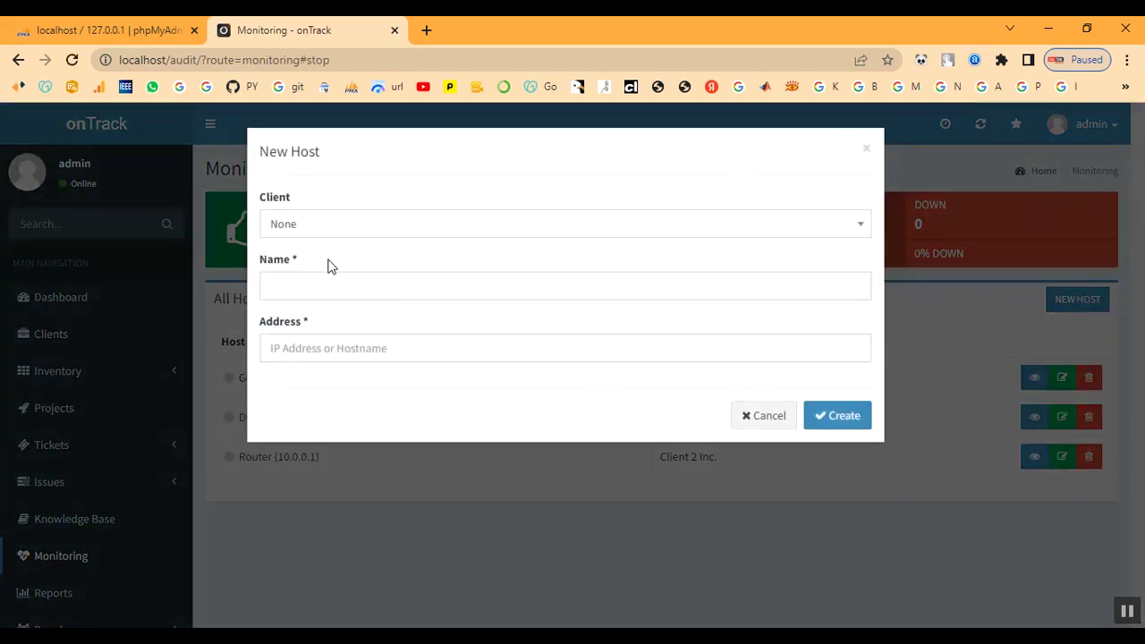
pyautogui.click(309, 224)
pyautogui.click(302, 367)
pyautogui.click(329, 282)
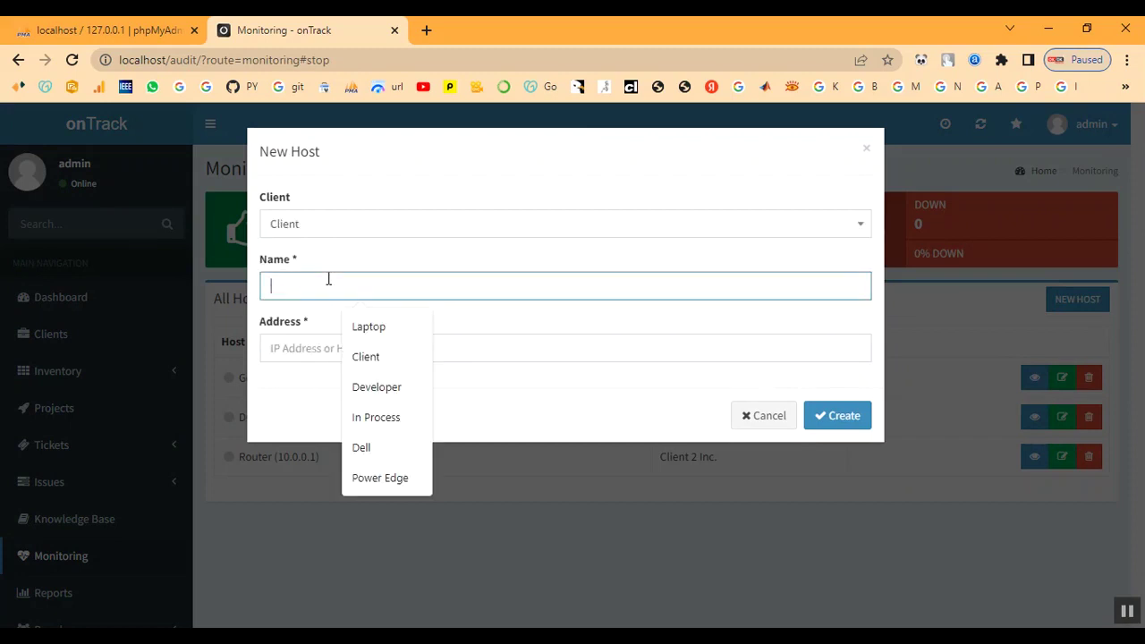
pyautogui.write('C')
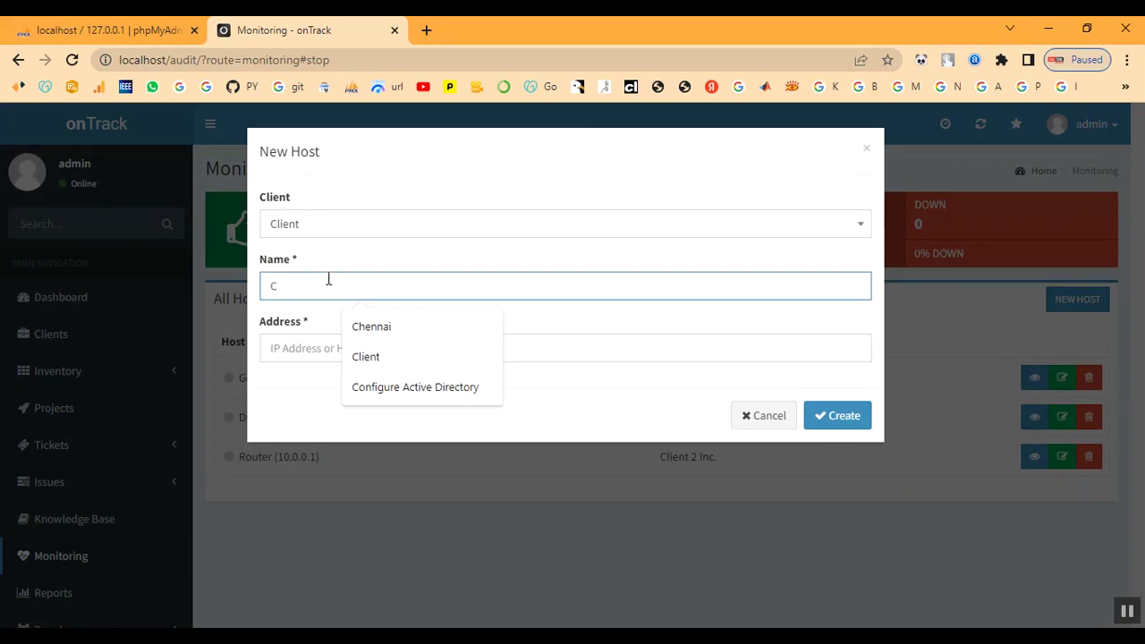
pyautogui.write('lient')
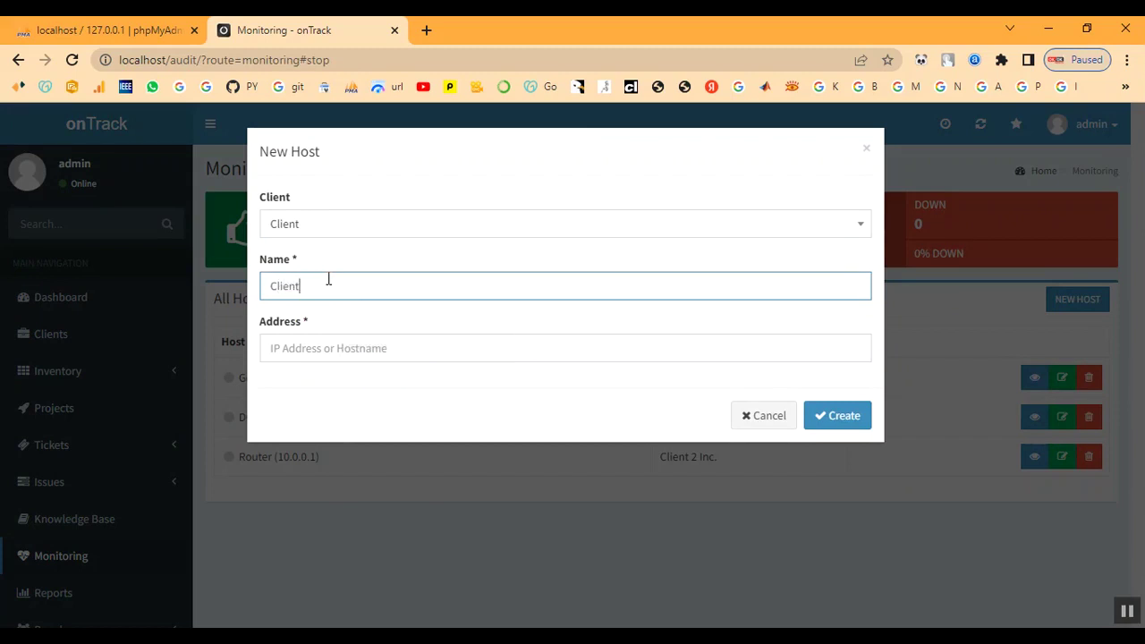
pyautogui.press('Tab')
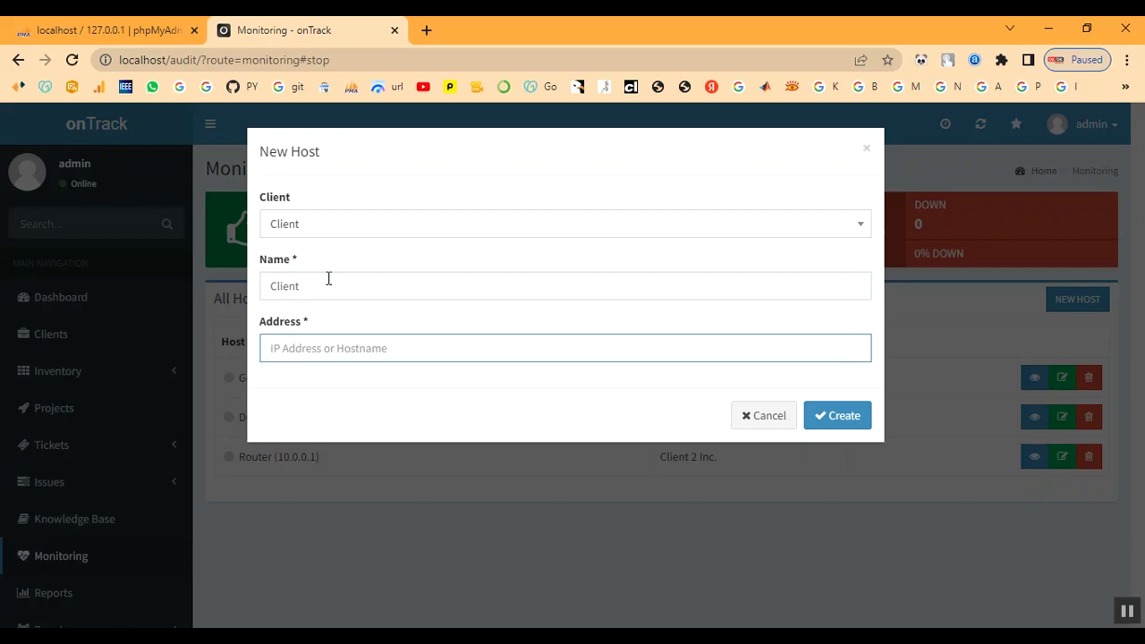
pyautogui.write('client')
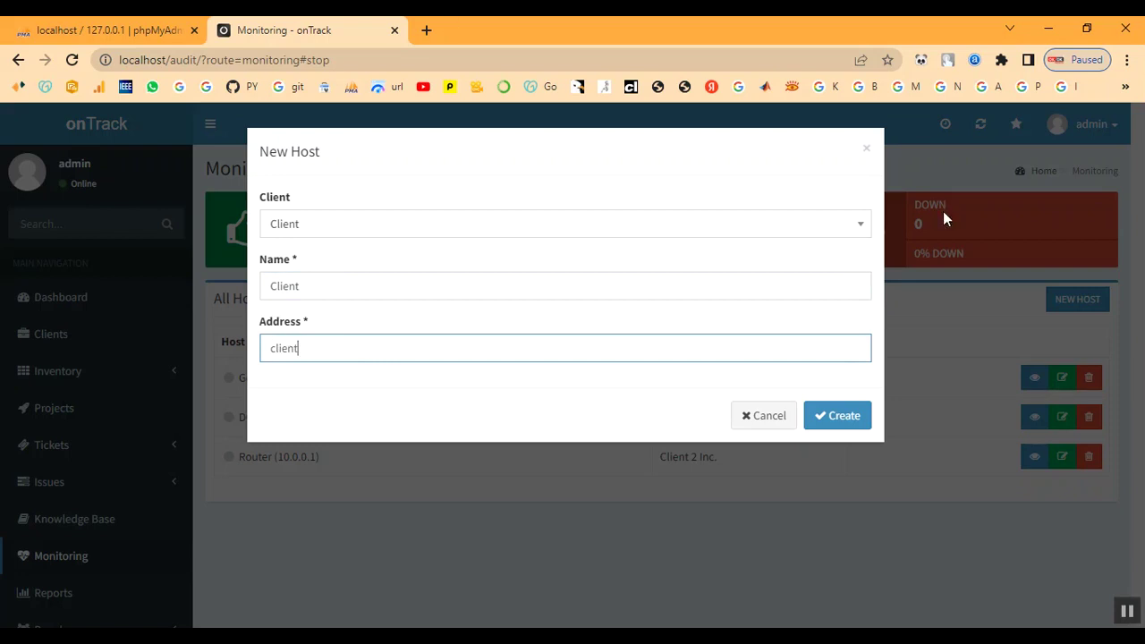
pyautogui.click(839, 418)
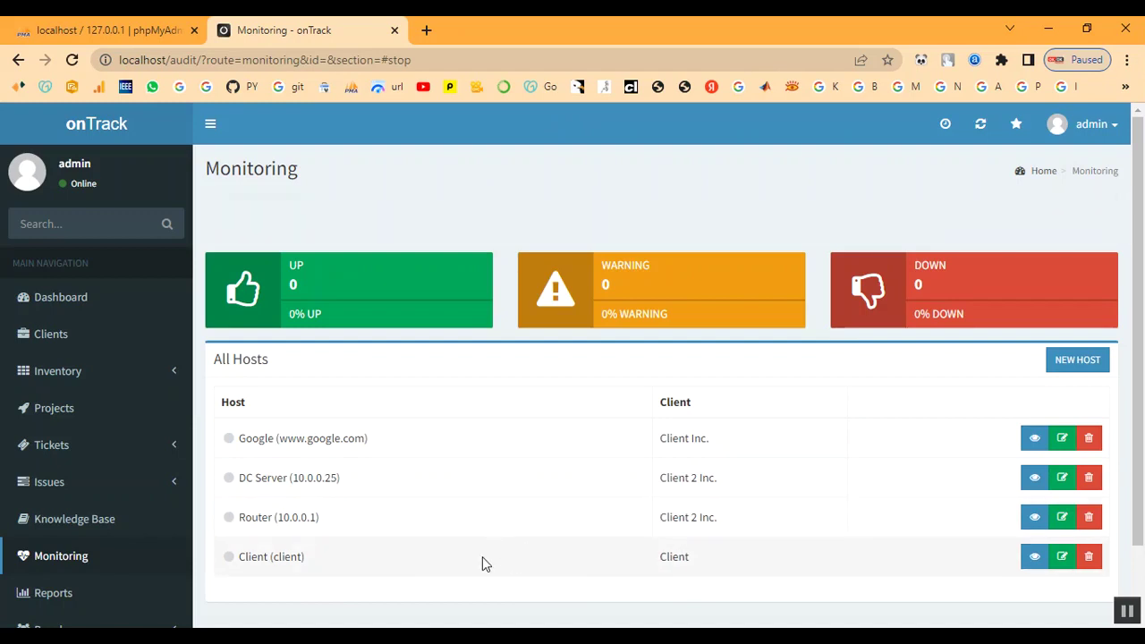
pyautogui.scroll(-1, 64, 555)
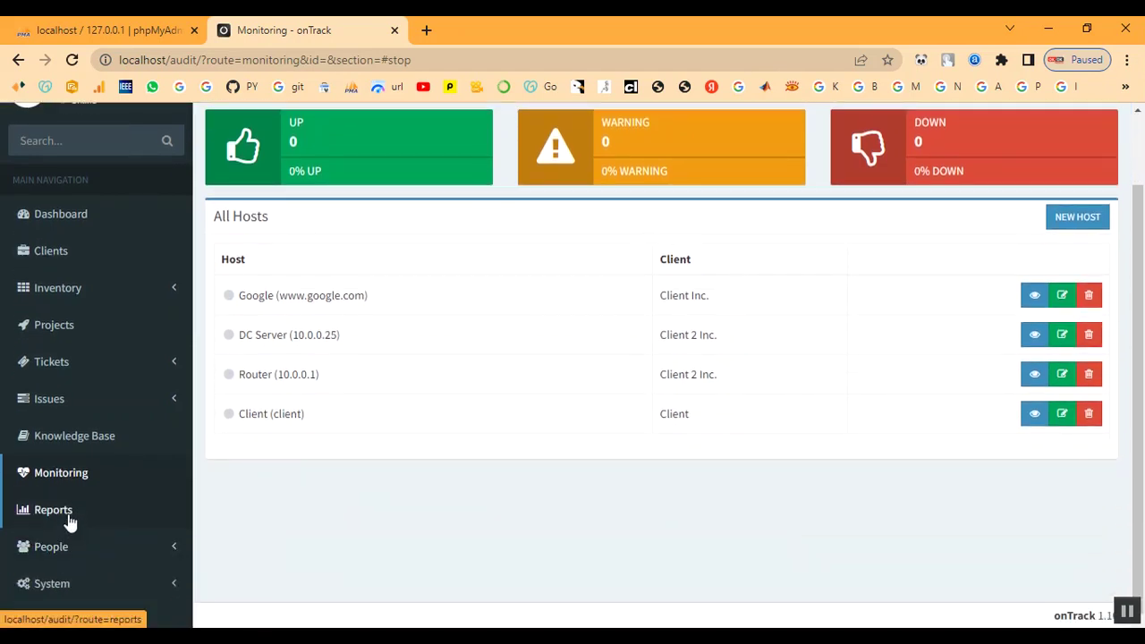
# - Generate a timesheet for client Client from 2022-12-07 to 2022-12-14
pyautogui.click(60, 516)
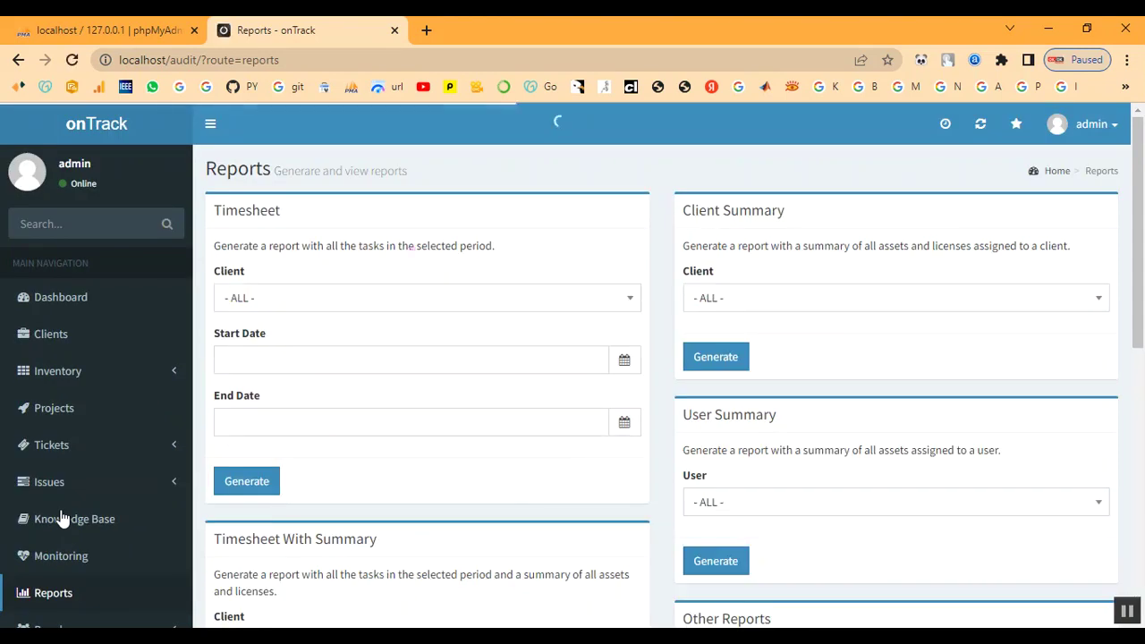
pyautogui.click(395, 306)
pyautogui.click(363, 447)
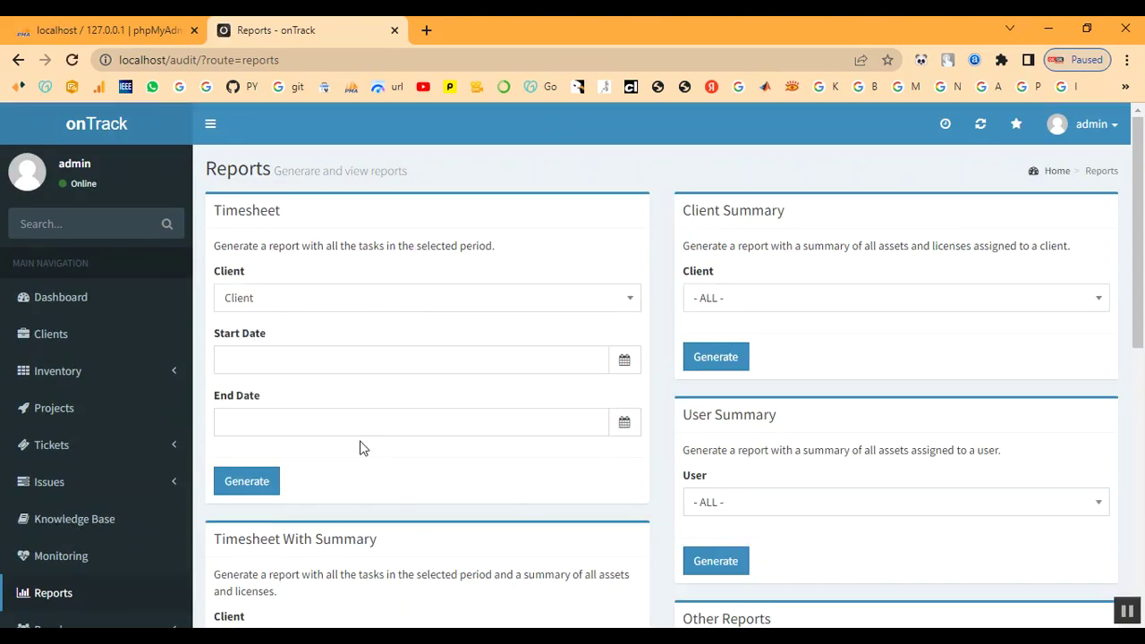
pyautogui.click(363, 368)
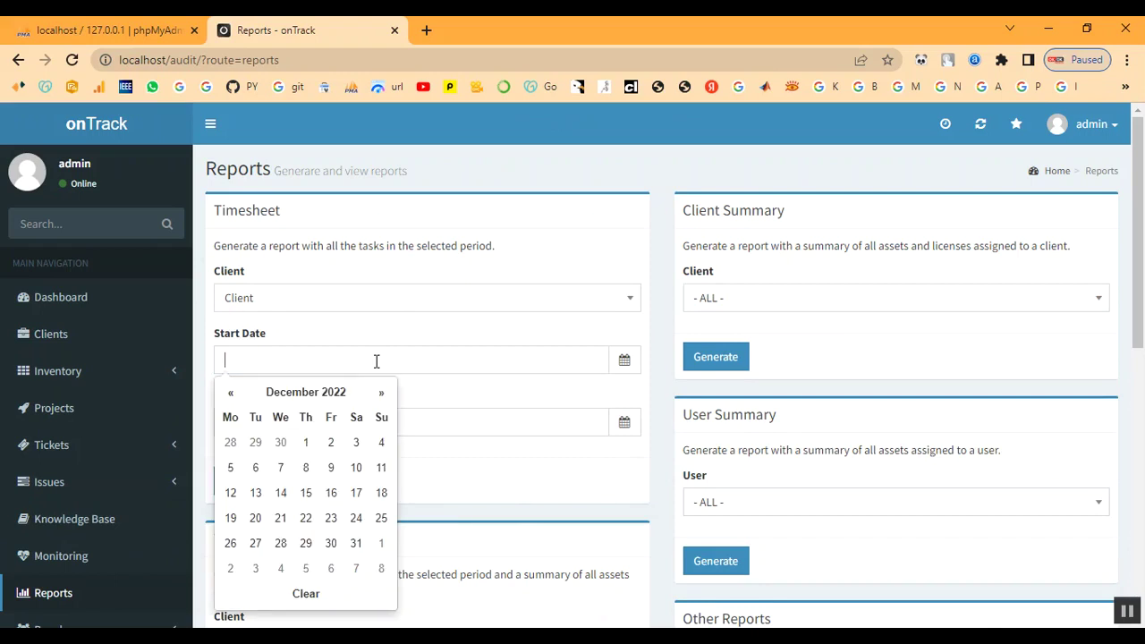
pyautogui.click(297, 472)
pyautogui.click(370, 421)
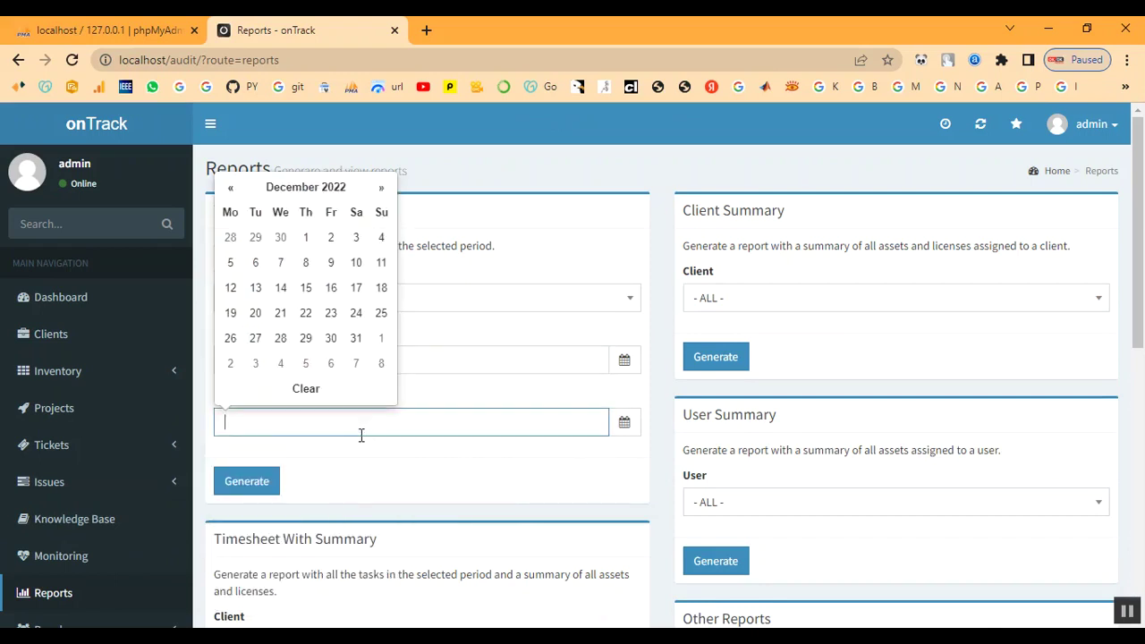
pyautogui.click(280, 287)
pyautogui.click(260, 487)
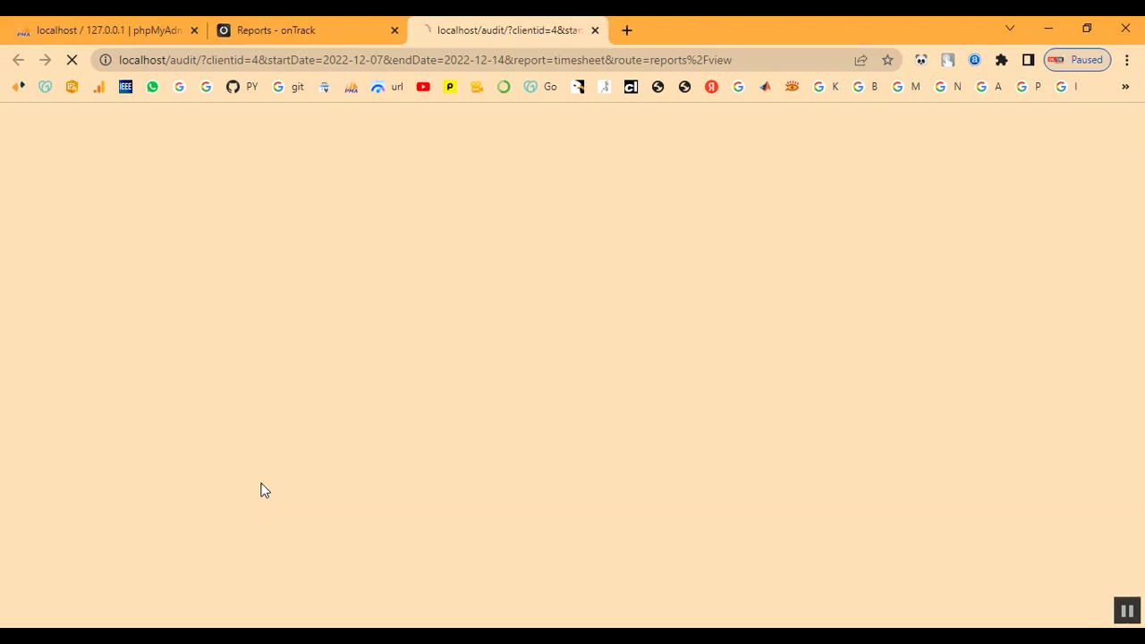
# - Review the timesheet report's heading and Issues section
pyautogui.scroll(-3, 376, 380)
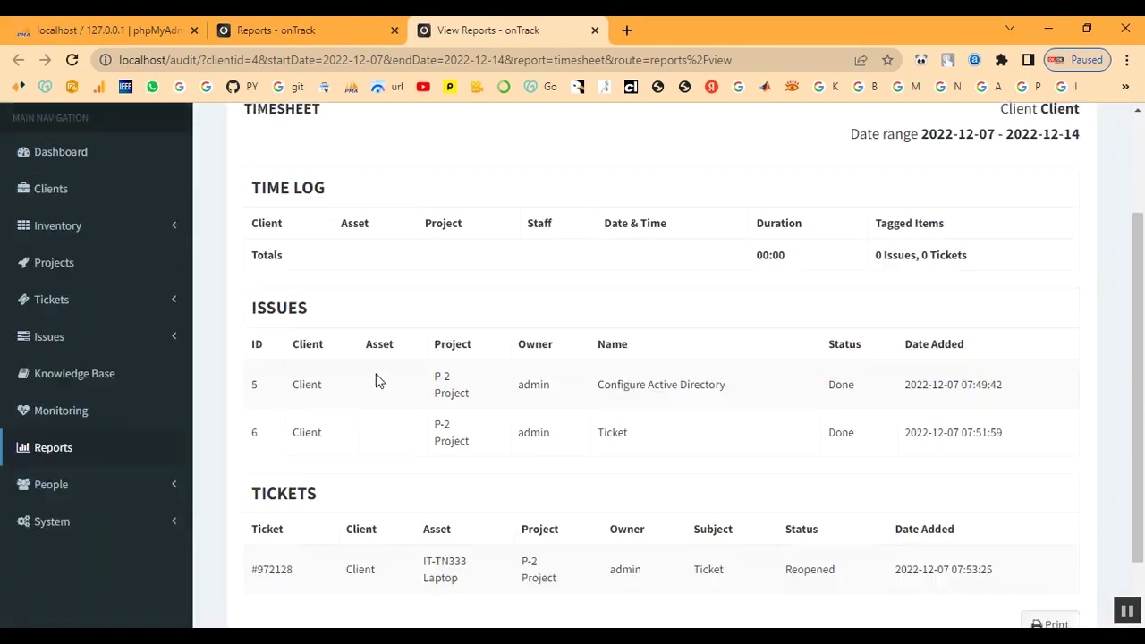
pyautogui.scroll(2, 376, 380)
pyautogui.doubleClick(277, 278)
pyautogui.click(432, 283)
pyautogui.scroll(-2, 688, 375)
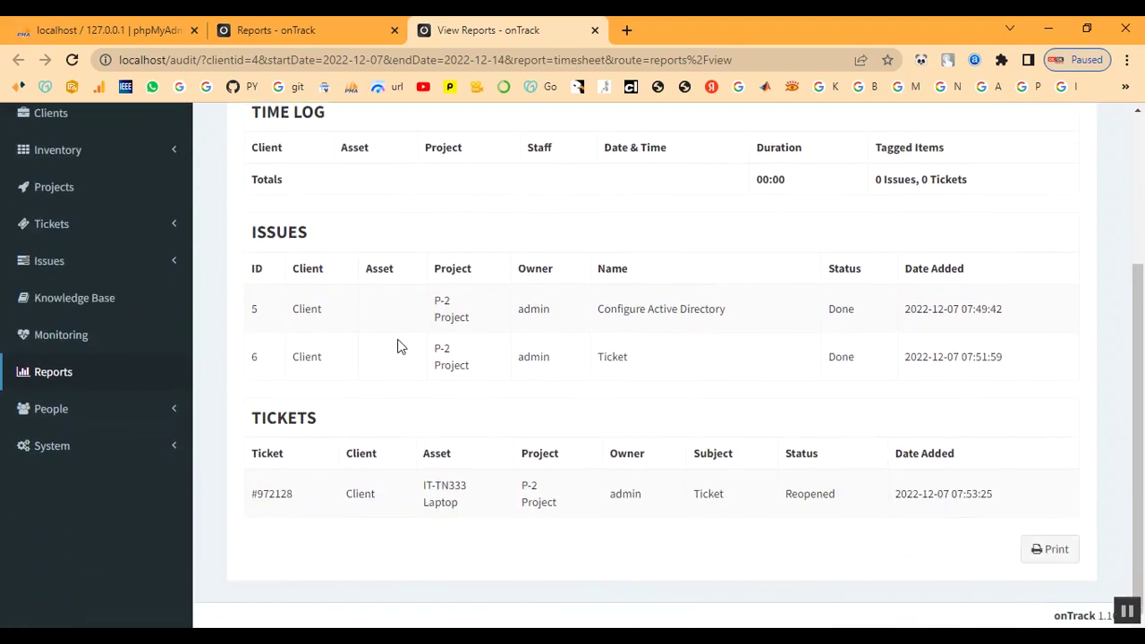
pyautogui.doubleClick(254, 240)
pyautogui.click(352, 243)
pyautogui.scroll(2, 662, 286)
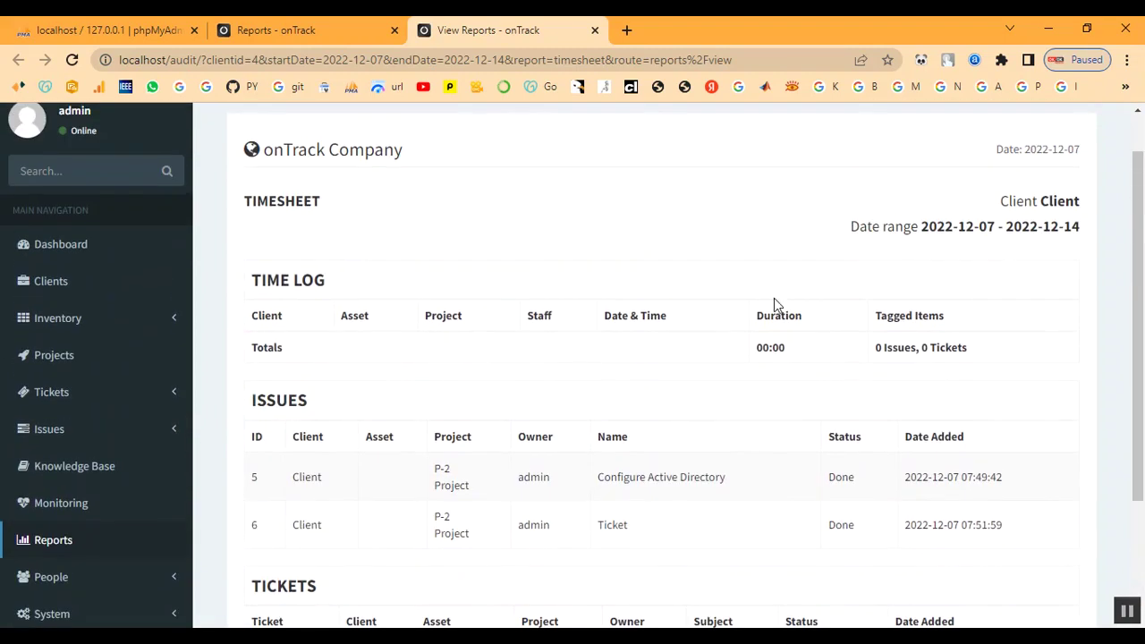
pyautogui.moveTo(877, 347); pyautogui.dragTo(982, 352)
pyautogui.click(864, 393)
pyautogui.scroll(-1, 866, 395)
# - Inspect the Issues rows, the ticket's Reopened status and the report date range
pyautogui.moveTo(278, 382); pyautogui.dragTo(966, 477)
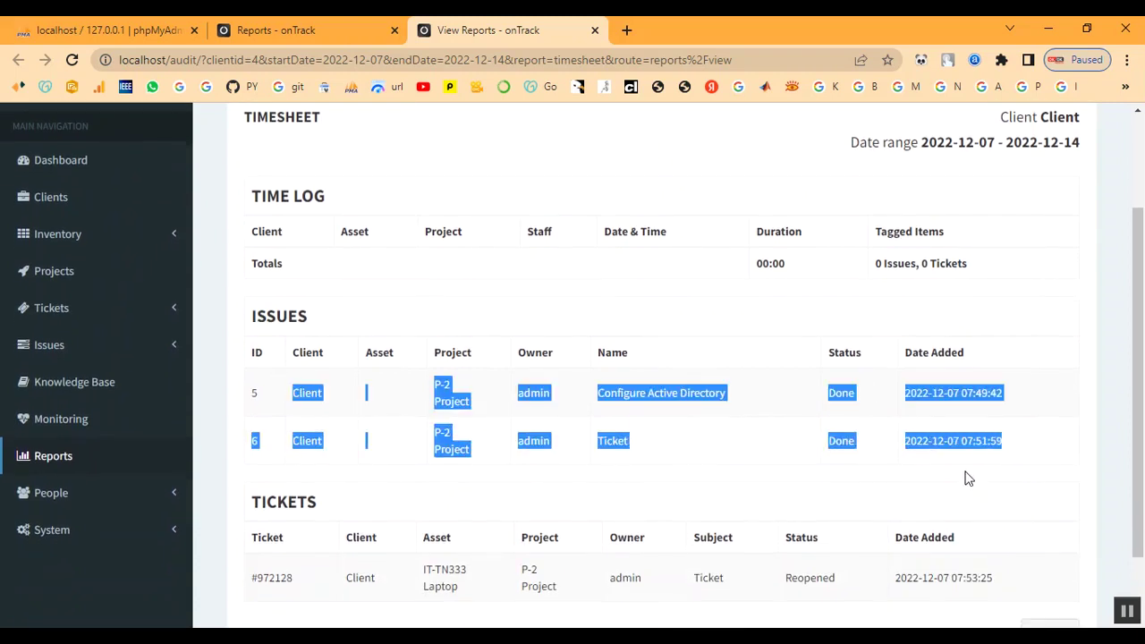
pyautogui.click(733, 481)
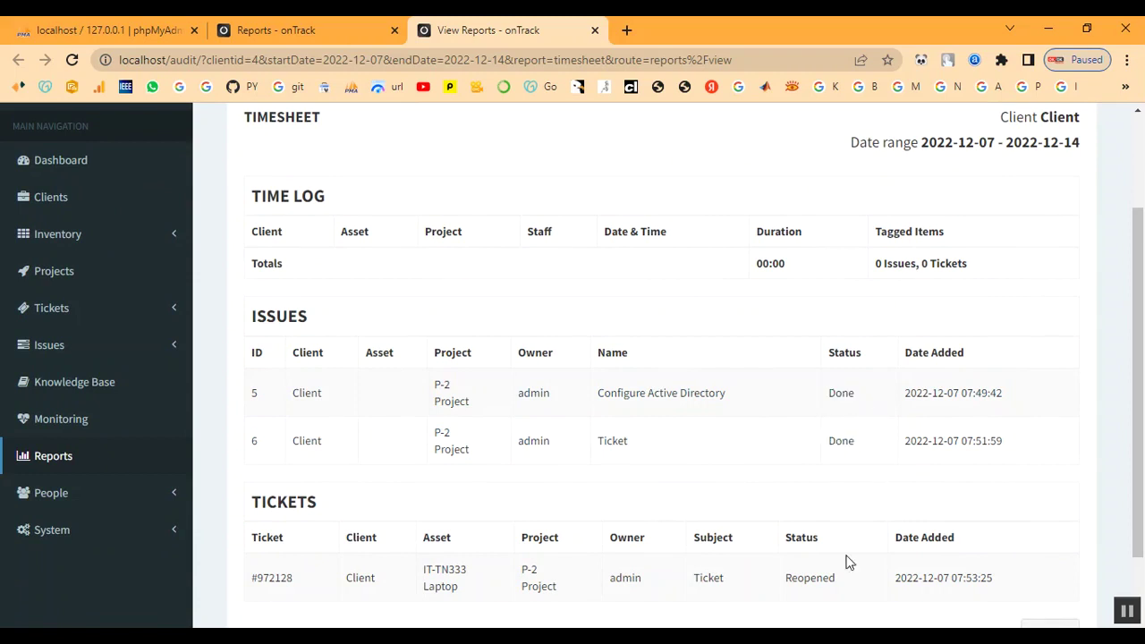
pyautogui.scroll(-1, 846, 560)
pyautogui.moveTo(779, 490); pyautogui.dragTo(863, 492)
pyautogui.click(823, 528)
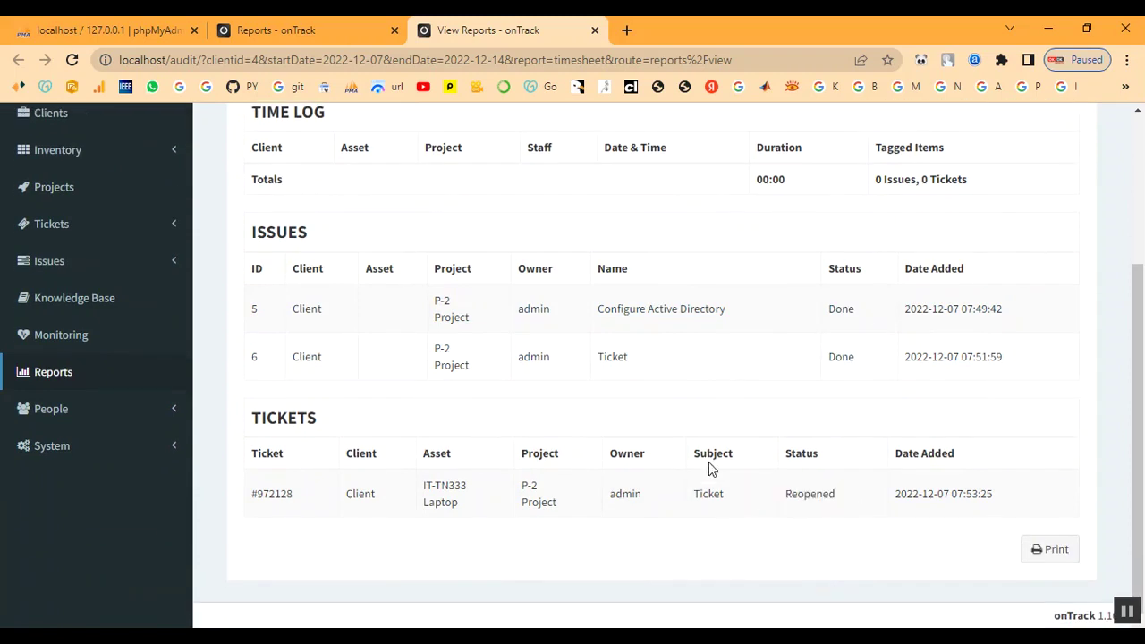
pyautogui.click(1047, 550)
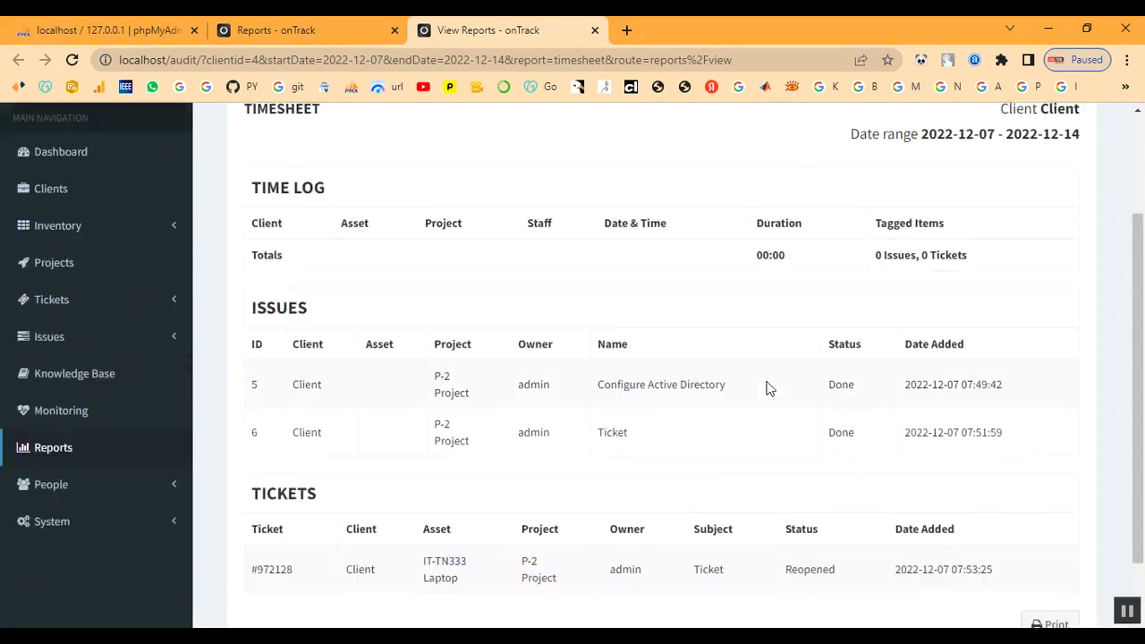
pyautogui.moveTo(991, 254); pyautogui.dragTo(1042, 274)
pyautogui.click(1009, 318)
pyautogui.moveTo(994, 275); pyautogui.dragTo(1002, 281)
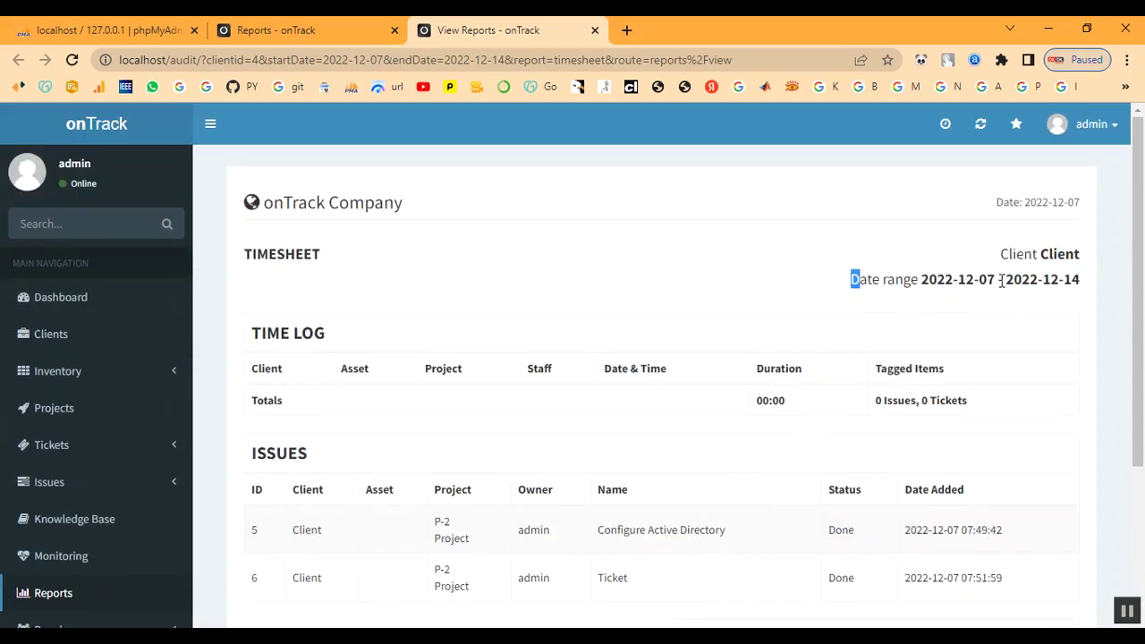
pyautogui.scroll(-1, 84, 562)
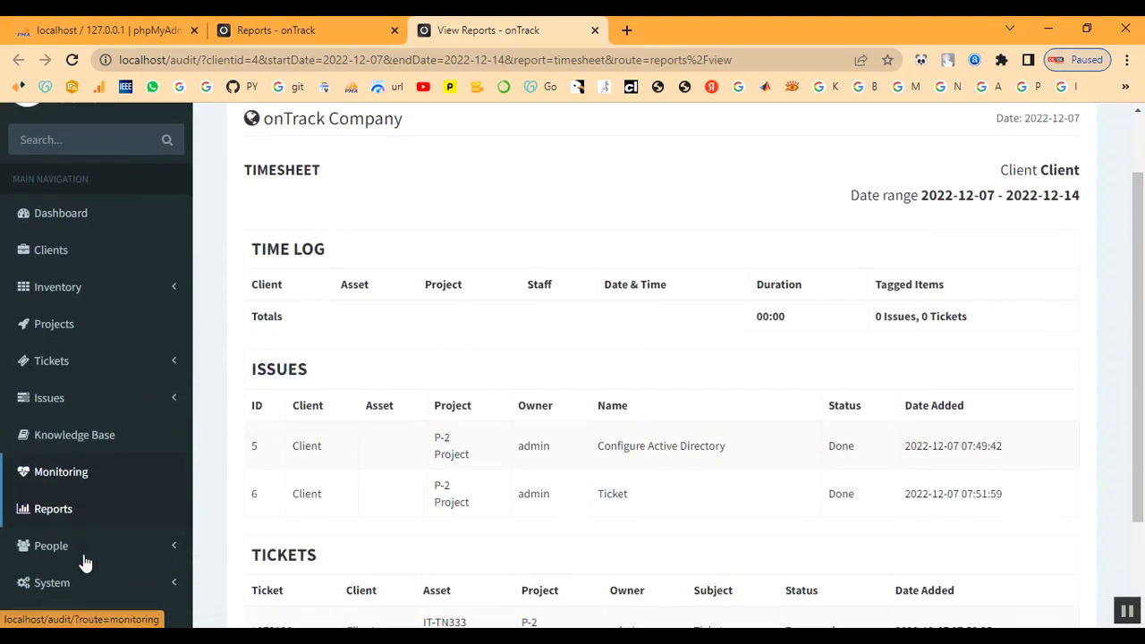
pyautogui.click(51, 517)
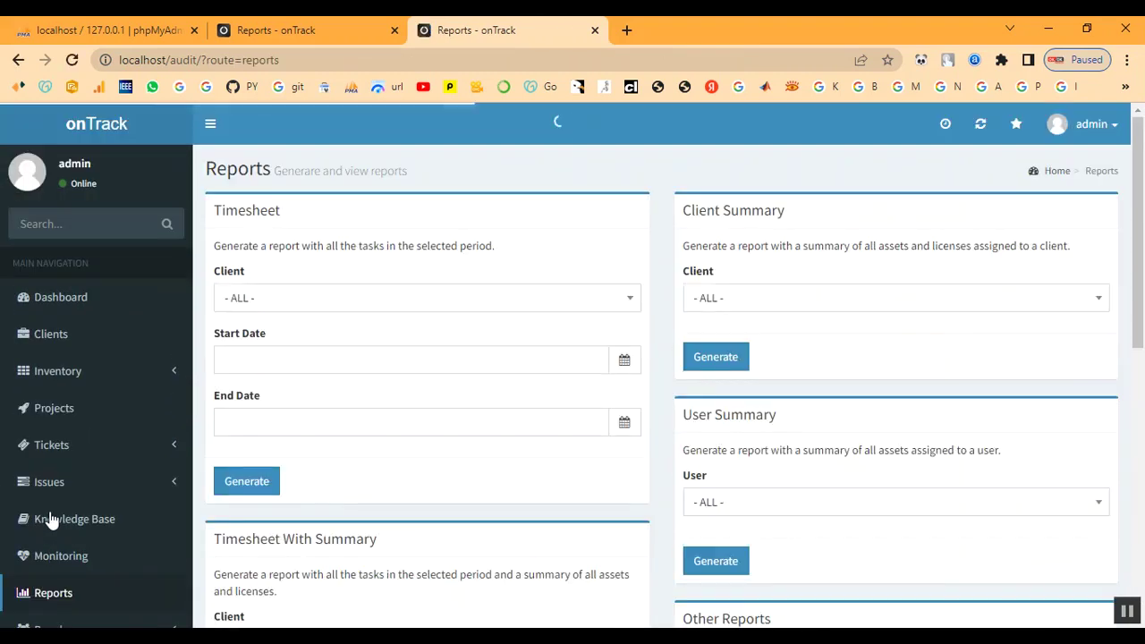
# - Generate the Client Summary for Client, showing laptop IT-TN333 and license ITL-335
pyautogui.click(759, 306)
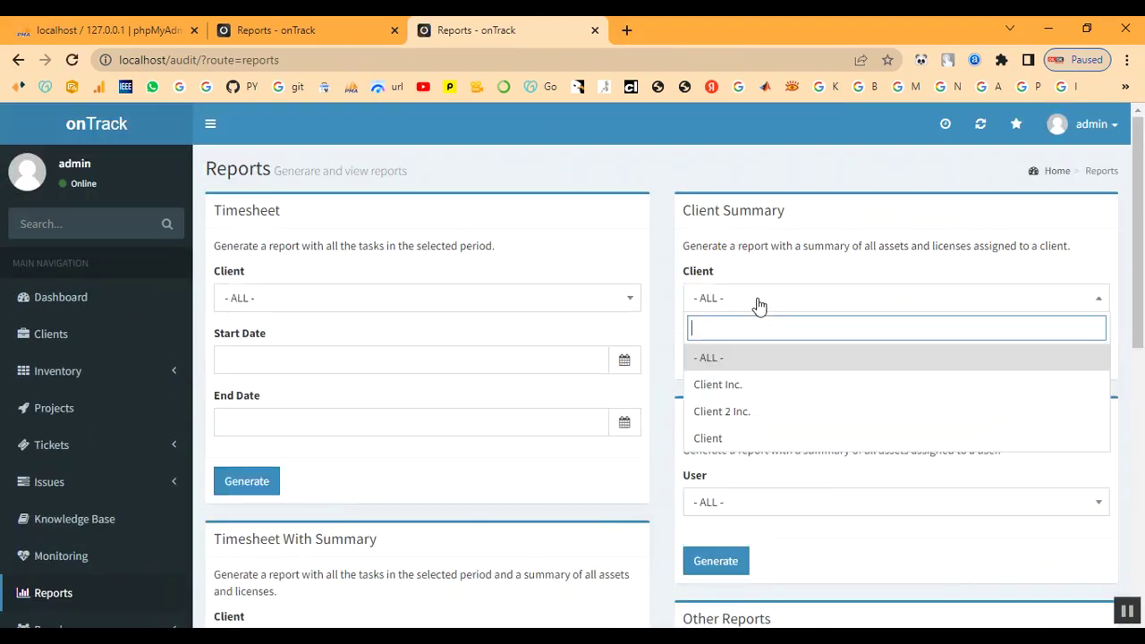
pyautogui.click(748, 438)
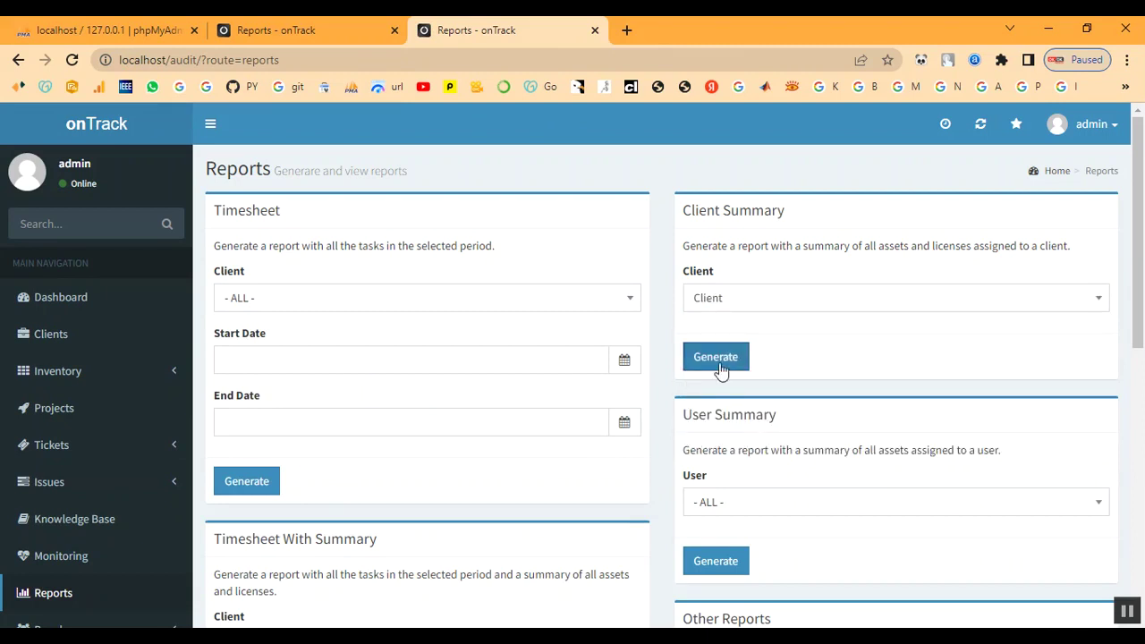
pyautogui.click(721, 370)
pyautogui.scroll(-1, 393, 410)
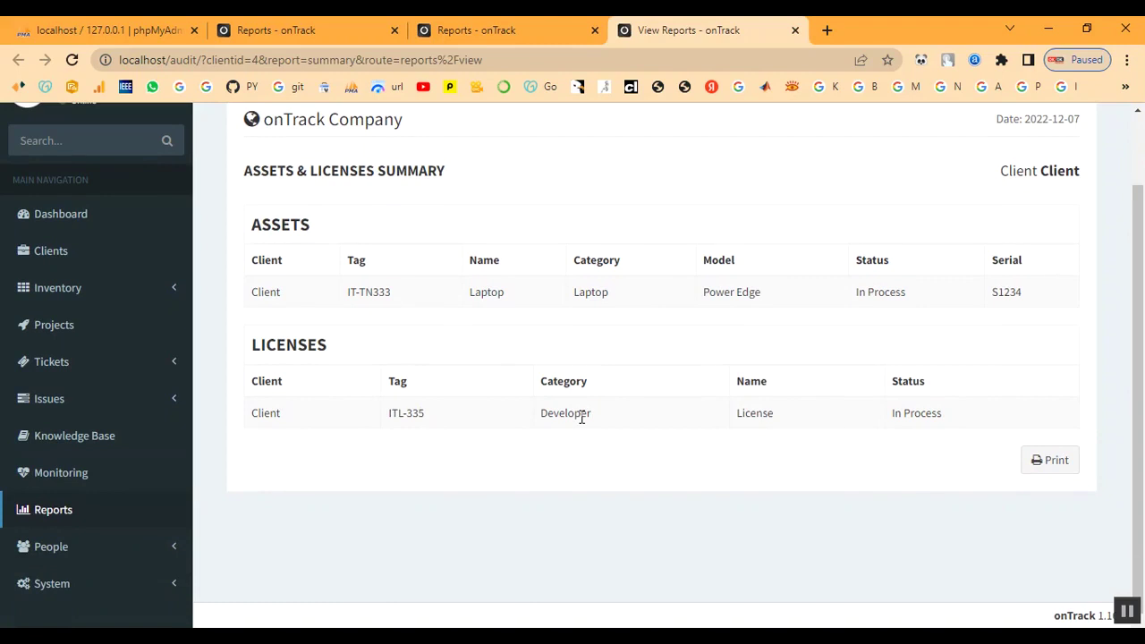
pyautogui.scroll(1, 583, 425)
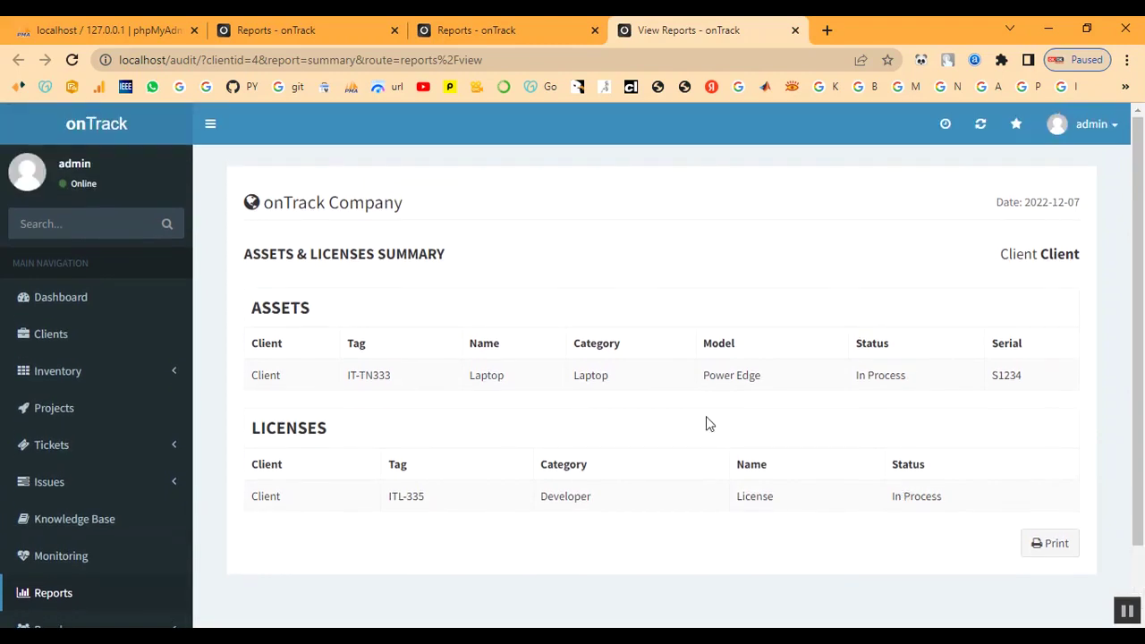
pyautogui.click(87, 597)
# - Choose client Client and set start and end dates to 2022-12-07 for Timesheet With Summary
pyautogui.scroll(-2, 832, 389)
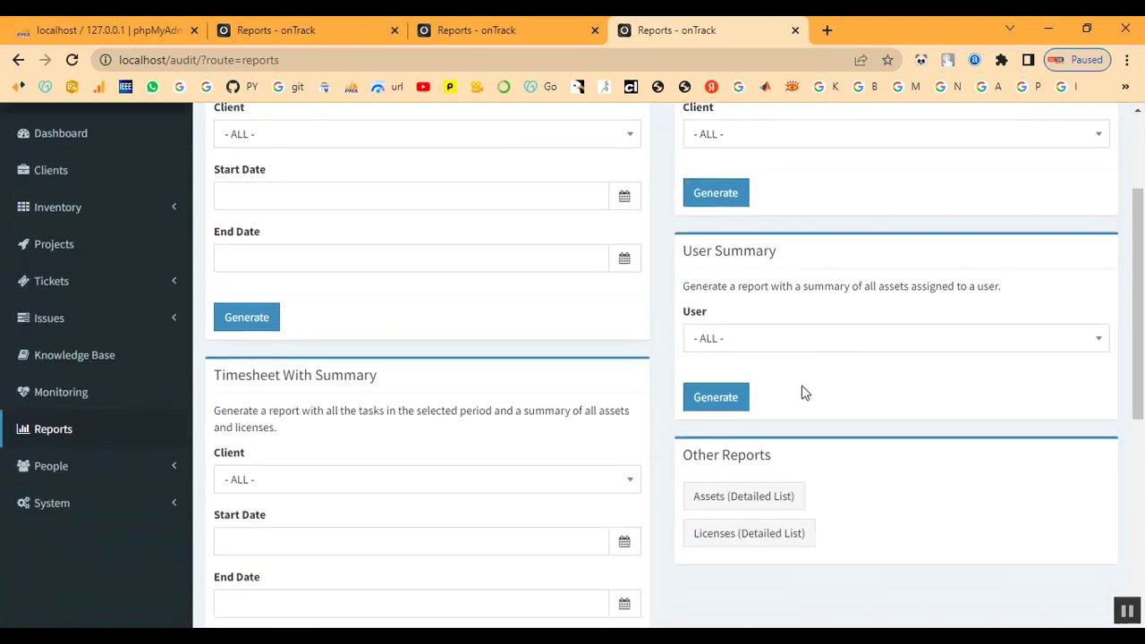
pyautogui.click(332, 484)
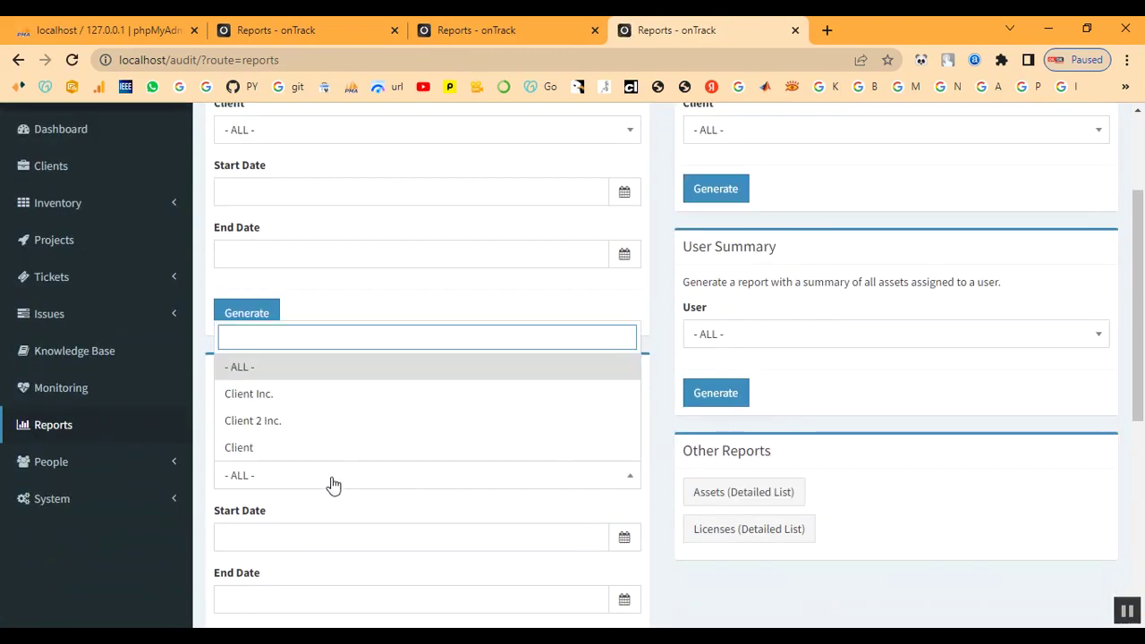
pyautogui.click(319, 450)
pyautogui.scroll(-2, 320, 450)
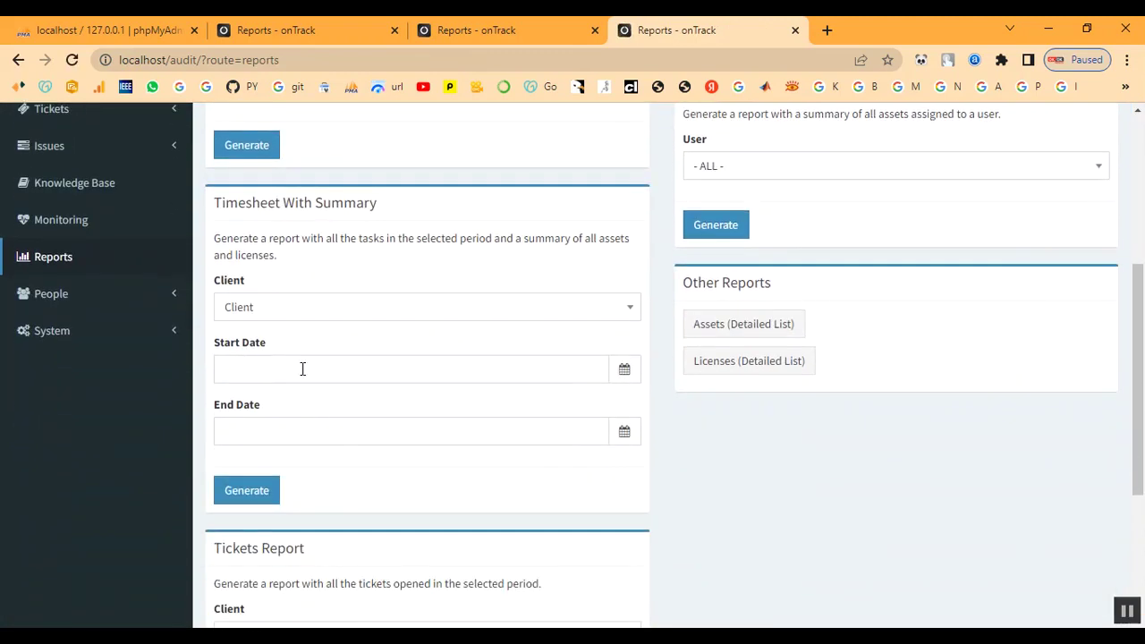
pyautogui.click(301, 371)
pyautogui.click(328, 409)
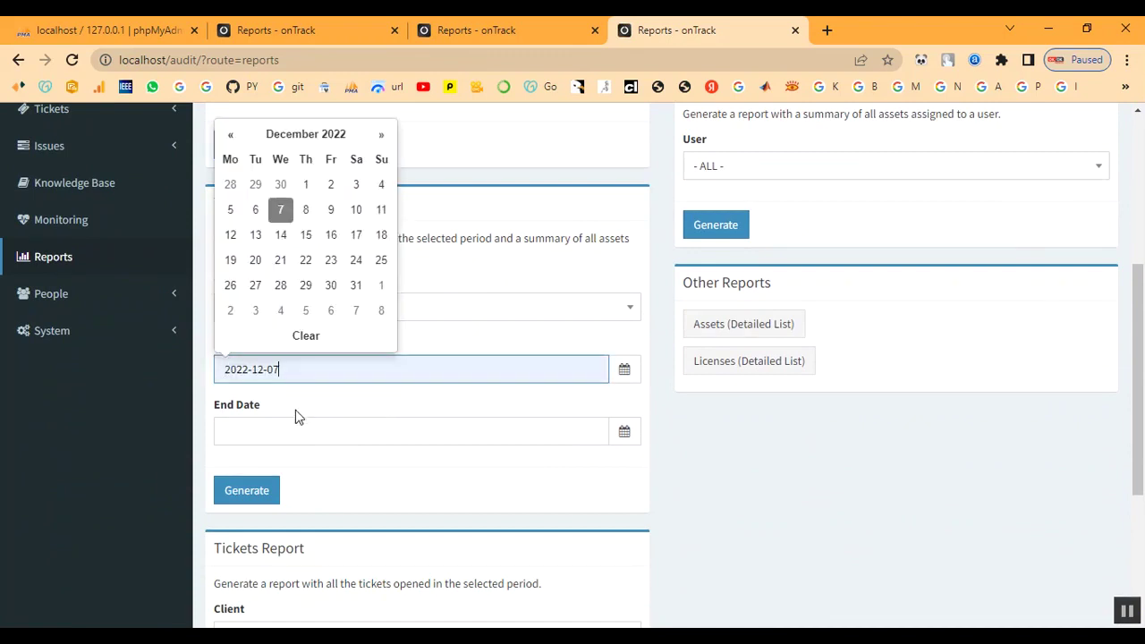
pyautogui.click(301, 429)
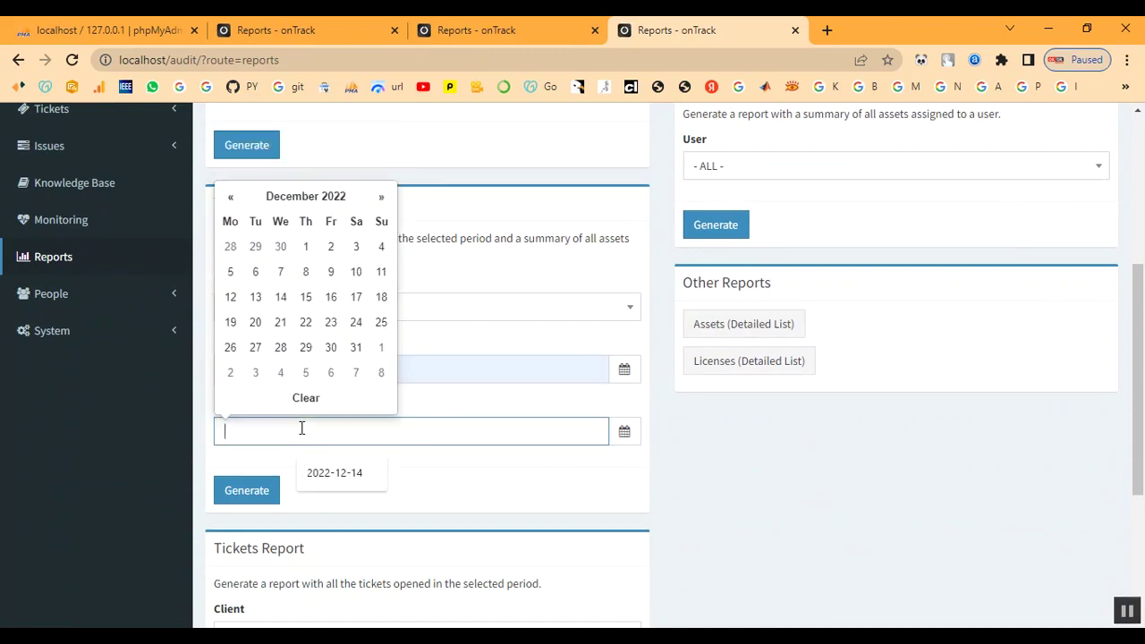
pyautogui.click(279, 276)
# - Generate the report, review entries IT-TN333 and ITL-335, then close the report view
pyautogui.click(254, 492)
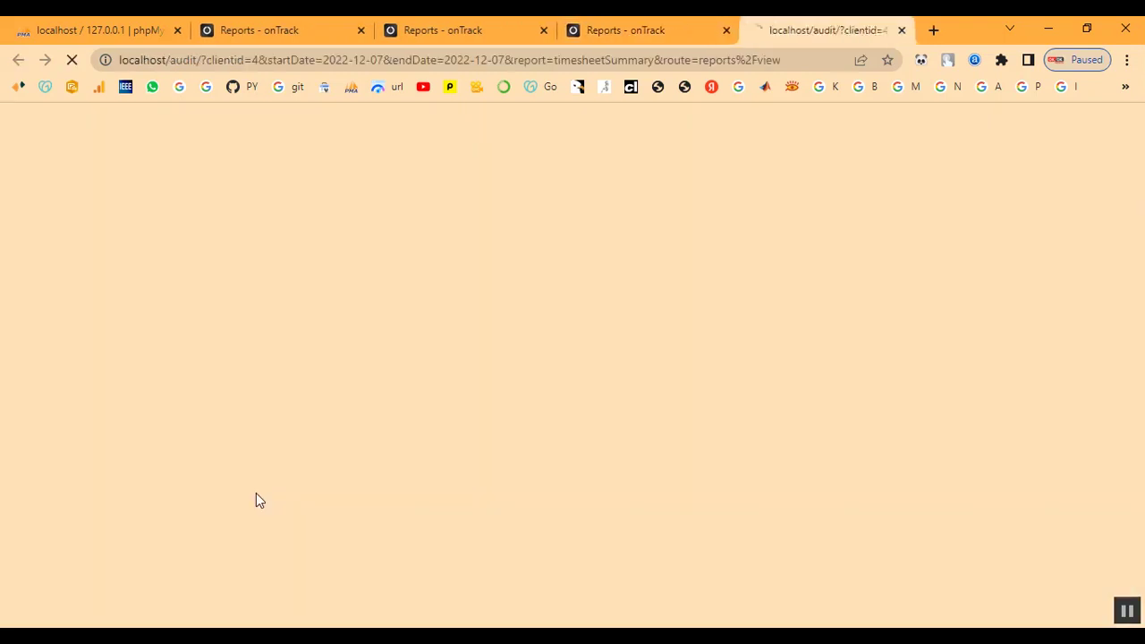
pyautogui.scroll(-4, 647, 435)
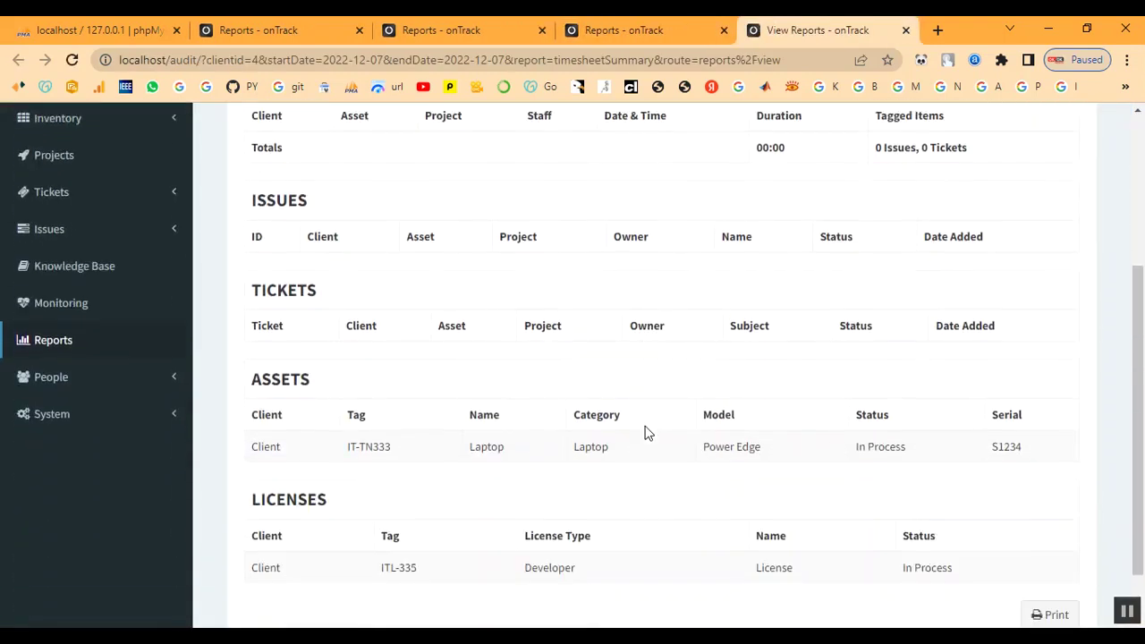
pyautogui.scroll(4, 812, 455)
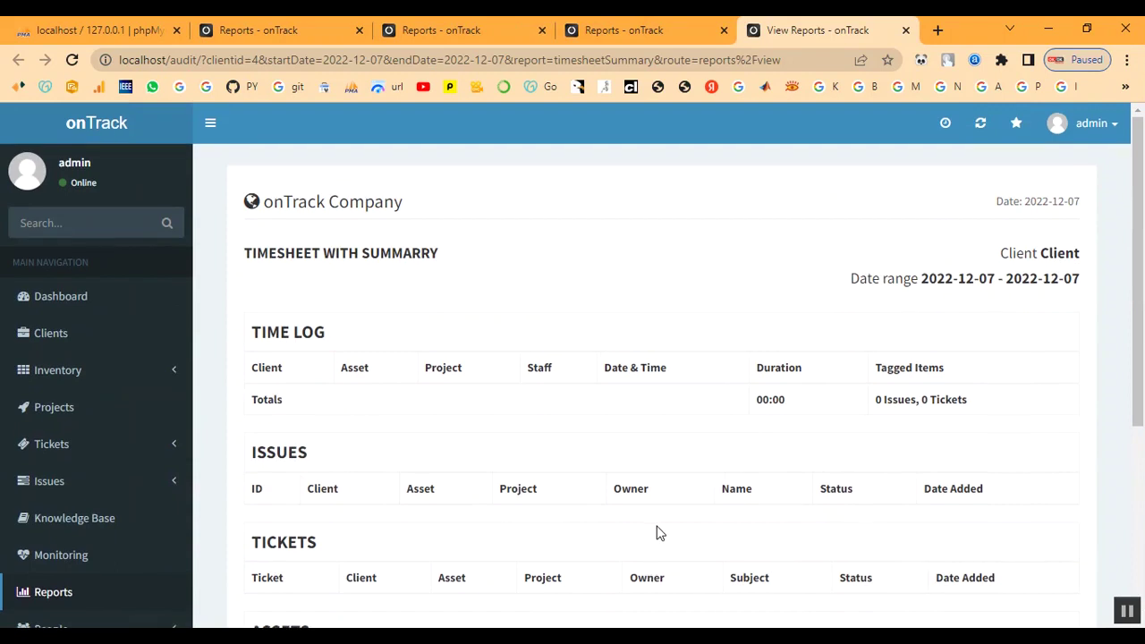
pyautogui.scroll(-1, 657, 534)
pyautogui.scroll(1, 656, 533)
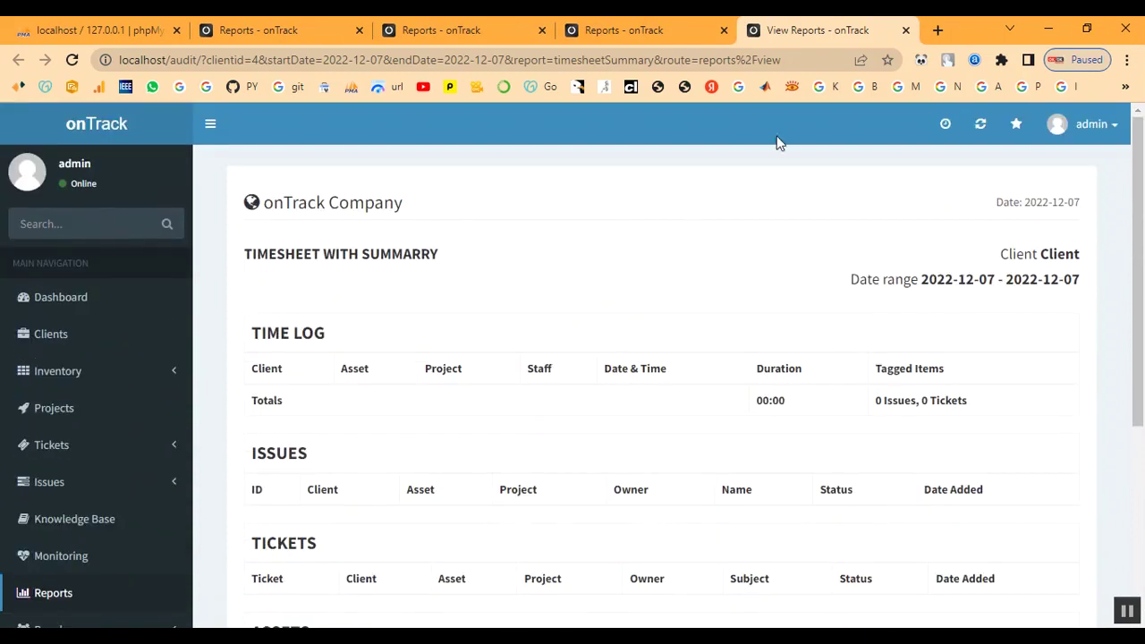
pyautogui.click(906, 31)
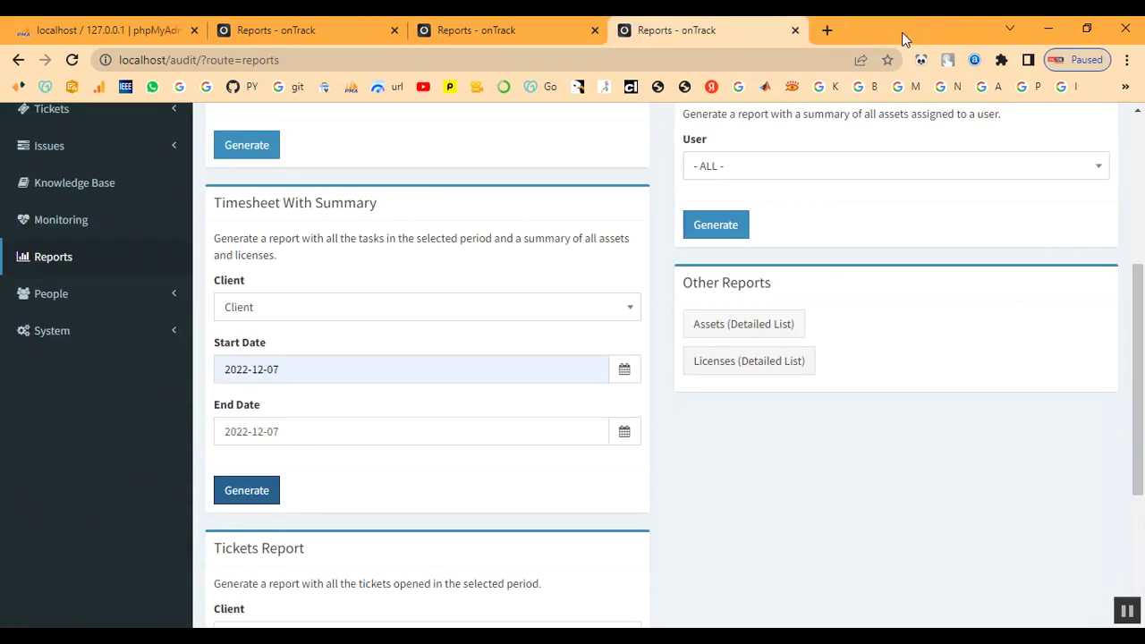
# - Choose client Client with start date 2022-12-07 and end date 2022-12-14 for the Tickets Report
pyautogui.scroll(2, 736, 340)
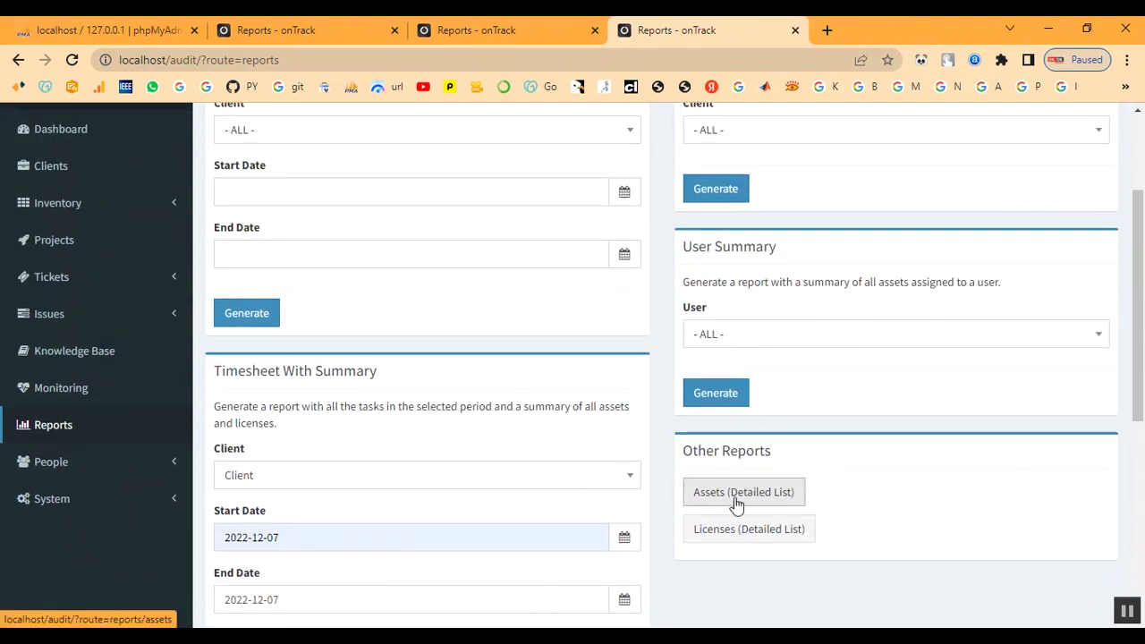
pyautogui.scroll(-5, 752, 510)
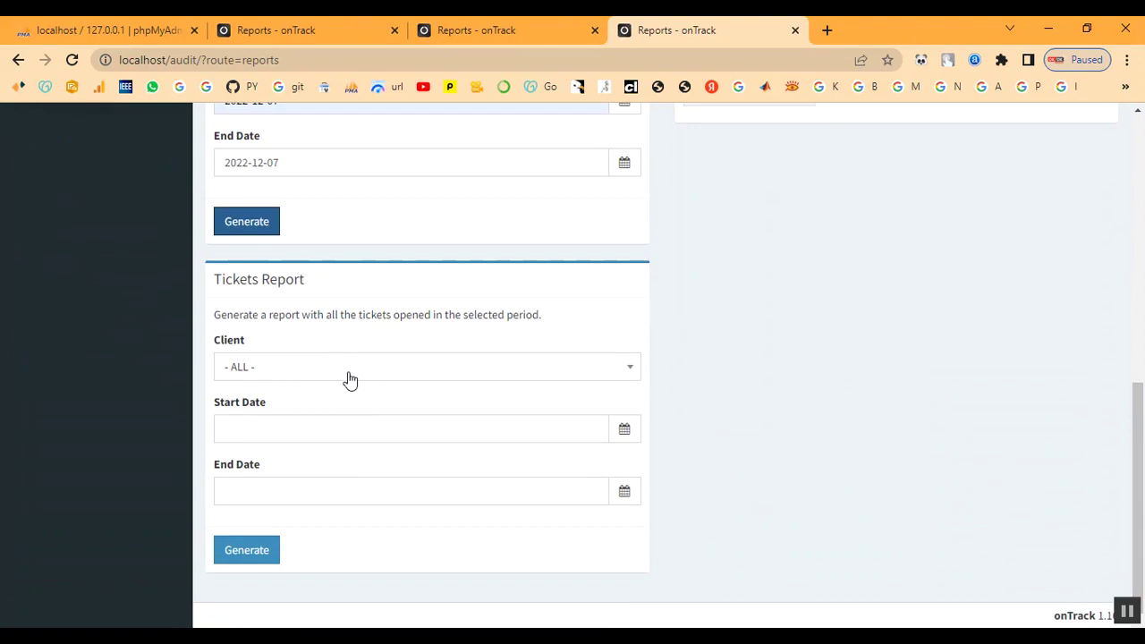
pyautogui.click(349, 380)
pyautogui.click(327, 506)
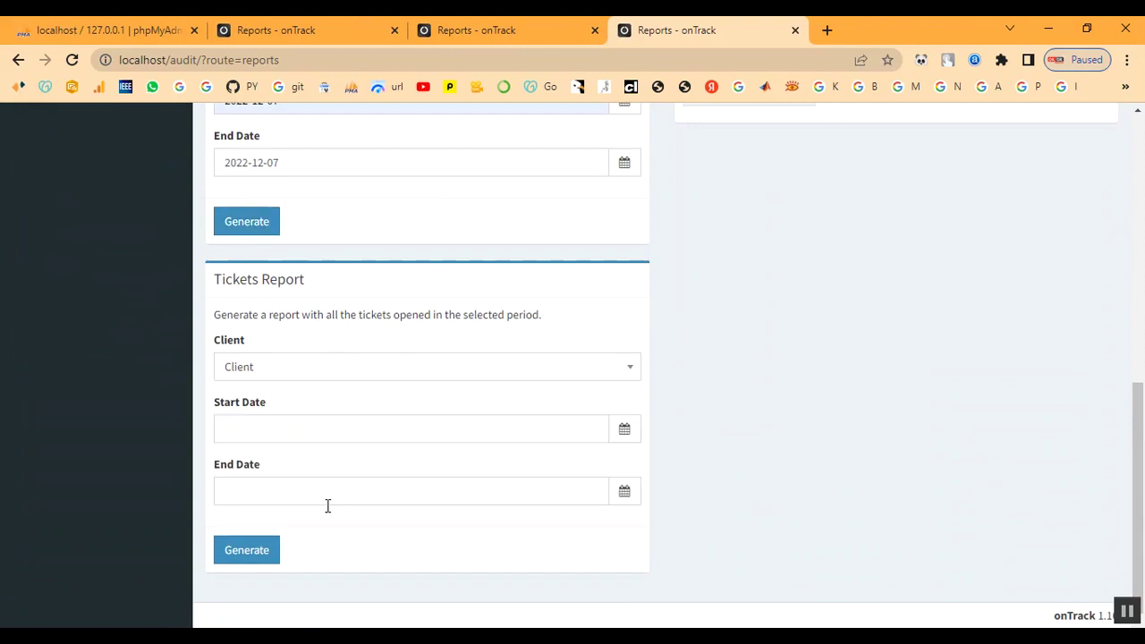
pyautogui.click(277, 426)
pyautogui.click(281, 270)
pyautogui.click(274, 500)
pyautogui.click(278, 357)
# - Generate the Tickets Report, inspect reopened ticket 972128, then close the report view
pyautogui.click(243, 555)
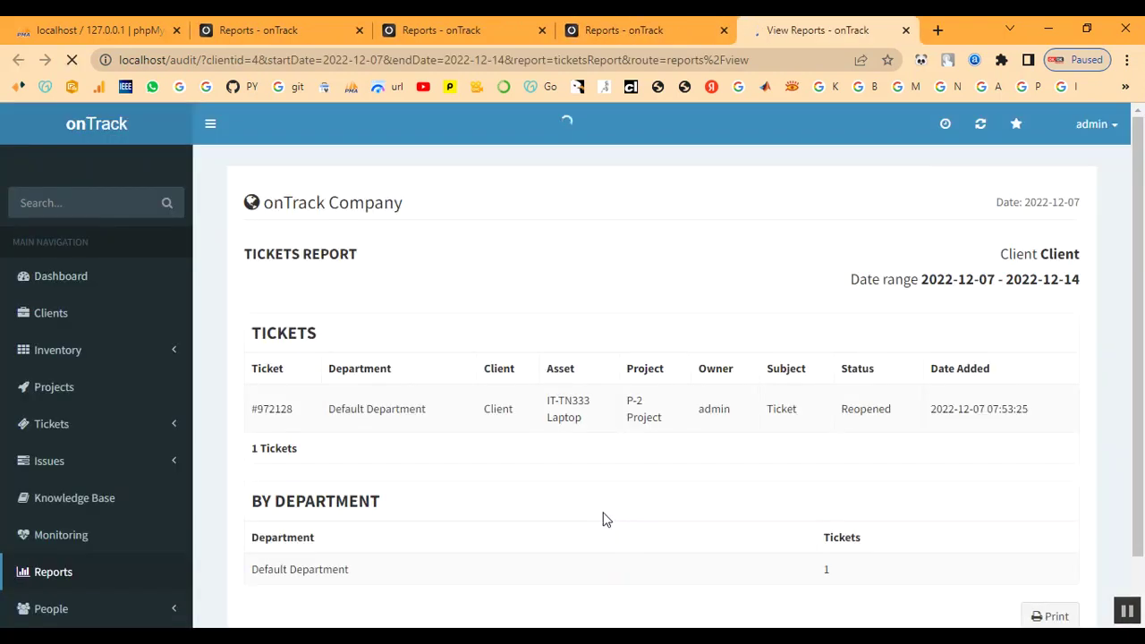
pyautogui.scroll(-2, 513, 501)
pyautogui.moveTo(257, 328); pyautogui.dragTo(876, 408)
pyautogui.click(649, 435)
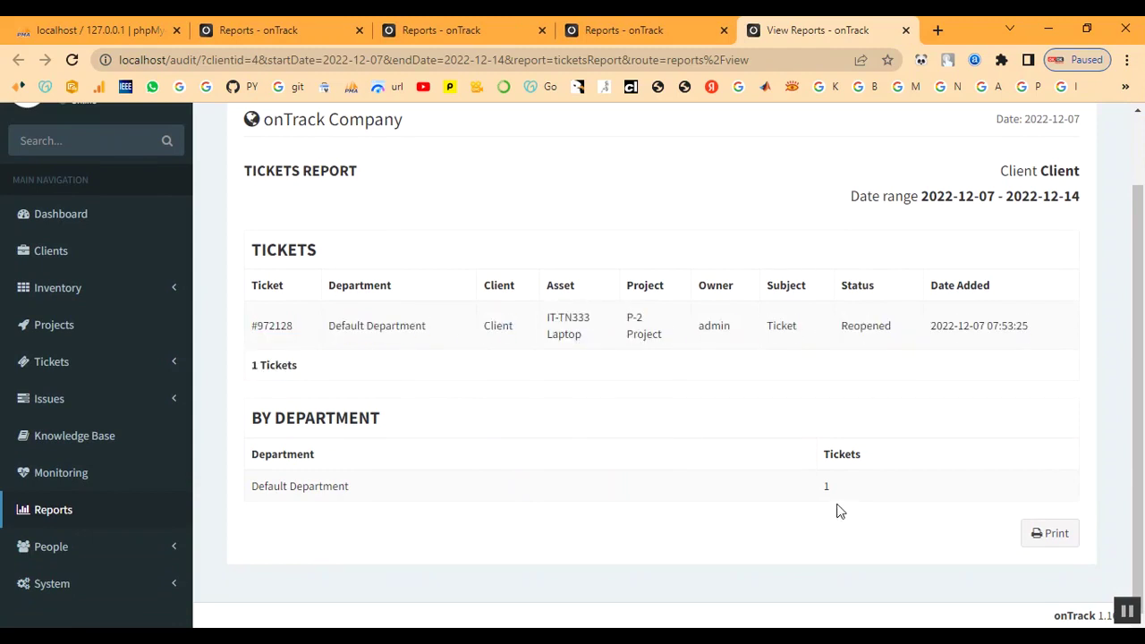
pyautogui.click(808, 522)
pyautogui.scroll(1, 560, 489)
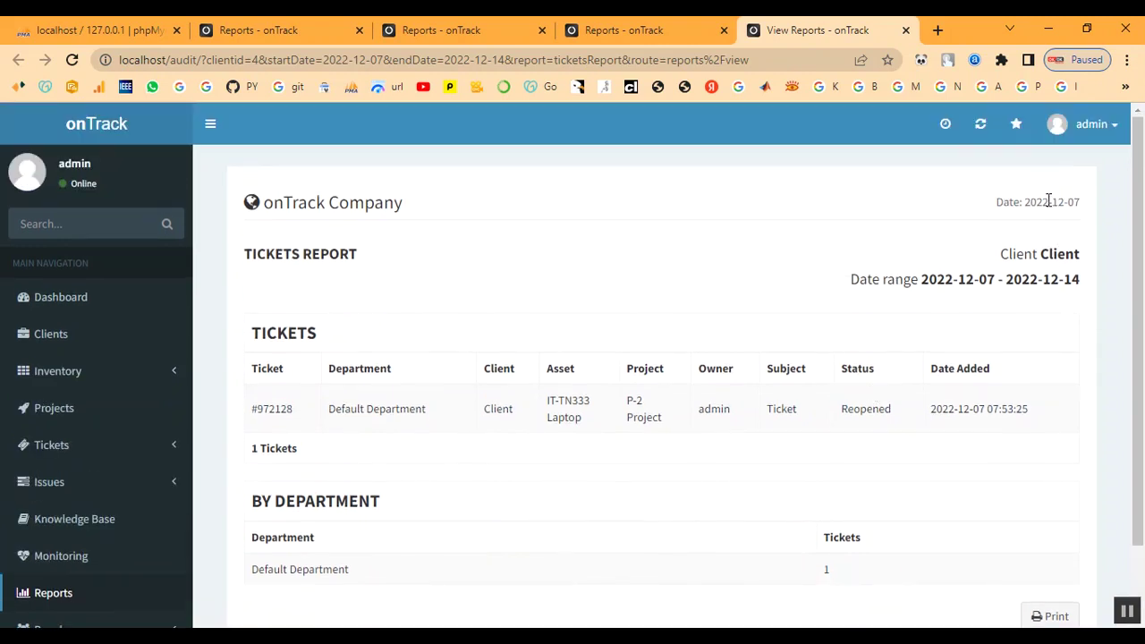
pyautogui.click(906, 30)
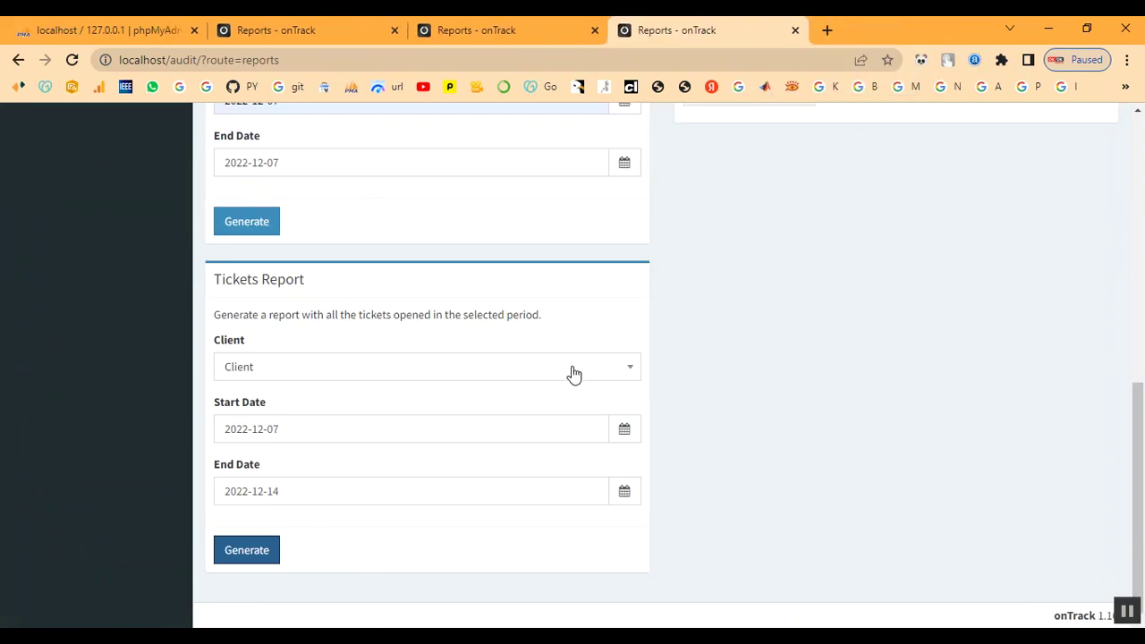
# - Open Assets (Detailed List) and follow the Laptop's Client link to view its asset, license and project counts
pyautogui.scroll(3, 573, 374)
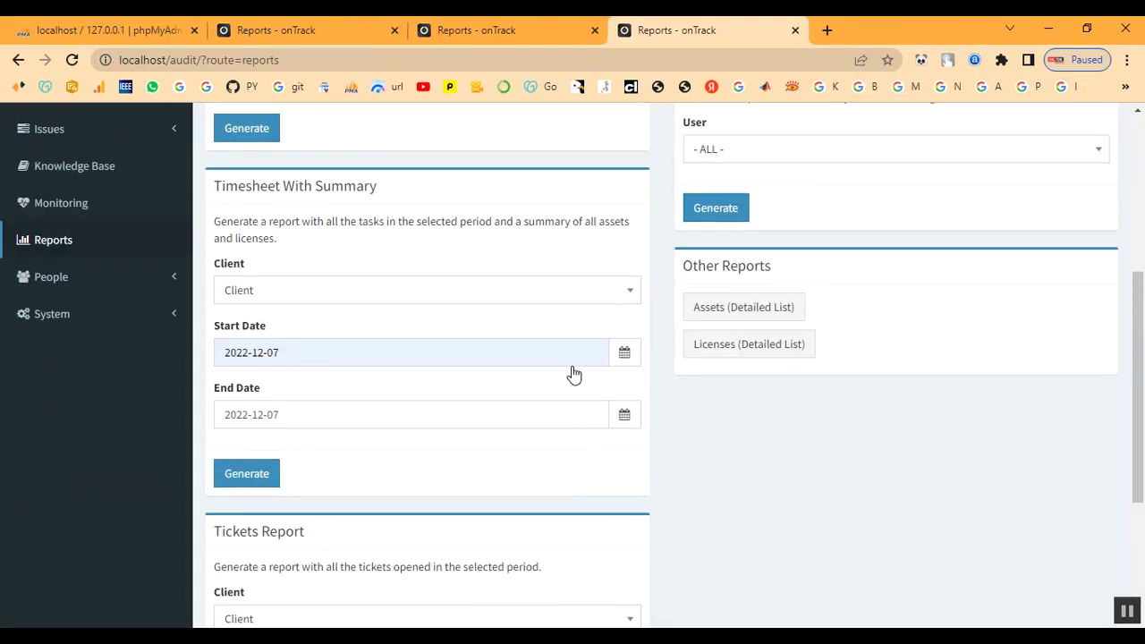
pyautogui.click(719, 321)
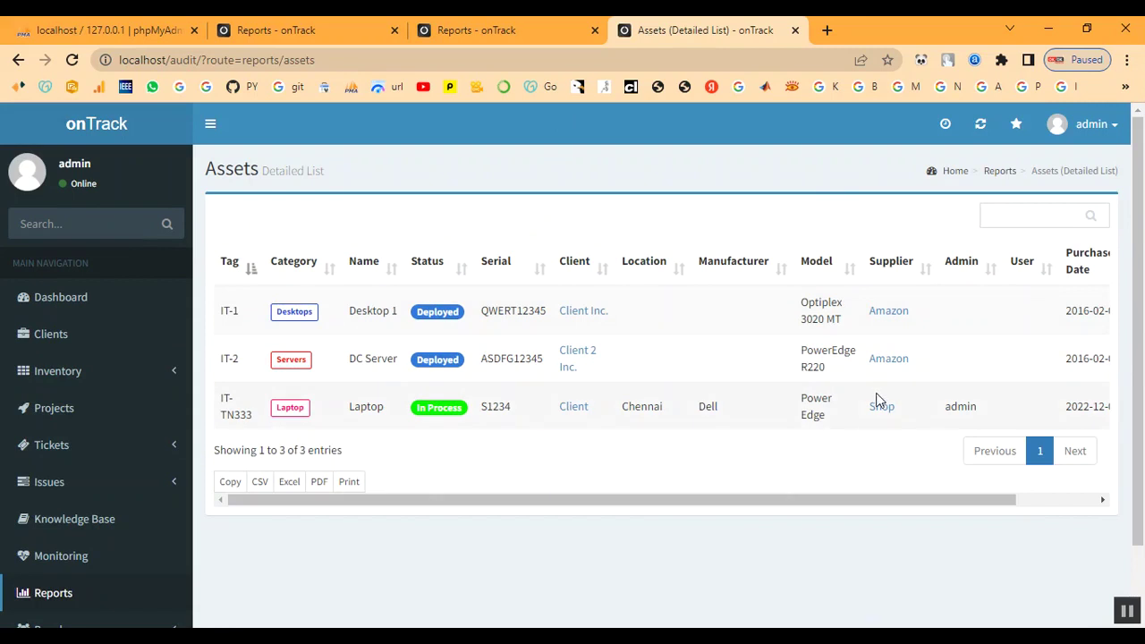
pyautogui.click(576, 411)
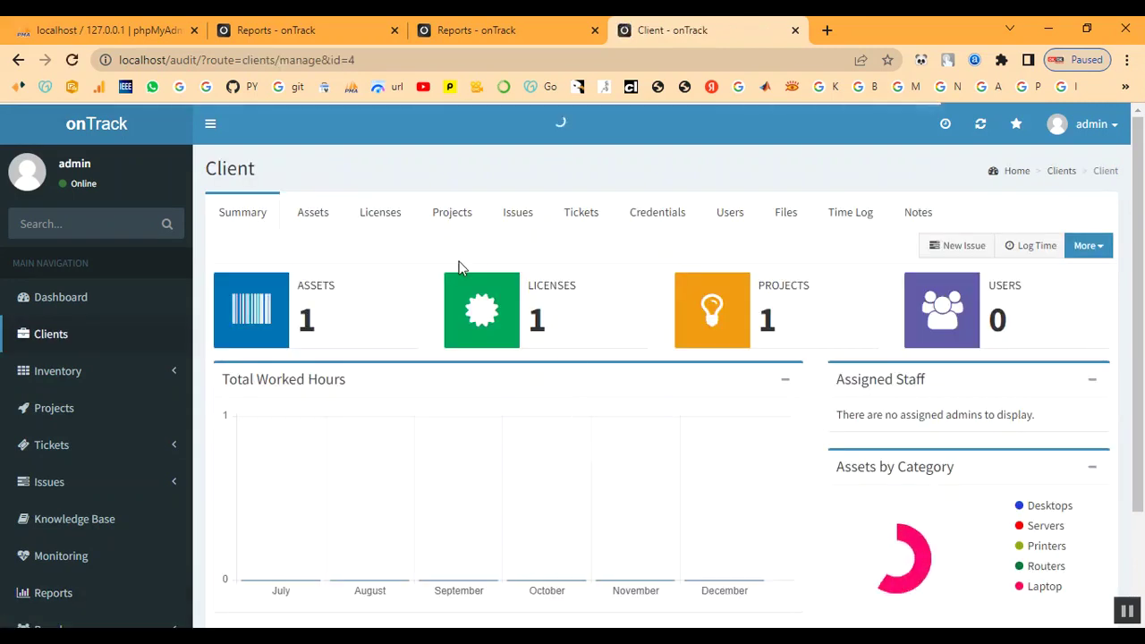
pyautogui.scroll(-1, 802, 505)
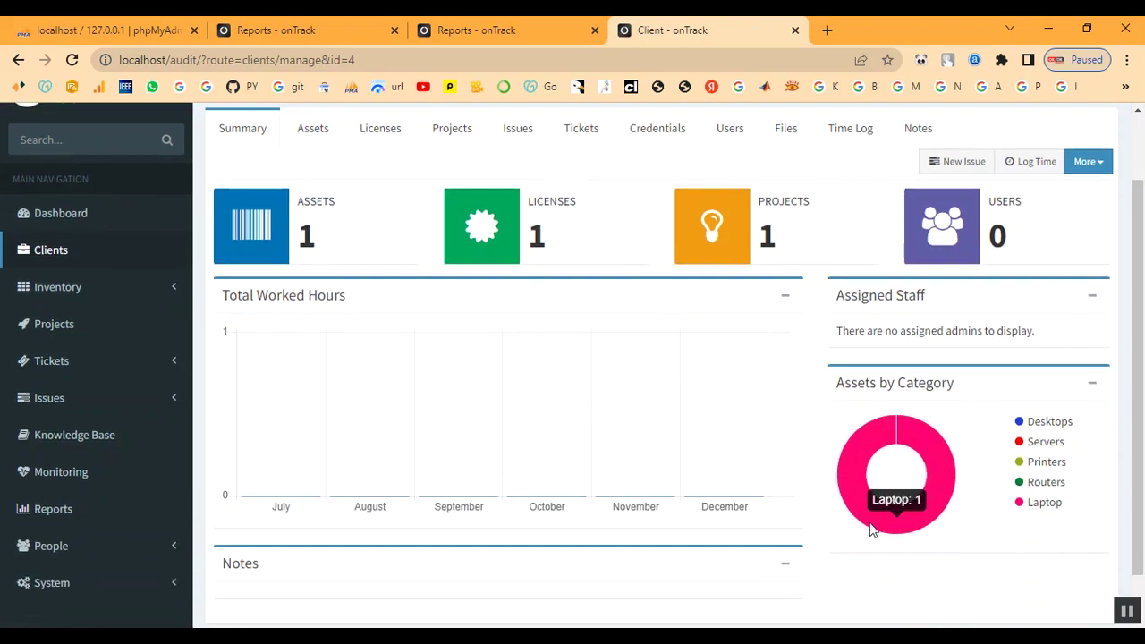
pyautogui.scroll(1, 559, 440)
pyautogui.scroll(1, 559, 439)
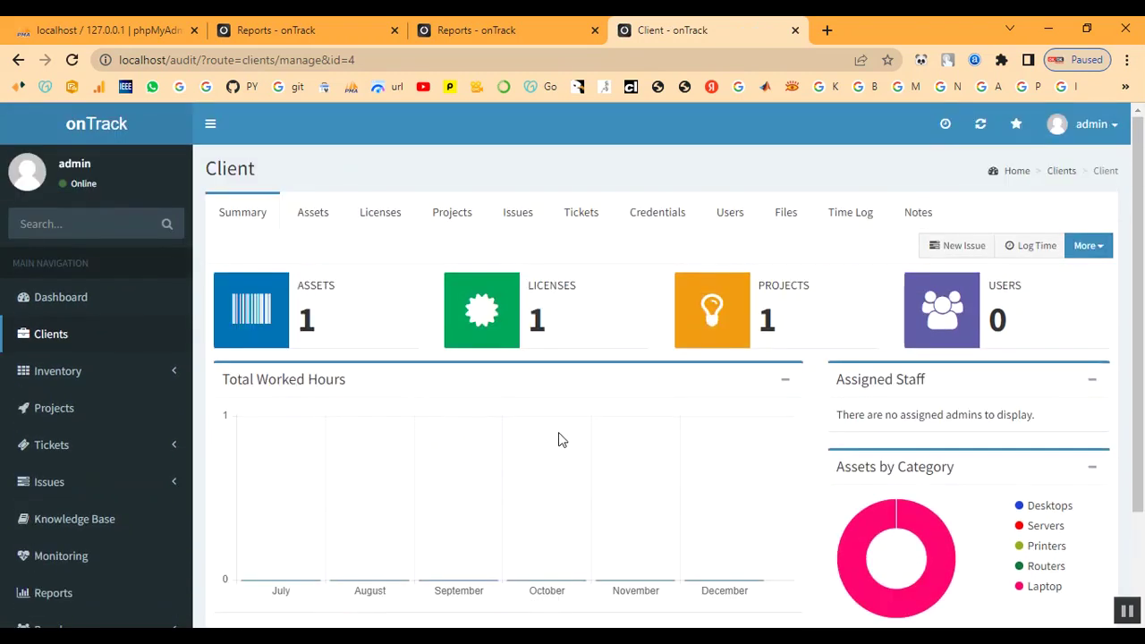
# - Open the Dashboard and browse Active Tickets, Recently Added Assets and Licenses totals
pyautogui.click(52, 298)
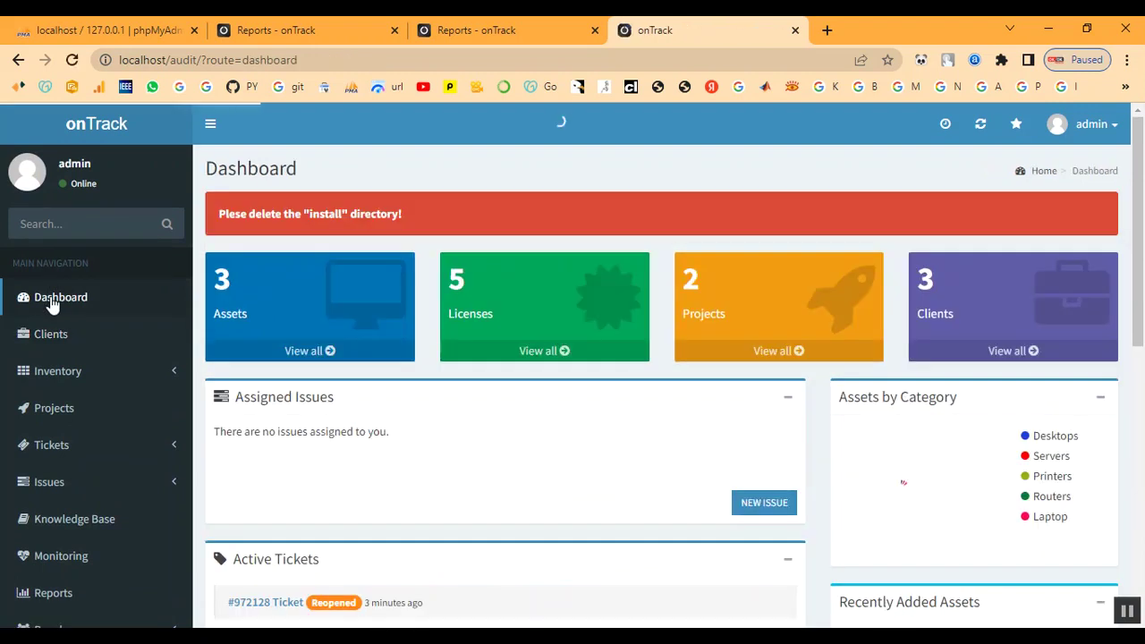
pyautogui.moveTo(870, 484)
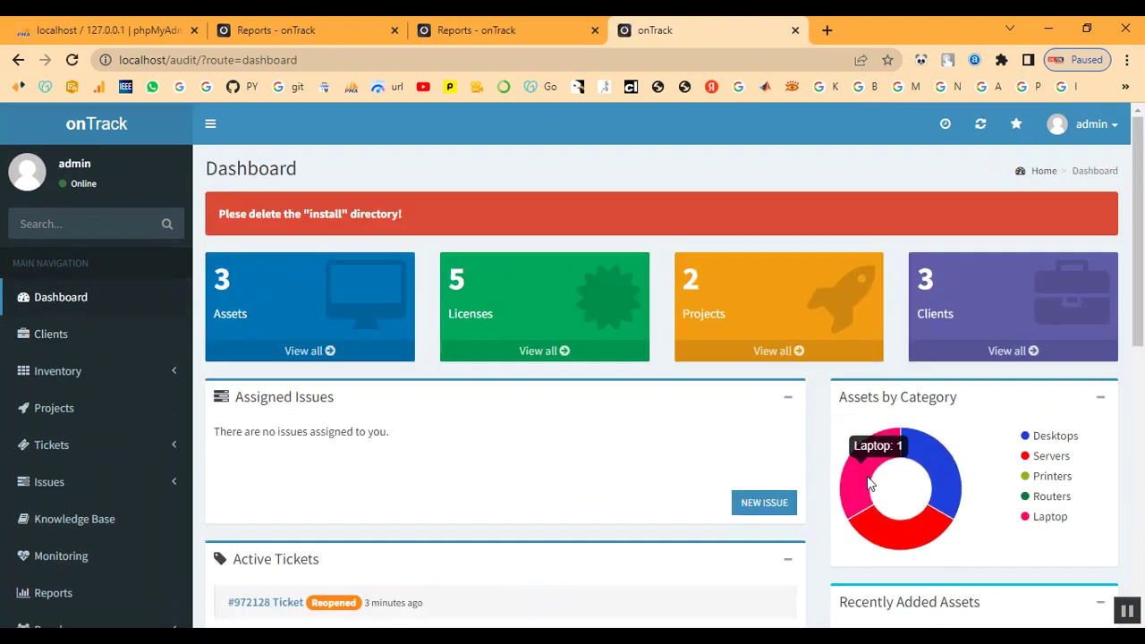
pyautogui.scroll(-4, 563, 434)
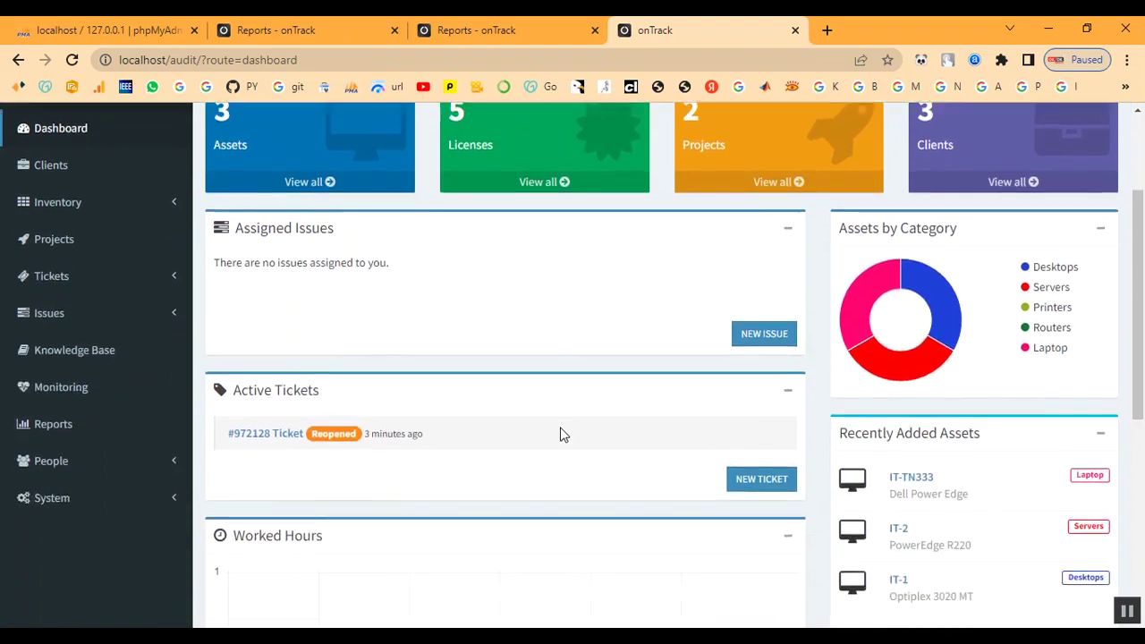
pyautogui.scroll(1, 515, 413)
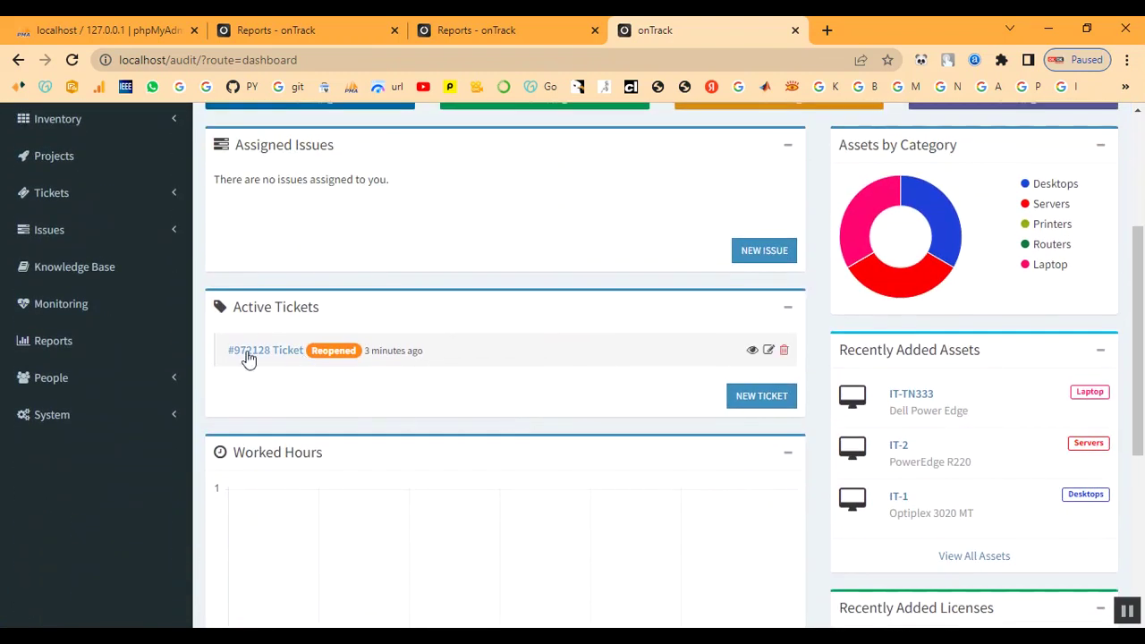
pyautogui.scroll(3, 425, 371)
pyautogui.scroll(-7, 425, 371)
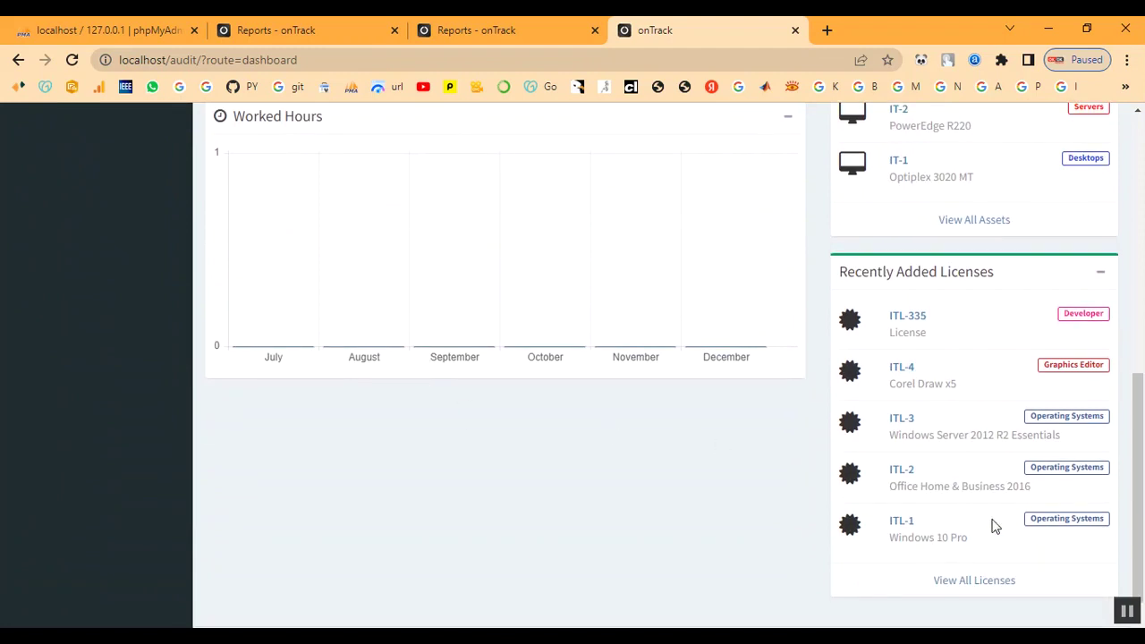
pyautogui.scroll(2, 984, 580)
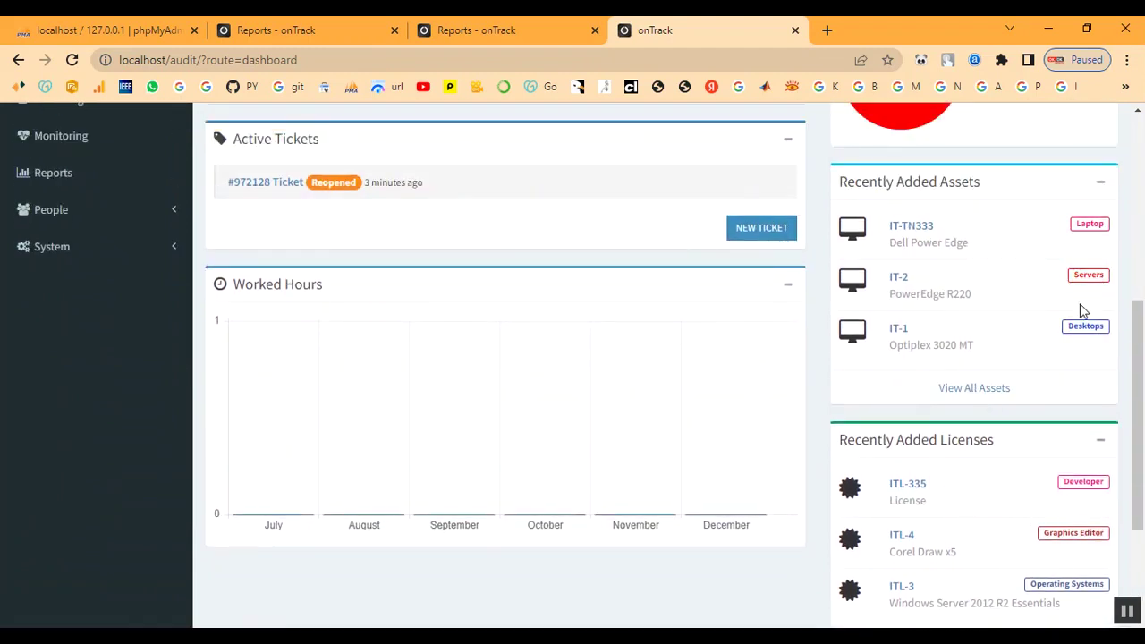
pyautogui.scroll(5, 706, 373)
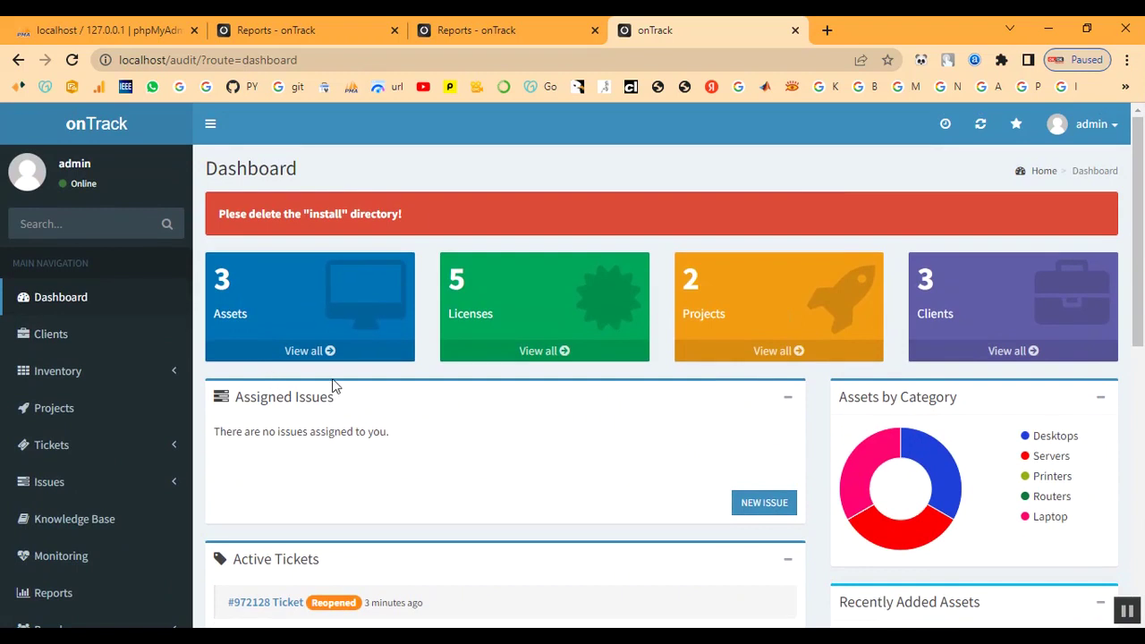
pyautogui.scroll(-2, 332, 381)
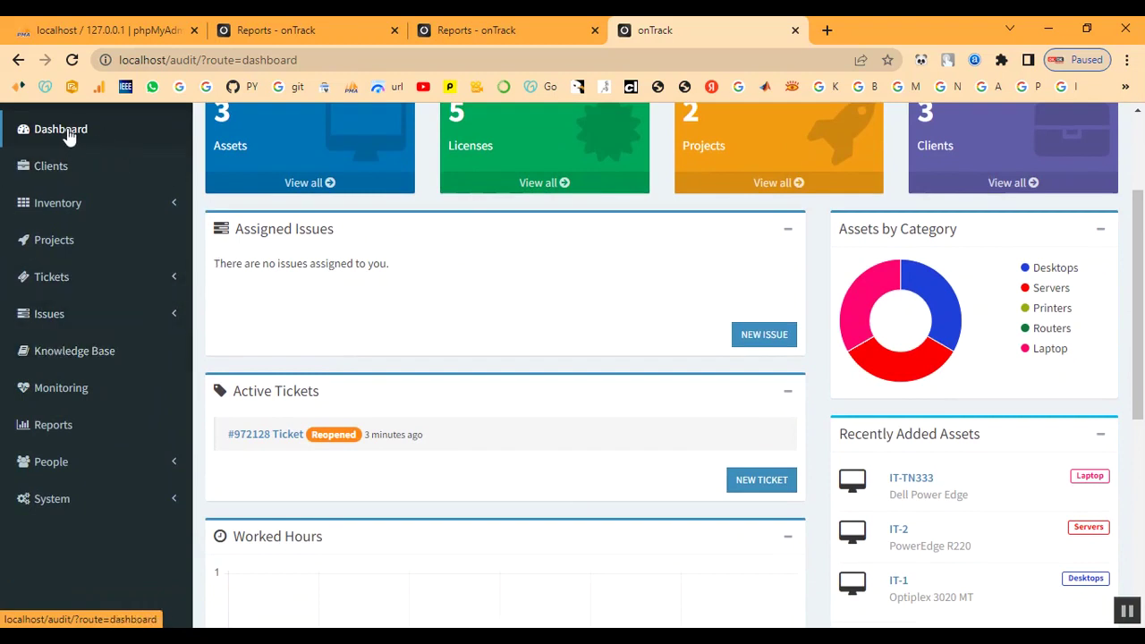
pyautogui.scroll(-5, 707, 571)
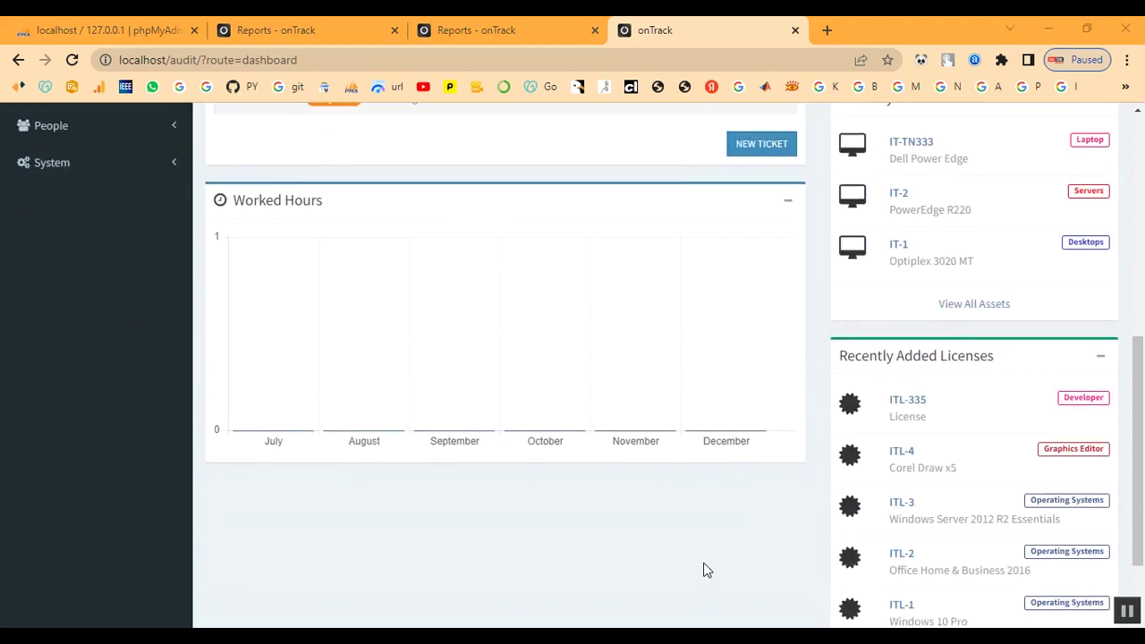
pyautogui.scroll(3, 707, 571)
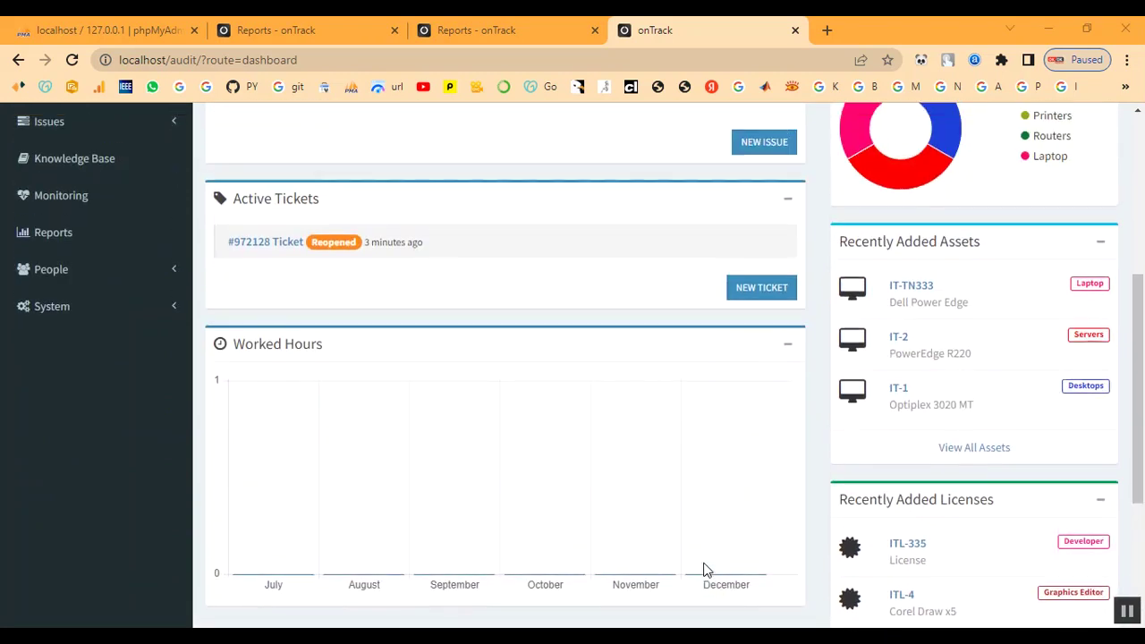